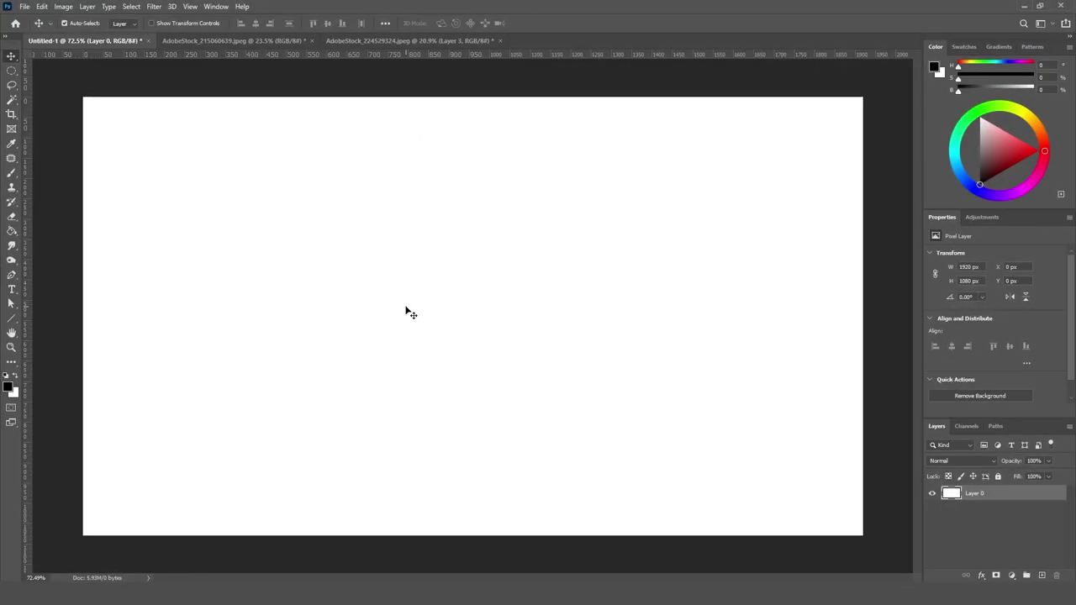
# - Review the smoke explosion and soldier battlefield stock images, then return to Untitled-1
pyautogui.click(244, 39)
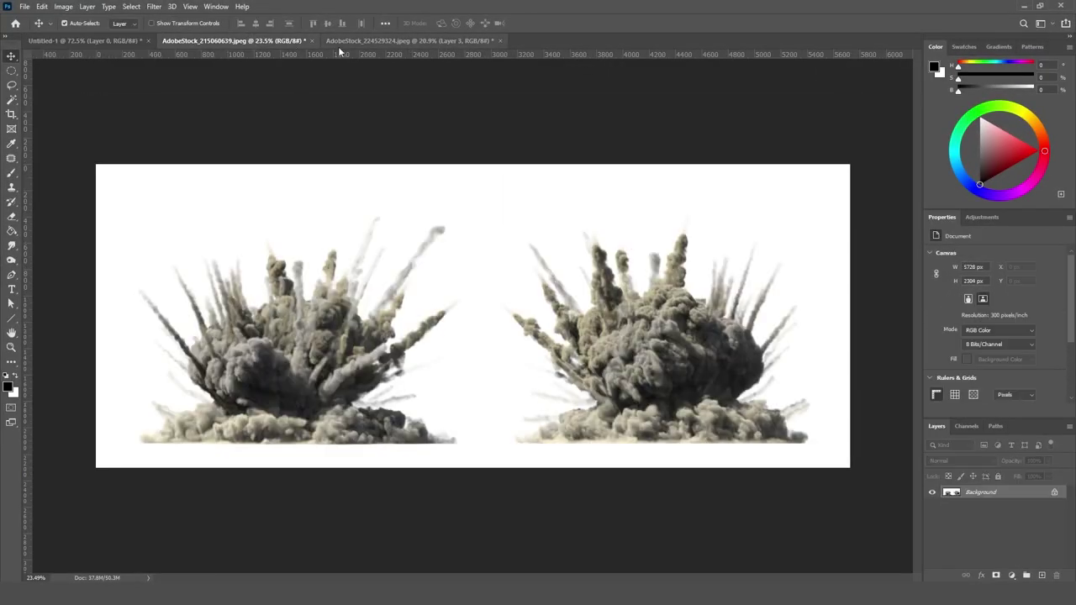
pyautogui.click(404, 41)
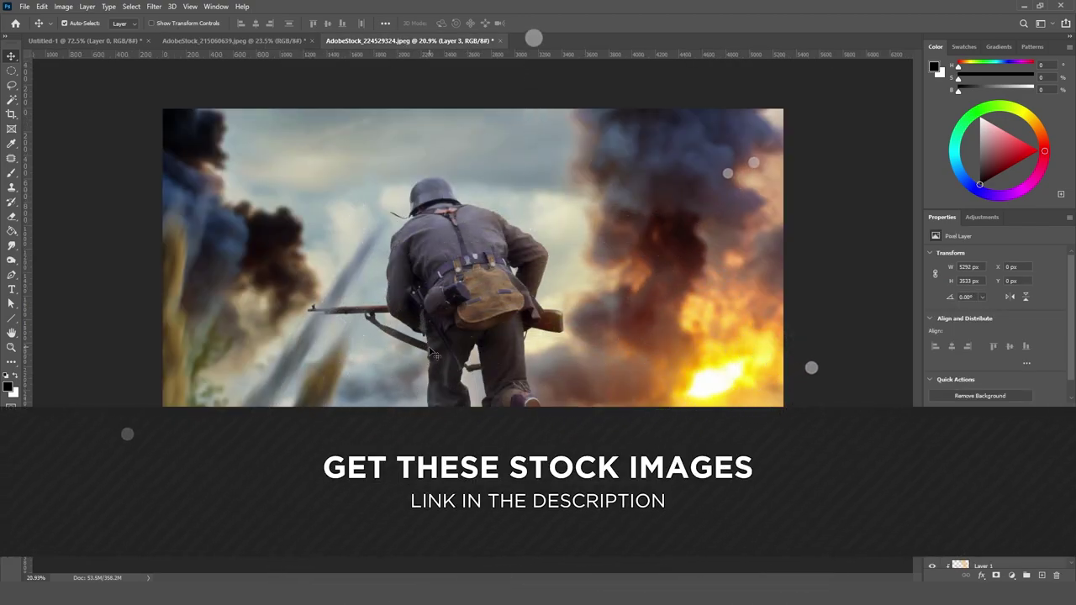
pyautogui.click(80, 41)
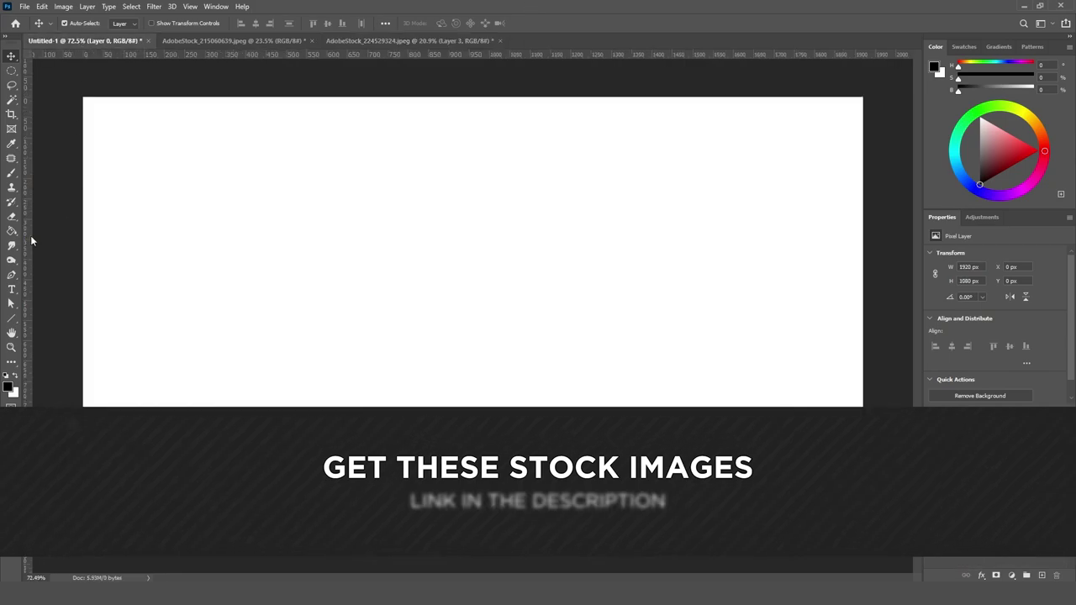
# - Fill Layer 0 black with the Paint Bucket and add a new empty layer
pyautogui.click(12, 231)
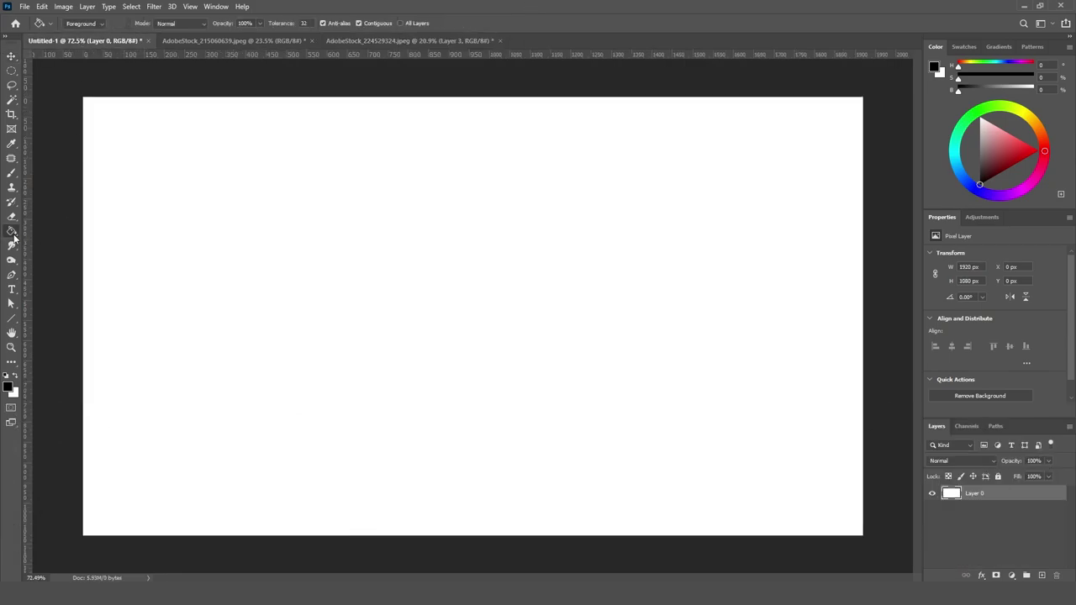
pyautogui.click(328, 411)
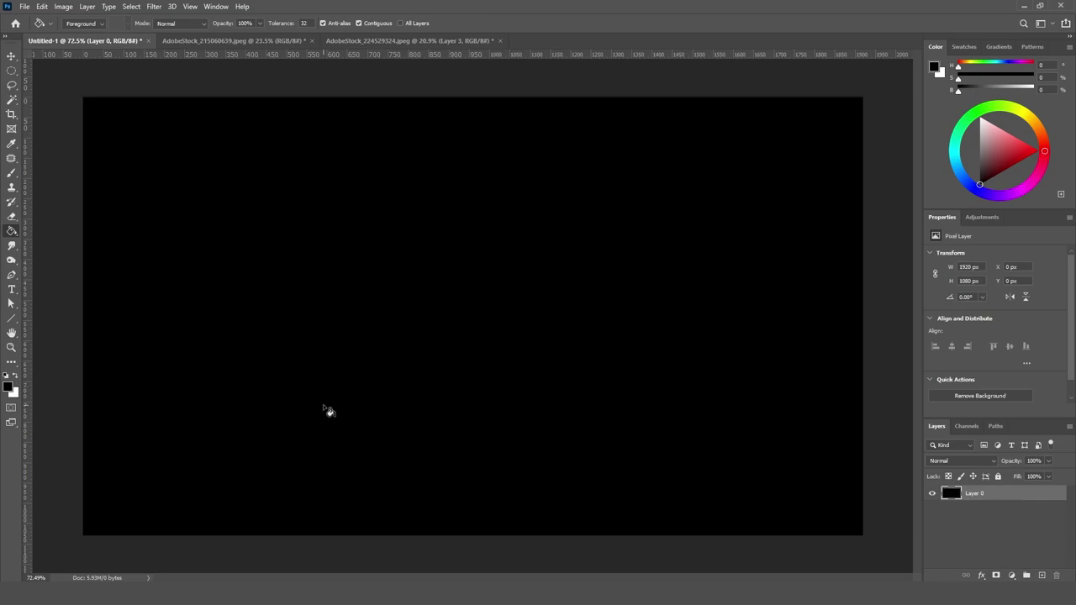
pyautogui.click(1041, 575)
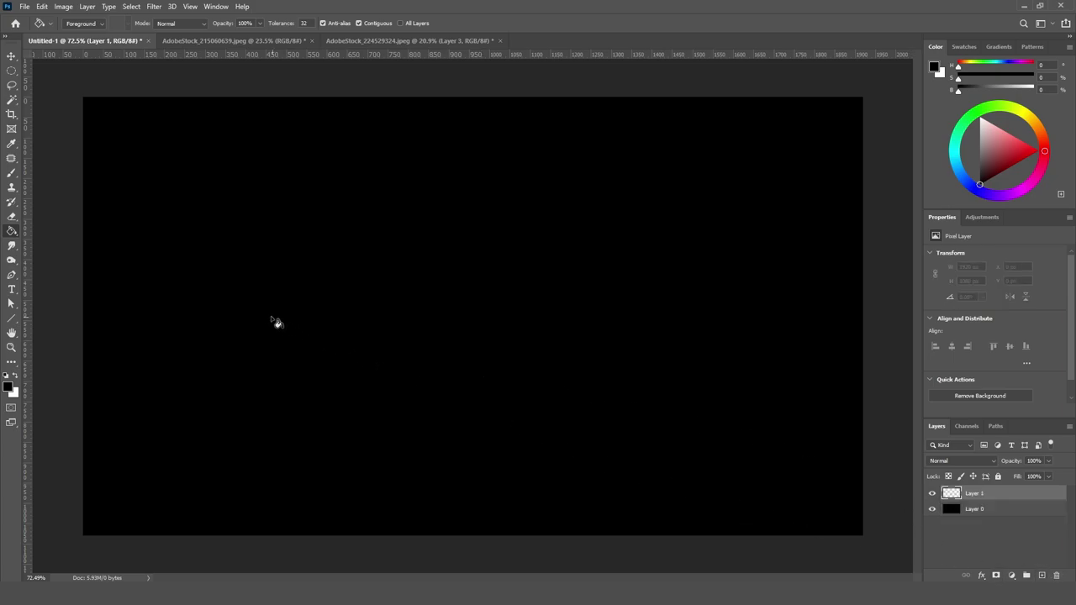
# - Fill Layer 1 black and add 400% Gaussian monochromatic noise
pyautogui.click(278, 228)
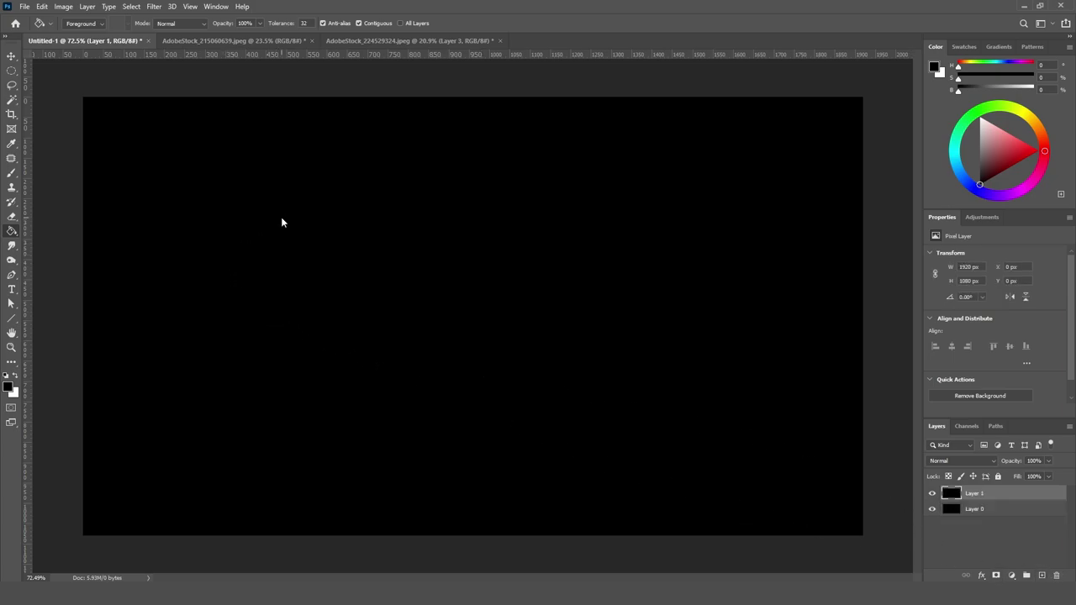
pyautogui.click(154, 6)
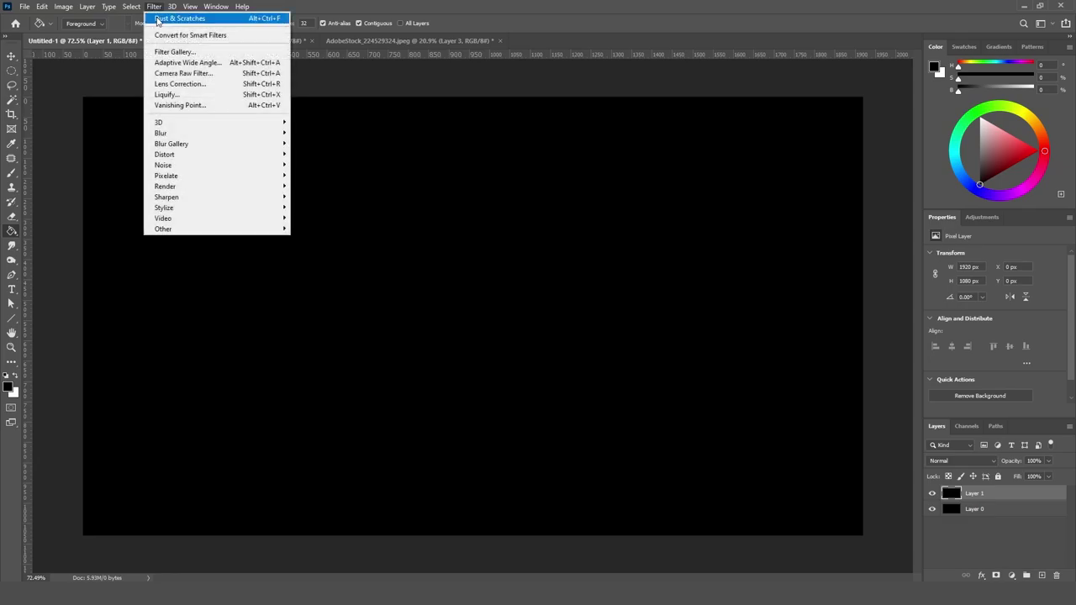
pyautogui.moveTo(247, 166)
pyautogui.click(316, 168)
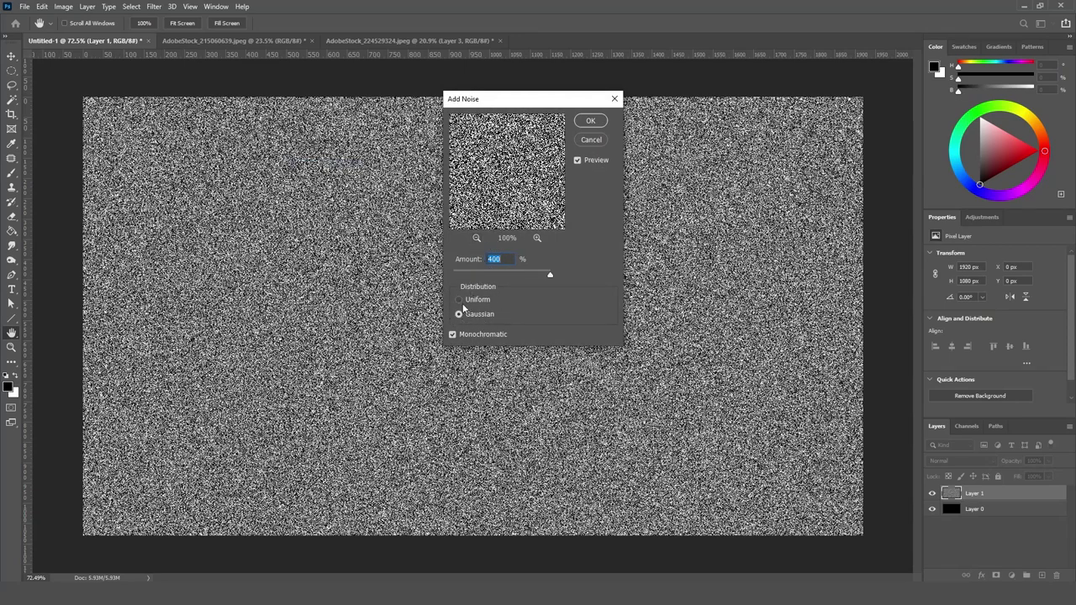
pyautogui.click(591, 121)
# - Soften the noise with a 3-pixel Gaussian Blur
pyautogui.click(154, 6)
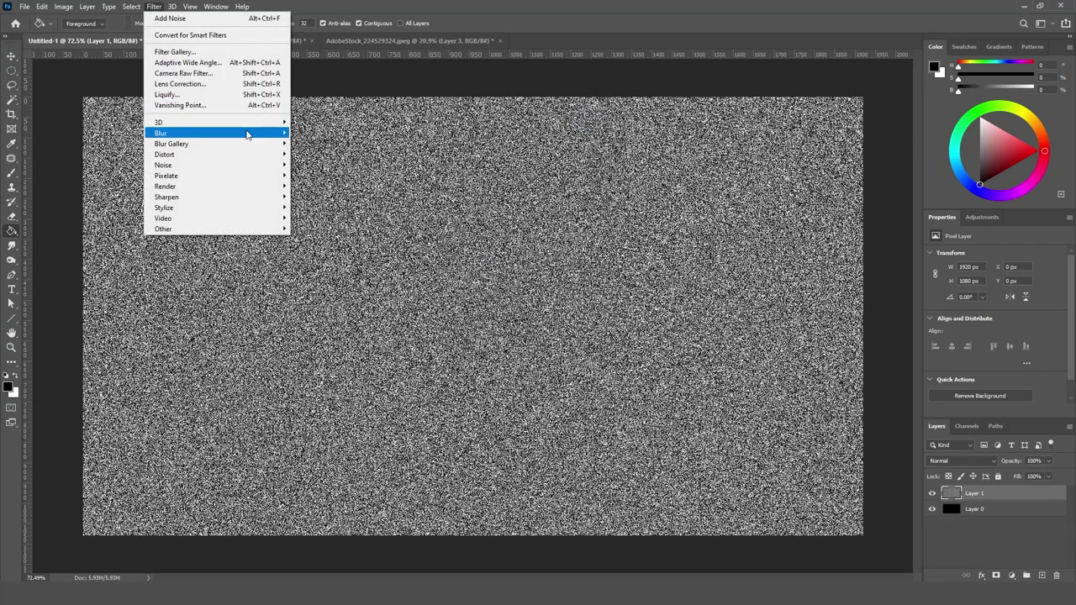
pyautogui.moveTo(246, 132)
pyautogui.click(319, 174)
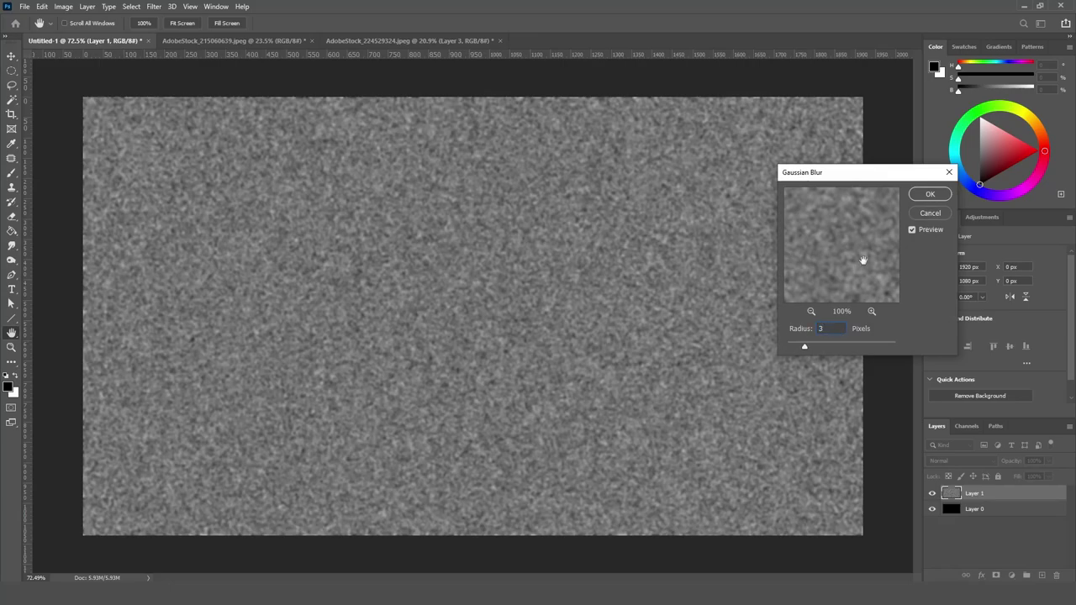
pyautogui.click(931, 195)
# - Apply Pixelate > Crystallize at cell size 100 to Layer 1's blurred noise
pyautogui.click(154, 7)
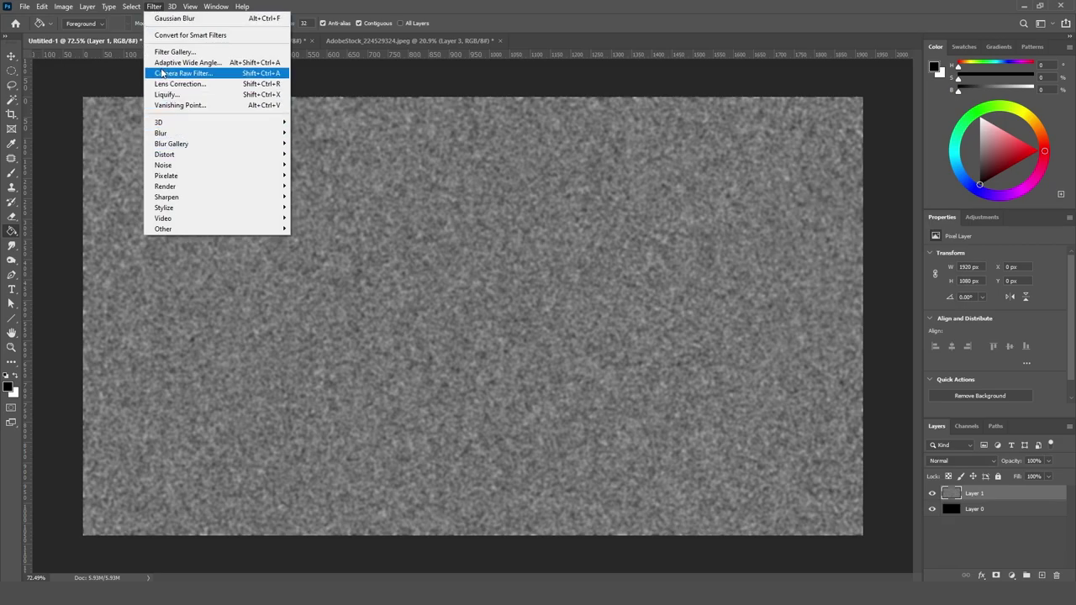
pyautogui.moveTo(218, 182)
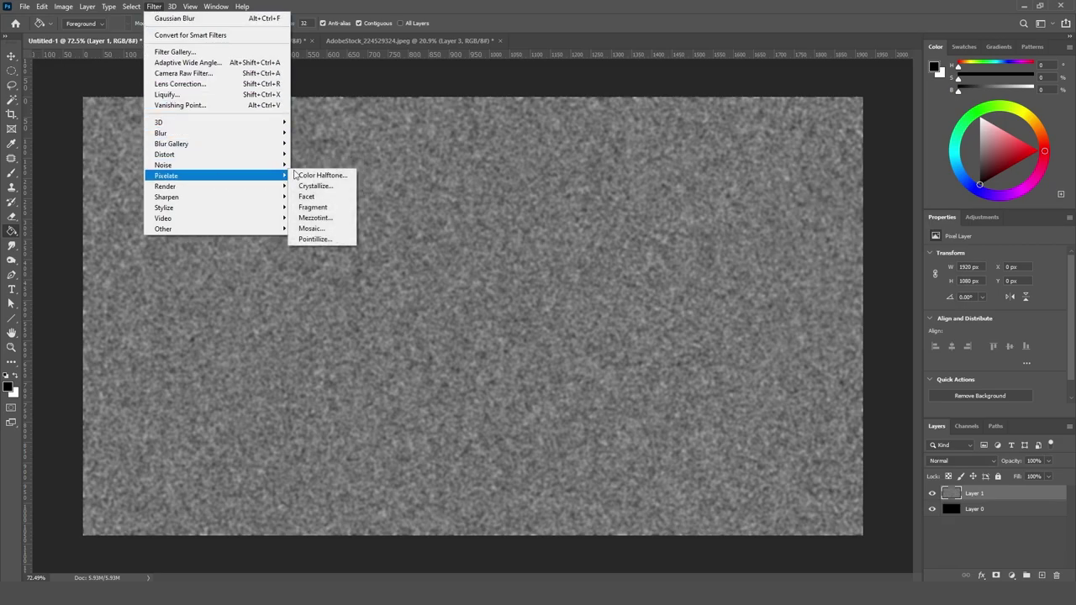
pyautogui.click(327, 187)
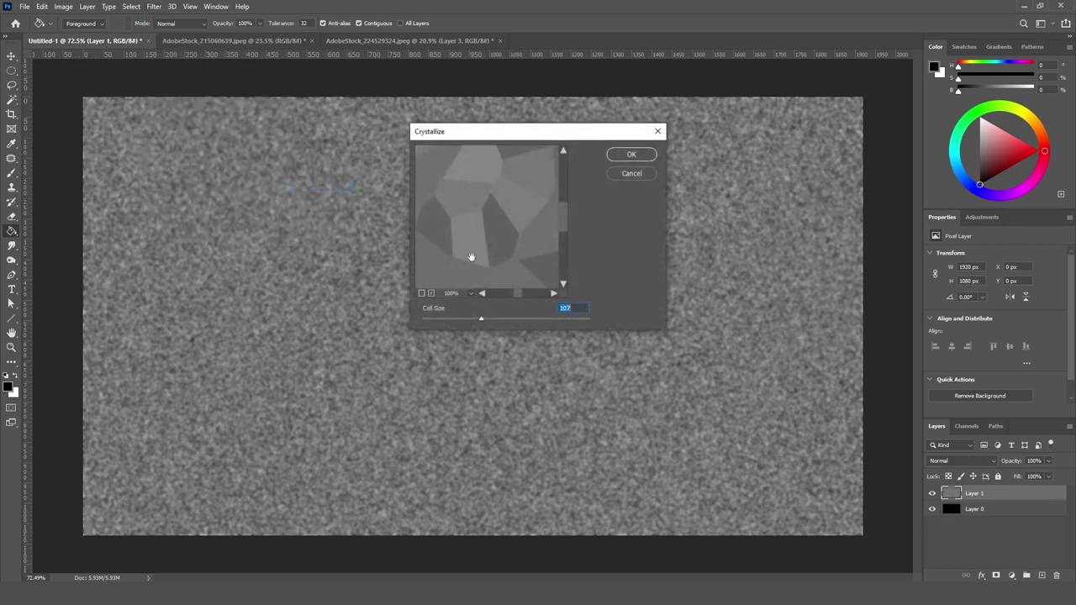
pyautogui.click(422, 294)
pyautogui.click(422, 293)
pyautogui.click(422, 293)
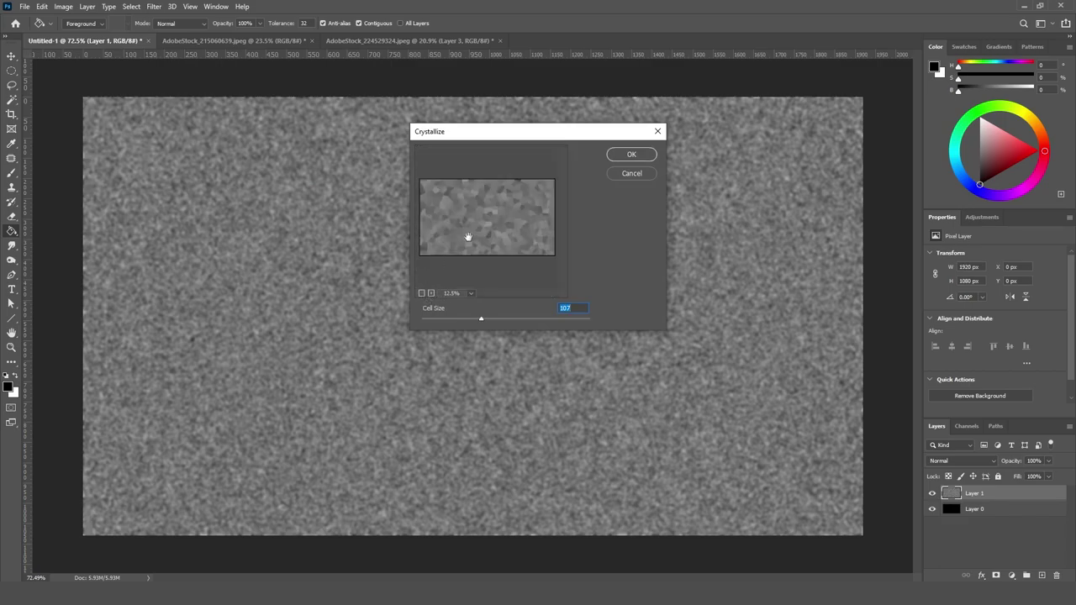
pyautogui.moveTo(487, 317)
pyautogui.mouseDown()
pyautogui.moveTo(567, 310)
pyautogui.moveTo(428, 320)
pyautogui.moveTo(498, 320)
pyautogui.moveTo(485, 320)
pyautogui.mouseUp()
pyautogui.write('100')
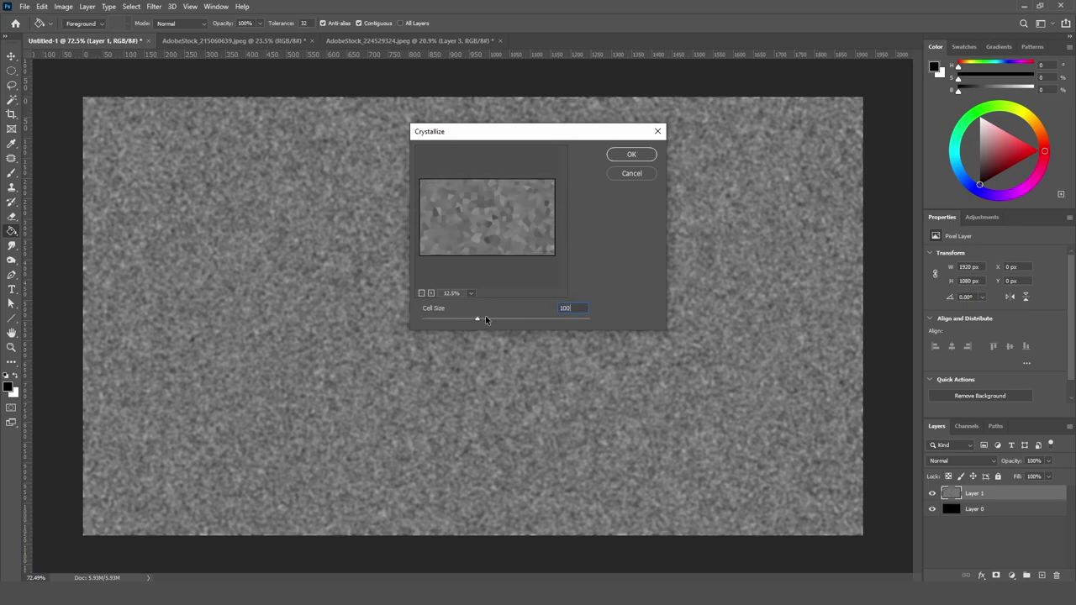
pyautogui.click(631, 154)
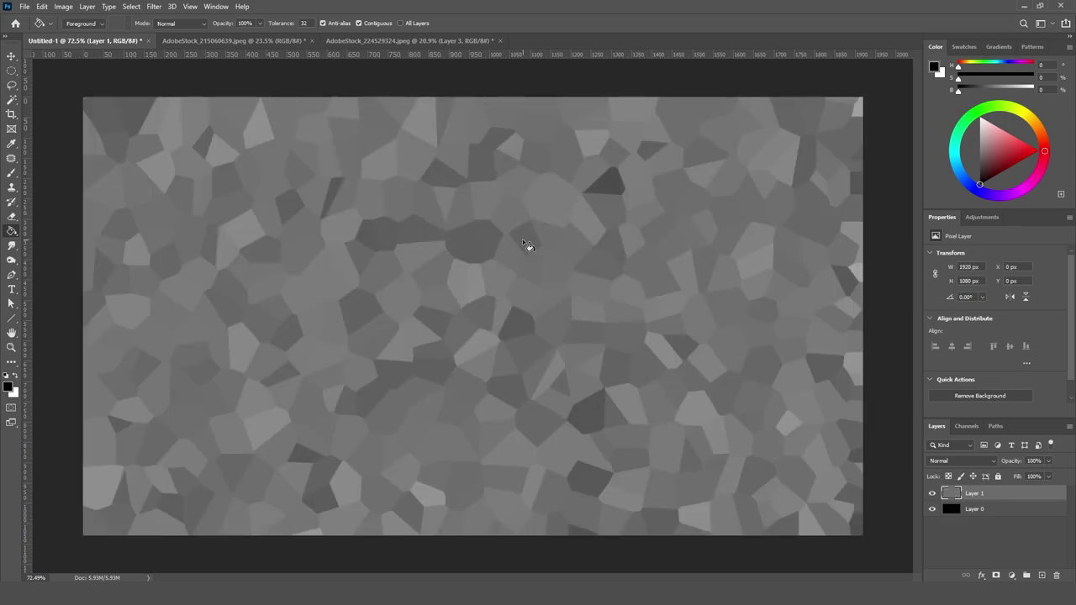
# - Apply Levels, pulling black, gray and white sliders inward to crush dark cells to black
pyautogui.hotkey('ctrl', 'l')
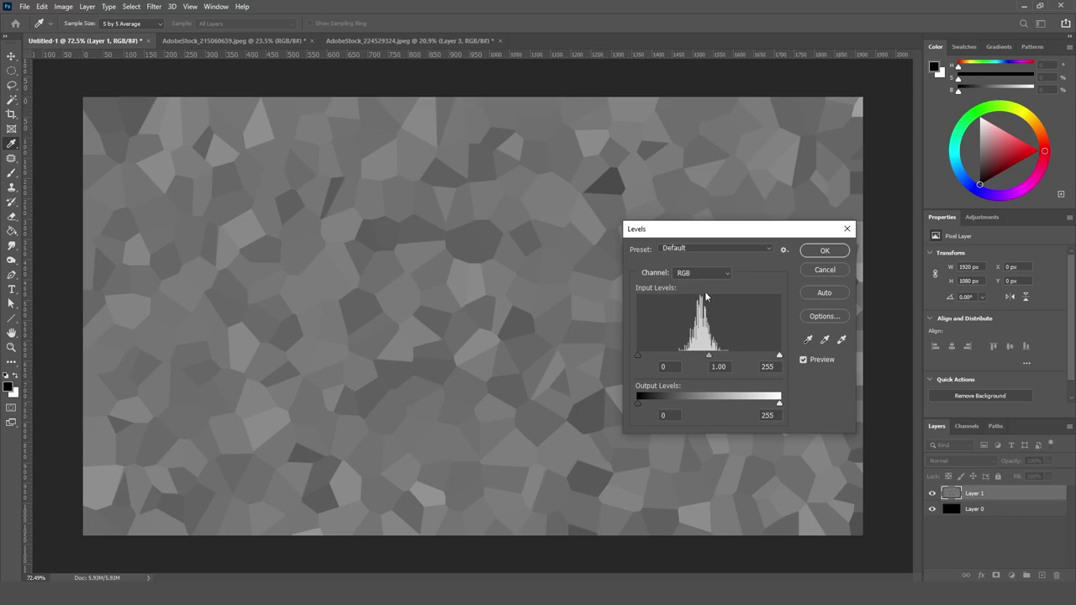
pyautogui.moveTo(698, 235); pyautogui.dragTo(689, 171)
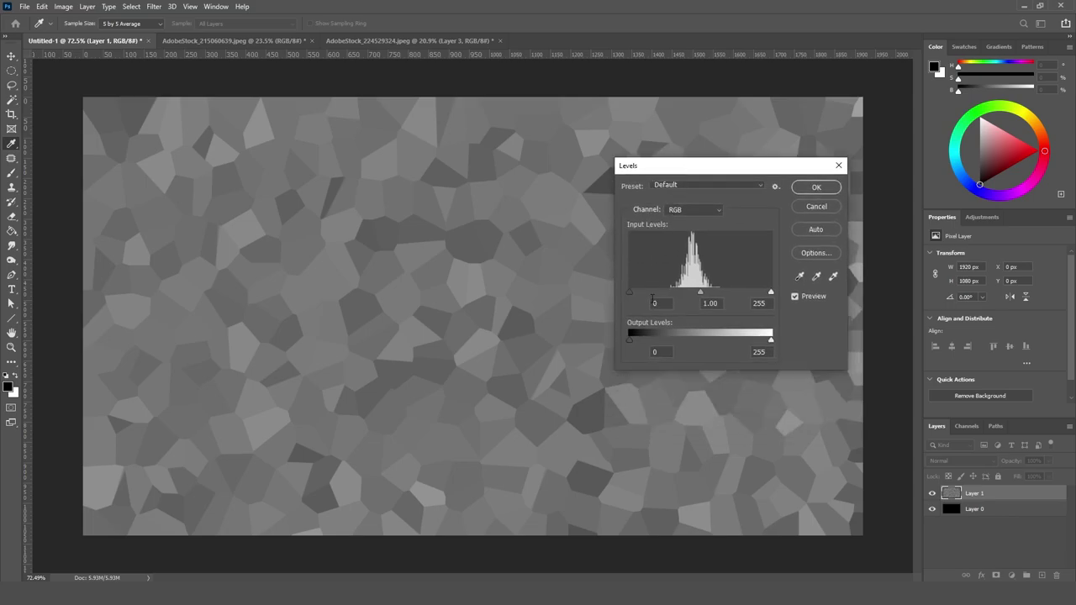
pyautogui.moveTo(632, 291); pyautogui.dragTo(709, 293)
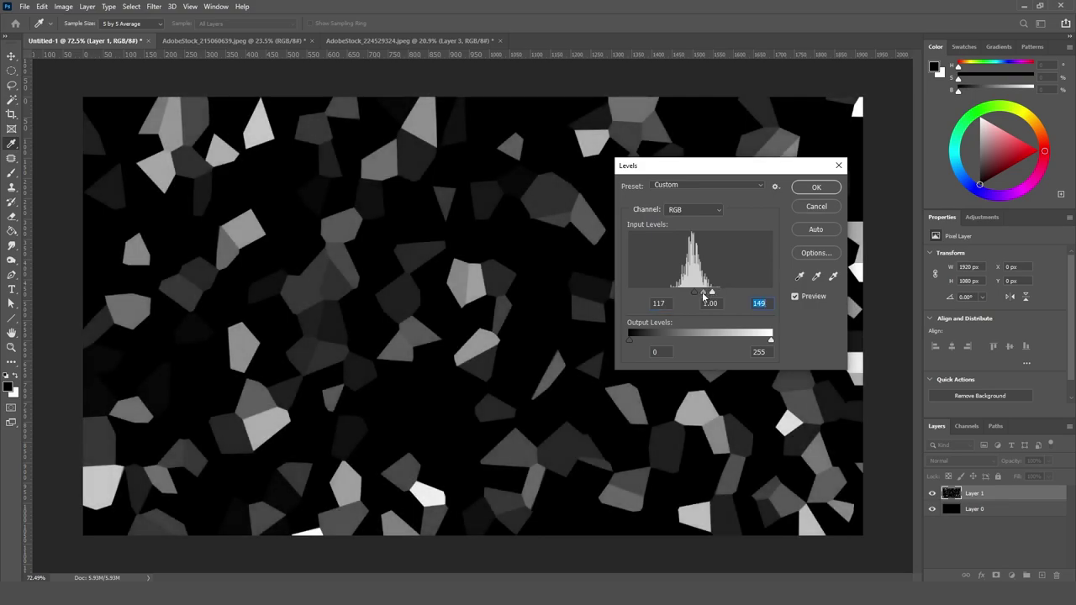
pyautogui.moveTo(704, 294)
pyautogui.mouseDown()
pyautogui.moveTo(689, 299)
pyautogui.moveTo(705, 292)
pyautogui.mouseUp()
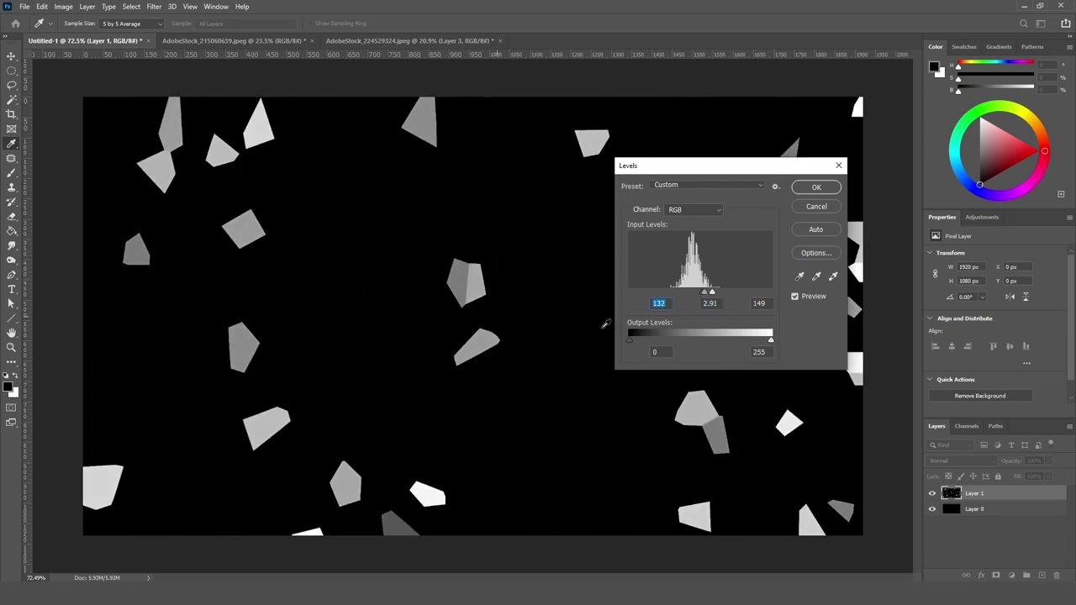
pyautogui.moveTo(712, 296)
pyautogui.mouseDown()
pyautogui.moveTo(697, 294)
pyautogui.moveTo(706, 293)
pyautogui.mouseUp()
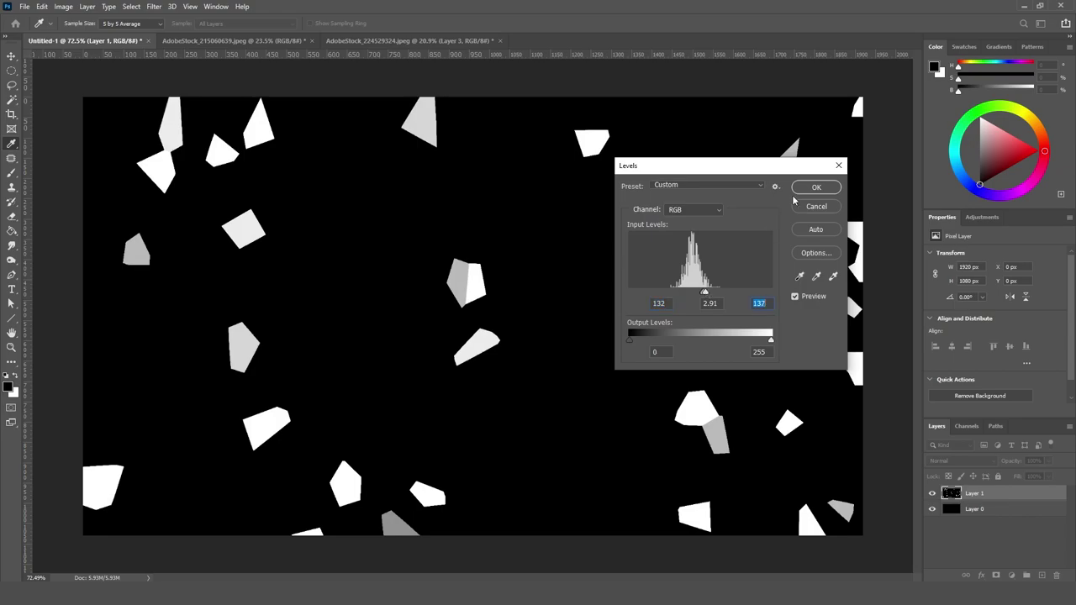
pyautogui.click(814, 187)
pyautogui.press('g')
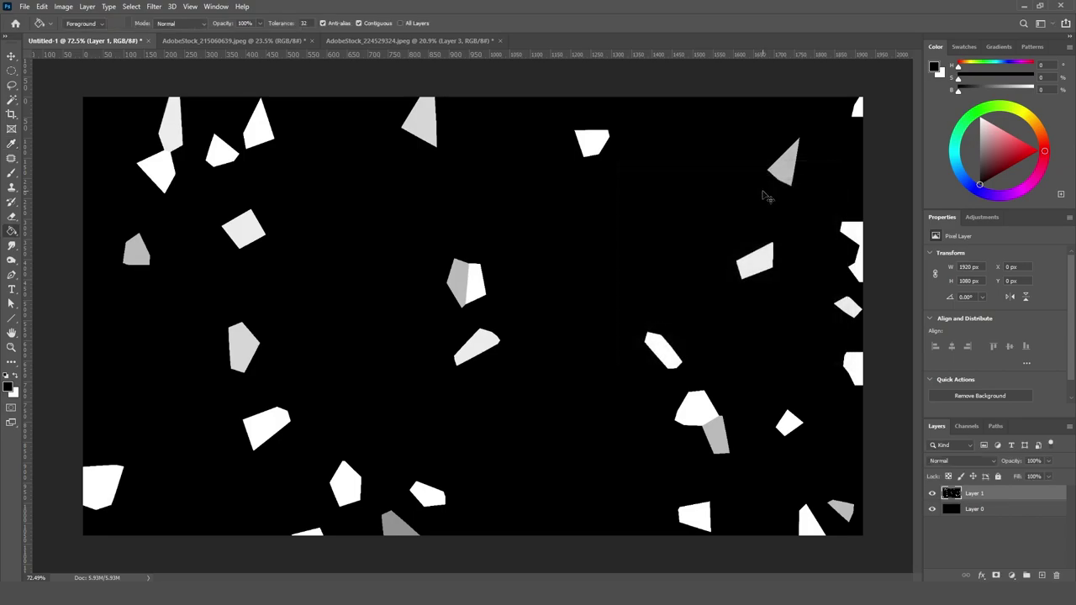
# - Apply a second Levels, pulling the white slider left to make shards pure white
pyautogui.hotkey('ctrl', 'l')
pyautogui.moveTo(770, 292); pyautogui.dragTo(711, 295)
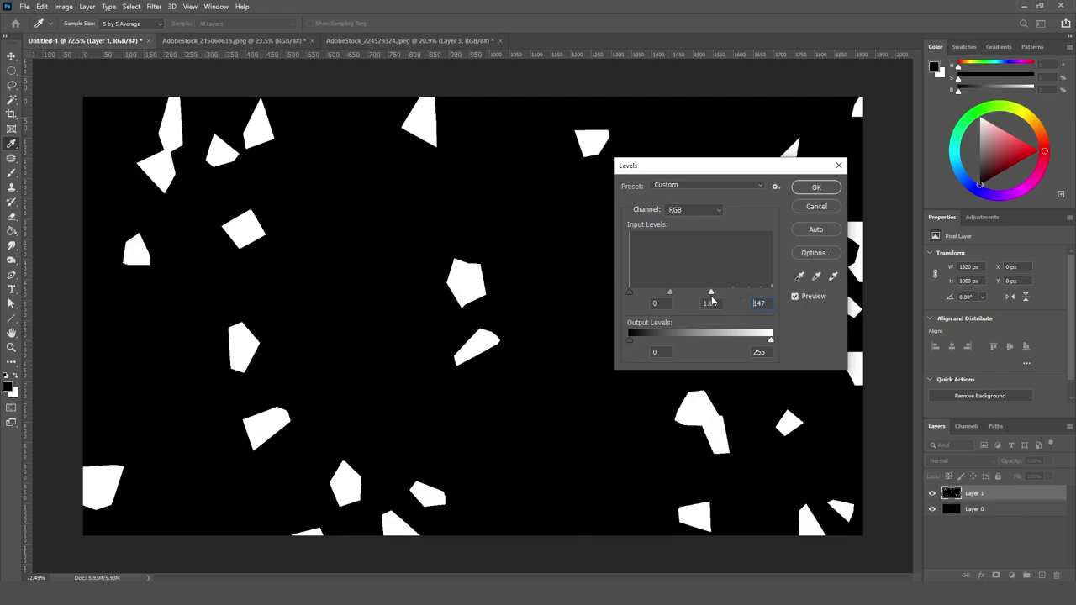
pyautogui.click(815, 190)
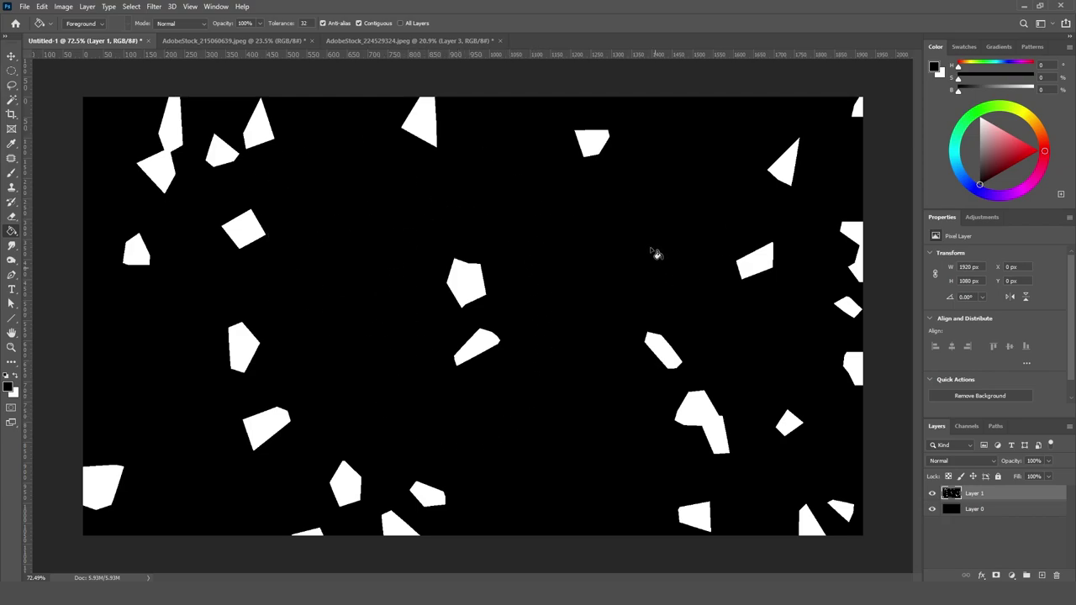
# - Apply Dust & Scratches with radius 18 and threshold 4 to round the shards
pyautogui.click(12, 85)
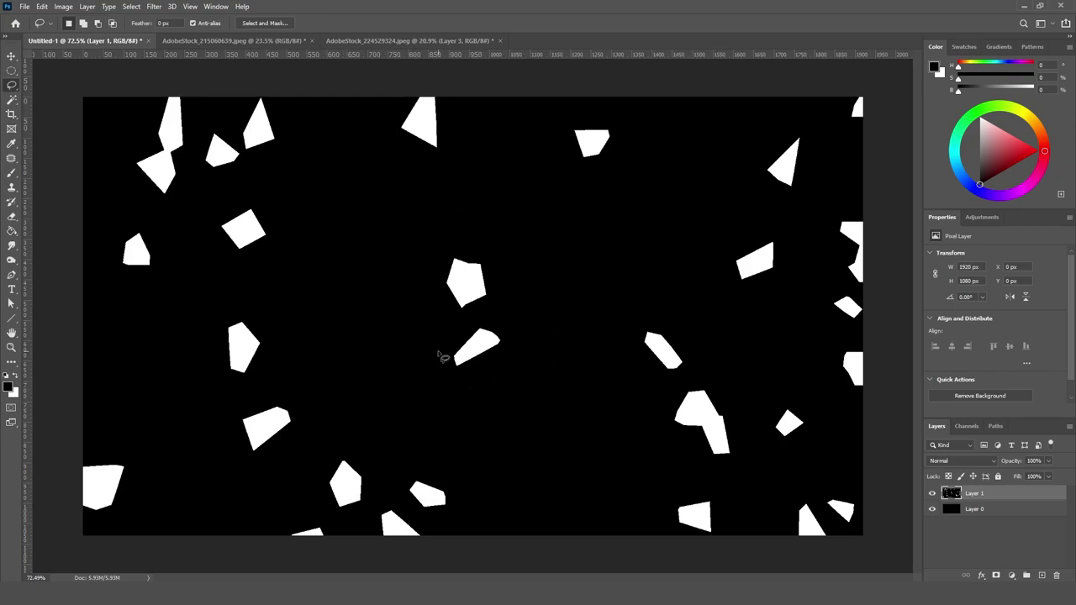
pyautogui.click(152, 6)
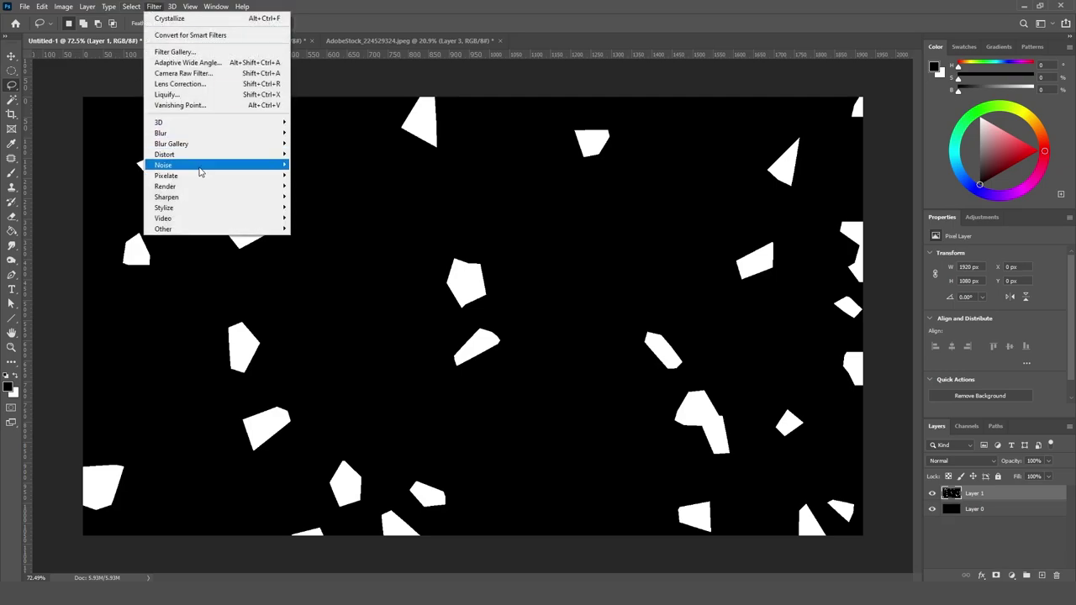
pyautogui.moveTo(210, 167)
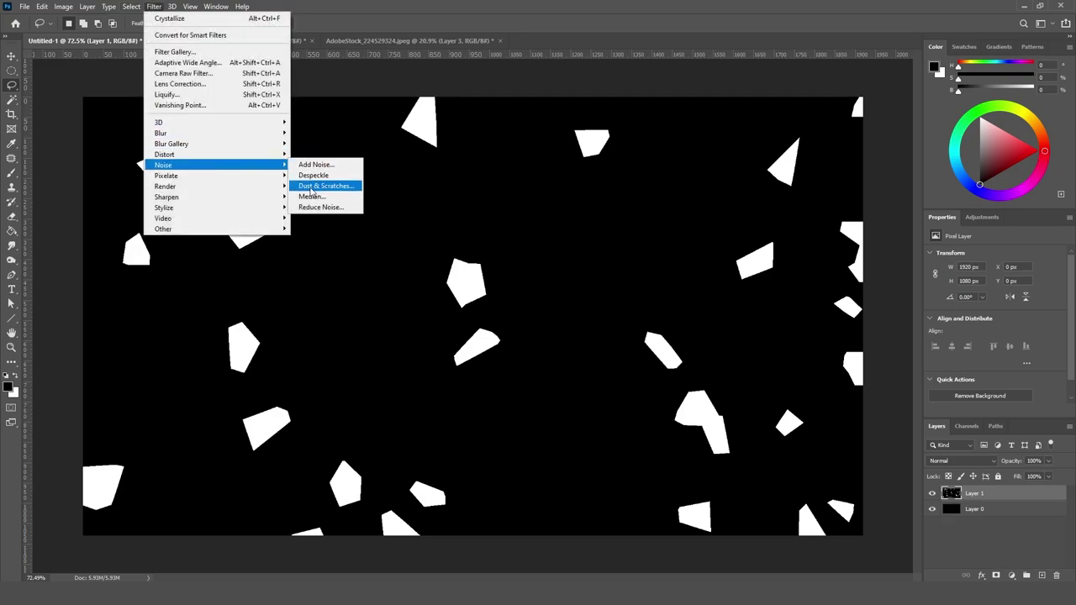
pyautogui.click(324, 186)
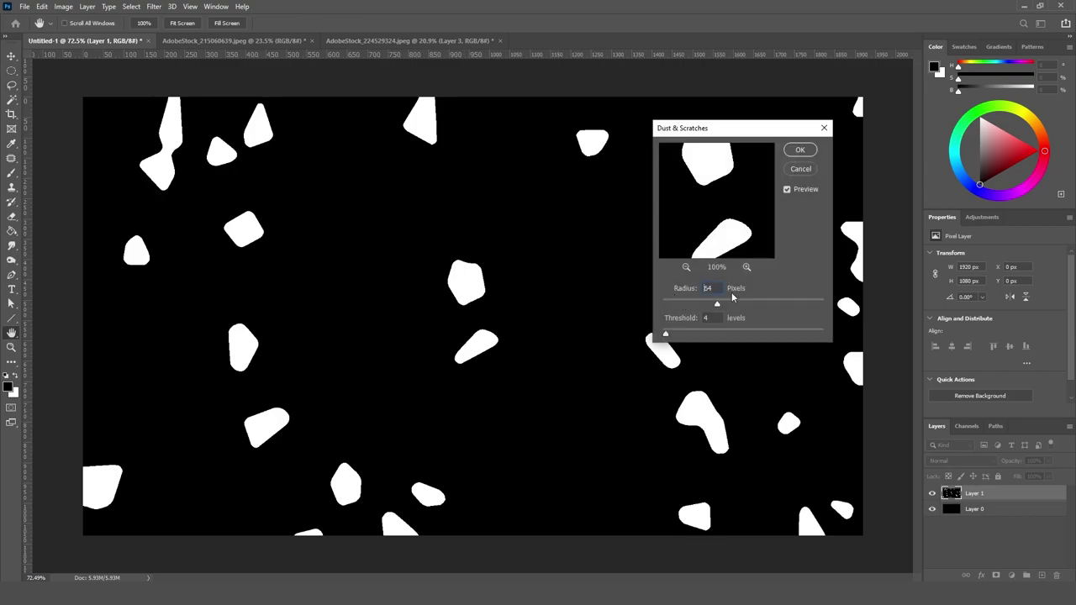
pyautogui.moveTo(732, 296); pyautogui.dragTo(773, 304)
pyautogui.moveTo(700, 307); pyautogui.dragTo(679, 303)
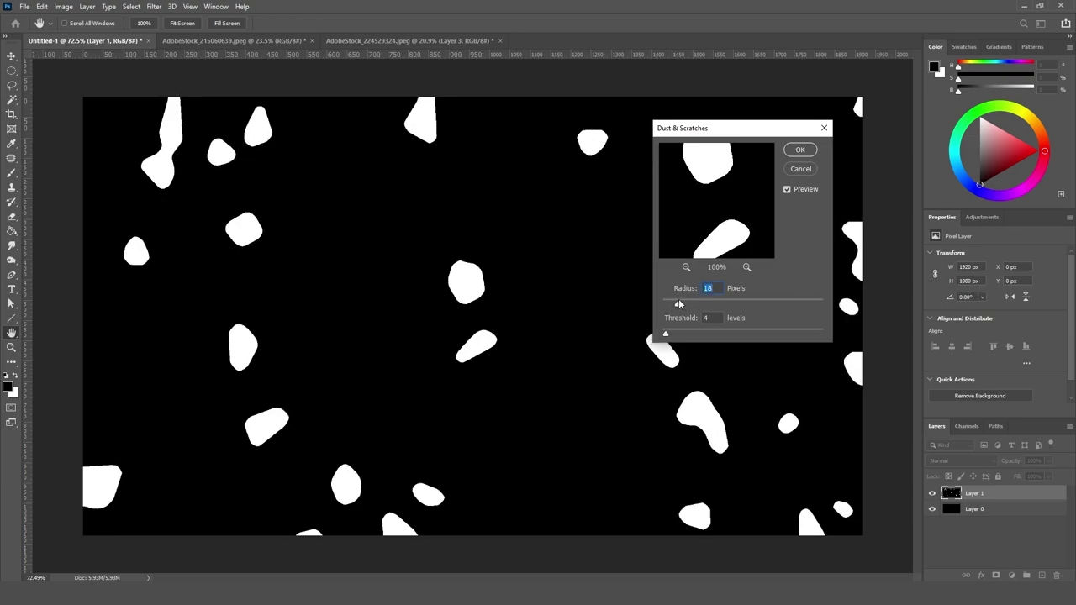
pyautogui.click(799, 151)
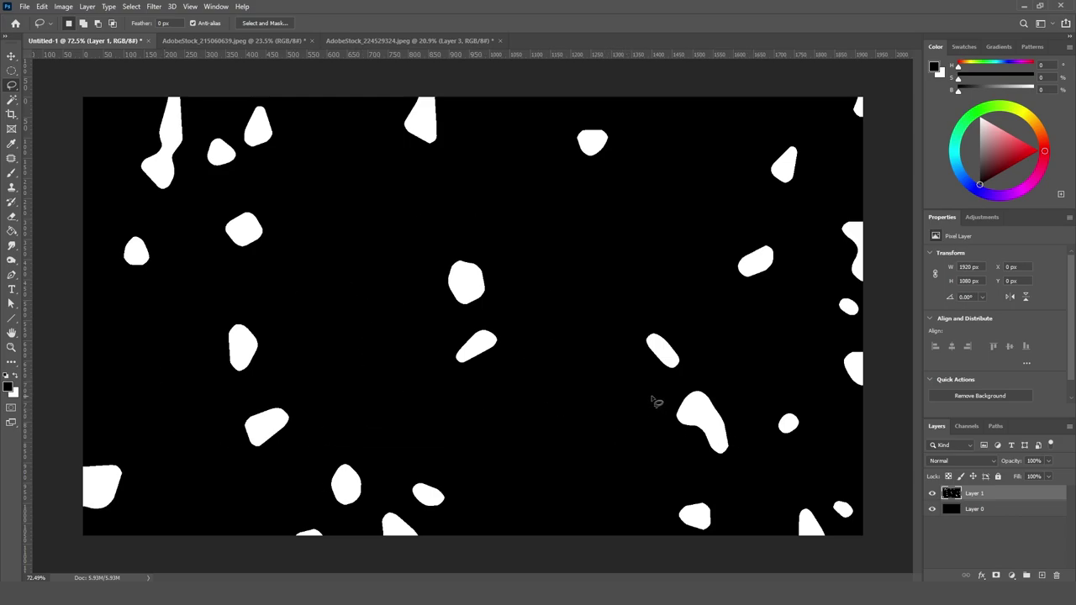
# - Load the white shapes as a selection from the RGB channel, hide Layer 1, add a new layer
pyautogui.click(966, 427)
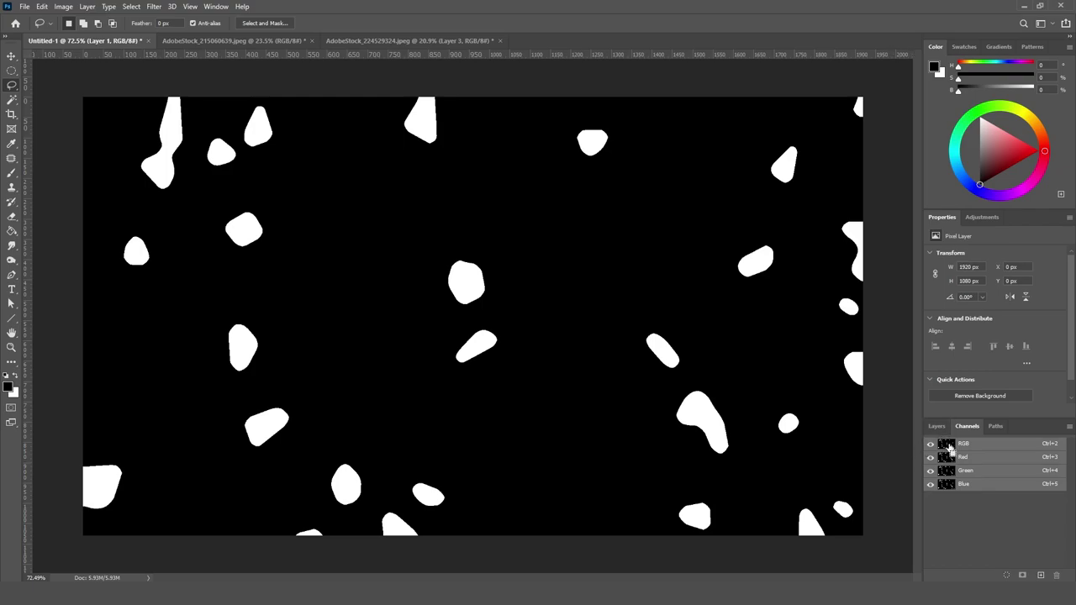
pyautogui.keyDown('ctrl'); pyautogui.click(947, 448); pyautogui.keyUp('ctrl')
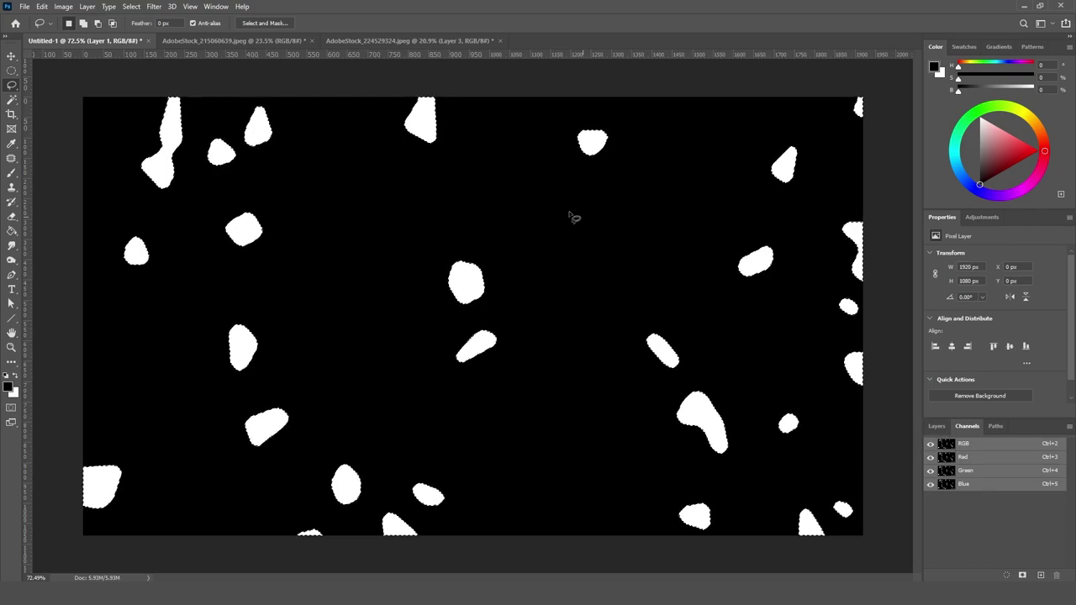
pyautogui.click(935, 426)
pyautogui.click(931, 493)
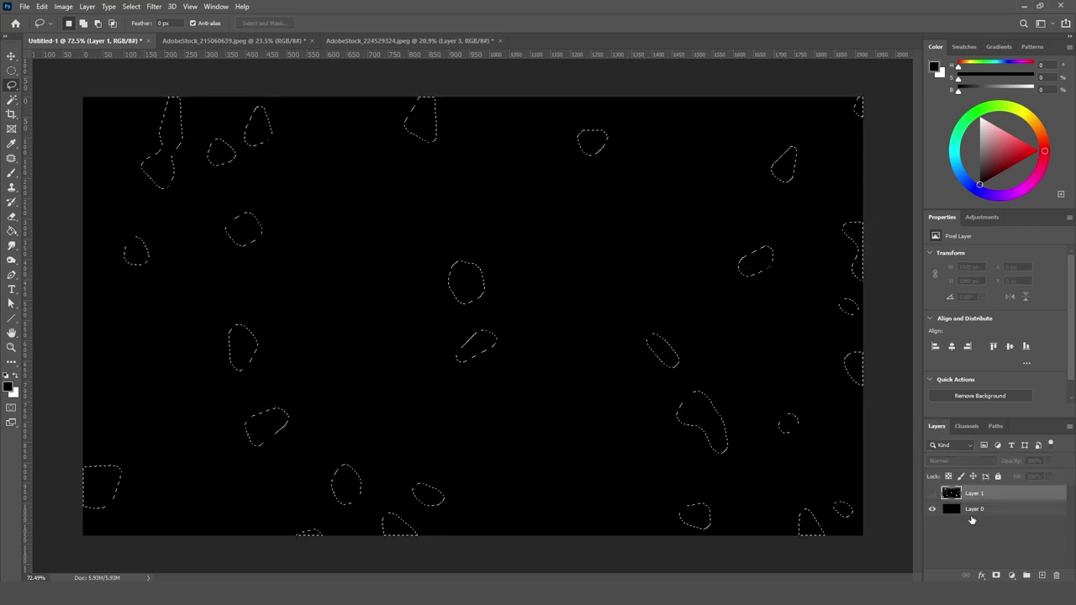
pyautogui.click(1003, 511)
pyautogui.click(1041, 576)
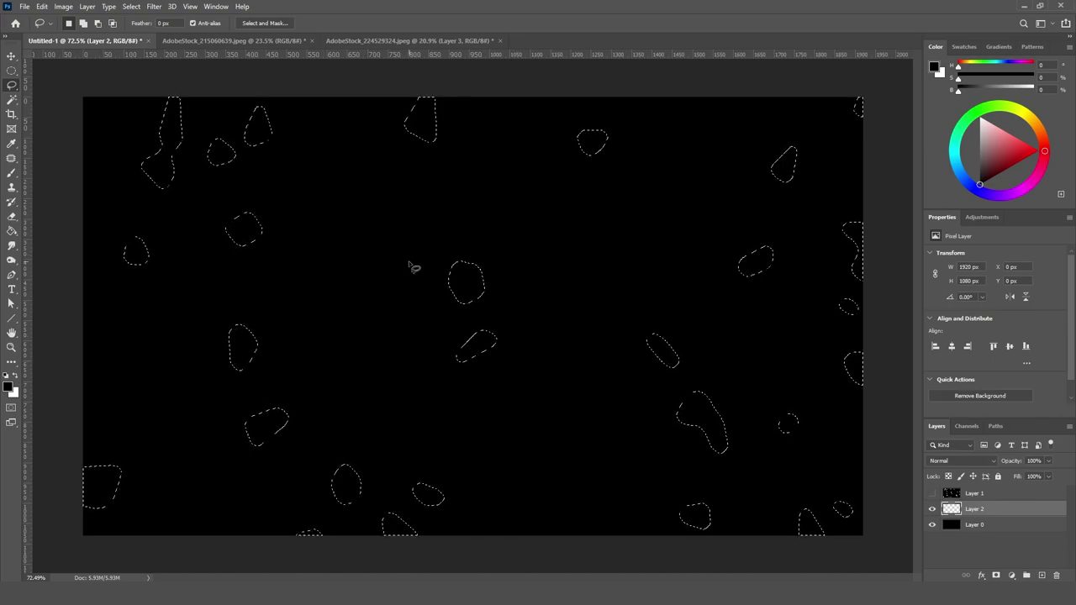
# - Fill the selection white on Layer 2, deselect, and delete Layer 1
pyautogui.hotkey('shift', 'F5')
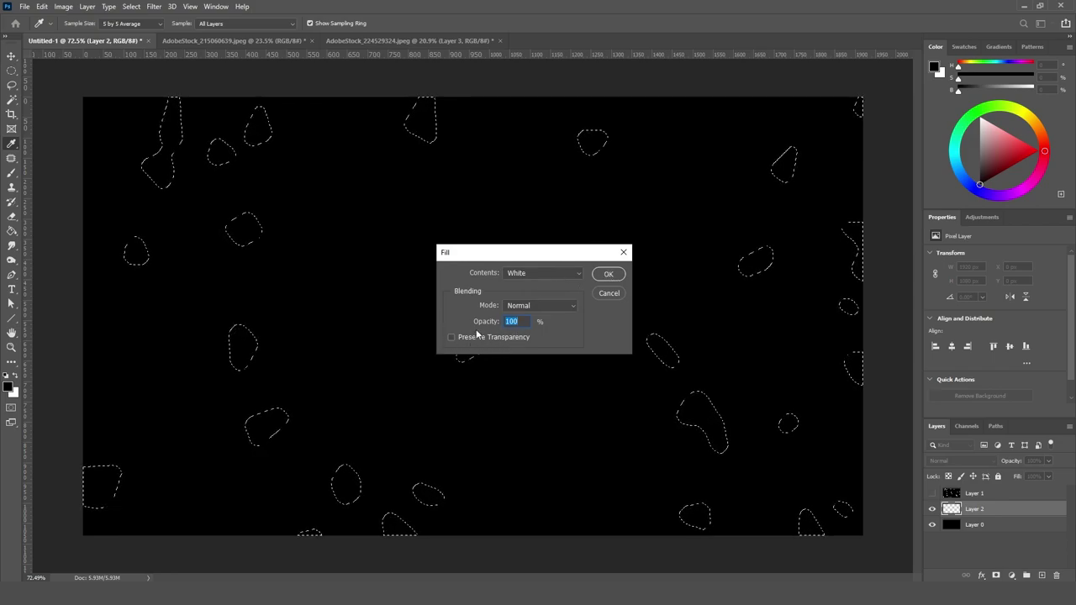
pyautogui.click(595, 280)
pyautogui.hotkey('ctrl', 'd')
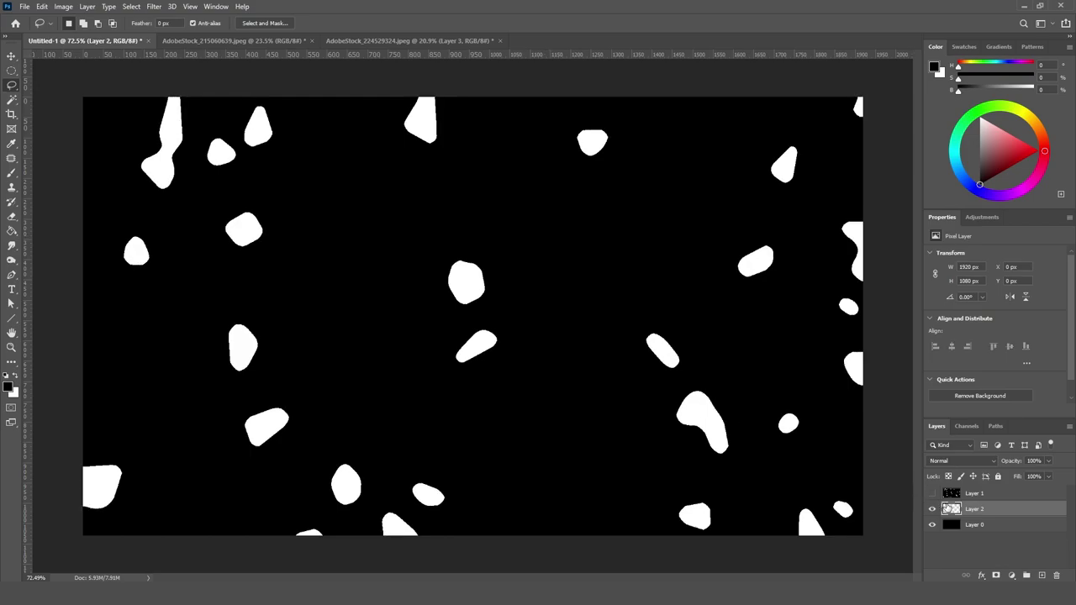
pyautogui.click(969, 496)
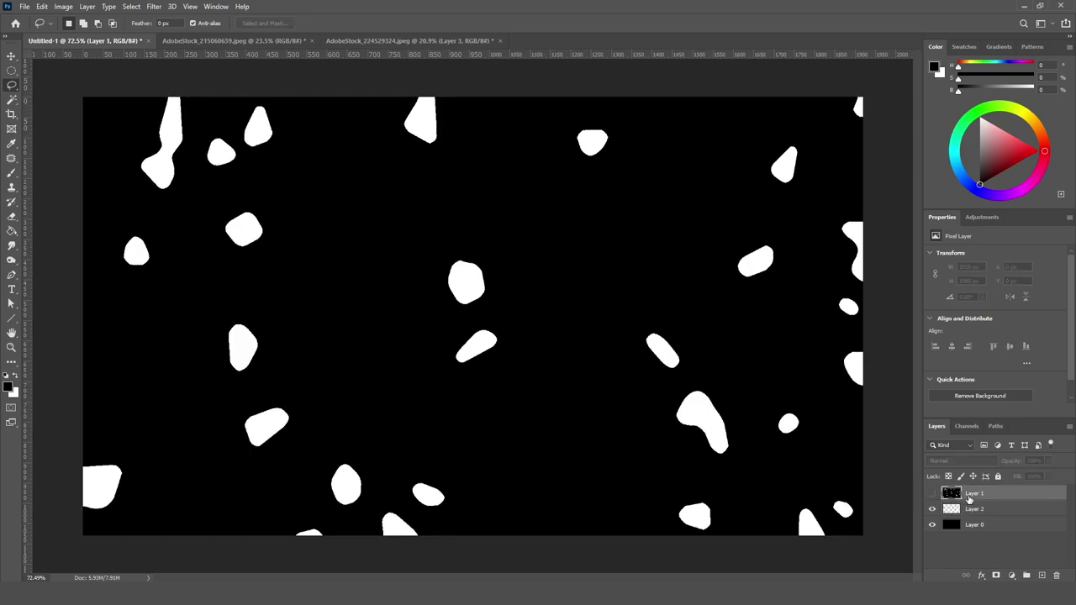
pyautogui.press('Delete')
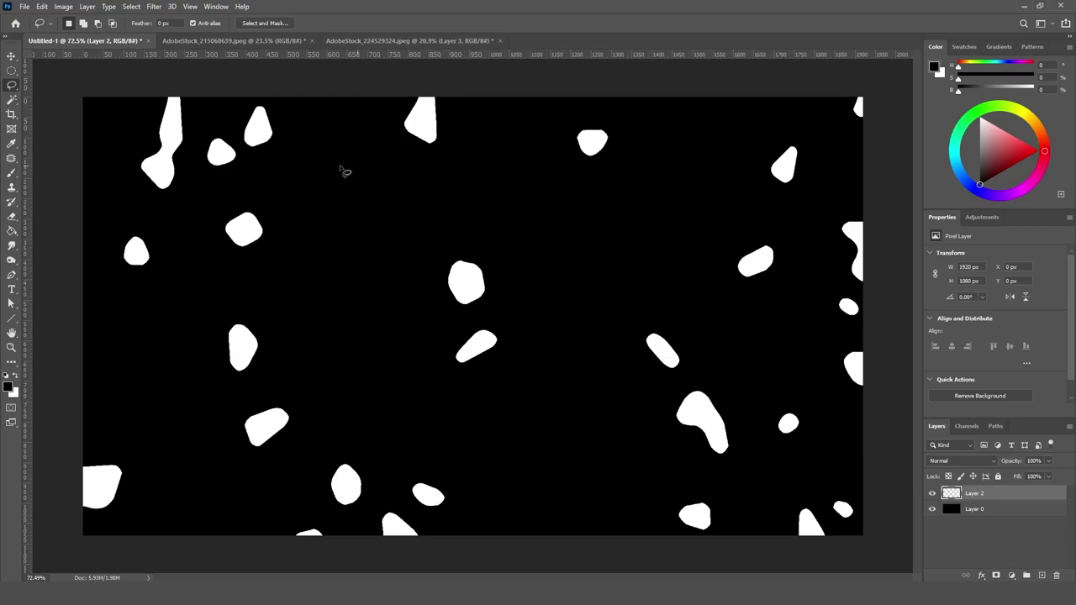
# - Add Layer 3, fill it black, and render Clouds across it
pyautogui.press('g')
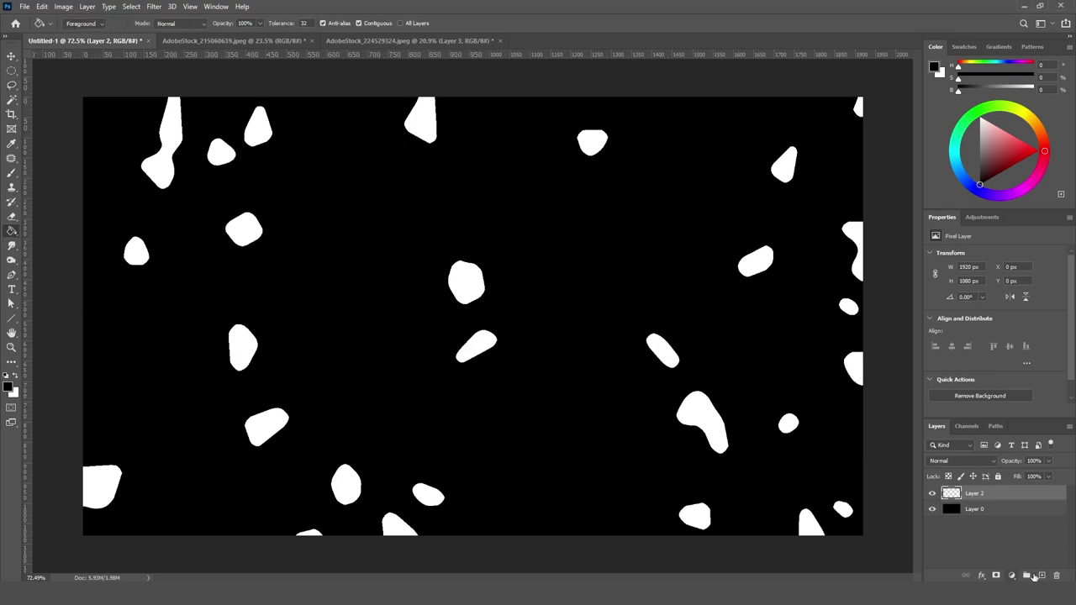
pyautogui.click(1041, 576)
pyautogui.click(342, 271)
pyautogui.click(153, 6)
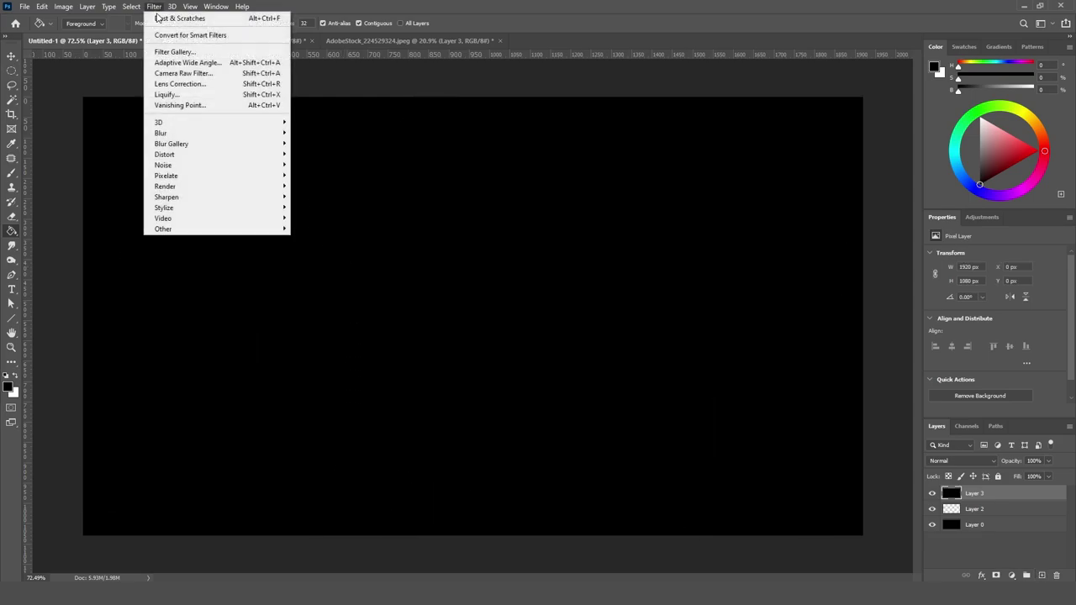
pyautogui.moveTo(245, 192)
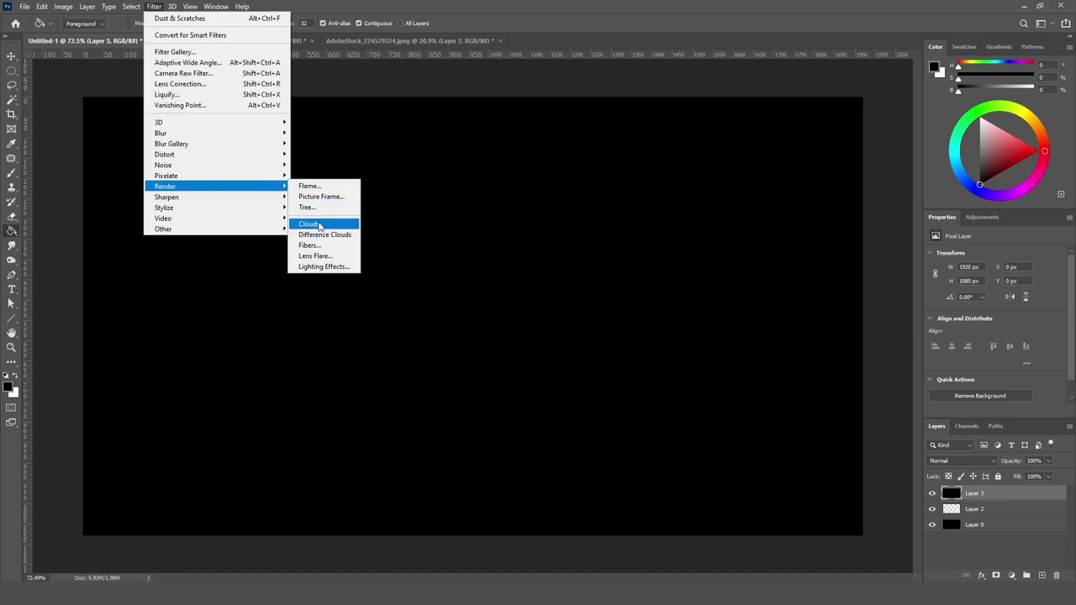
pyautogui.click(309, 223)
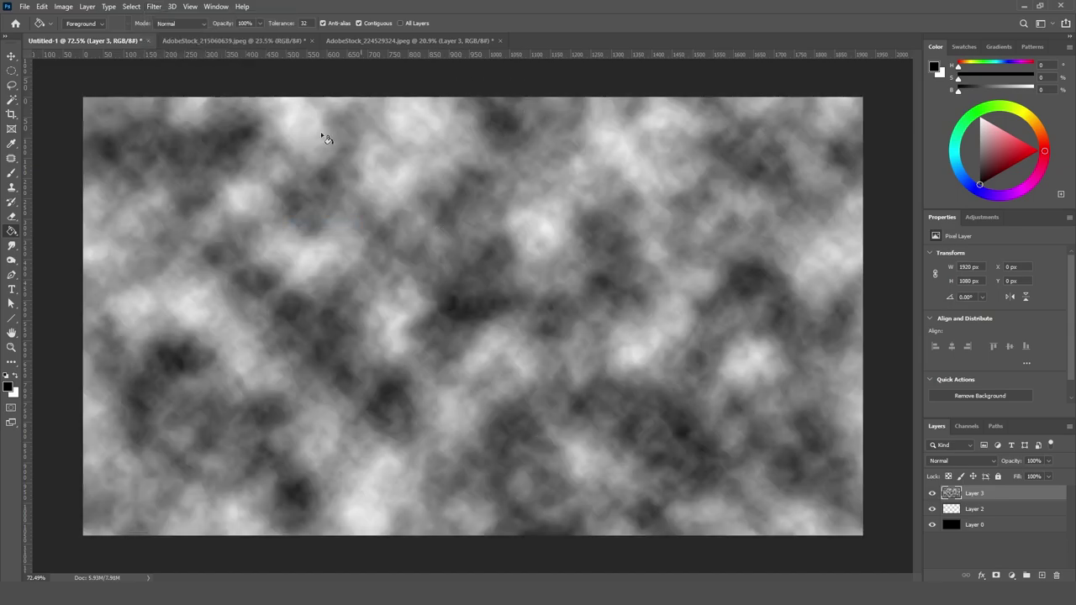
# - Apply Sketch > Bas Relief from the Filter Gallery with Smoothness lowered to 1
pyautogui.click(155, 9)
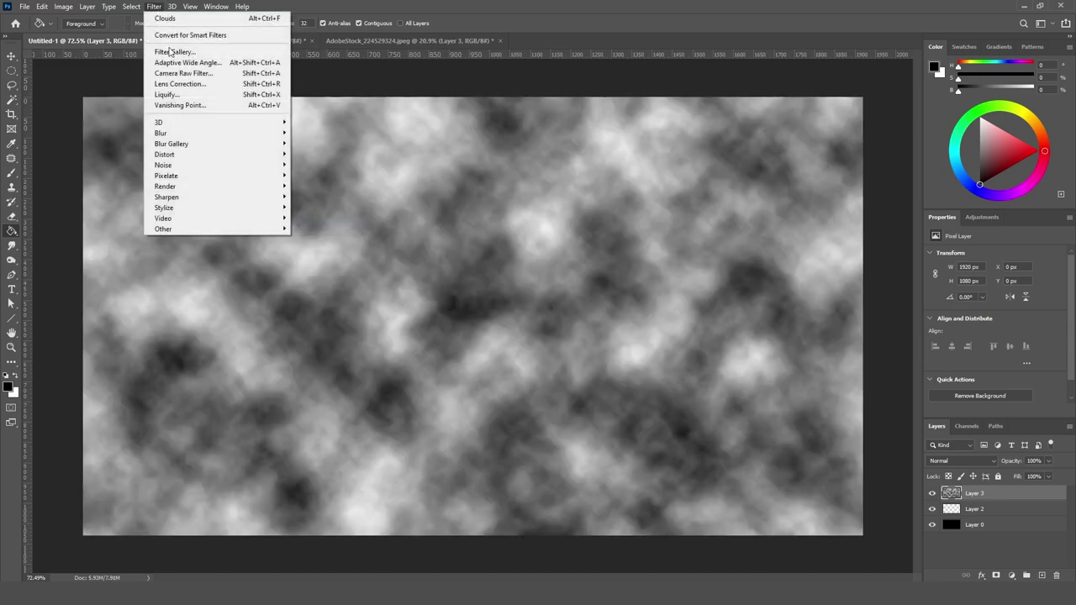
pyautogui.click(176, 53)
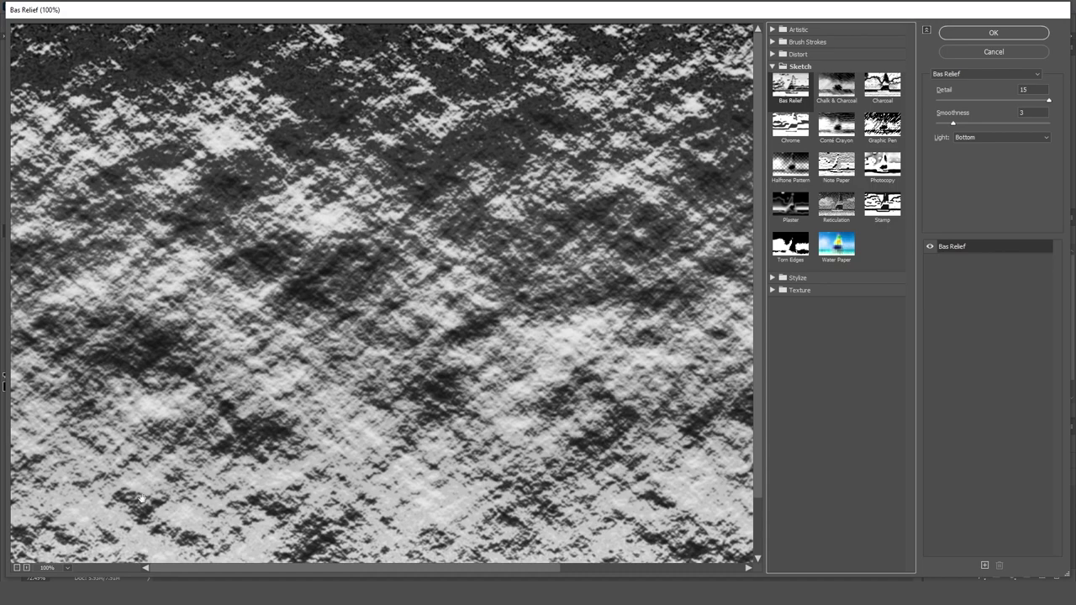
pyautogui.click(17, 568)
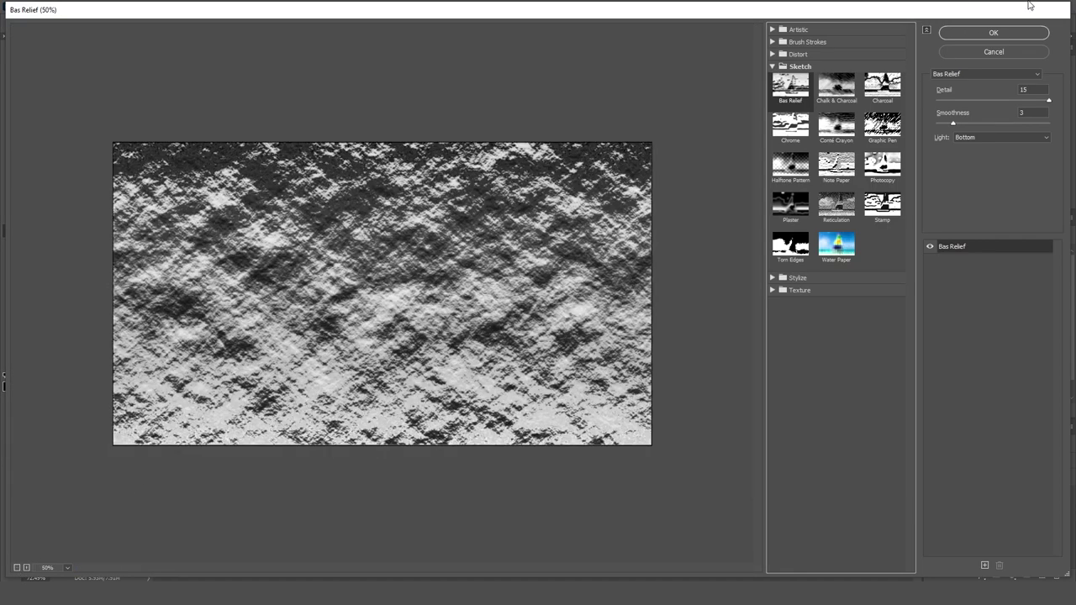
pyautogui.click(1038, 101)
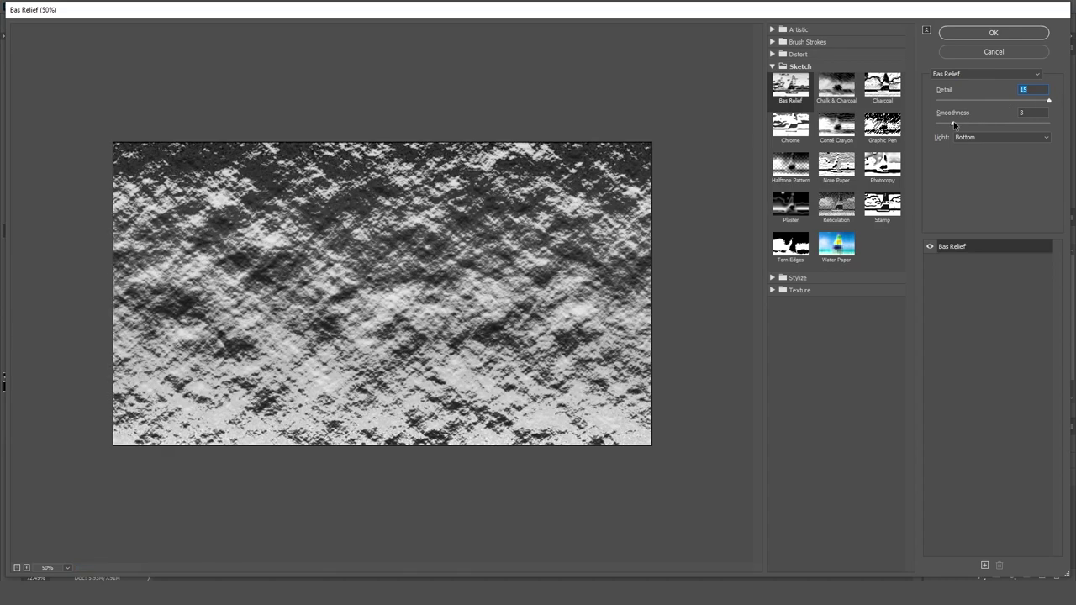
pyautogui.moveTo(952, 124); pyautogui.dragTo(909, 122)
pyautogui.click(991, 34)
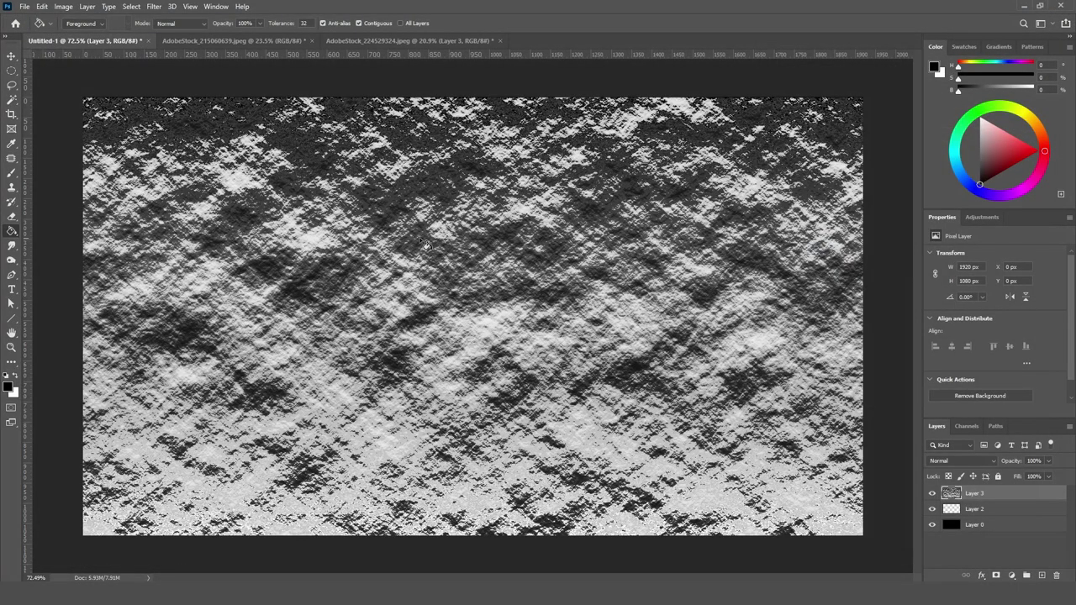
pyautogui.scroll(1, 387, 292)
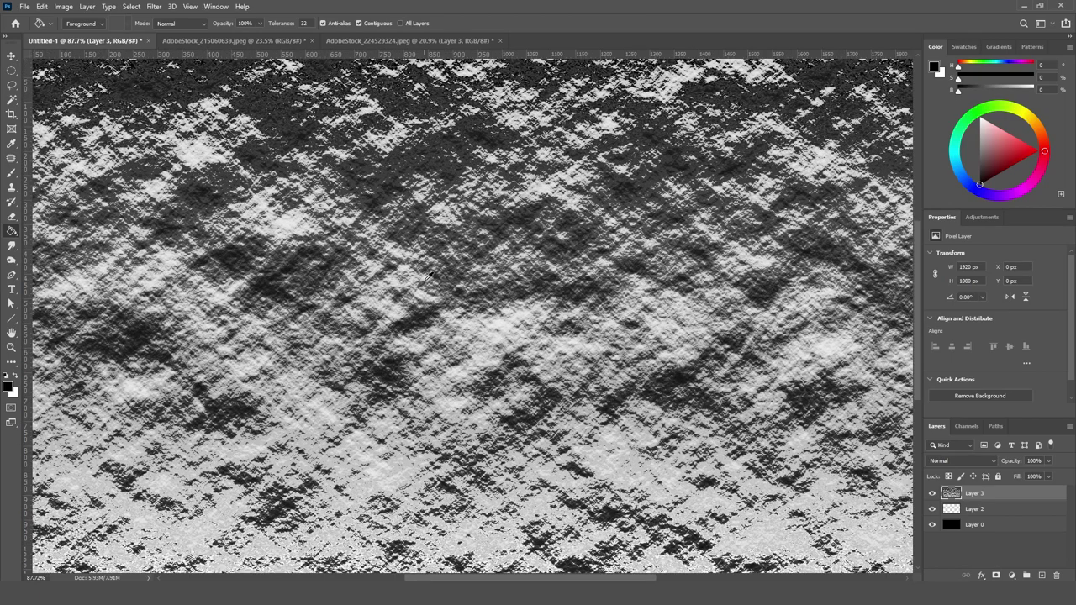
pyautogui.scroll(-1, 430, 275)
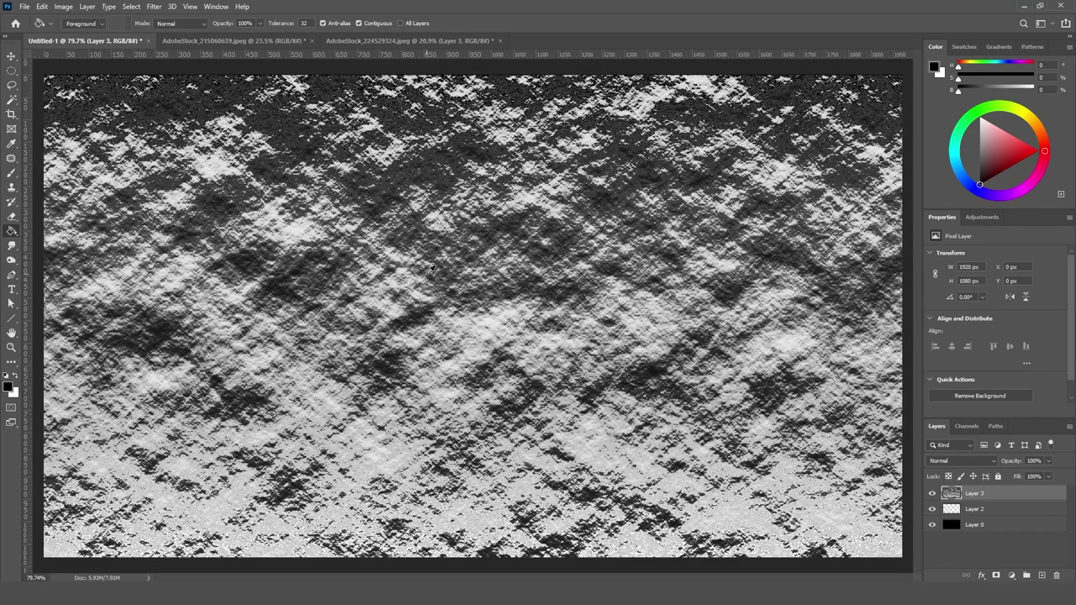
# - Define the rock texture as a pattern named 'Rock', then delete Layer 3
pyautogui.click(41, 6)
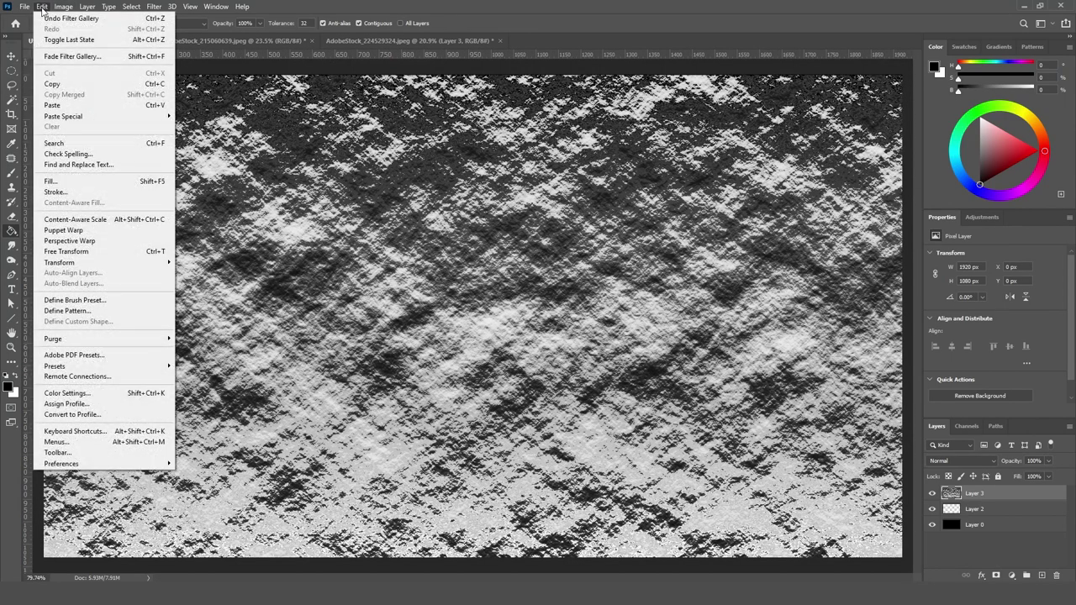
pyautogui.click(94, 312)
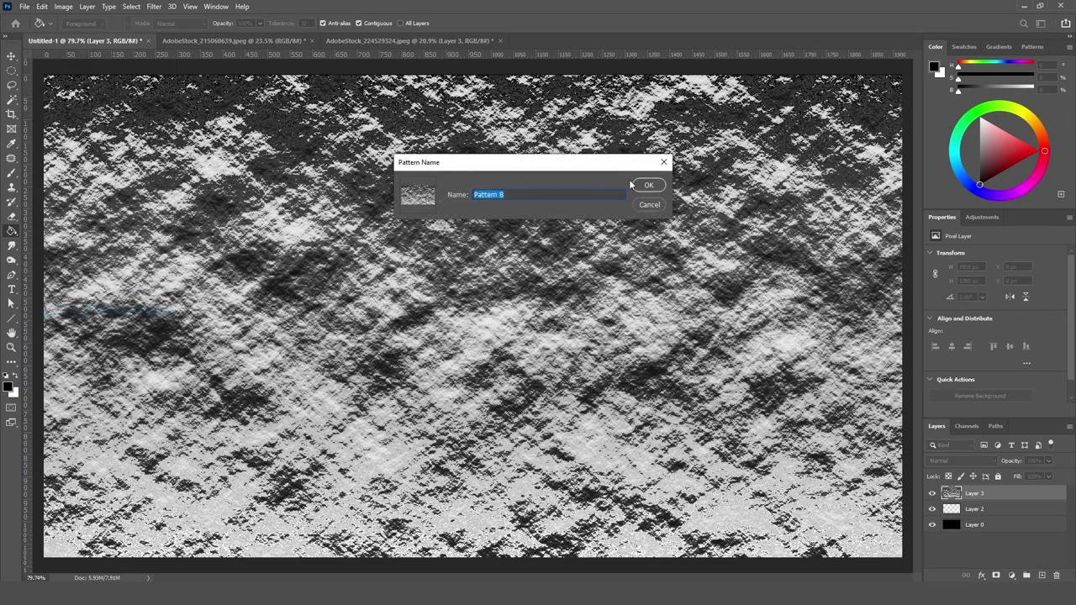
pyautogui.write('Rock')
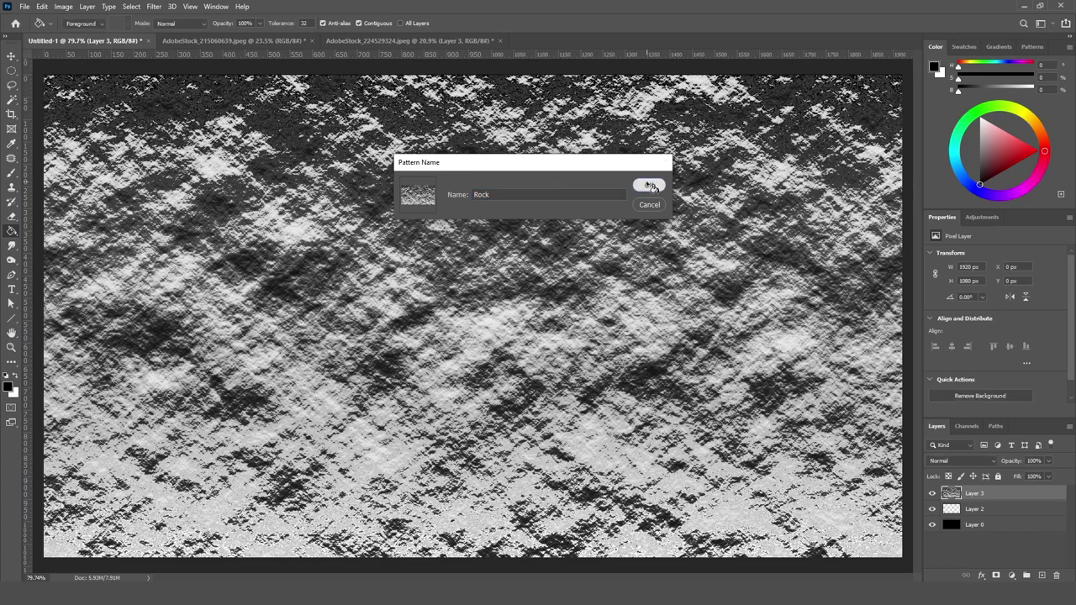
pyautogui.click(648, 185)
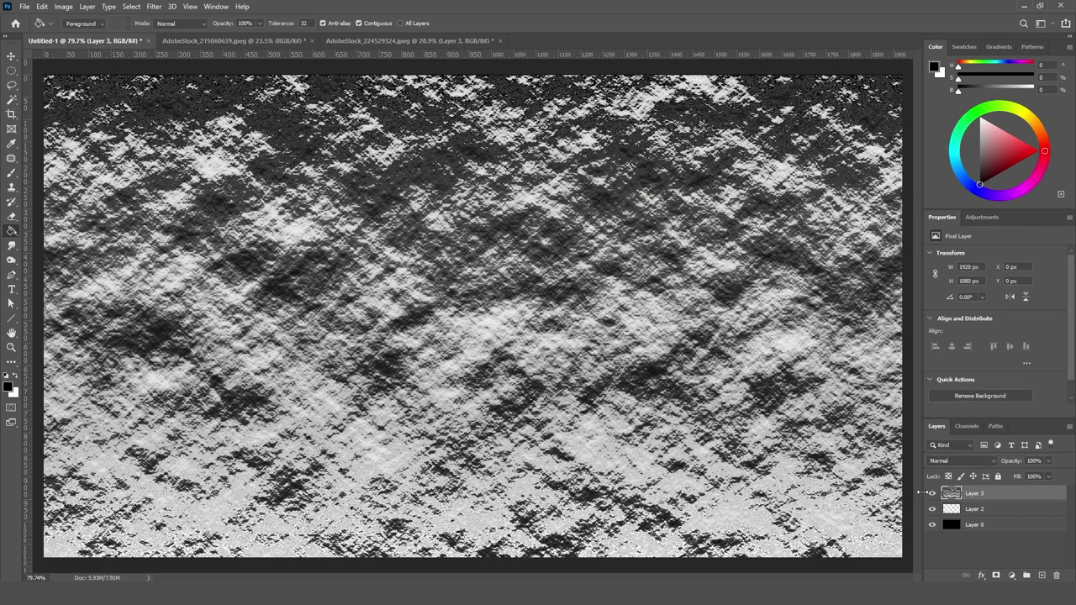
pyautogui.press('Delete')
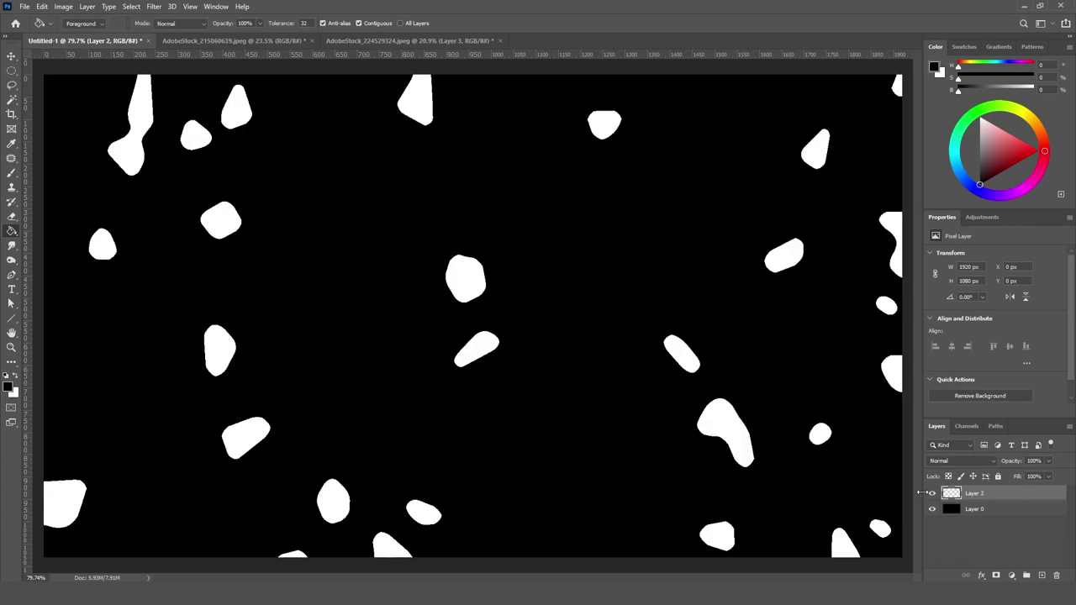
# - Enable Bevel & Emboss on Layer 2 with default settings, 100 highlight opacity and 428 depth
pyautogui.doubleClick(1001, 497)
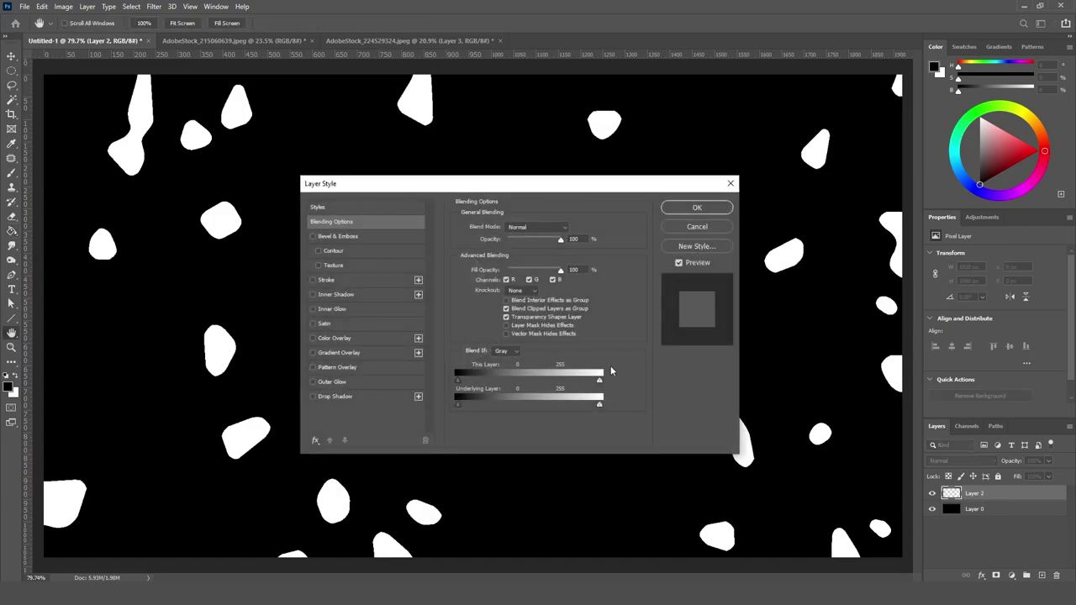
pyautogui.moveTo(455, 187); pyautogui.dragTo(679, 163)
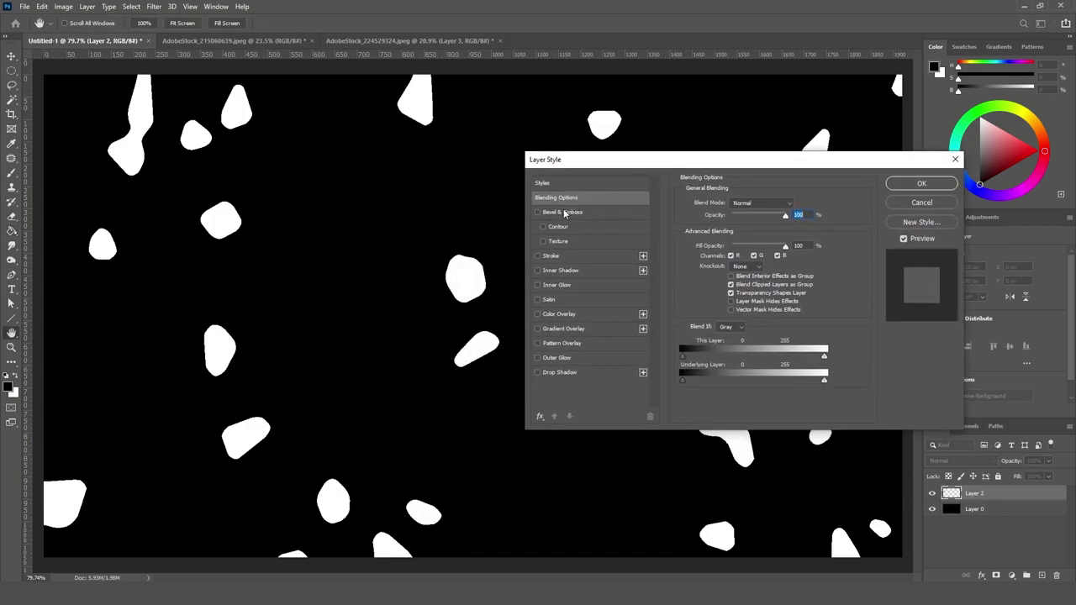
pyautogui.click(556, 211)
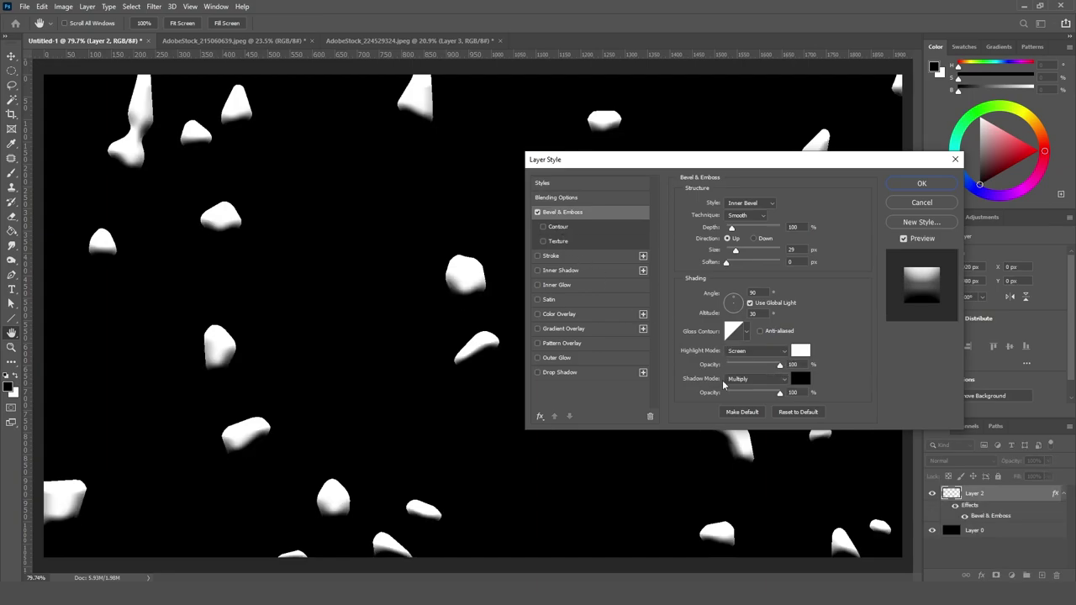
pyautogui.click(796, 412)
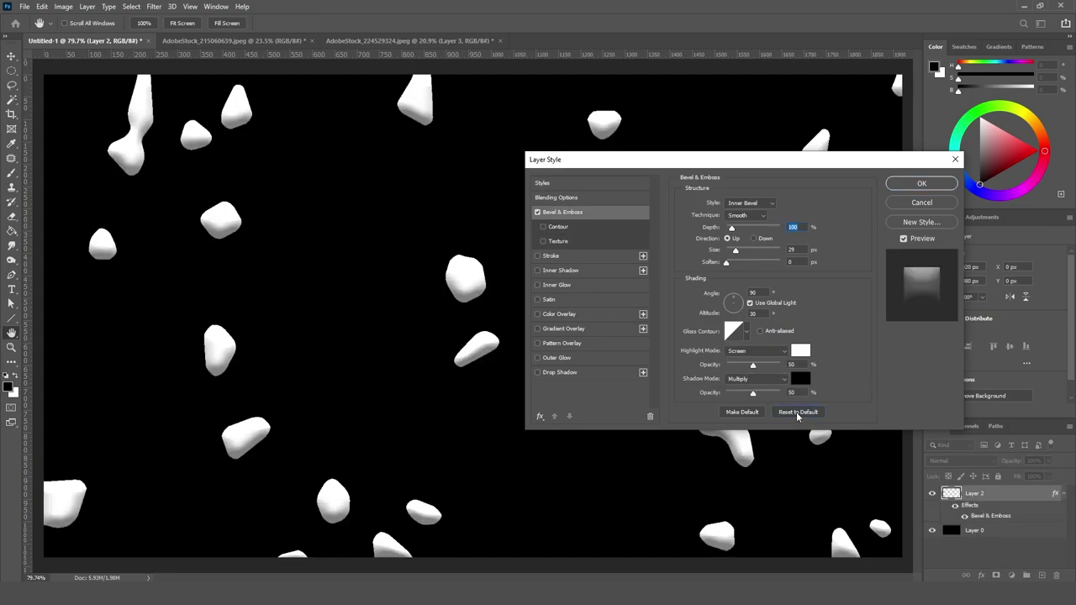
pyautogui.moveTo(753, 366); pyautogui.dragTo(780, 392)
pyautogui.moveTo(705, 164); pyautogui.dragTo(748, 214)
pyautogui.moveTo(780, 286)
pyautogui.mouseDown()
pyautogui.moveTo(805, 285)
pyautogui.moveTo(794, 286)
pyautogui.mouseUp()
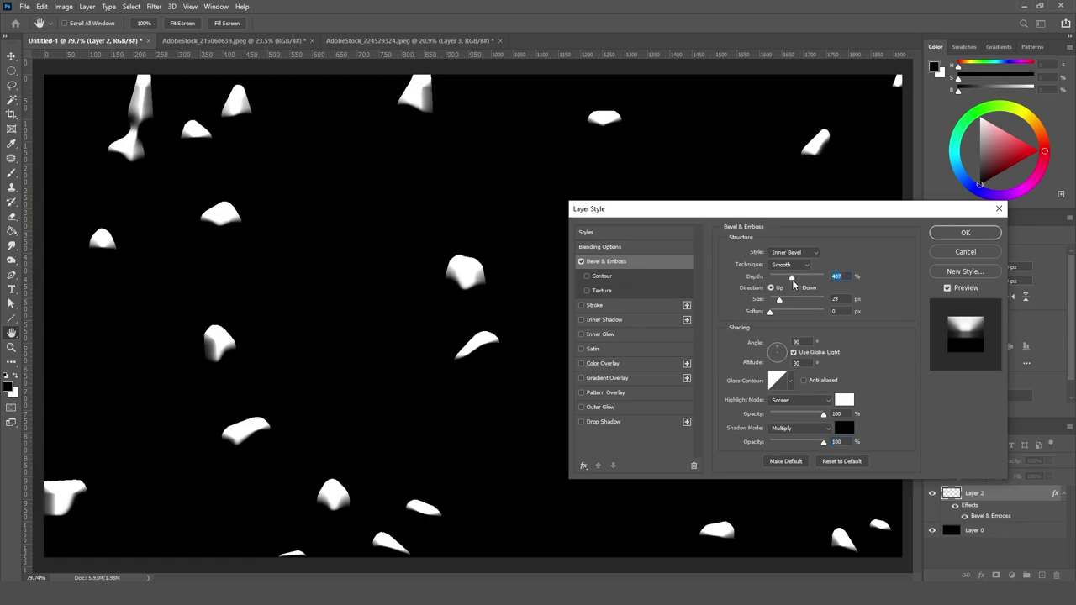
# - Add a rock pattern Texture to the bevel with depth near zero
pyautogui.click(610, 293)
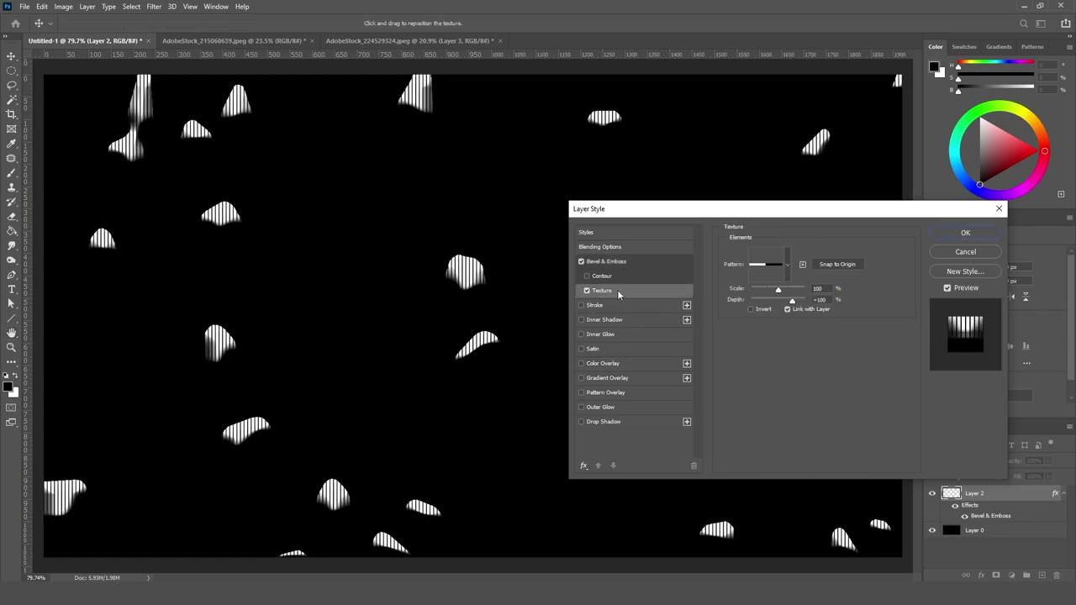
pyautogui.click(787, 266)
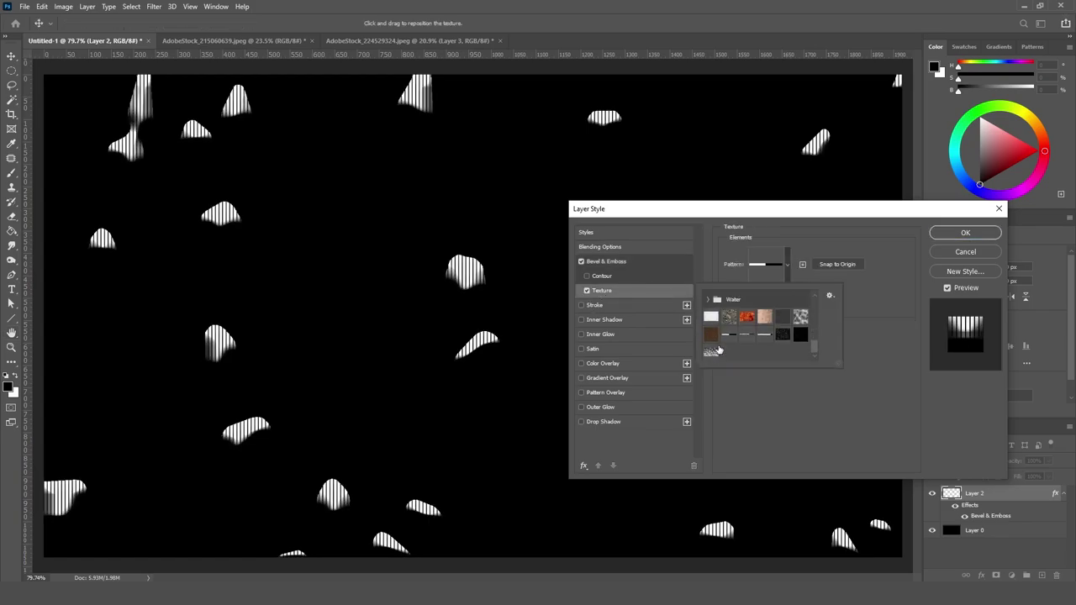
pyautogui.click(710, 353)
pyautogui.click(752, 396)
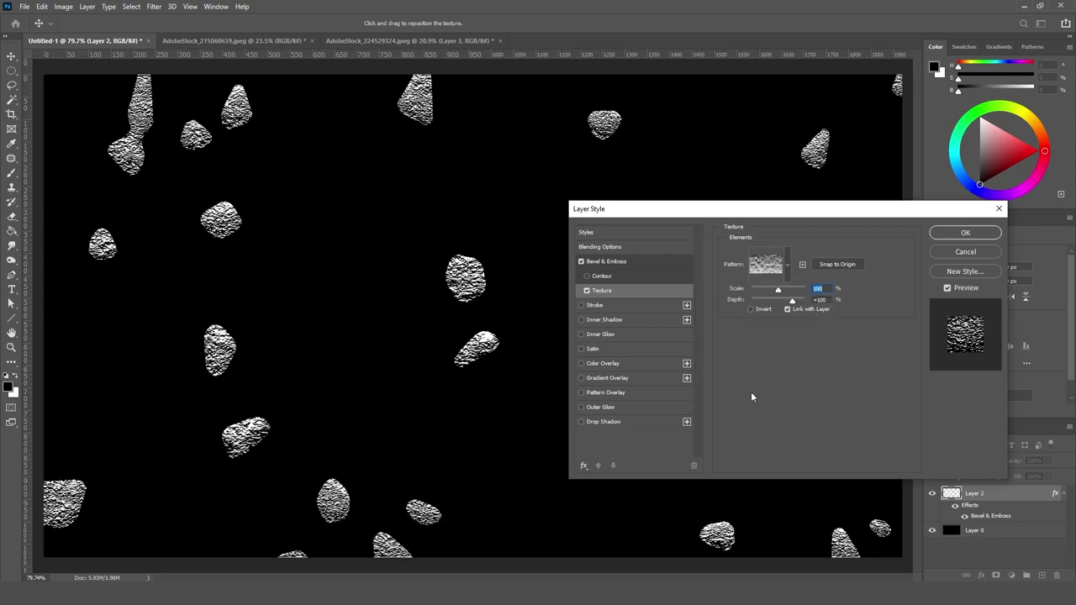
pyautogui.moveTo(791, 303); pyautogui.dragTo(779, 304)
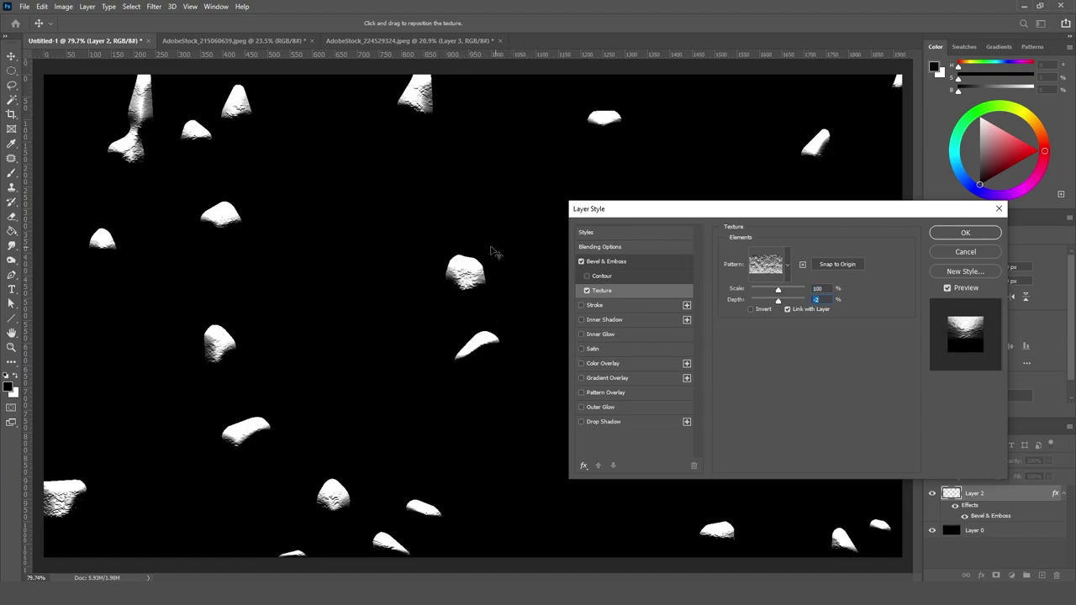
# - Add a Linear Burn Pattern Overlay with a rocky pattern and apply the layer style
pyautogui.click(614, 392)
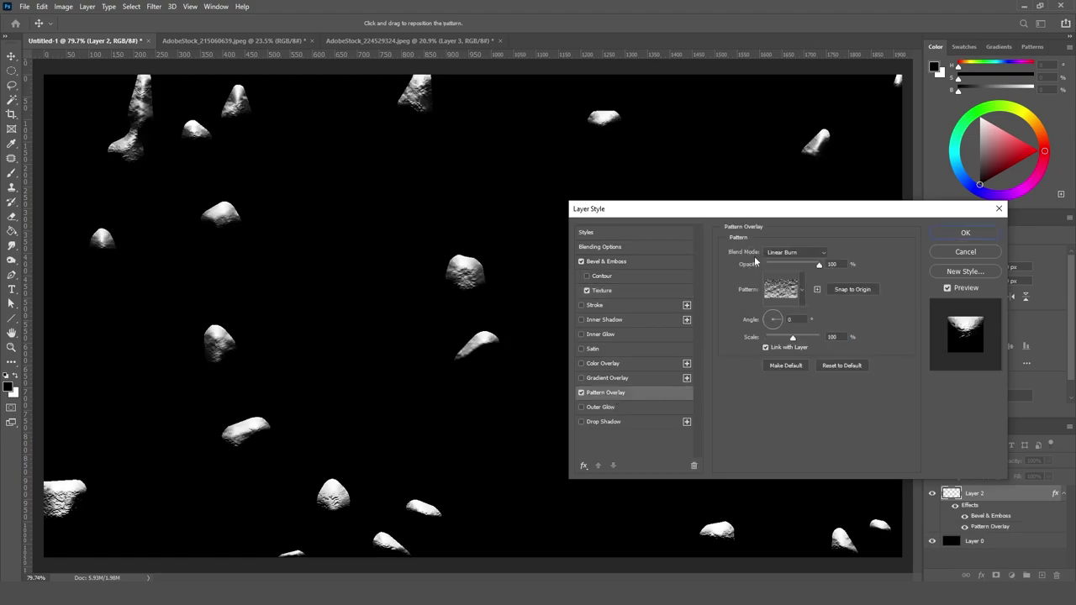
pyautogui.click(801, 292)
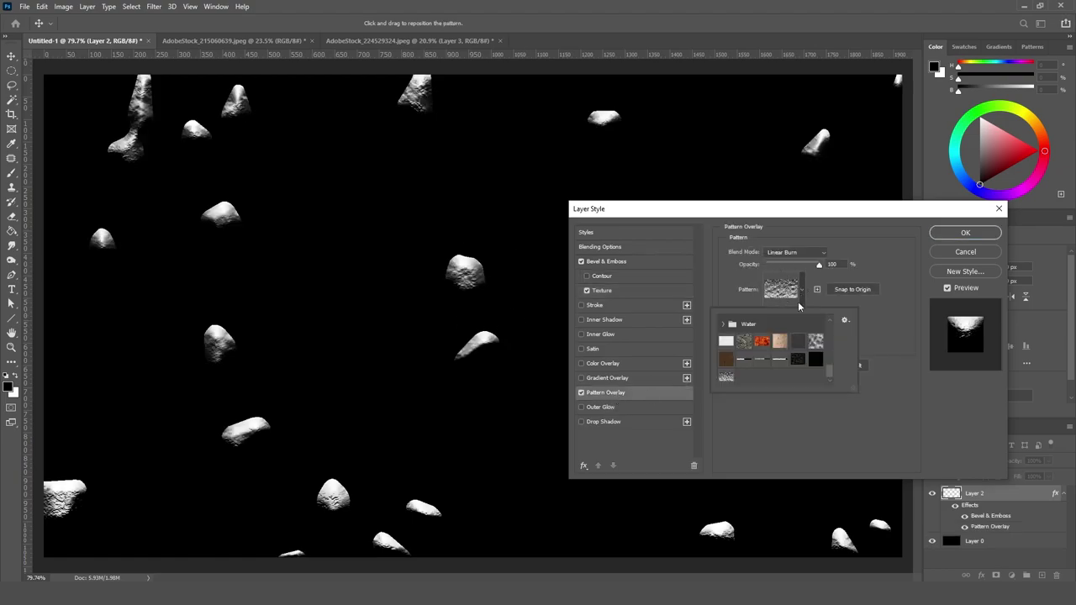
pyautogui.click(721, 378)
pyautogui.click(774, 394)
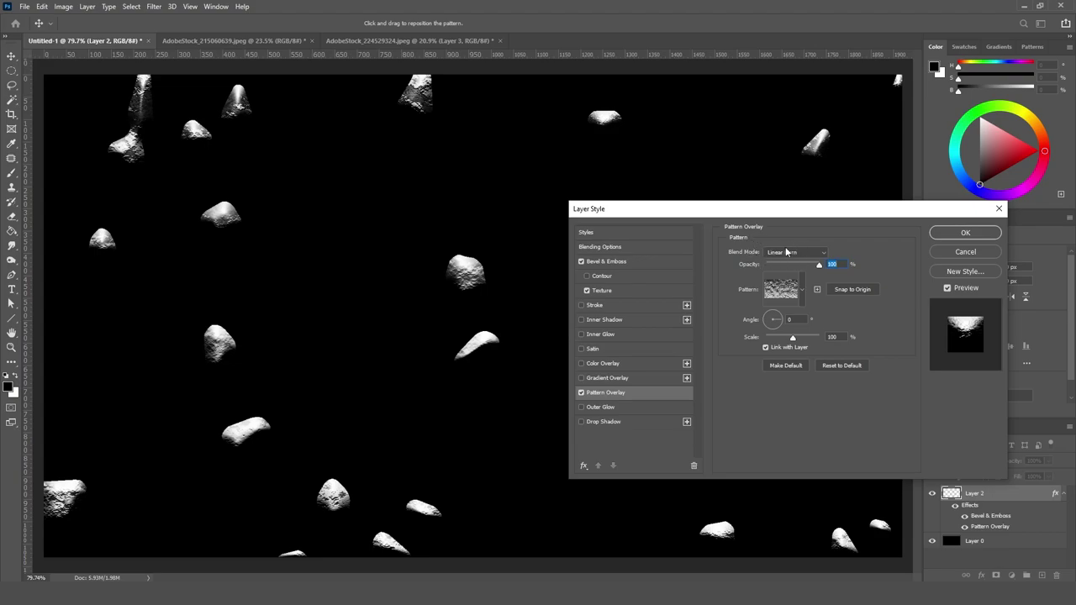
pyautogui.click(965, 232)
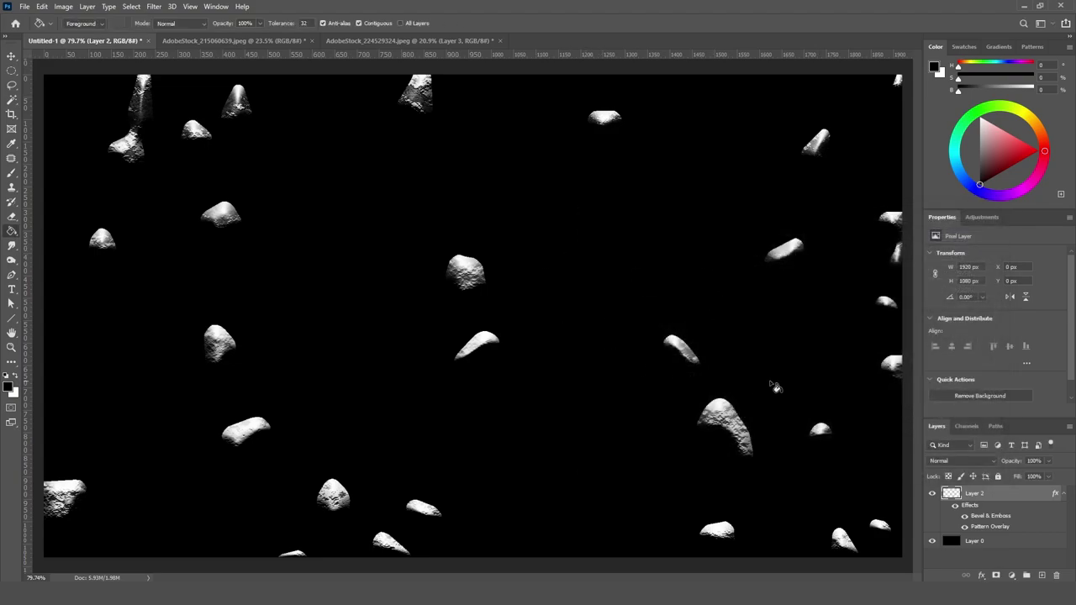
# - Reopen Layer 2's Bevel & Emboss, lowering shadow opacity to 56% and depth to 355%
pyautogui.scroll(-1, 643, 334)
pyautogui.scroll(-1, 605, 320)
pyautogui.scroll(1, 580, 295)
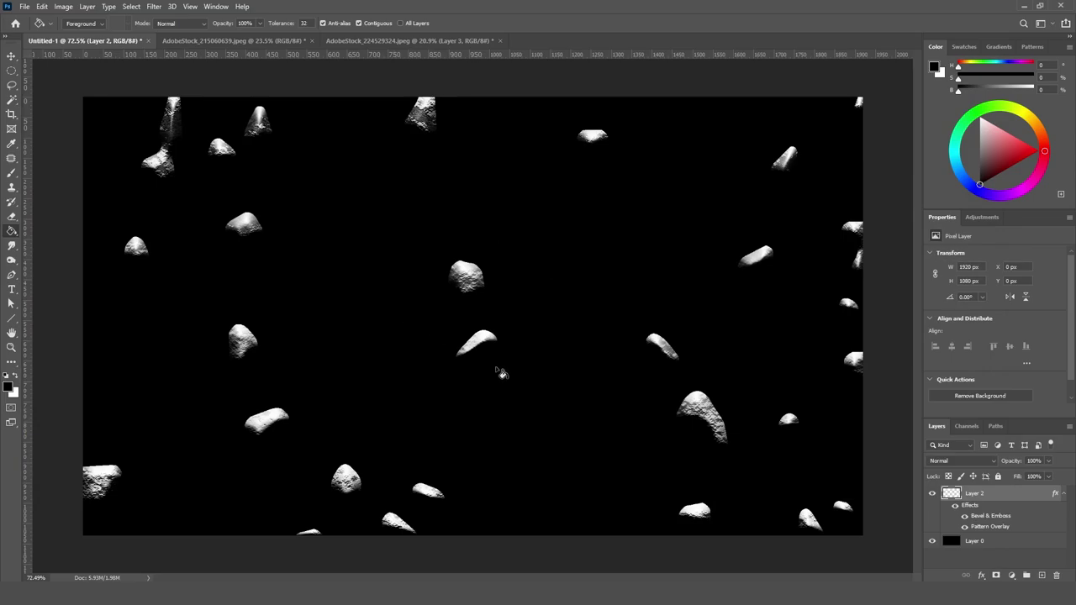
pyautogui.click(971, 543)
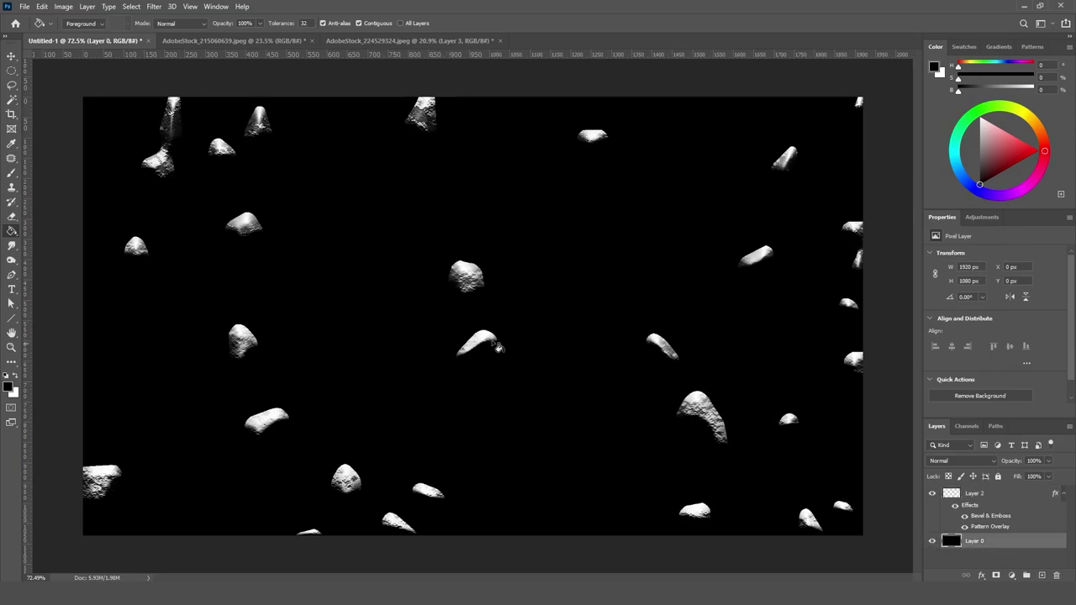
pyautogui.doubleClick(973, 519)
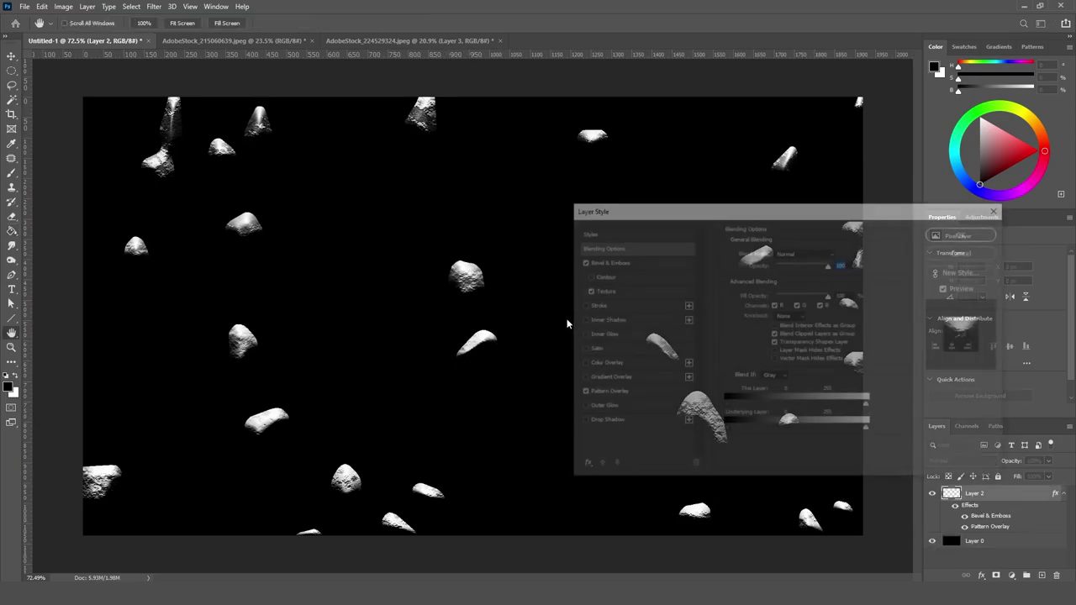
pyautogui.moveTo(813, 441)
pyautogui.mouseDown()
pyautogui.moveTo(783, 442)
pyautogui.moveTo(799, 443)
pyautogui.mouseUp()
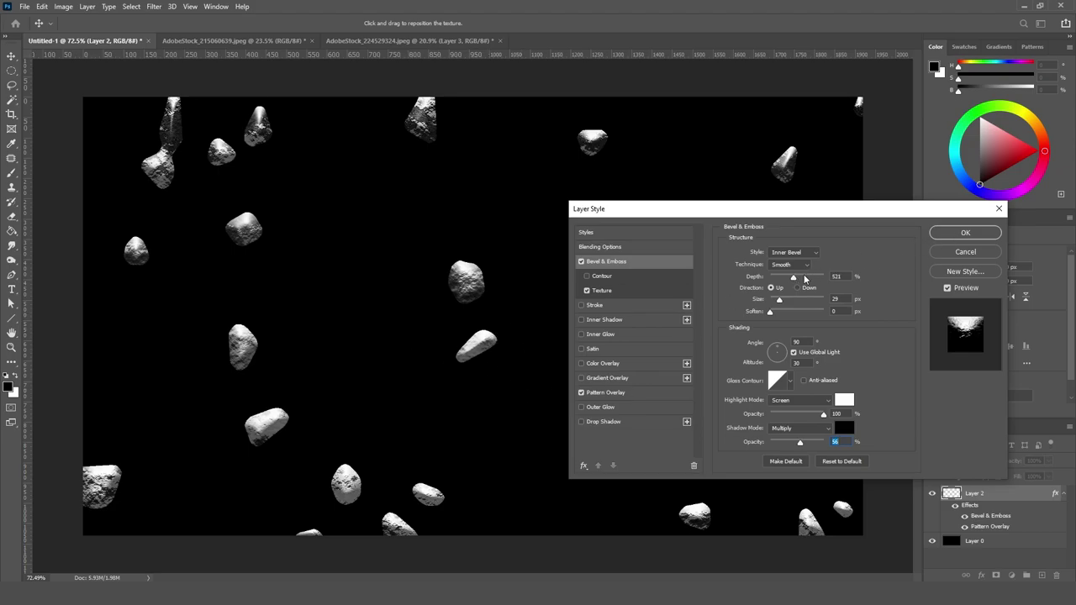
pyautogui.moveTo(804, 278); pyautogui.dragTo(790, 279)
# - Try the Emboss style, return to Inner Bevel, and set depth to 313%
pyautogui.click(794, 252)
pyautogui.click(790, 273)
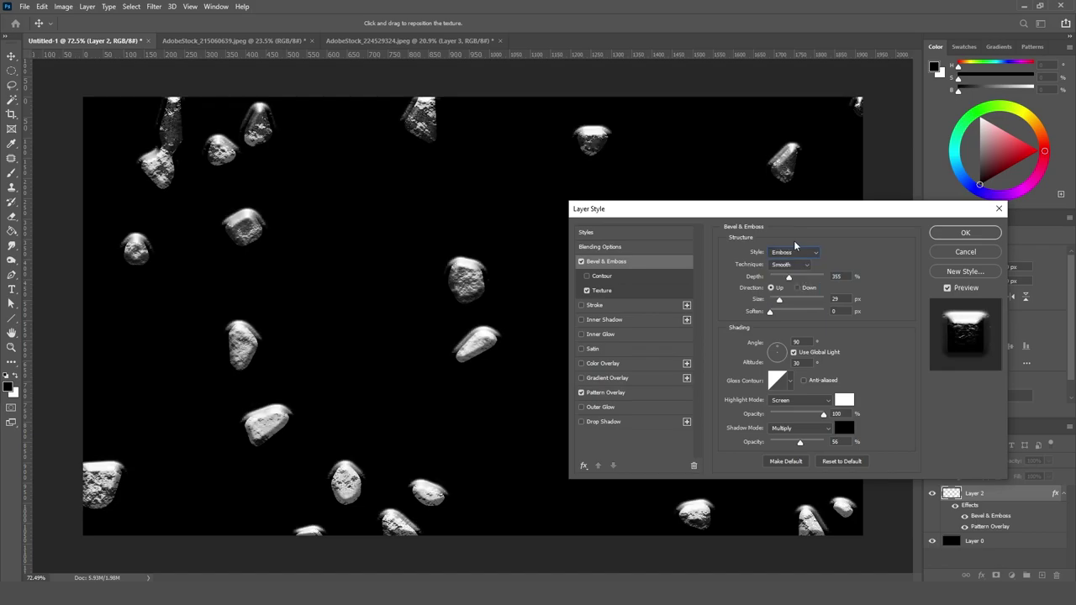
pyautogui.scroll(-2, 794, 252)
pyautogui.scroll(1, 793, 253)
pyautogui.scroll(-1, 795, 254)
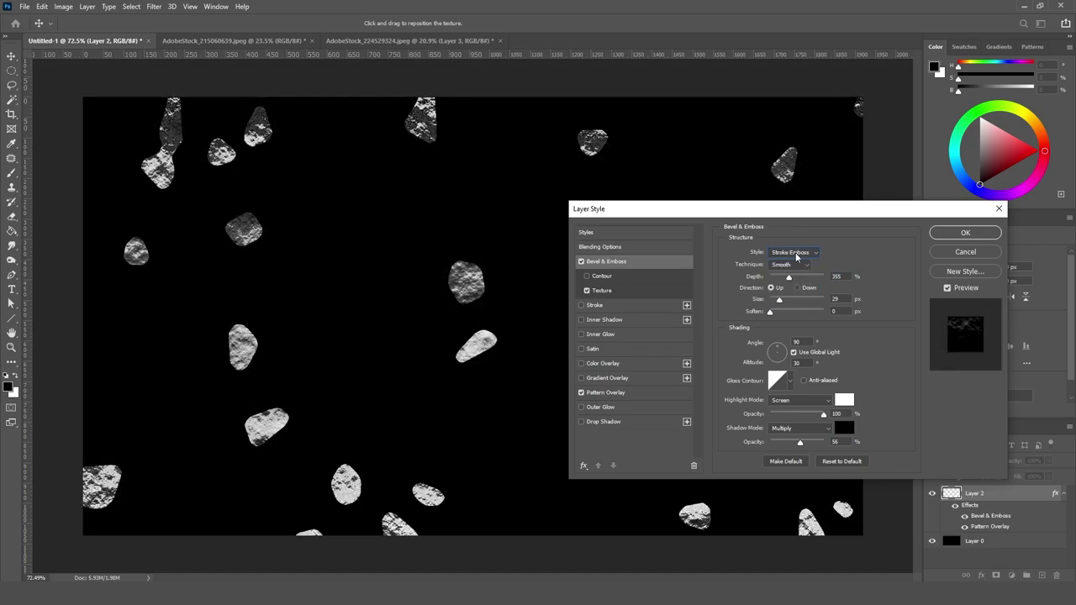
pyautogui.scroll(4, 796, 254)
pyautogui.click(797, 253)
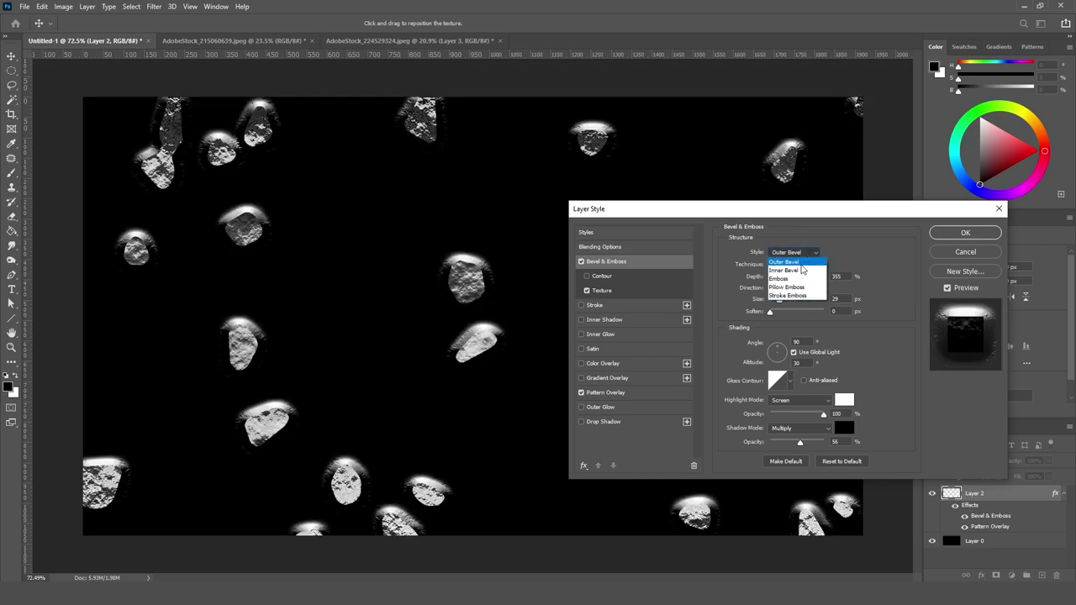
pyautogui.click(801, 269)
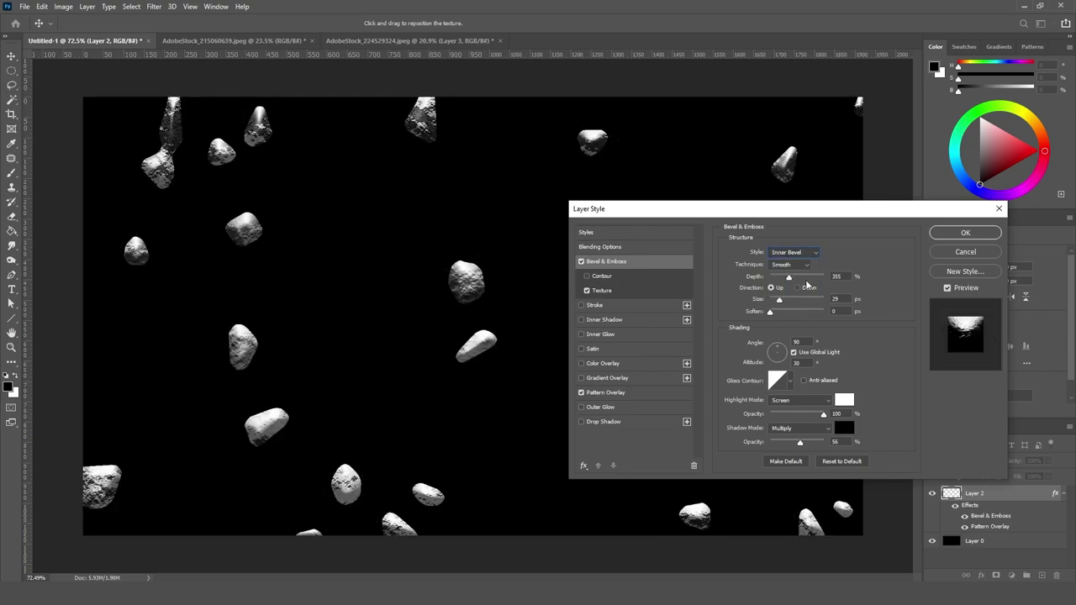
pyautogui.scroll(-1, 790, 268)
pyautogui.scroll(1, 797, 269)
pyautogui.moveTo(789, 278); pyautogui.dragTo(787, 283)
# - Confirm the bevel settings, switch to the Lasso tool and bring up Layer 2's layer menu
pyautogui.click(965, 232)
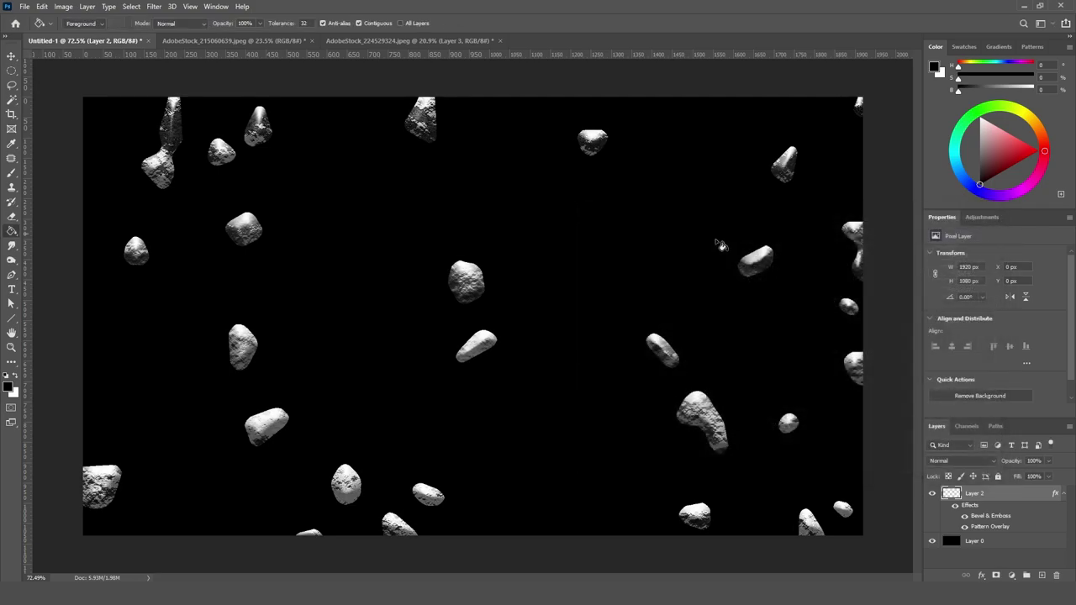
pyautogui.press('g')
pyautogui.scroll(-3, 593, 300)
pyautogui.scroll(2, 548, 318)
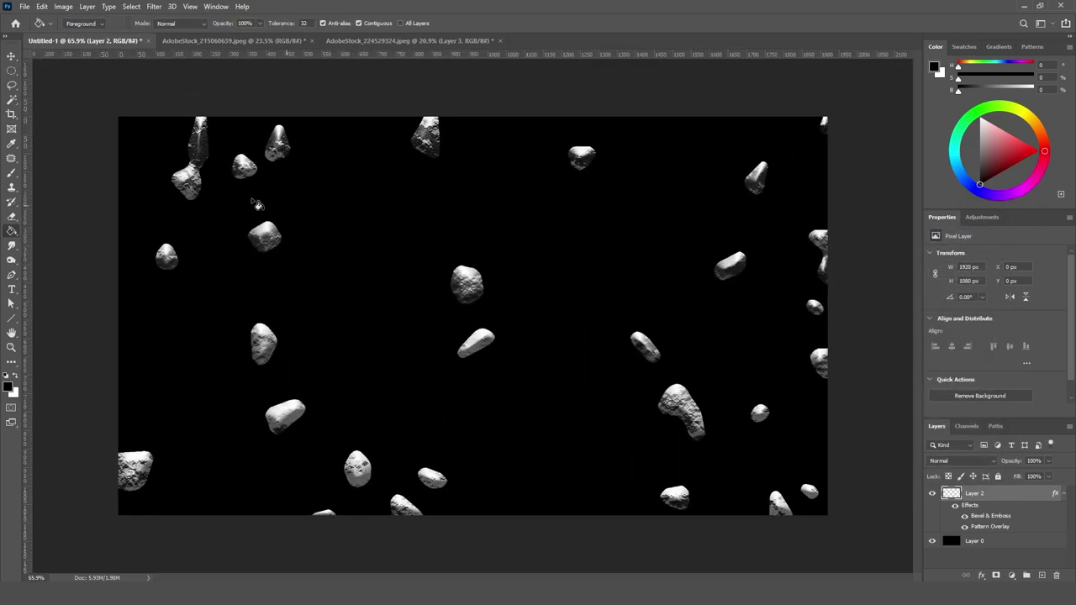
pyautogui.click(12, 84)
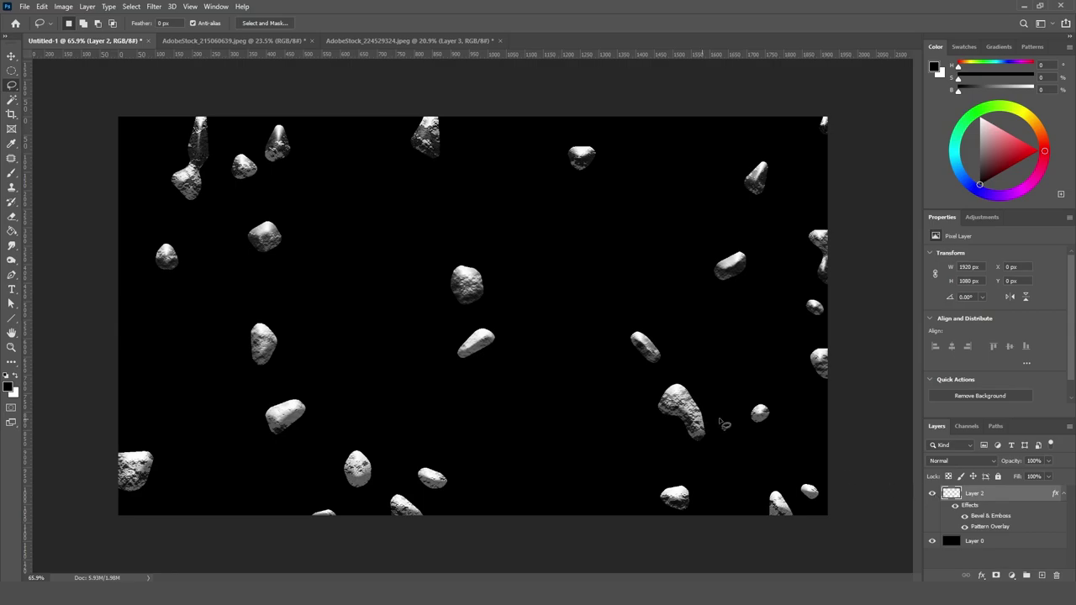
pyautogui.rightClick(991, 497)
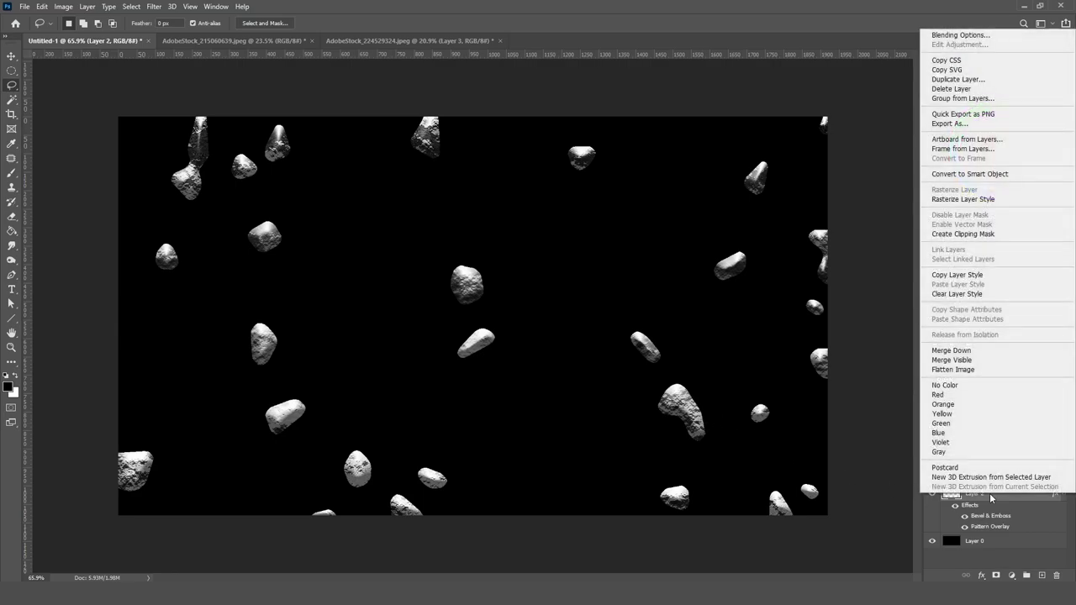
# - Rasterize Layer 2's layer style, then lasso six rocks and cut them onto a new layer
pyautogui.click(956, 202)
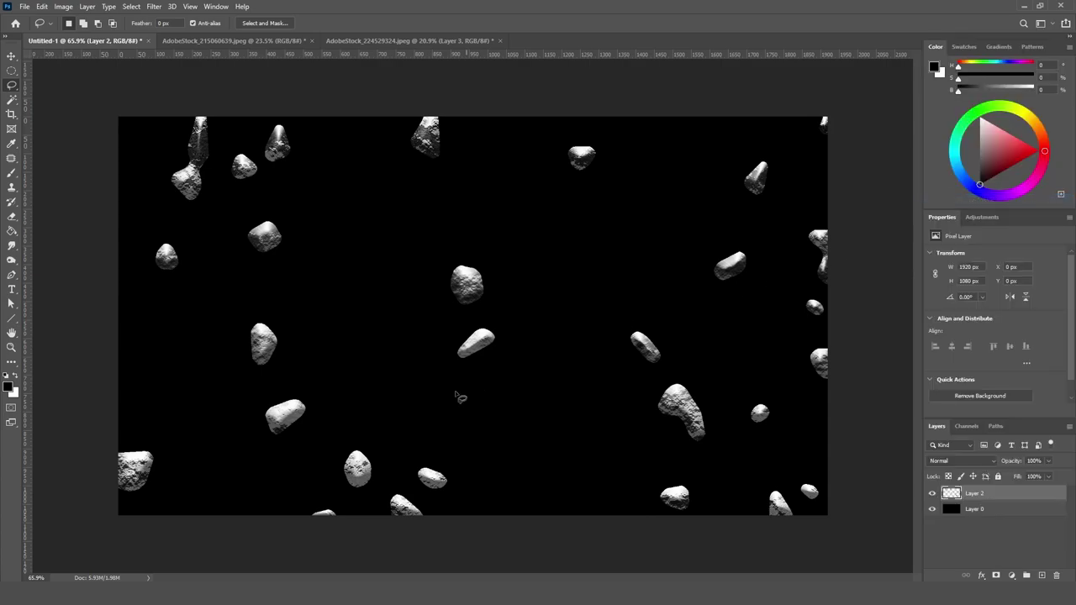
pyautogui.moveTo(439, 509)
pyautogui.mouseDown()
pyautogui.moveTo(480, 490)
pyautogui.moveTo(441, 506)
pyautogui.mouseUp()
pyautogui.moveTo(332, 416)
pyautogui.mouseDown()
pyautogui.moveTo(337, 384)
pyautogui.moveTo(337, 410)
pyautogui.mouseUp()
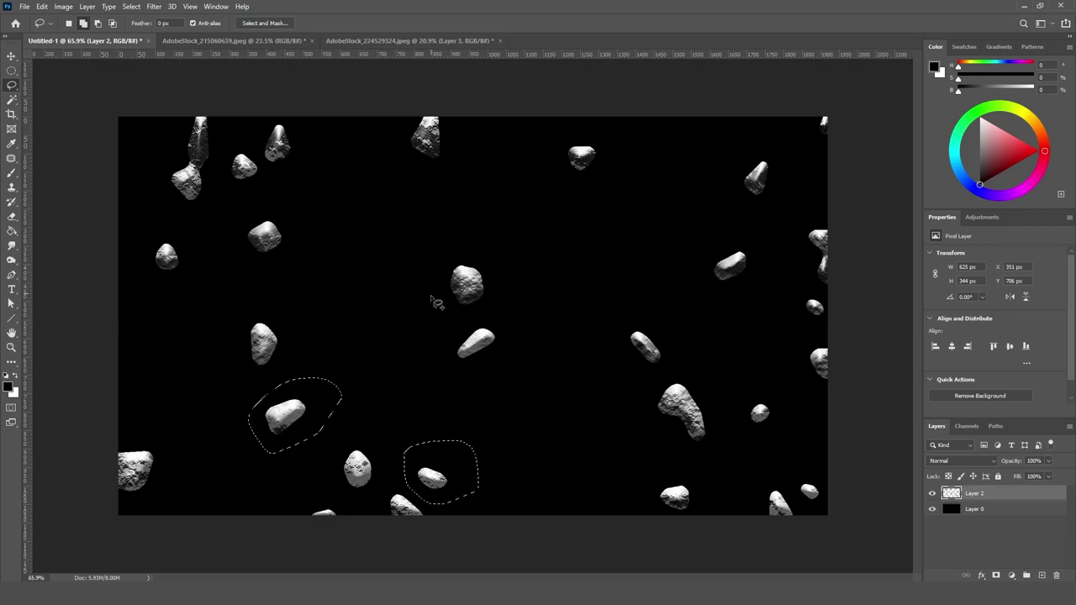
pyautogui.moveTo(436, 301)
pyautogui.mouseDown()
pyautogui.moveTo(481, 249)
pyautogui.moveTo(433, 294)
pyautogui.mouseUp()
pyautogui.moveTo(665, 450)
pyautogui.mouseDown()
pyautogui.moveTo(682, 380)
pyautogui.moveTo(728, 418)
pyautogui.moveTo(668, 450)
pyautogui.mouseUp()
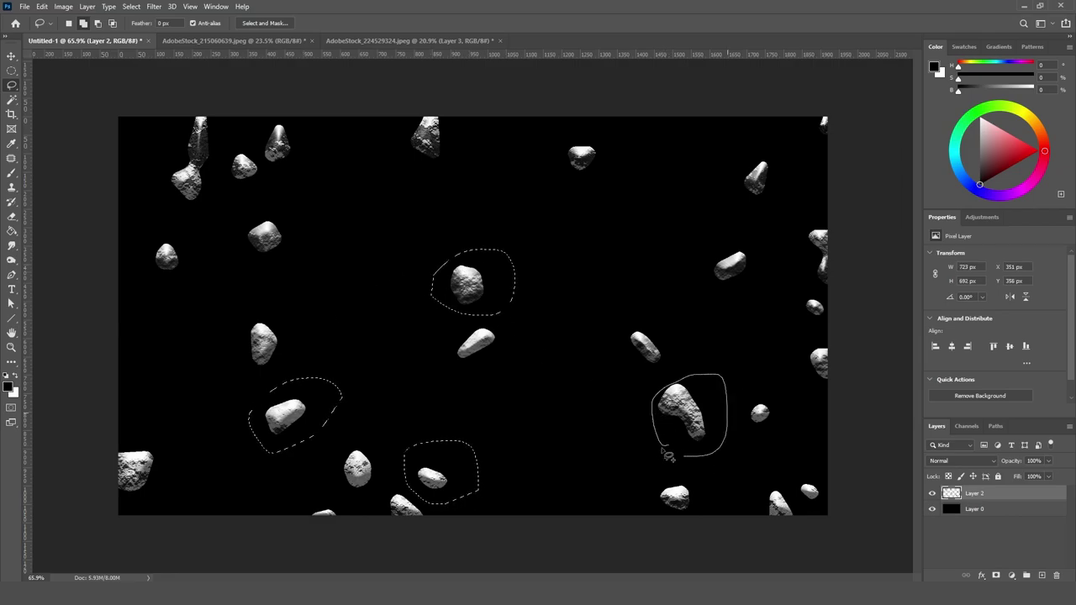
pyautogui.moveTo(261, 275)
pyautogui.mouseDown()
pyautogui.moveTo(248, 199)
pyautogui.moveTo(286, 264)
pyautogui.mouseUp()
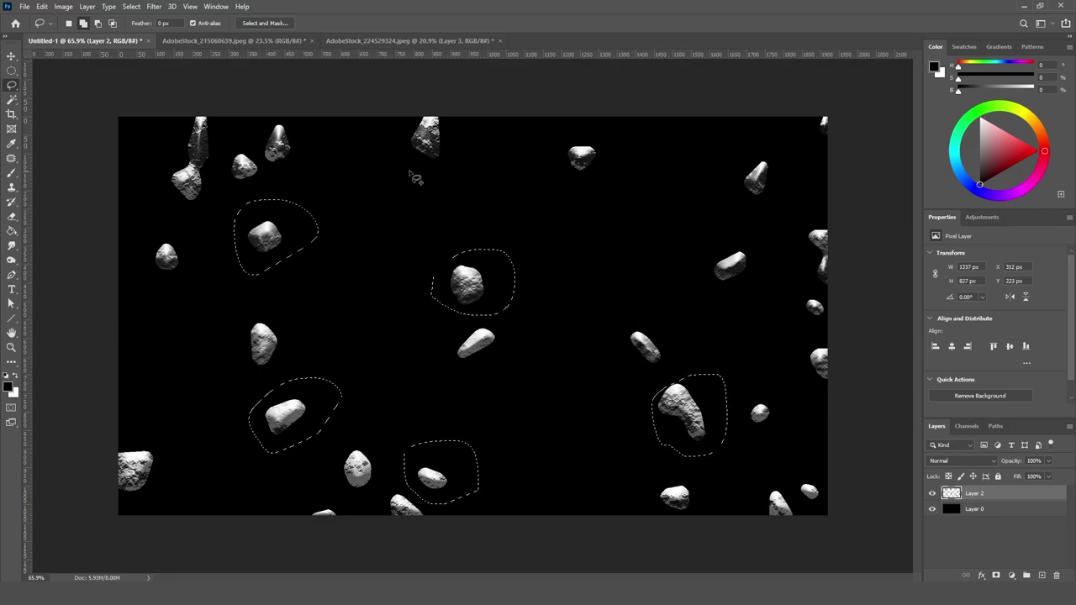
pyautogui.moveTo(422, 192)
pyautogui.mouseDown()
pyautogui.moveTo(392, 163)
pyautogui.moveTo(408, 183)
pyautogui.mouseUp()
pyautogui.rightClick(579, 354)
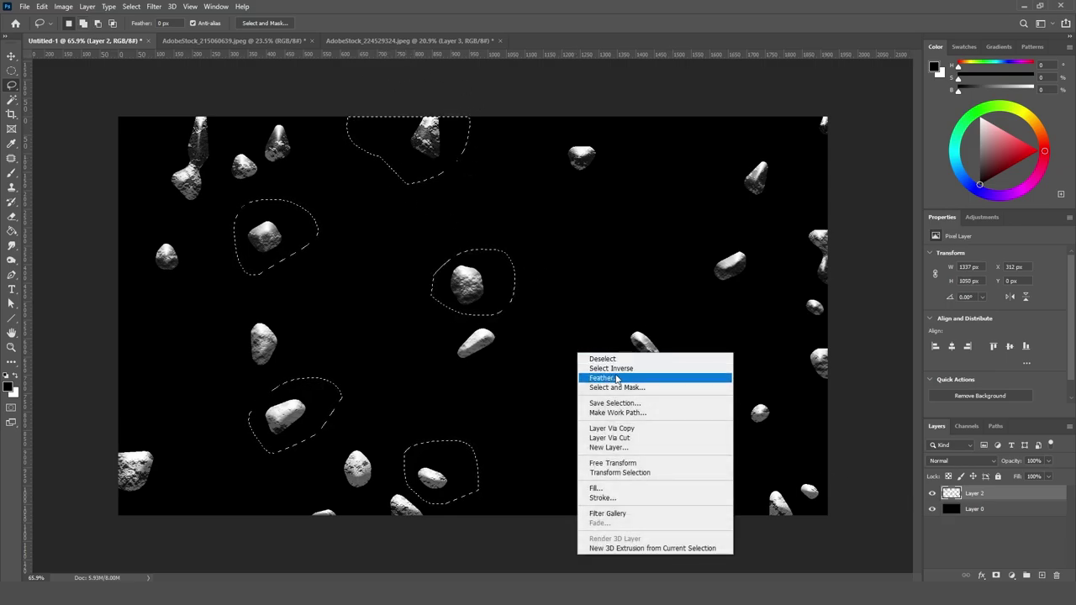
pyautogui.click(630, 438)
# - Back on Layer 2, lasso eight more rocks along the right, top and left edges
pyautogui.click(975, 509)
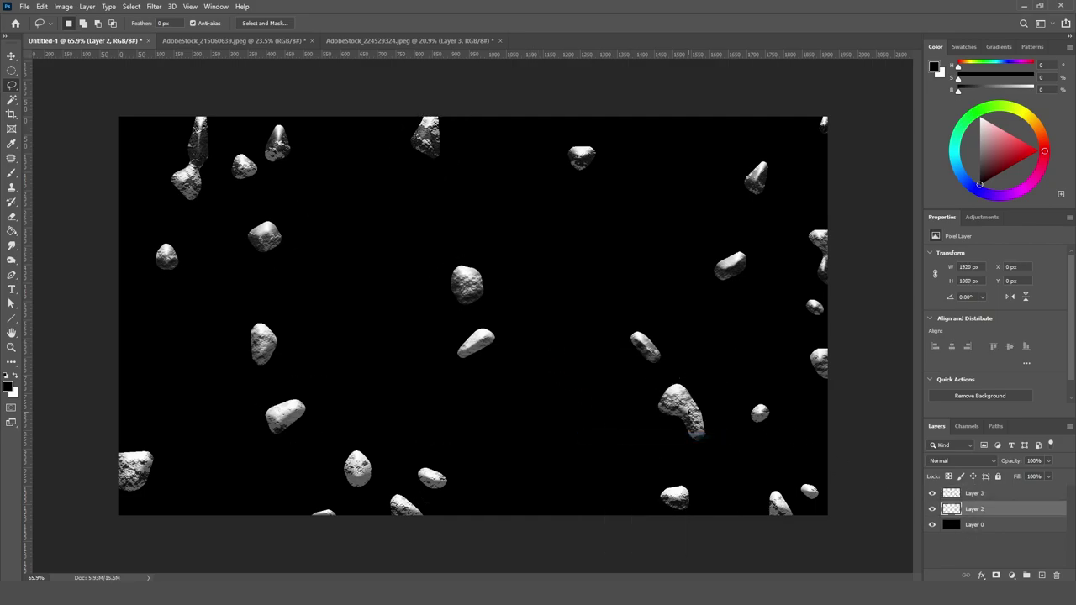
pyautogui.moveTo(760, 435)
pyautogui.mouseDown()
pyautogui.moveTo(774, 438)
pyautogui.moveTo(765, 435)
pyautogui.mouseUp()
pyautogui.moveTo(807, 516); pyautogui.dragTo(827, 450)
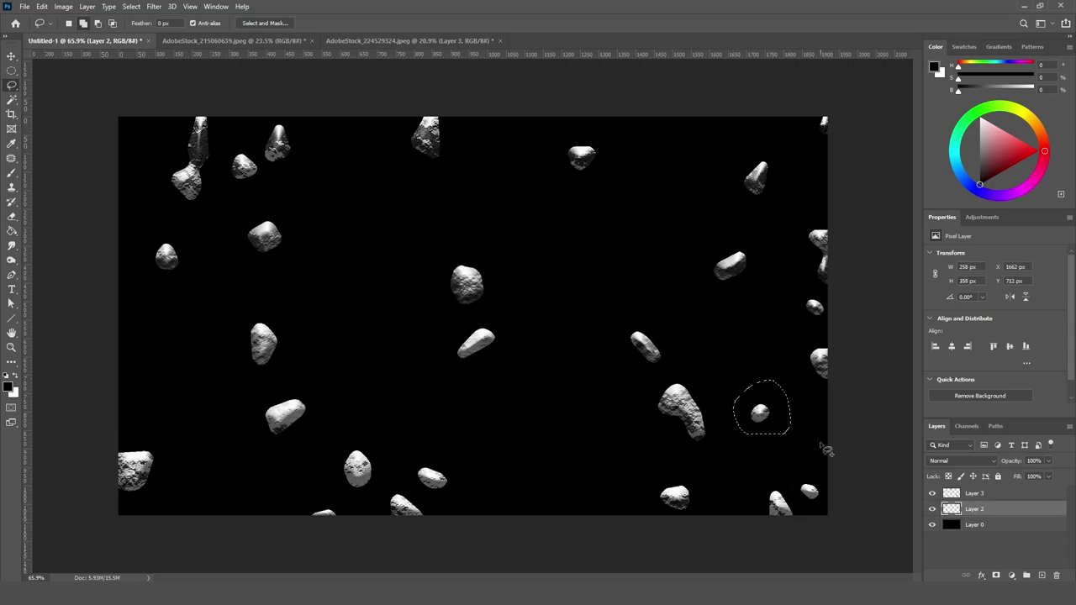
pyautogui.moveTo(845, 333)
pyautogui.mouseDown()
pyautogui.moveTo(772, 301)
pyautogui.moveTo(853, 319)
pyautogui.mouseUp()
pyautogui.moveTo(756, 284)
pyautogui.mouseDown()
pyautogui.moveTo(789, 279)
pyautogui.moveTo(778, 268)
pyautogui.mouseUp()
pyautogui.moveTo(624, 168)
pyautogui.mouseDown()
pyautogui.moveTo(534, 173)
pyautogui.moveTo(545, 180)
pyautogui.mouseUp()
pyautogui.moveTo(309, 200); pyautogui.dragTo(277, 256)
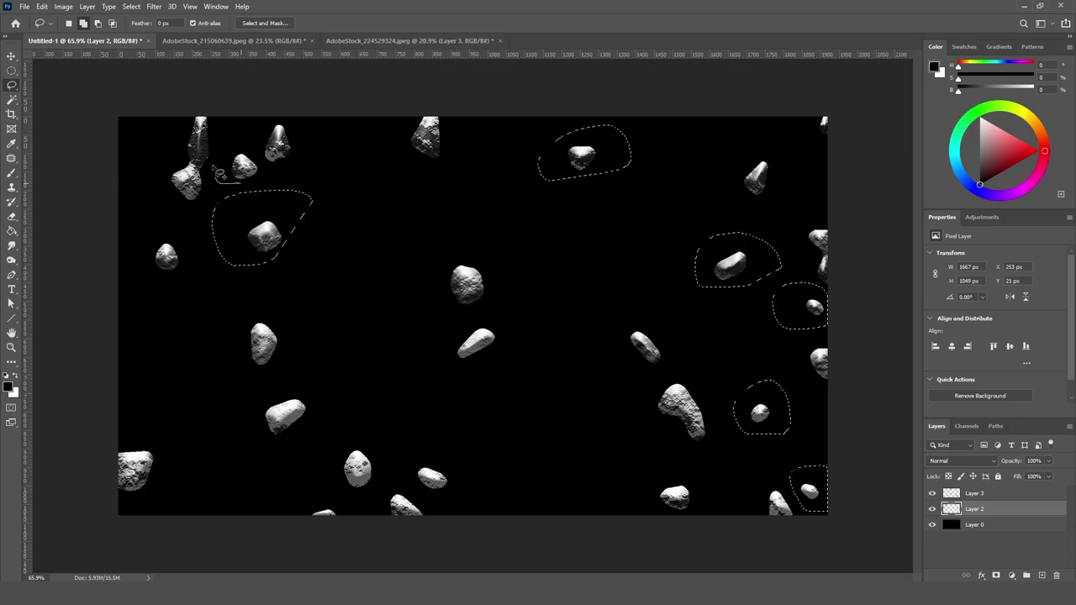
pyautogui.moveTo(185, 208)
pyautogui.mouseDown()
pyautogui.moveTo(162, 118)
pyautogui.moveTo(174, 108)
pyautogui.moveTo(137, 175)
pyautogui.moveTo(181, 287)
pyautogui.moveTo(199, 228)
pyautogui.mouseUp()
pyautogui.moveTo(193, 493)
pyautogui.mouseDown()
pyautogui.moveTo(98, 507)
pyautogui.moveTo(179, 471)
pyautogui.mouseUp()
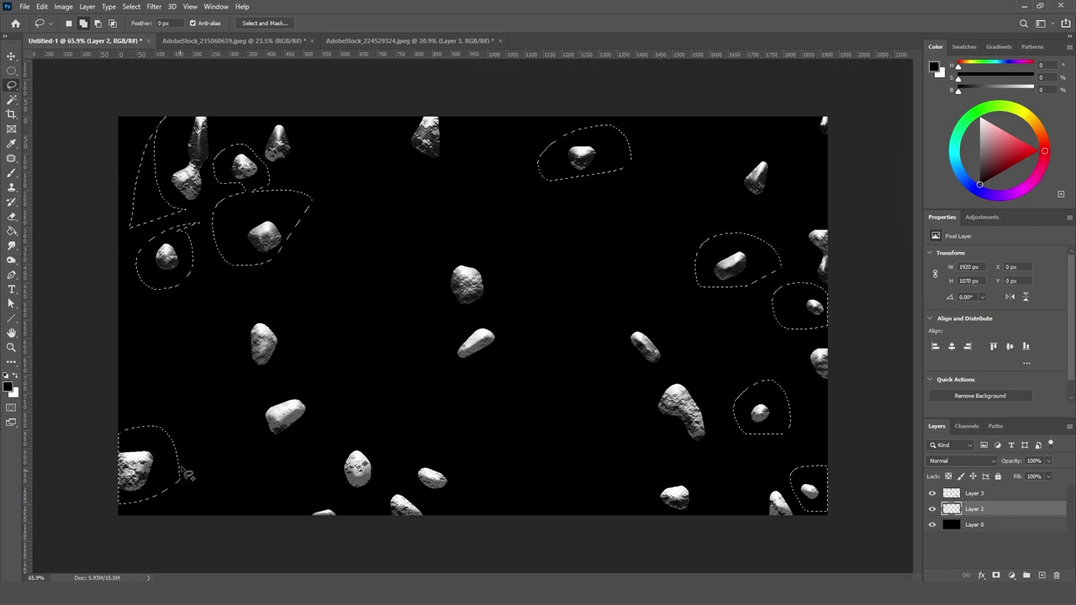
pyautogui.rightClick(514, 286)
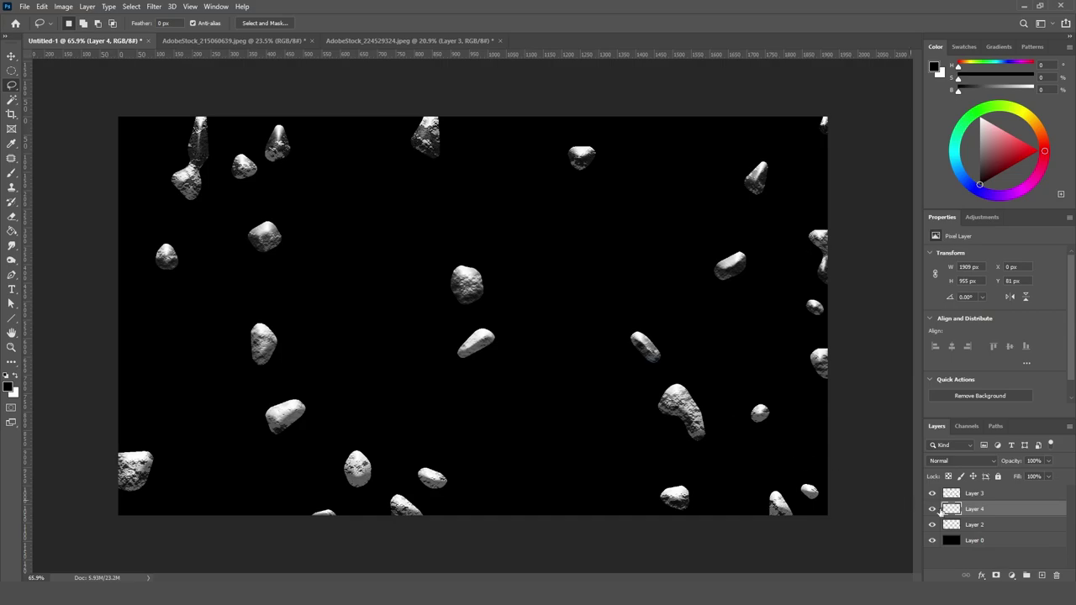
# - Move Layer 2 to the top of the stack and toggle Layer 3's visibility to inspect its rocks
pyautogui.click(981, 498)
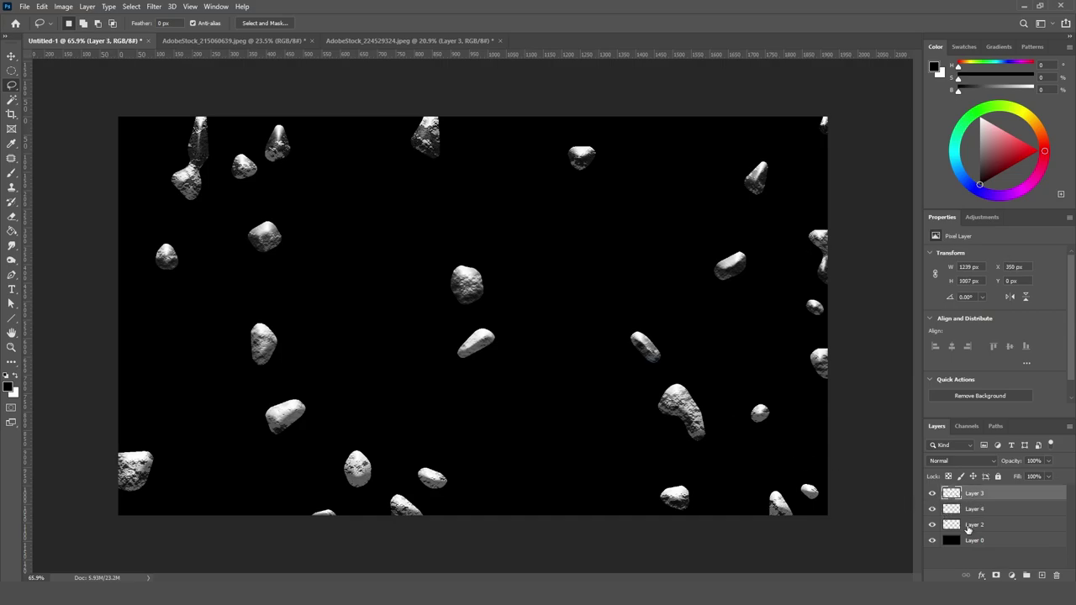
pyautogui.moveTo(968, 527); pyautogui.dragTo(990, 488)
pyautogui.click(982, 510)
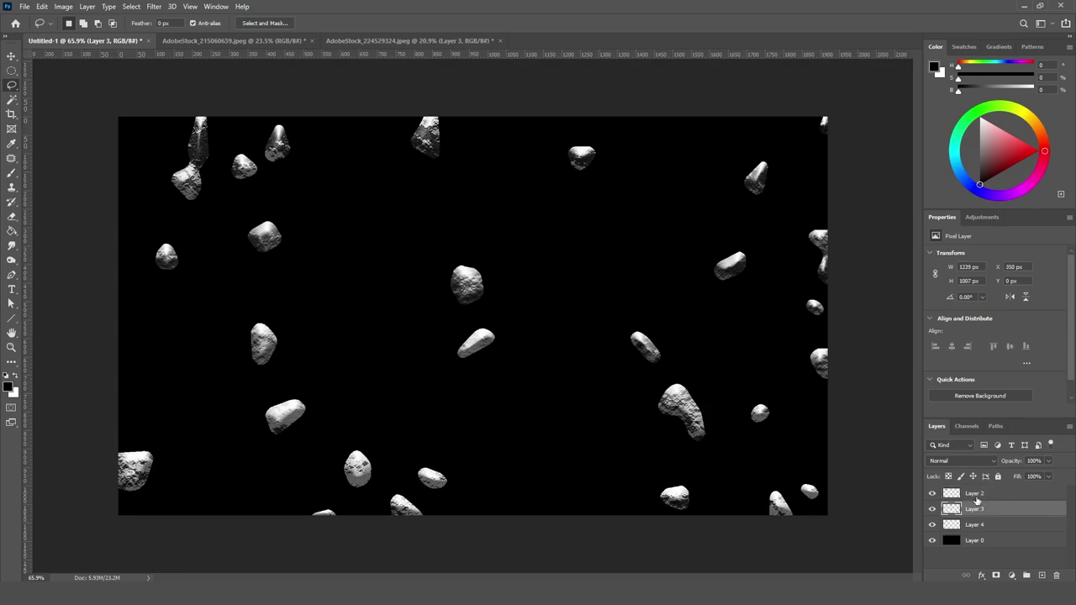
pyautogui.click(930, 512)
pyautogui.click(931, 512)
pyautogui.click(933, 512)
pyautogui.click(934, 512)
# - Toggle visibility of Layers 4, 3 and 2 to see which rocks each layer holds
pyautogui.click(964, 527)
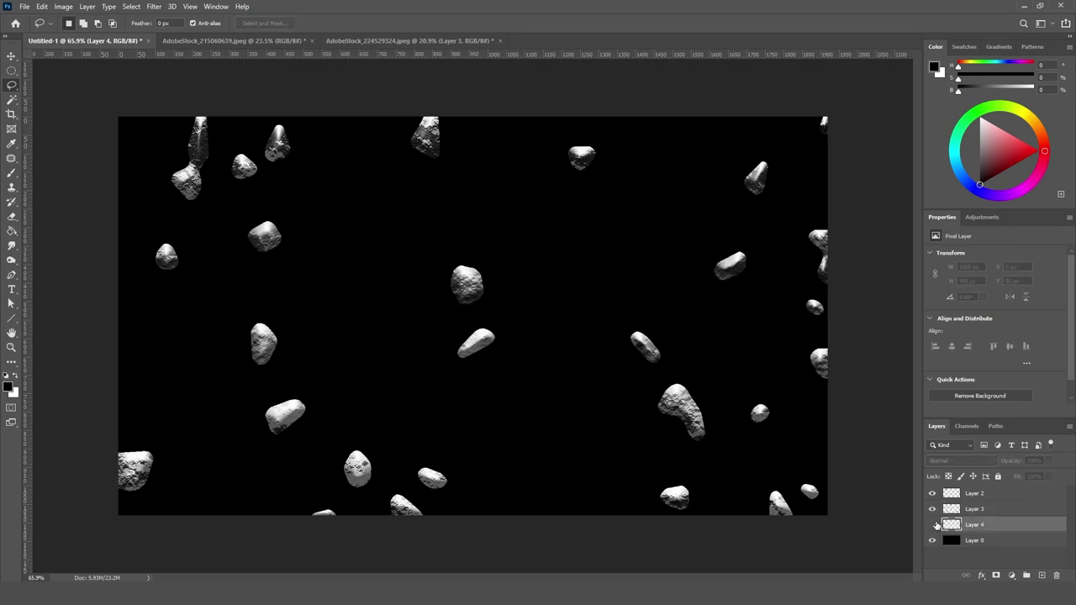
pyautogui.click(933, 524)
pyautogui.click(931, 510)
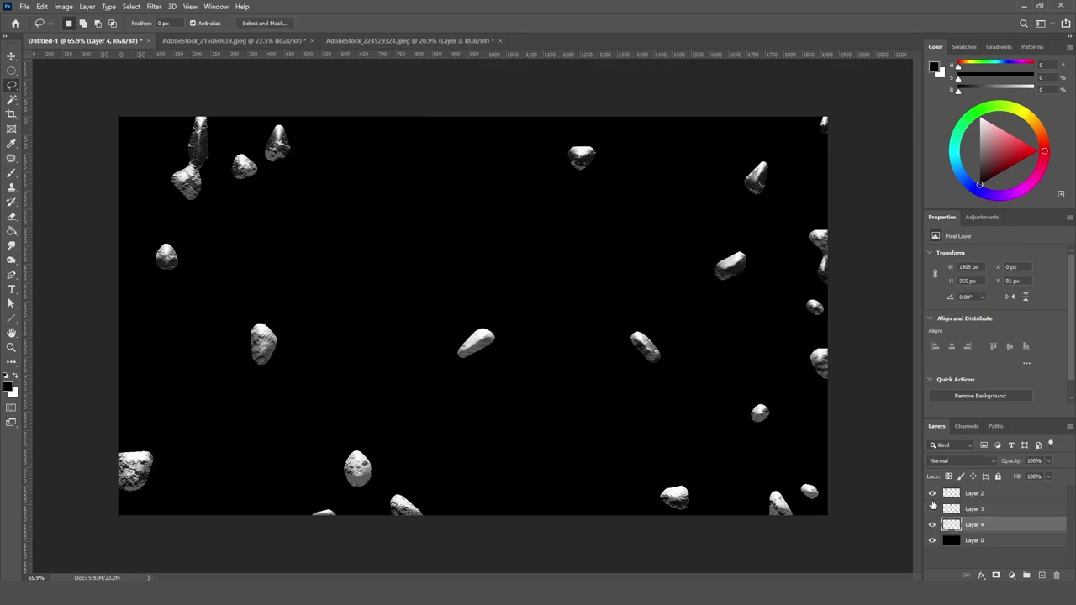
pyautogui.click(933, 495)
pyautogui.click(932, 496)
pyautogui.click(932, 496)
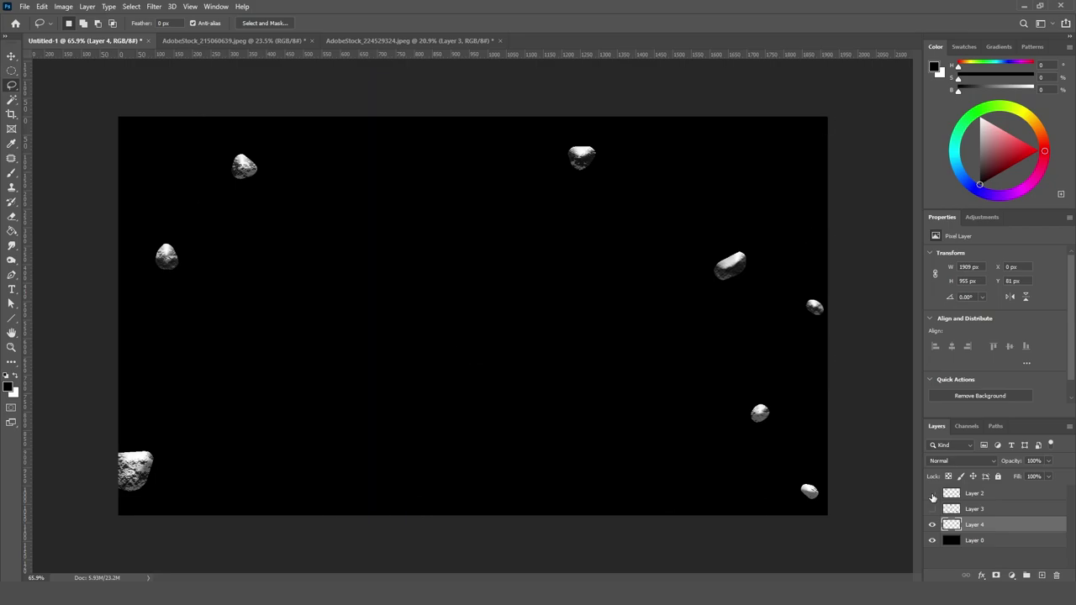
pyautogui.click(932, 496)
pyautogui.click(932, 496)
pyautogui.click(932, 496)
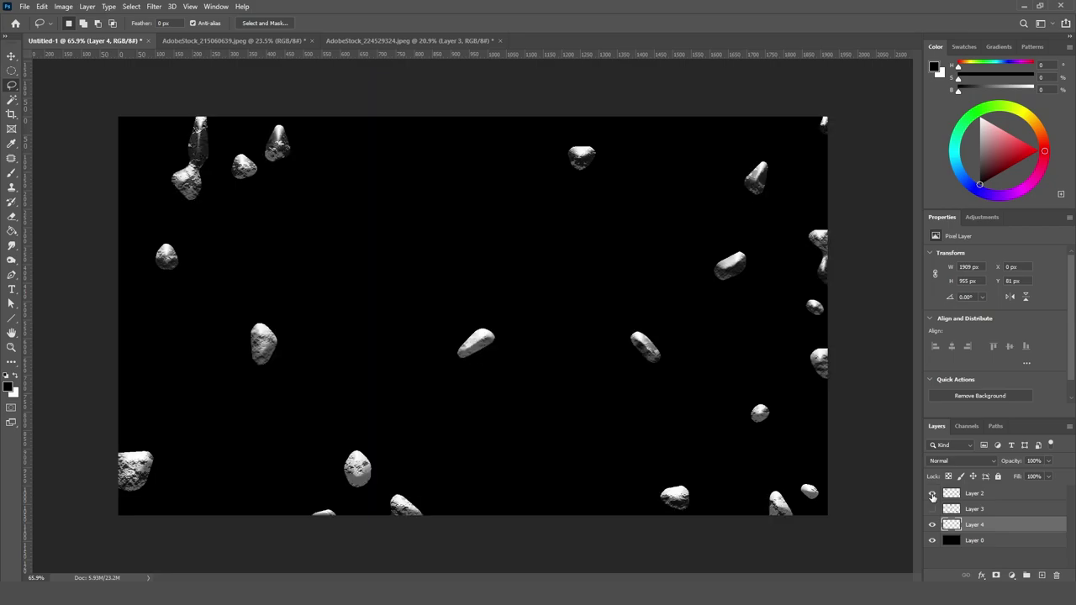
pyautogui.click(977, 497)
pyautogui.click(933, 509)
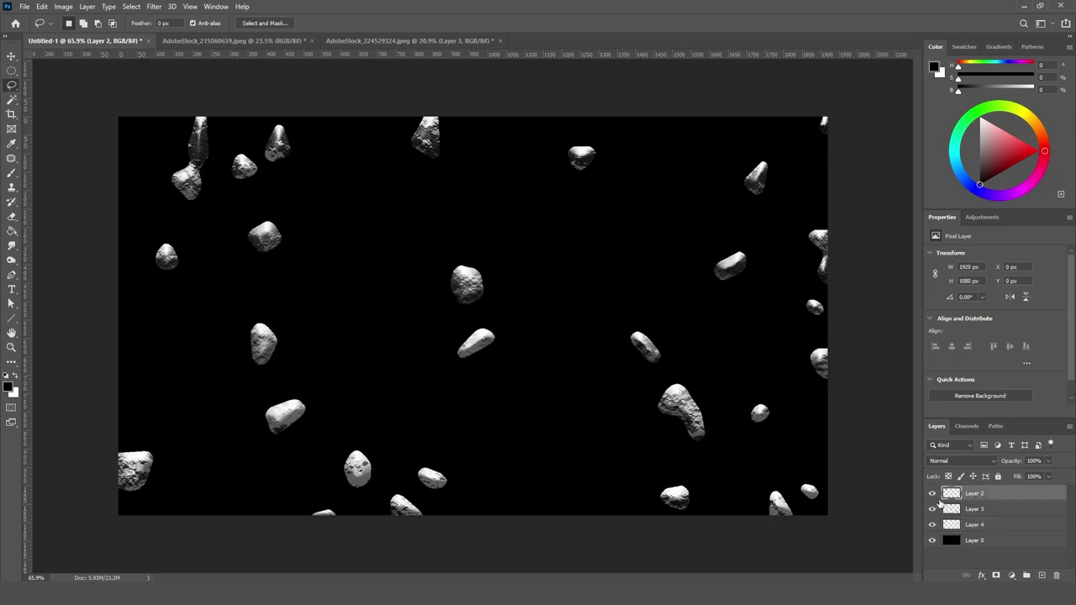
# - Delete the old empty Layer 4 and recheck Layer 3's rocks
pyautogui.moveTo(924, 523); pyautogui.dragTo(933, 524)
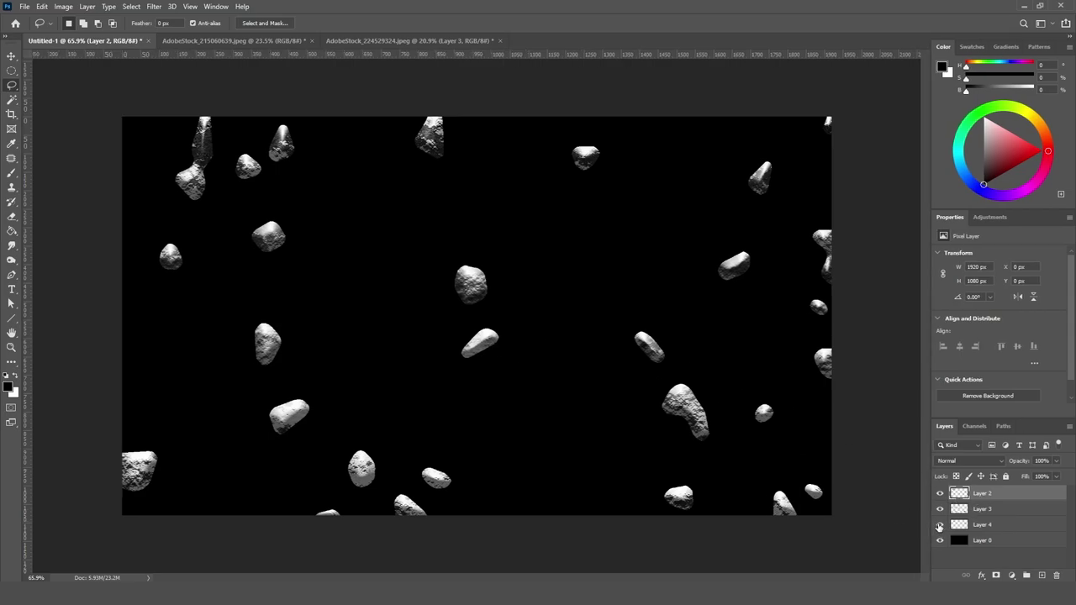
pyautogui.click(970, 530)
pyautogui.press('Delete')
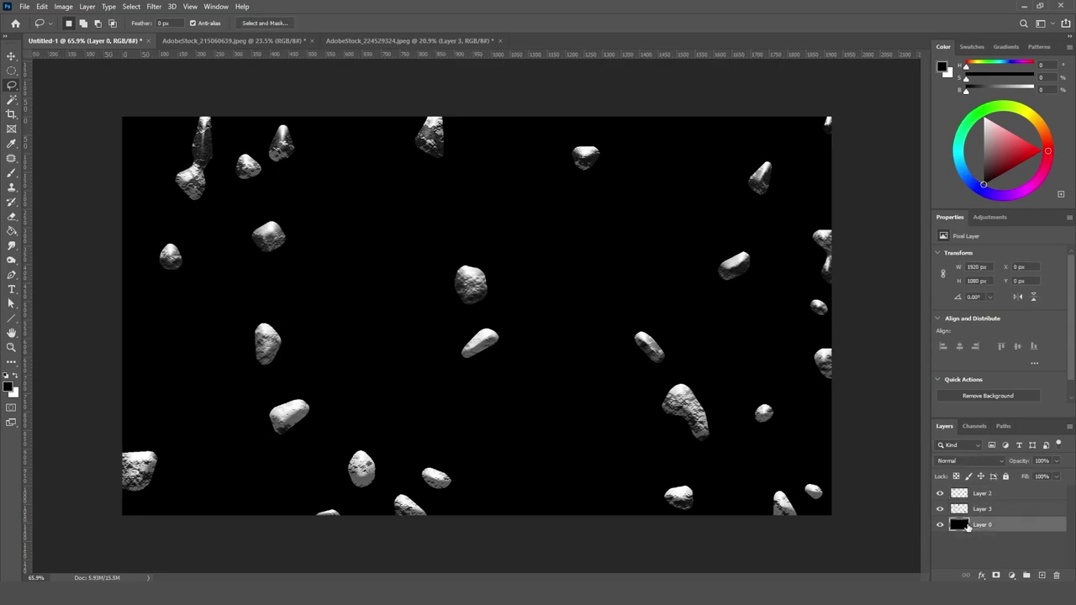
pyautogui.click(940, 508)
pyautogui.click(940, 508)
pyautogui.click(940, 509)
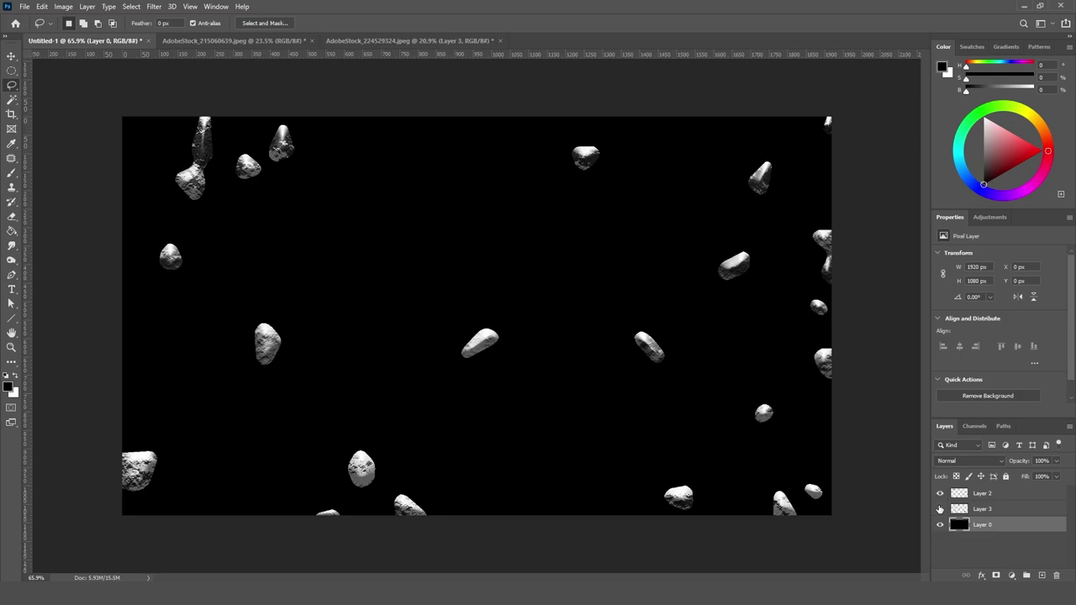
pyautogui.click(940, 508)
pyautogui.click(967, 500)
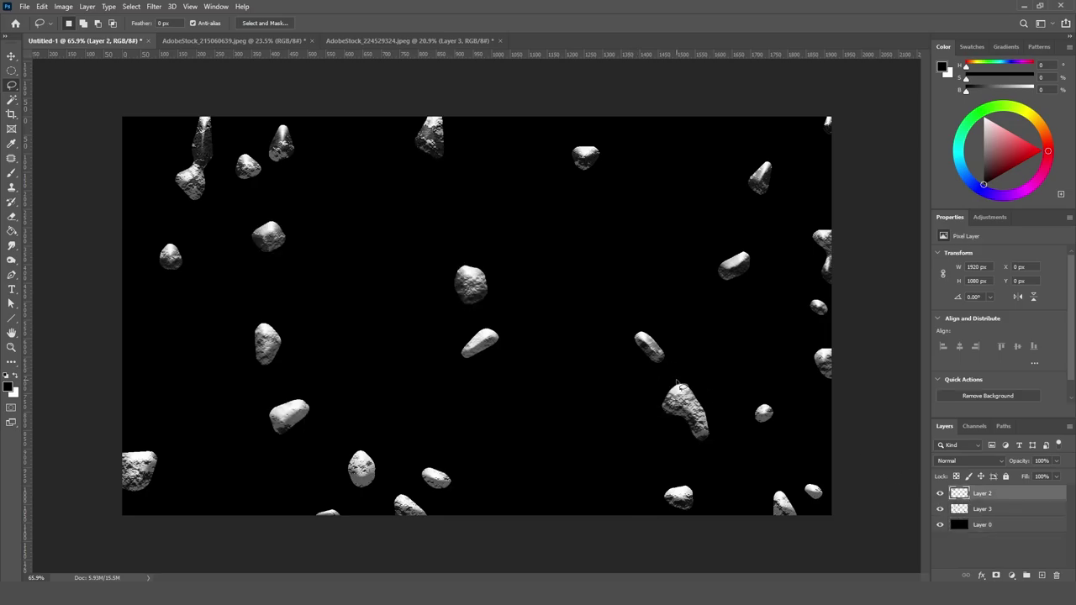
# - Lasso five rocks on Layer 2 and cut them onto a new Layer 4 via Layer Via Cut
pyautogui.moveTo(649, 380)
pyautogui.mouseDown()
pyautogui.moveTo(662, 311)
pyautogui.moveTo(684, 361)
pyautogui.mouseUp()
pyautogui.moveTo(793, 436); pyautogui.dragTo(792, 441)
pyautogui.moveTo(714, 509)
pyautogui.mouseDown()
pyautogui.moveTo(644, 492)
pyautogui.moveTo(808, 539)
pyautogui.moveTo(775, 506)
pyautogui.mouseUp()
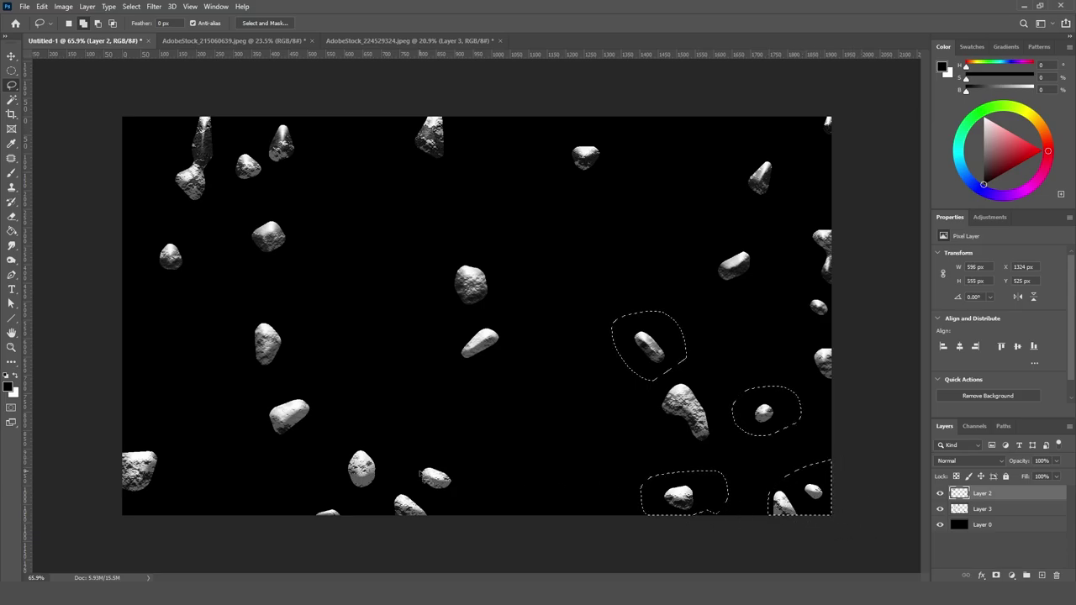
pyautogui.moveTo(160, 502)
pyautogui.mouseDown()
pyautogui.moveTo(147, 433)
pyautogui.moveTo(180, 480)
pyautogui.mouseUp()
pyautogui.moveTo(204, 295)
pyautogui.mouseDown()
pyautogui.moveTo(128, 240)
pyautogui.moveTo(195, 267)
pyautogui.mouseUp()
pyautogui.rightClick(193, 256)
pyautogui.click(240, 341)
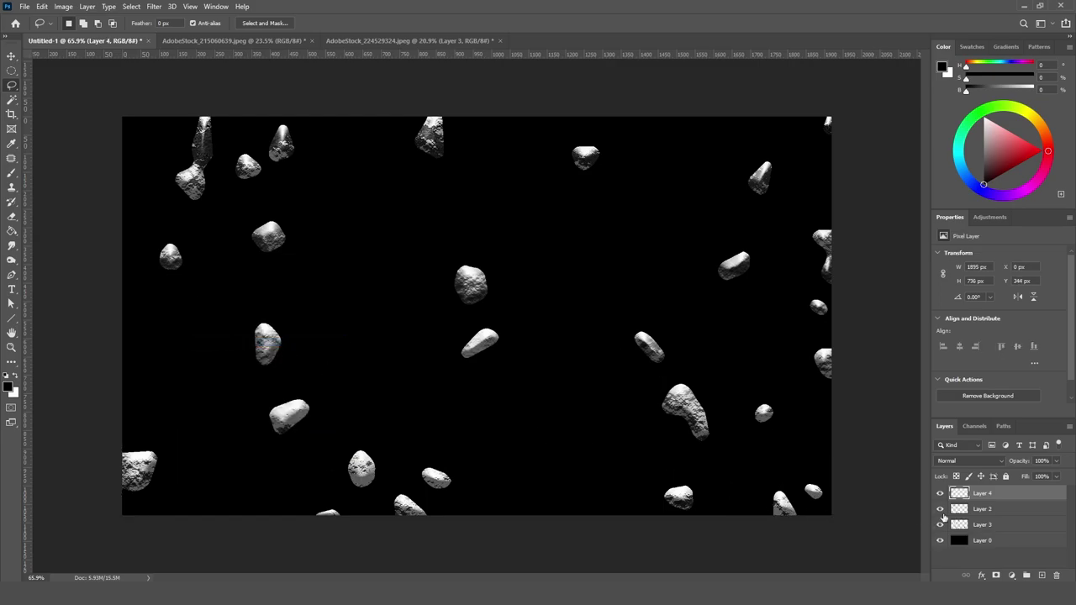
# - Drag the new Layer 4 below Layer 3 in the layer stack
pyautogui.click(940, 494)
pyautogui.click(939, 494)
pyautogui.moveTo(989, 496); pyautogui.dragTo(979, 528)
pyautogui.click(993, 496)
pyautogui.click(979, 509)
# - Apply a diagonal Path Blur at 25% speed to Layer 3's rocks
pyautogui.click(159, 6)
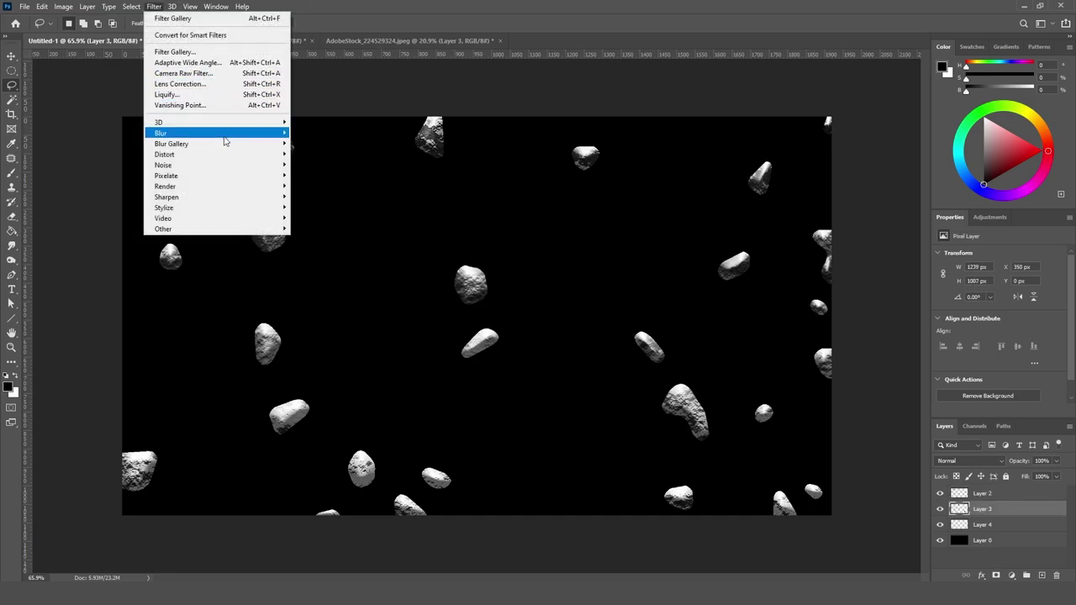
pyautogui.moveTo(218, 144)
pyautogui.click(312, 175)
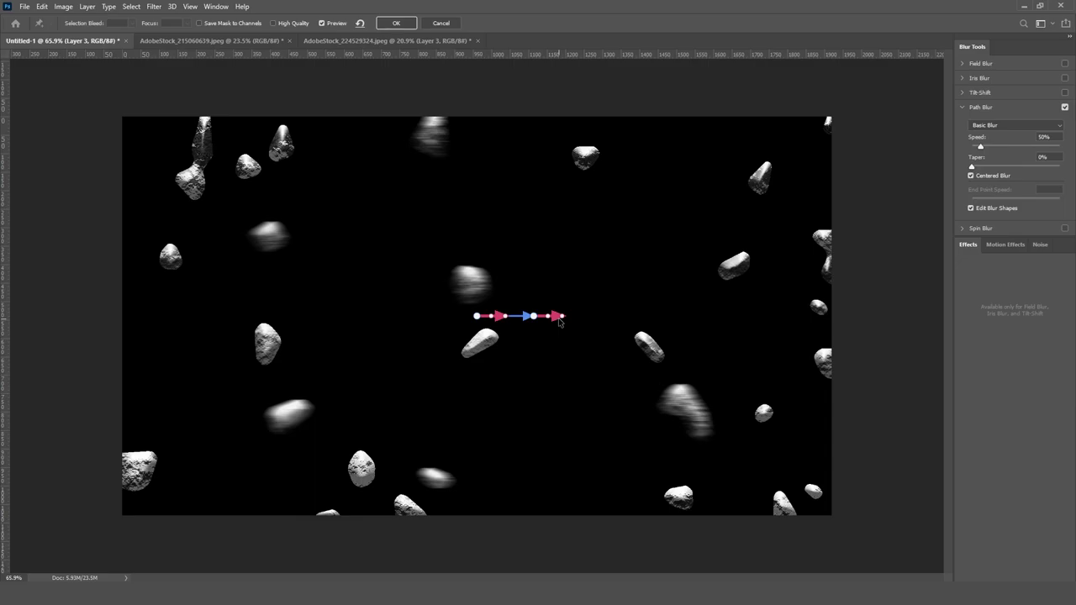
pyautogui.moveTo(533, 318); pyautogui.dragTo(580, 252)
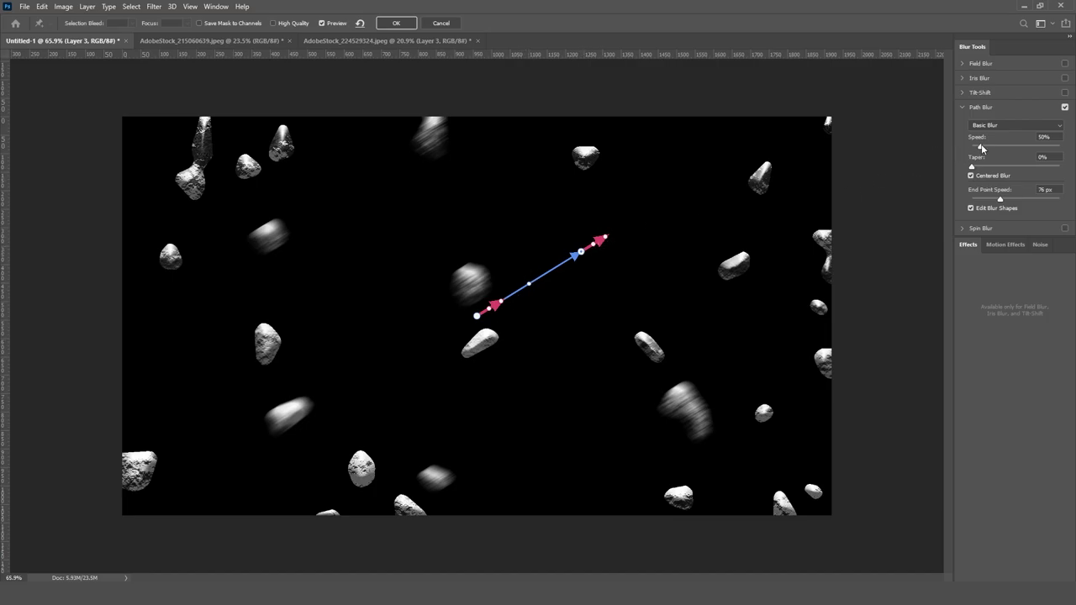
pyautogui.moveTo(982, 149); pyautogui.dragTo(975, 149)
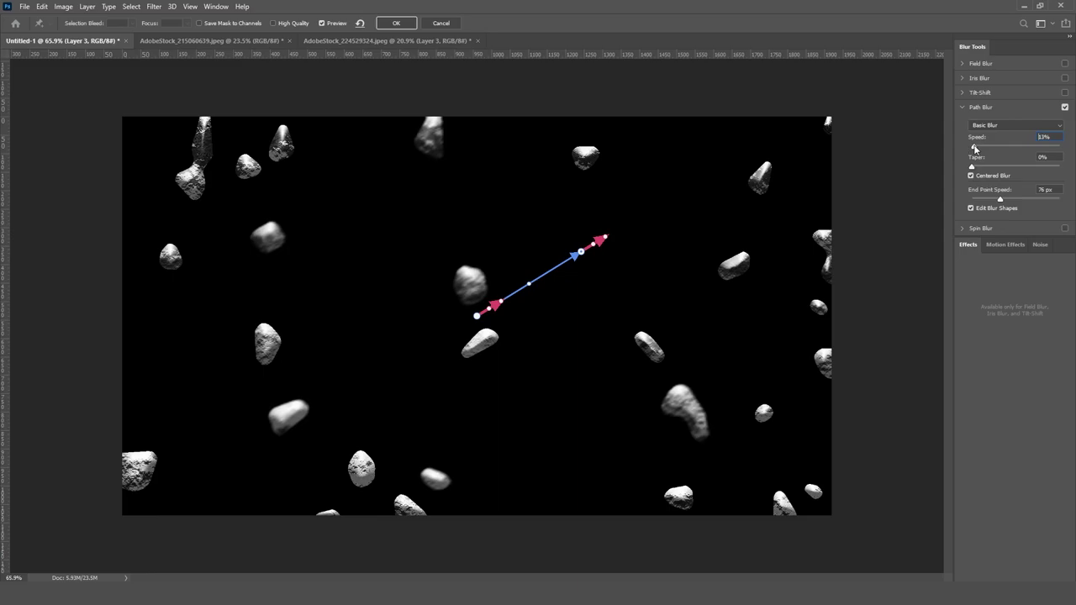
pyautogui.click(400, 26)
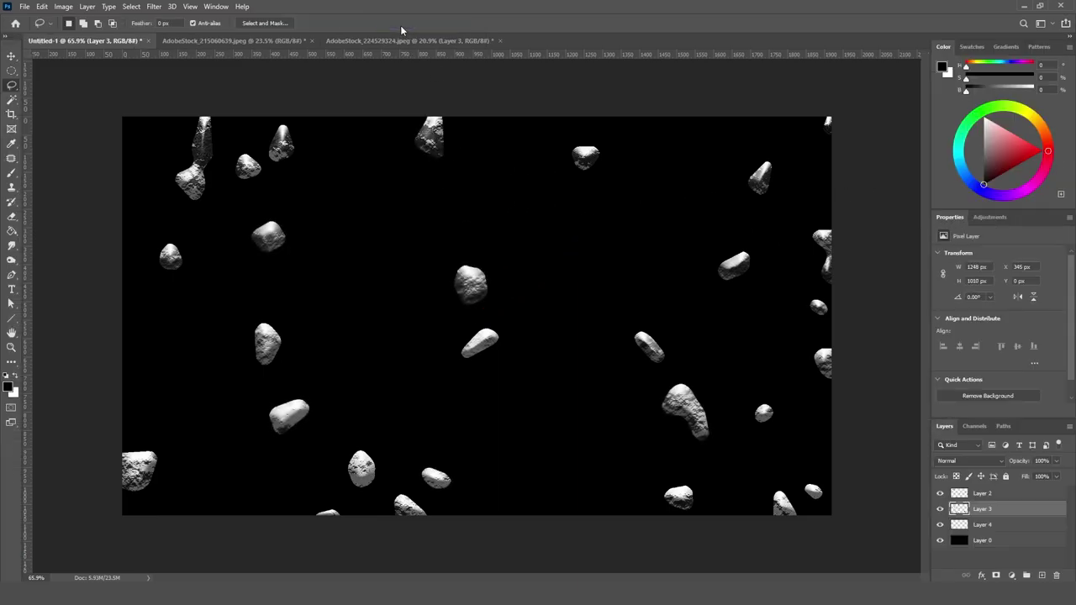
# - Move Layer 2 below Layer 3 and give it a diagonal Path Blur at 86% speed, 28% taper
pyautogui.click(939, 494)
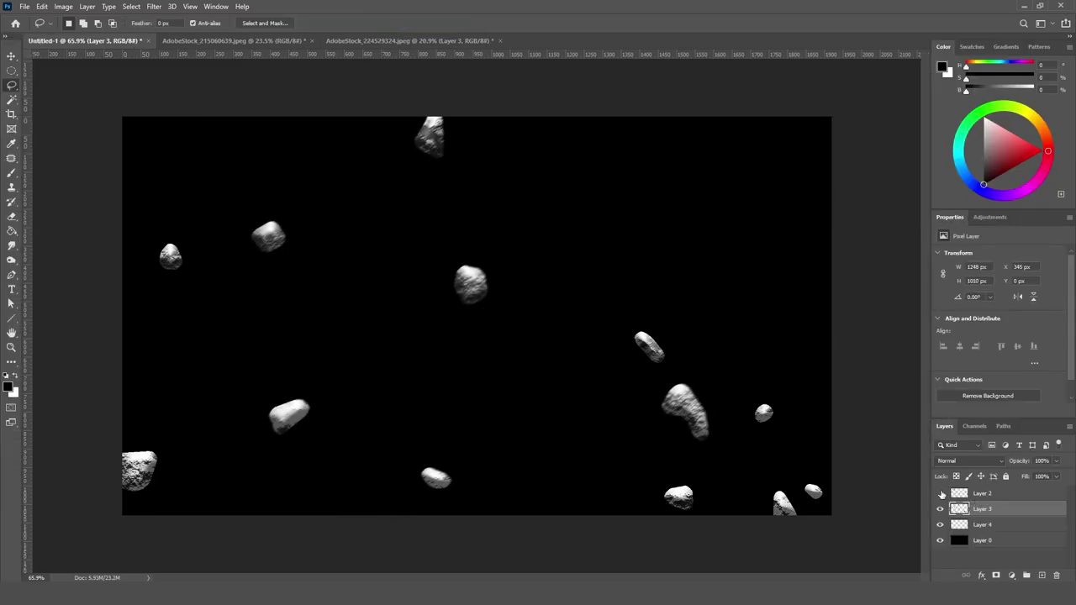
pyautogui.click(939, 494)
pyautogui.moveTo(982, 494); pyautogui.dragTo(996, 523)
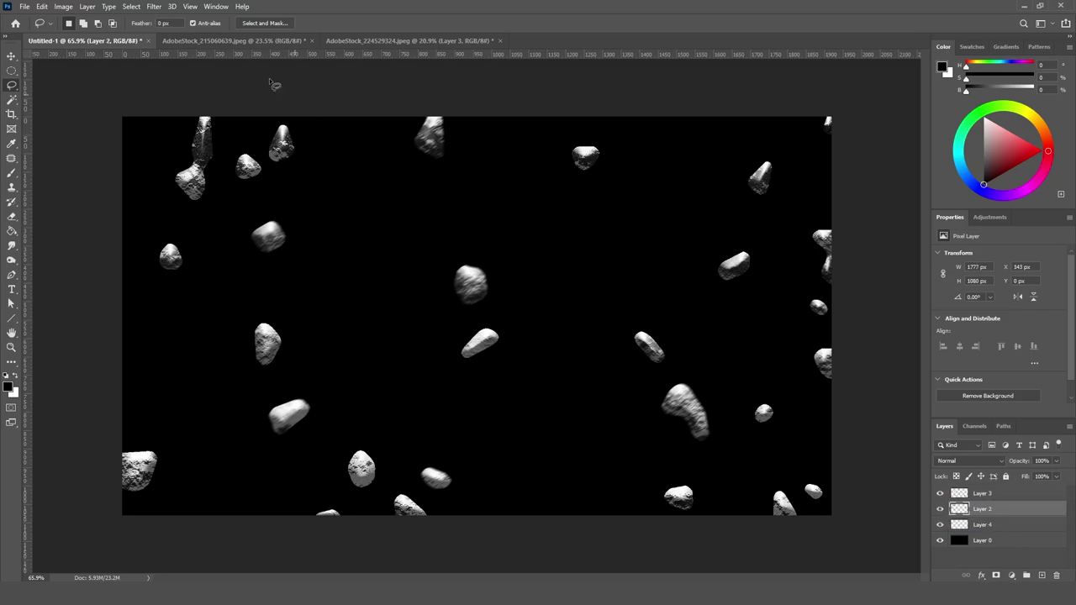
pyautogui.click(153, 6)
pyautogui.moveTo(235, 158)
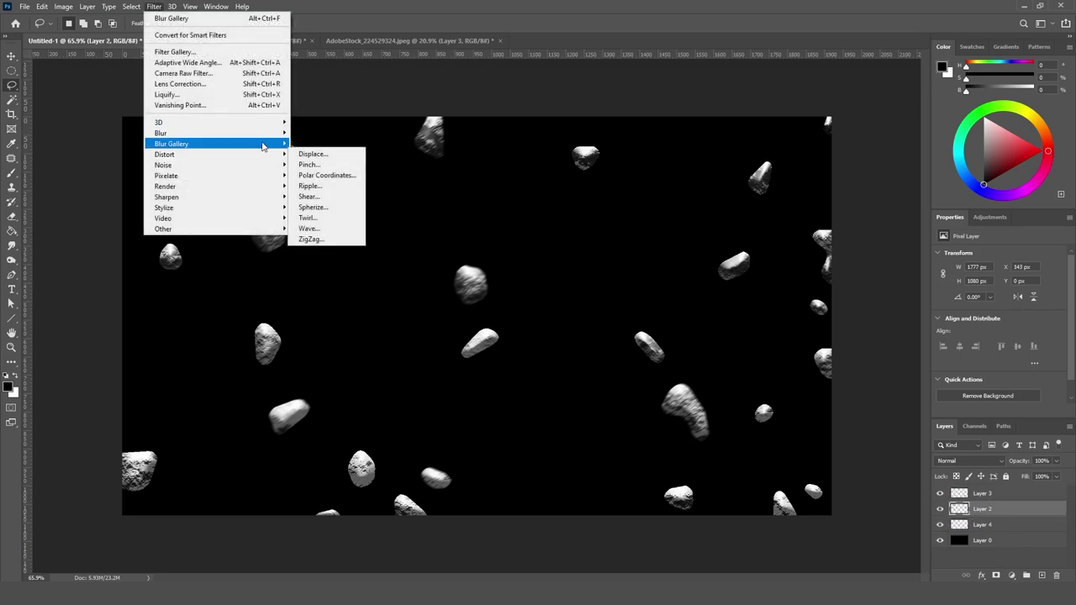
pyautogui.click(313, 177)
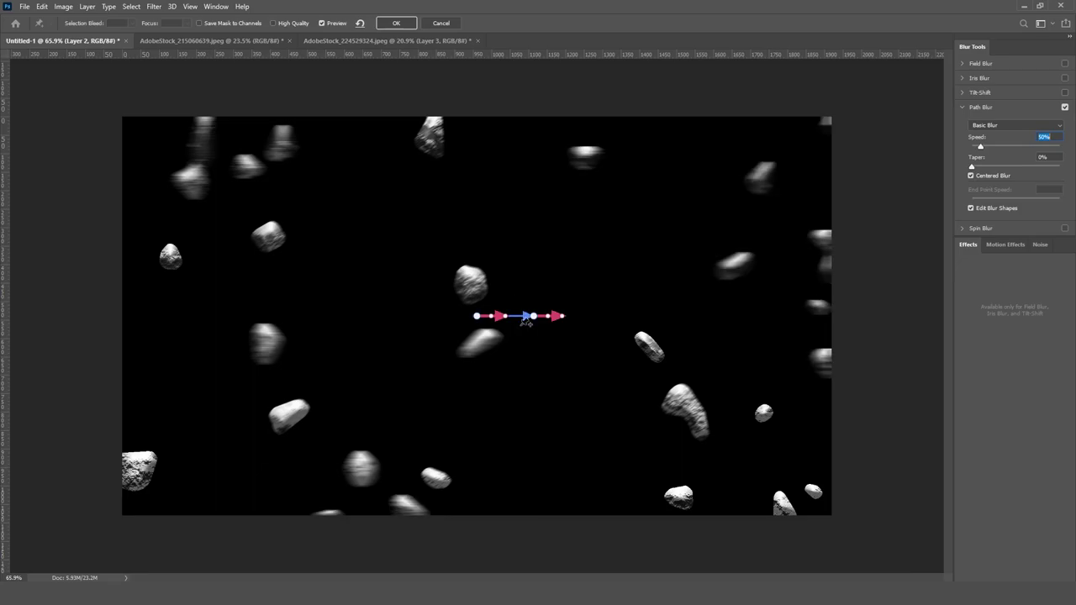
pyautogui.moveTo(536, 318); pyautogui.dragTo(568, 276)
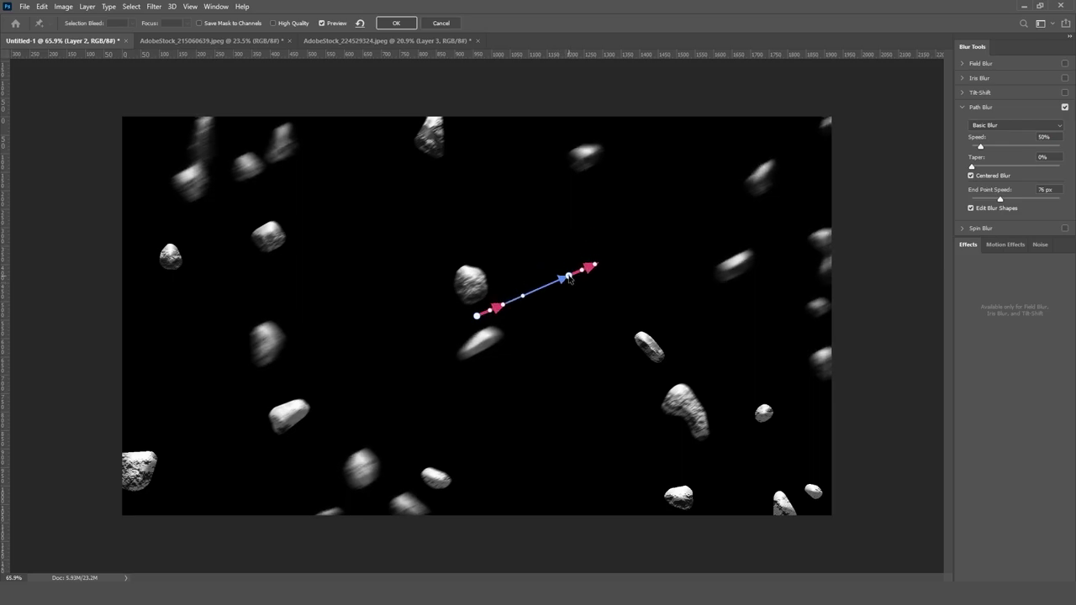
pyautogui.moveTo(980, 147); pyautogui.dragTo(1030, 165)
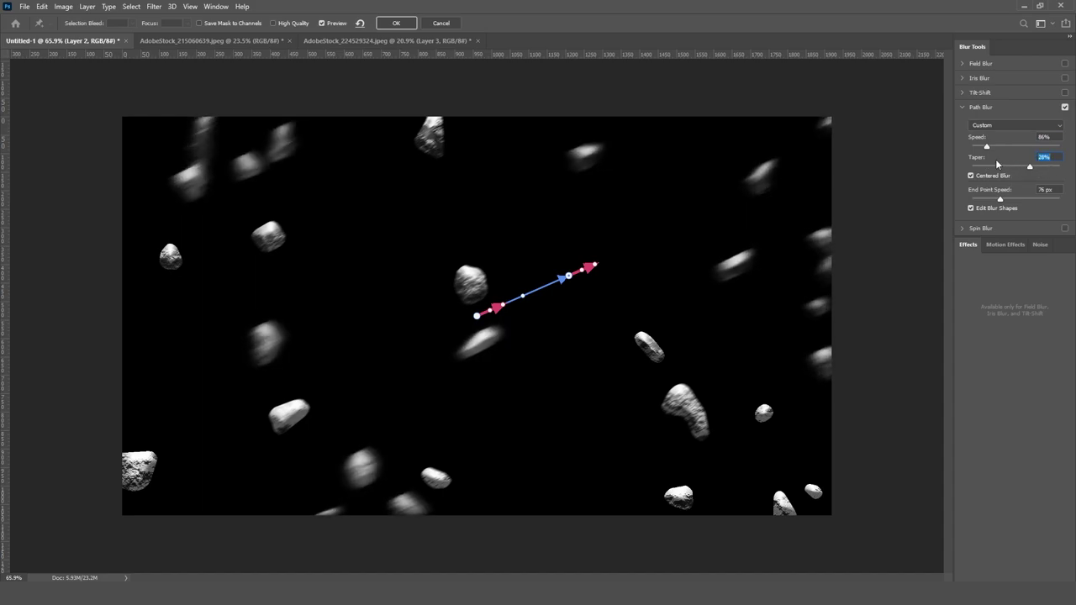
pyautogui.click(412, 26)
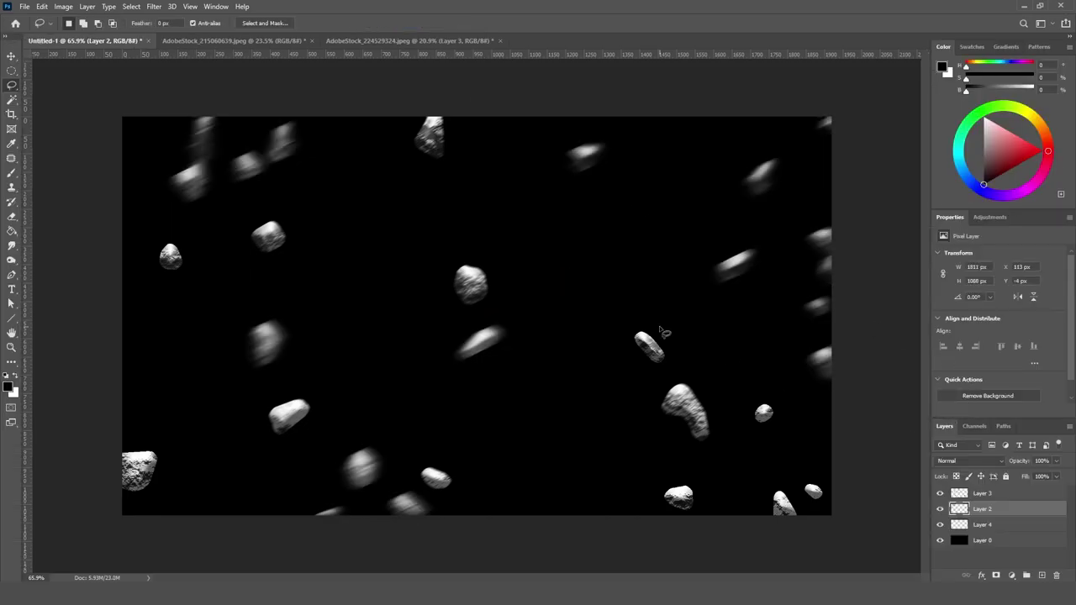
pyautogui.click(1015, 527)
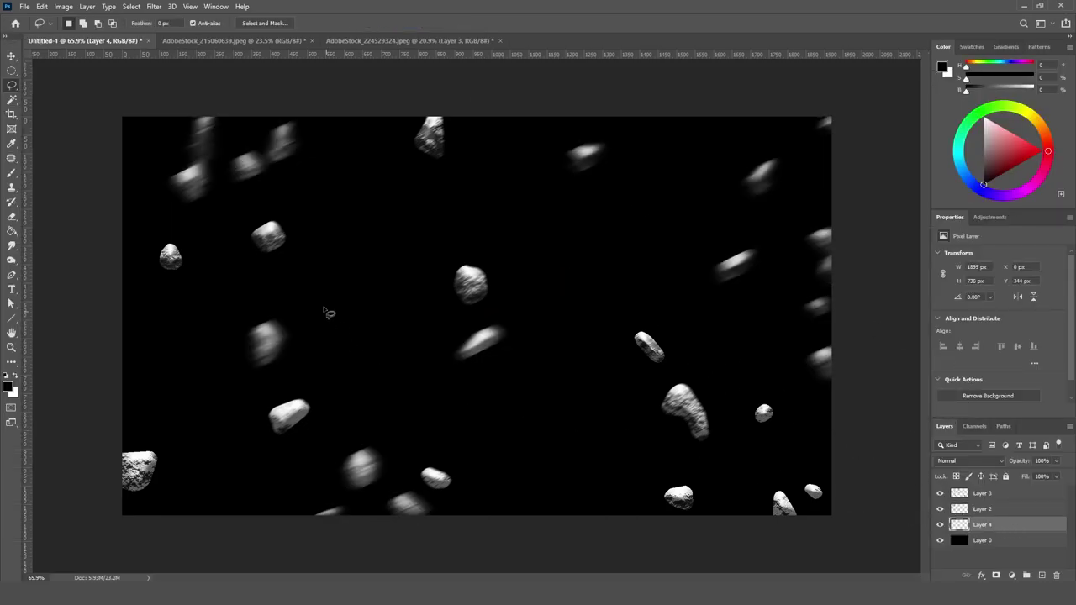
# - Path-blur Layer 4's rocks at 258% speed and 63% taper, then switch to AdobeStock_224529324.jpeg
pyautogui.click(154, 7)
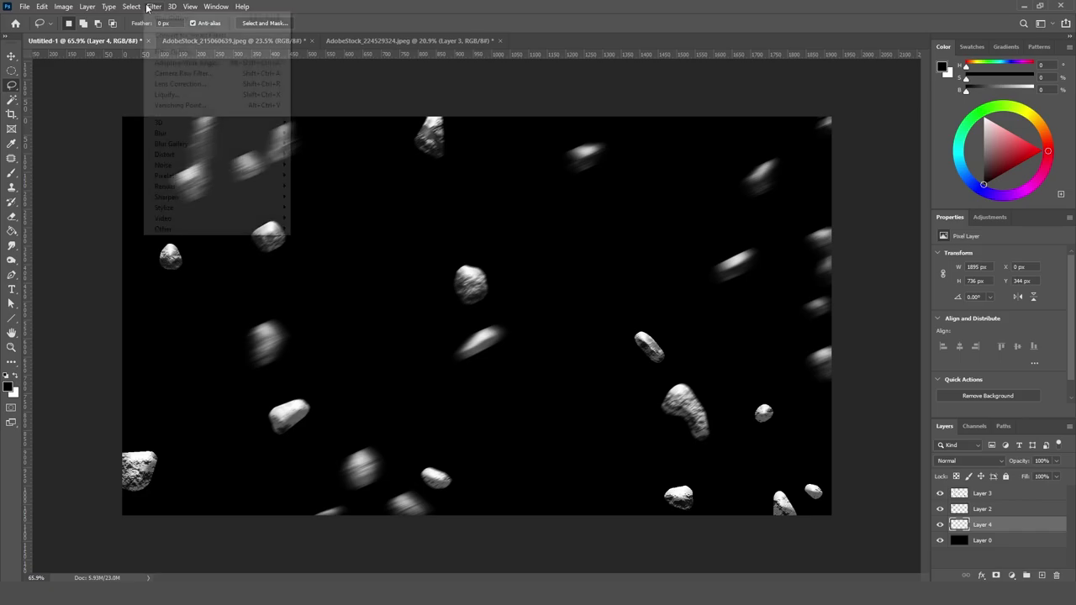
pyautogui.moveTo(223, 143)
pyautogui.click(312, 176)
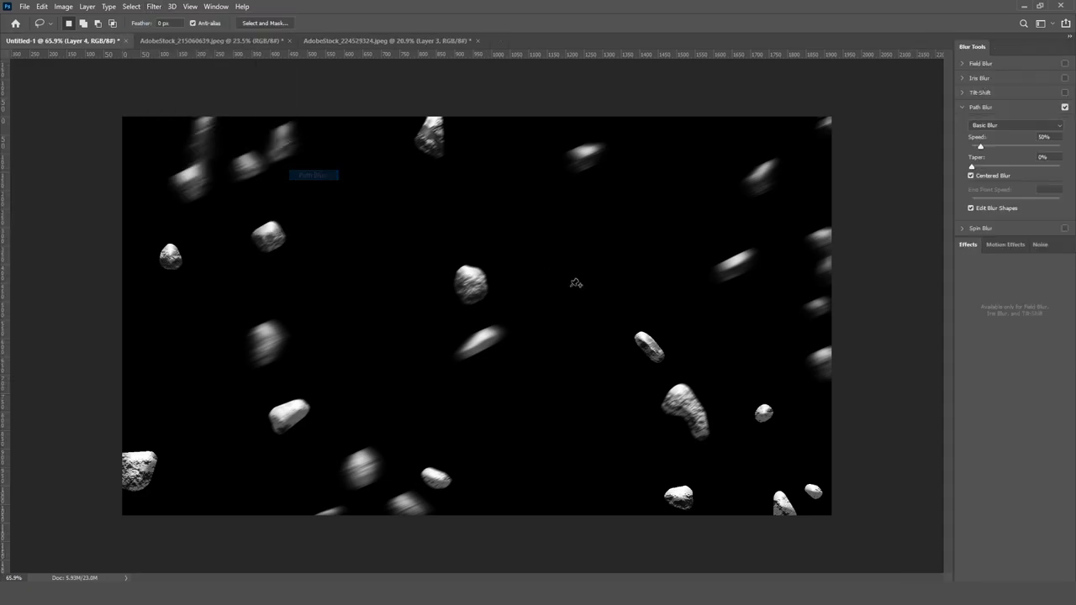
pyautogui.moveTo(538, 320); pyautogui.dragTo(573, 179)
pyautogui.moveTo(995, 147); pyautogui.dragTo(1048, 169)
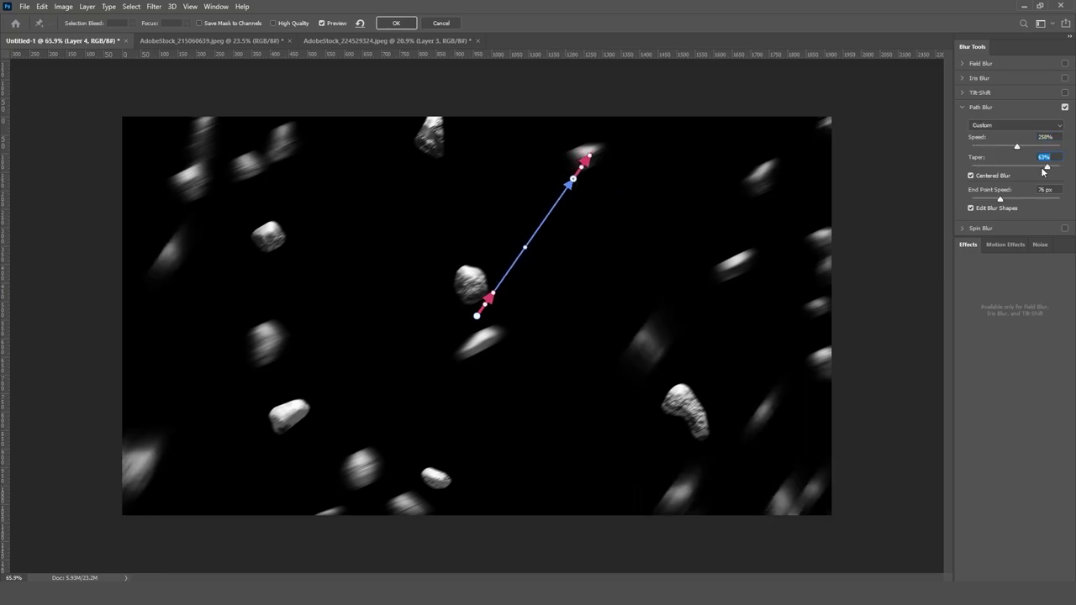
pyautogui.moveTo(576, 183); pyautogui.dragTo(519, 278)
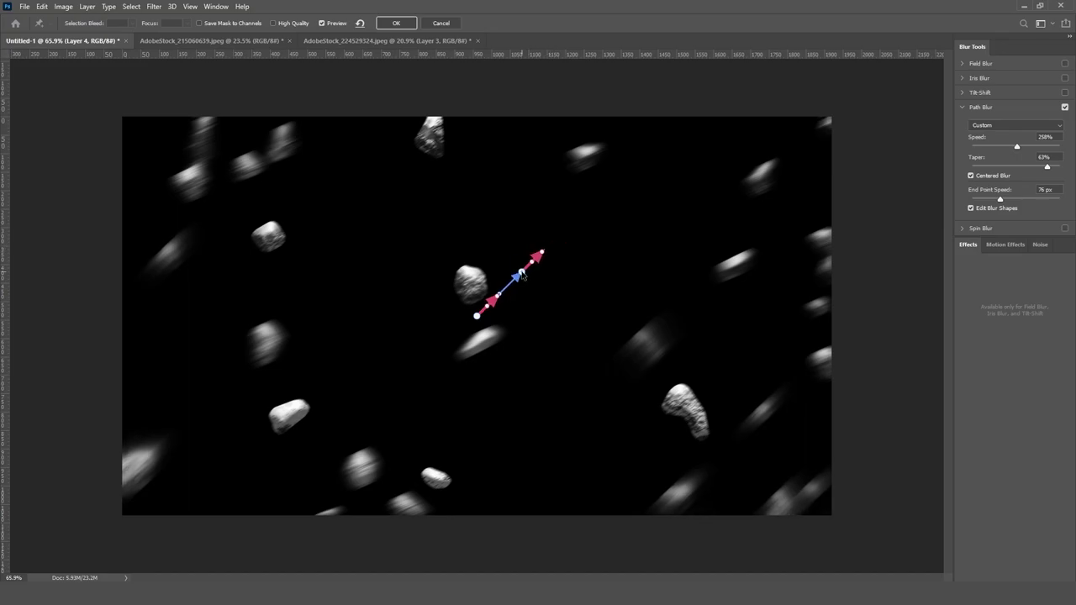
pyautogui.click(396, 23)
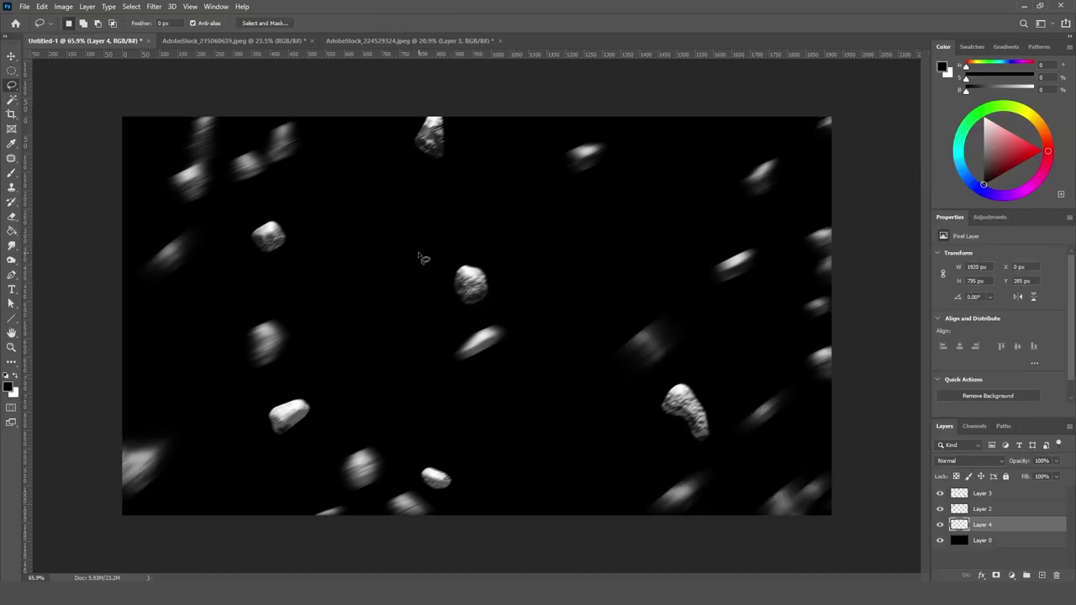
pyautogui.click(429, 41)
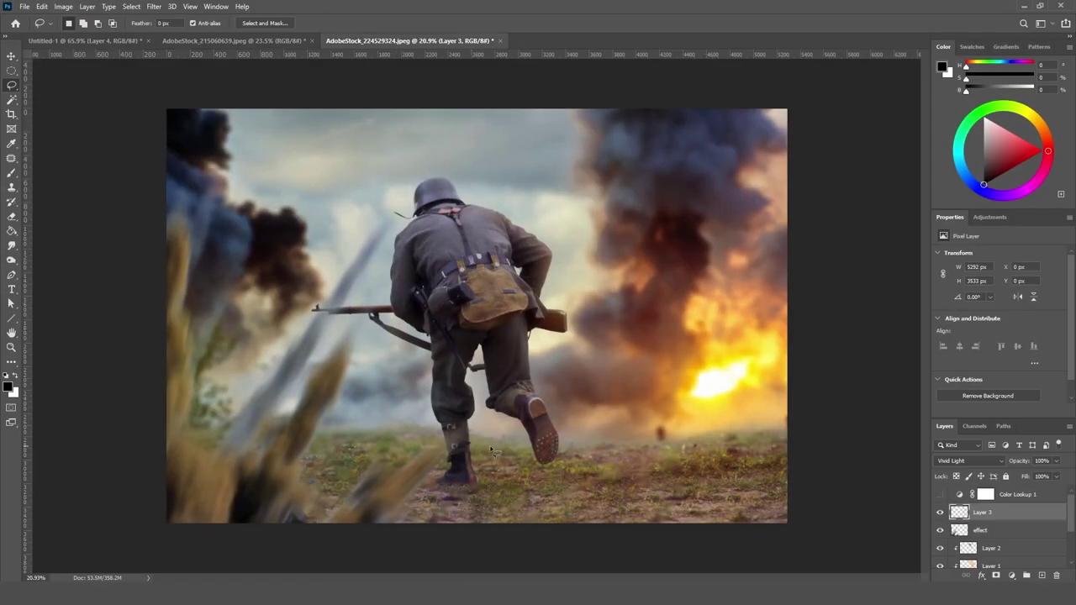
# - Create a new empty layer, Layer 4, directly above Layer 3 in the soldier document
pyautogui.scroll(-1, 519, 288)
pyautogui.scroll(1, 519, 288)
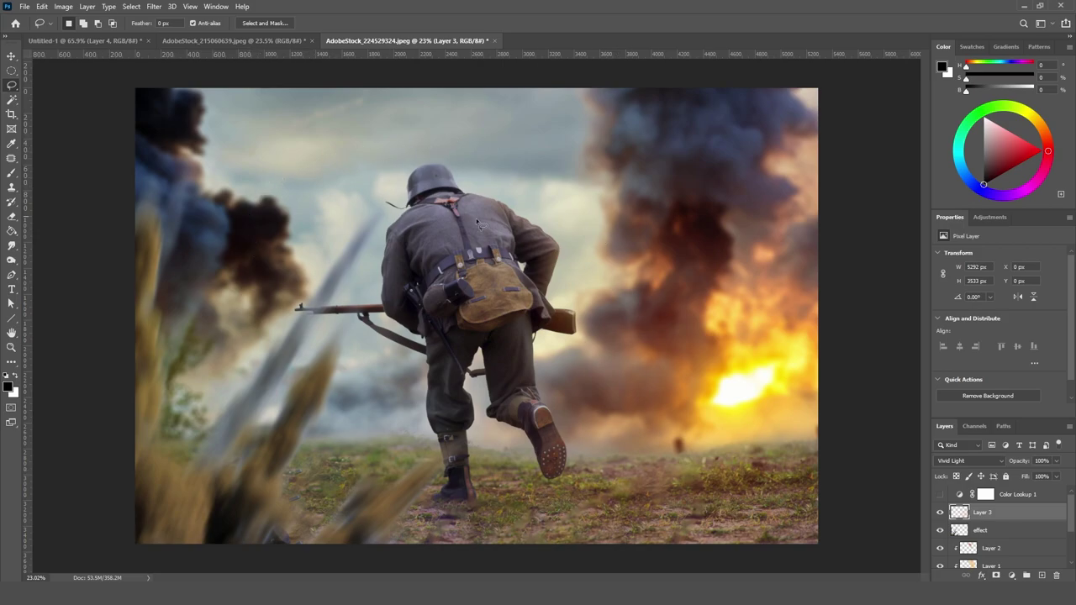
pyautogui.scroll(-1, 424, 304)
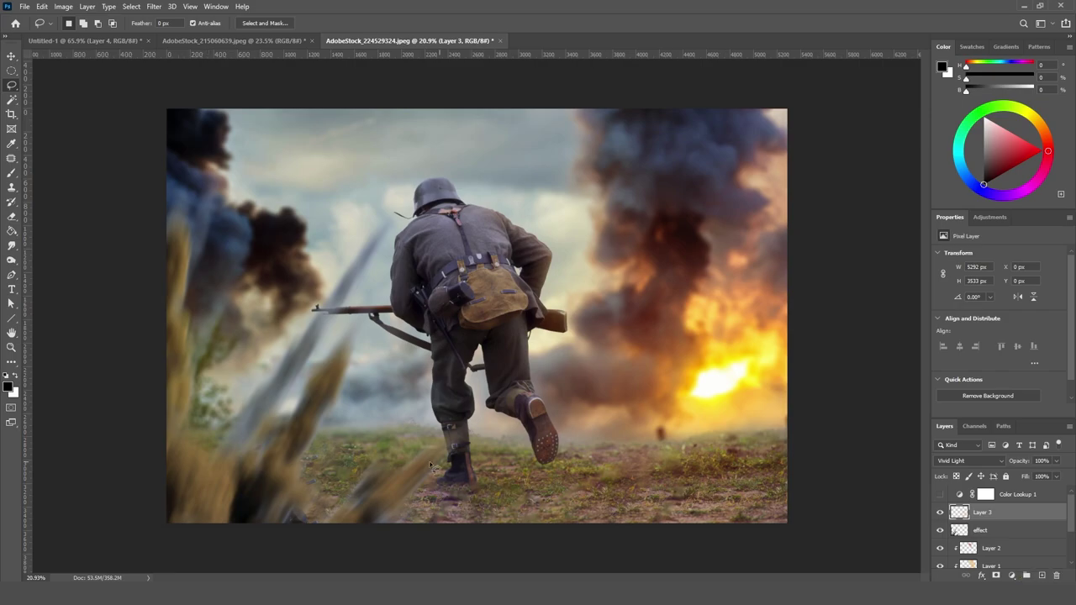
pyautogui.click(1042, 576)
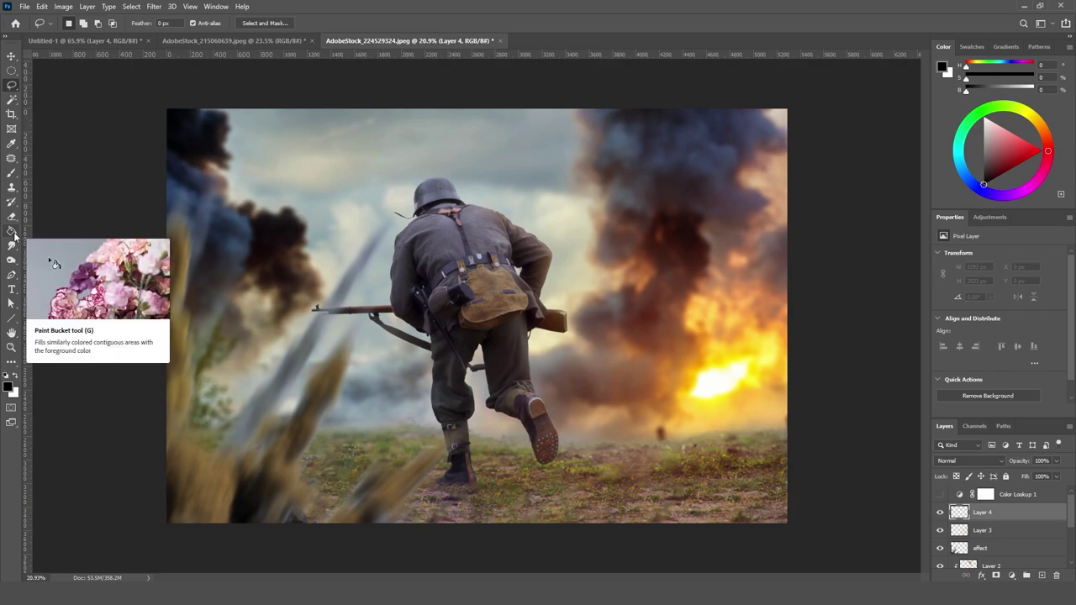
pyautogui.click(13, 232)
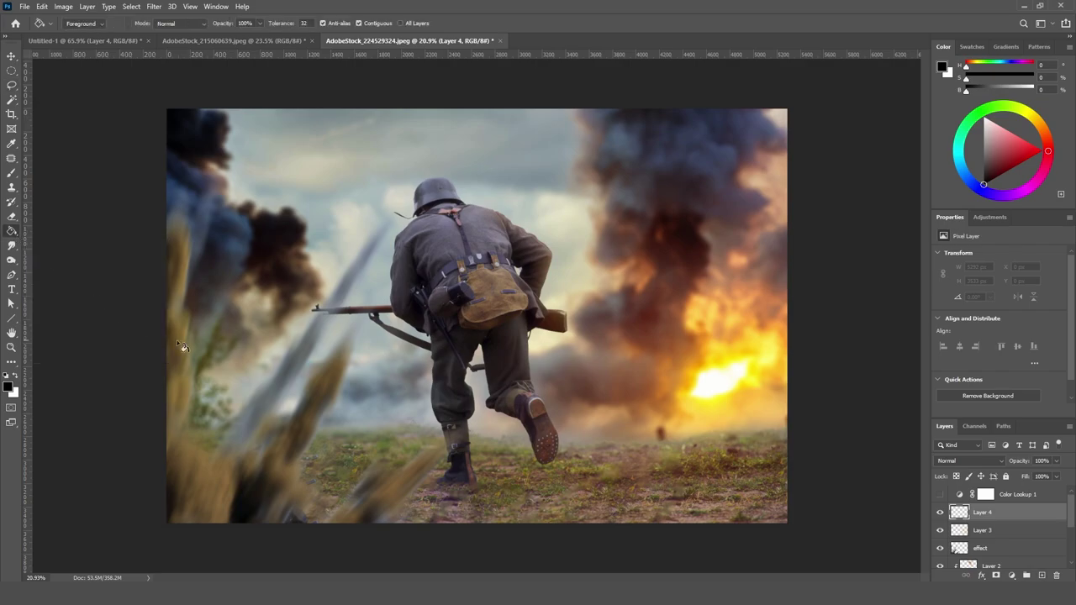
# - Fill Layer 4 with black and render Clouds onto it
pyautogui.click(331, 238)
pyautogui.click(155, 7)
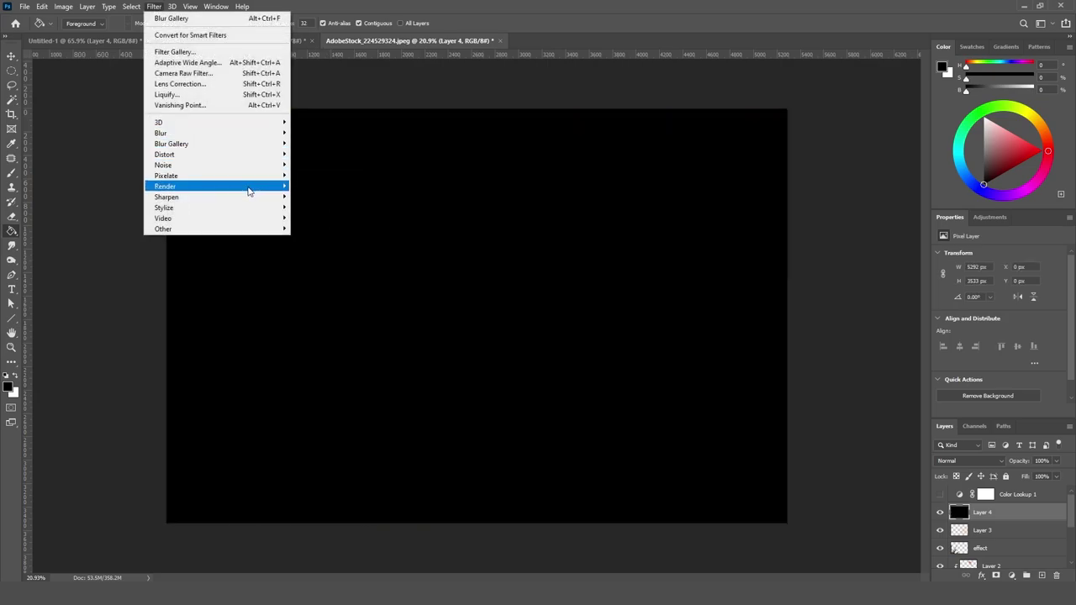
pyautogui.moveTo(249, 192)
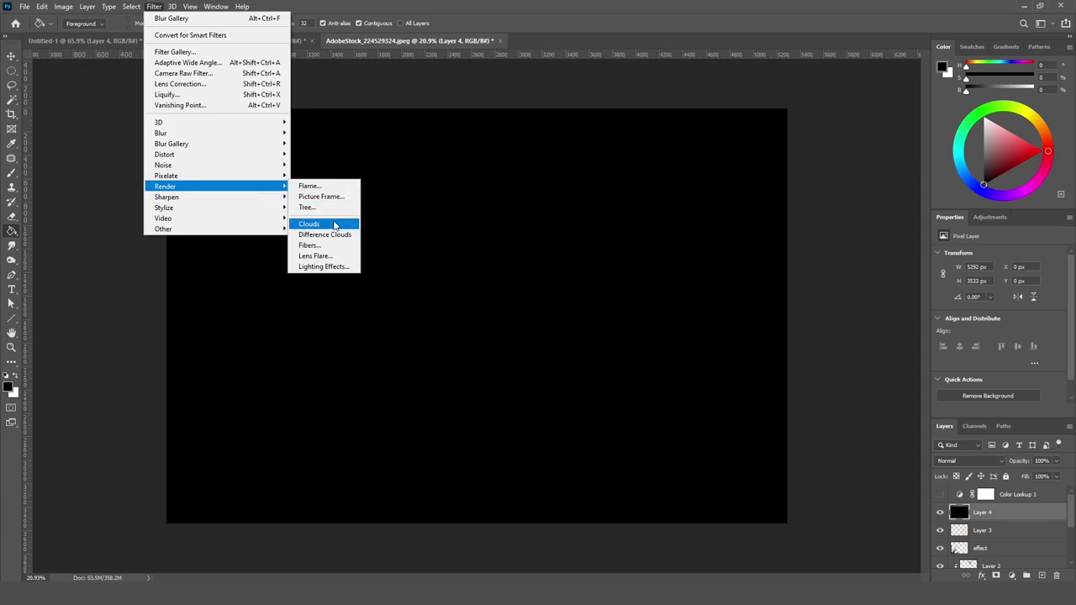
pyautogui.click(309, 223)
# - Apply Crystallize with a cell size of 119 to the clouds
pyautogui.click(155, 7)
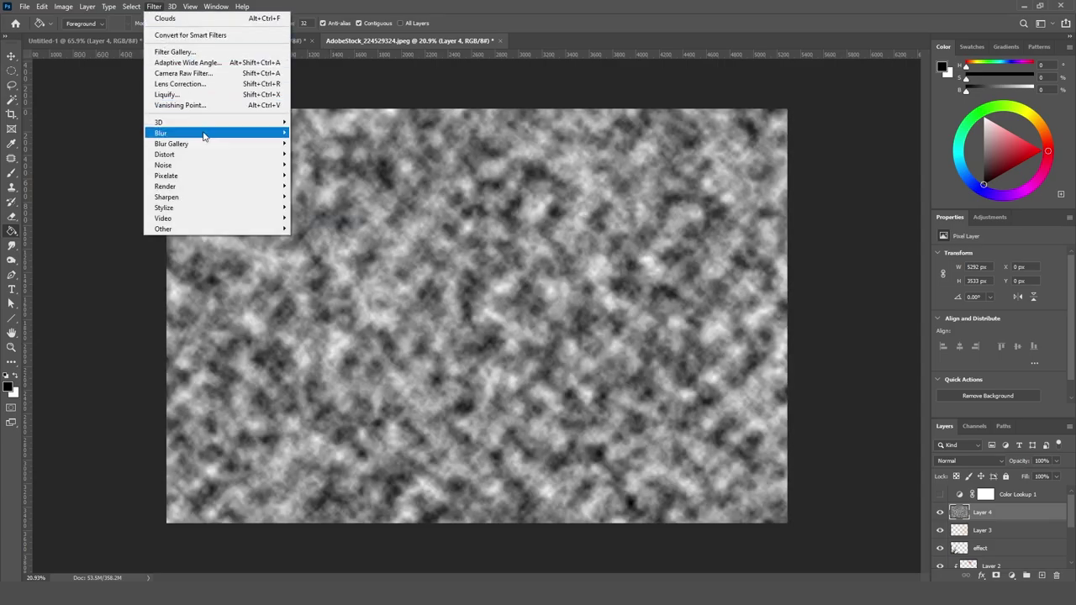
pyautogui.moveTo(243, 175)
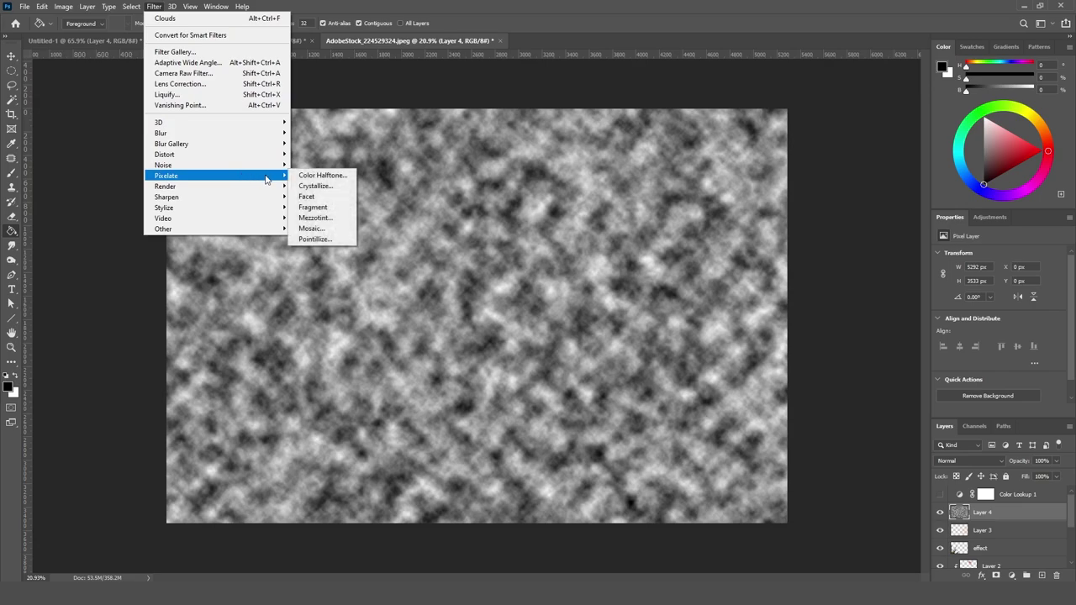
pyautogui.click(321, 187)
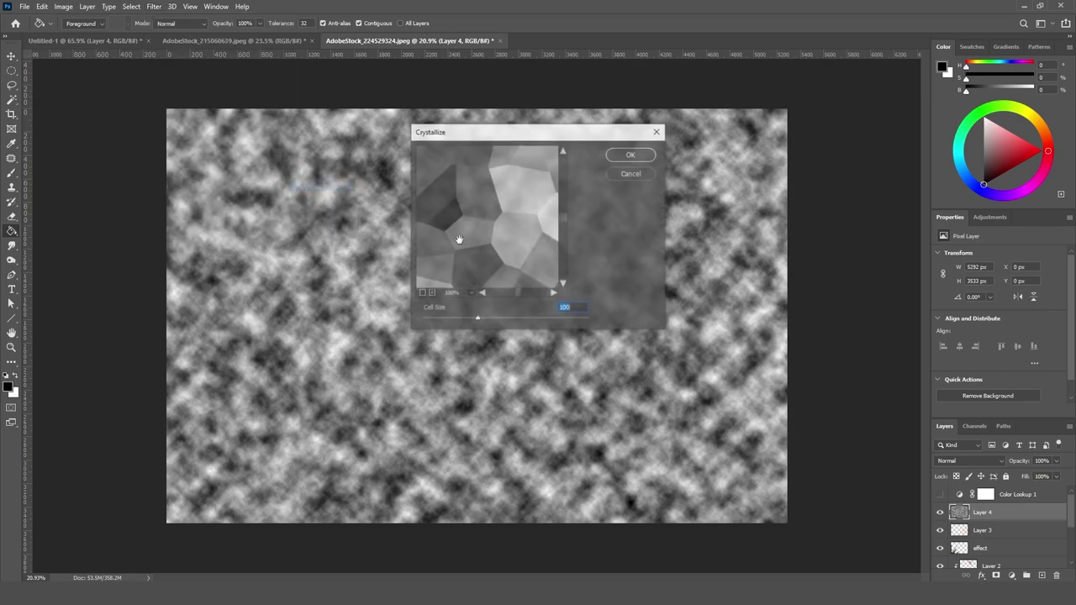
pyautogui.click(422, 293)
pyautogui.click(422, 293)
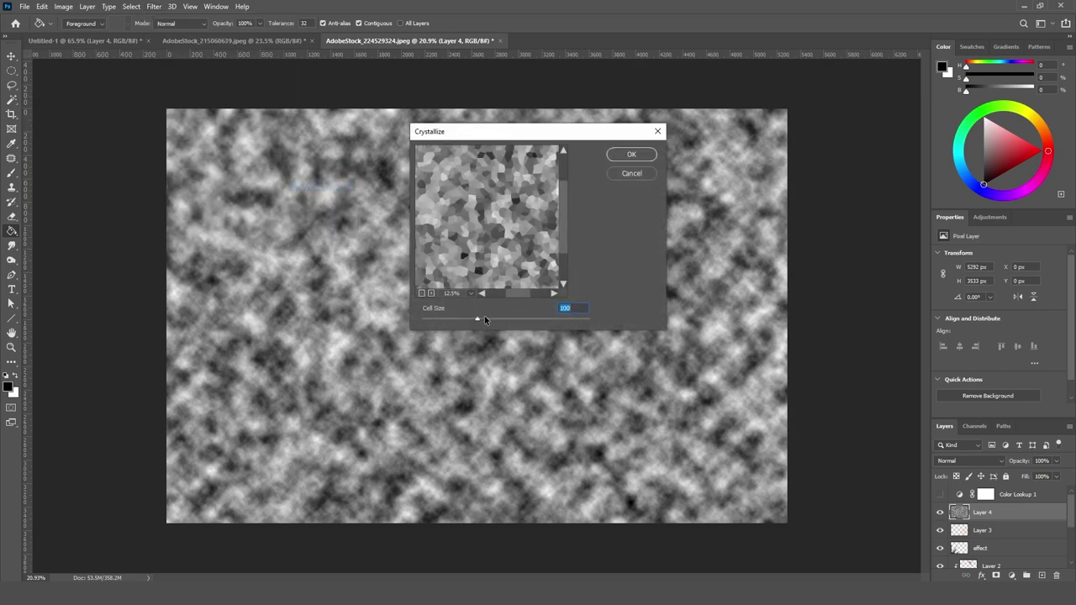
pyautogui.moveTo(484, 315); pyautogui.dragTo(488, 317)
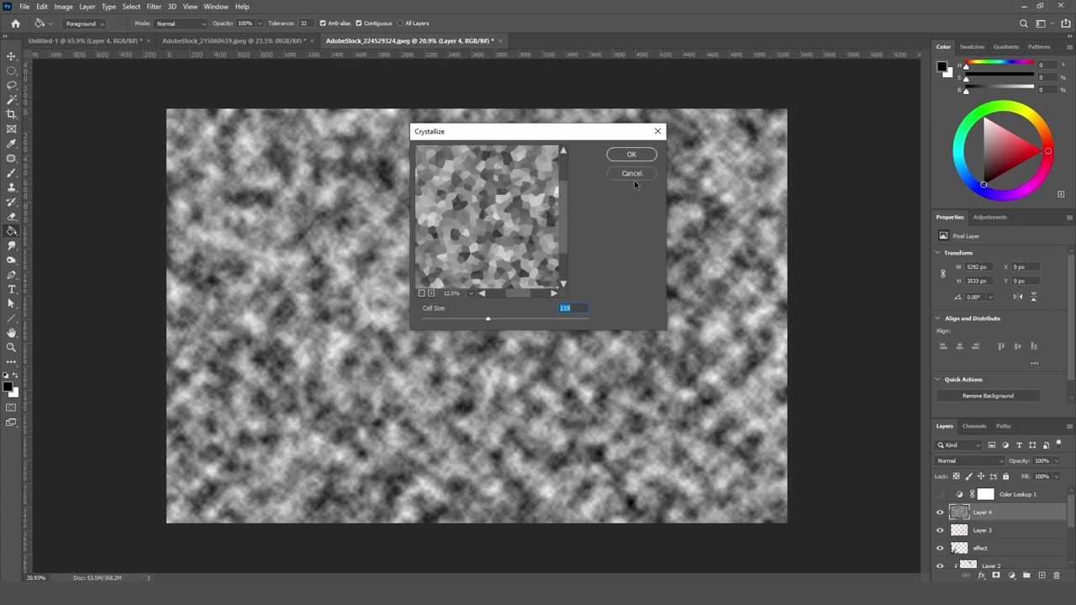
pyautogui.click(649, 153)
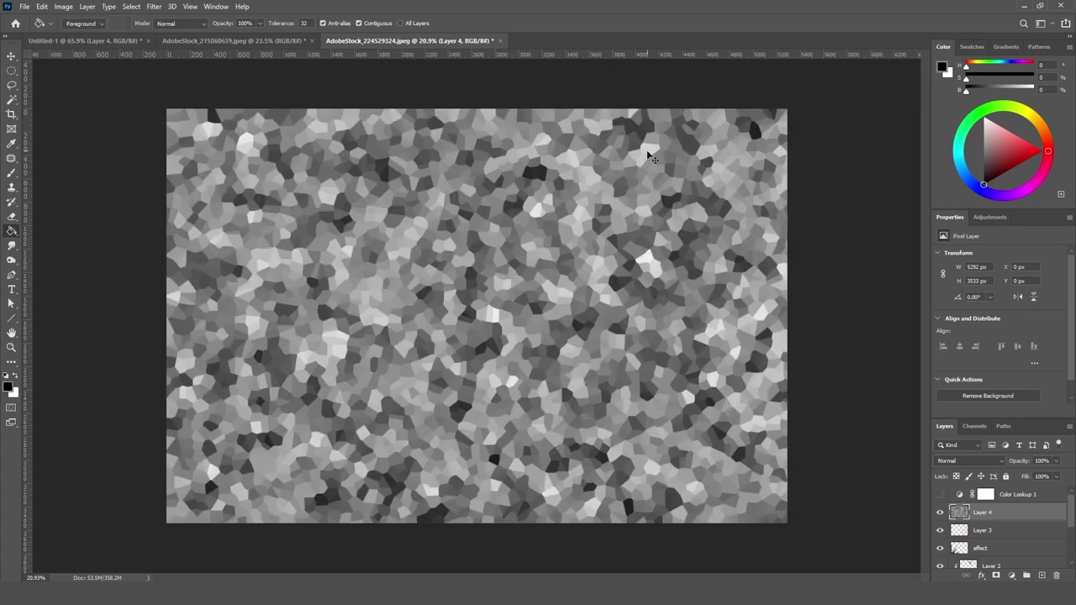
# - Run Levels twice to crush most cells to black, leaving scattered bright white shards
pyautogui.hotkey('ctrl', 'l')
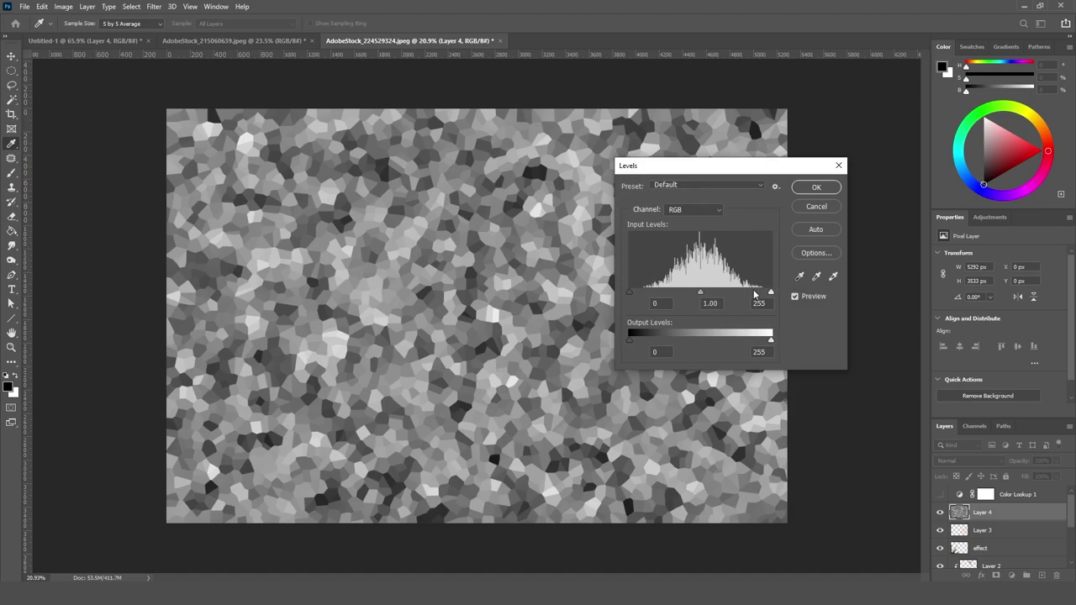
pyautogui.moveTo(754, 294); pyautogui.dragTo(740, 292)
pyautogui.moveTo(637, 294); pyautogui.dragTo(742, 293)
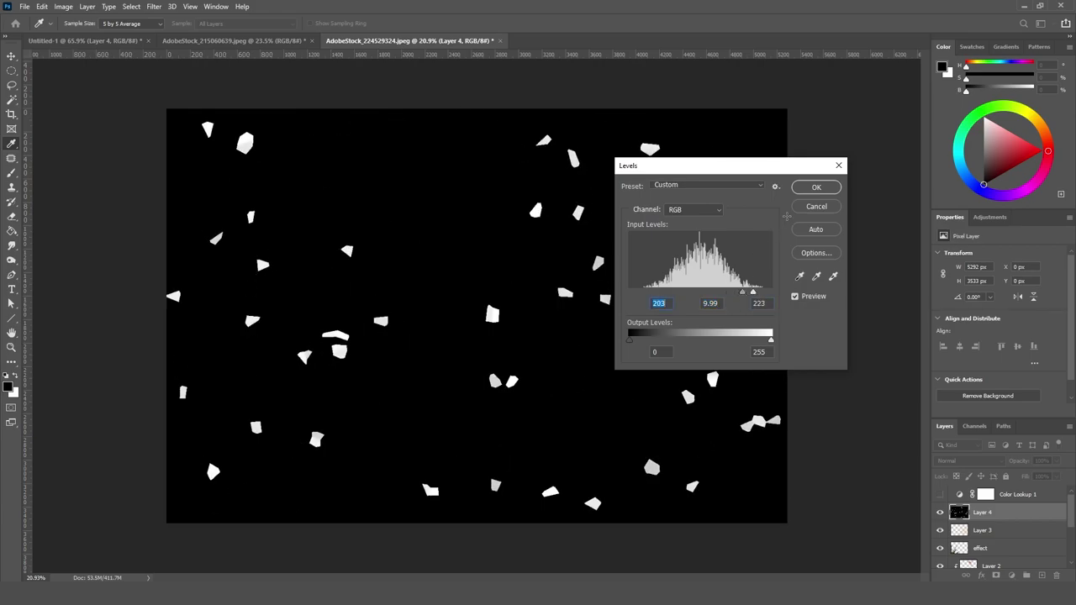
pyautogui.click(814, 187)
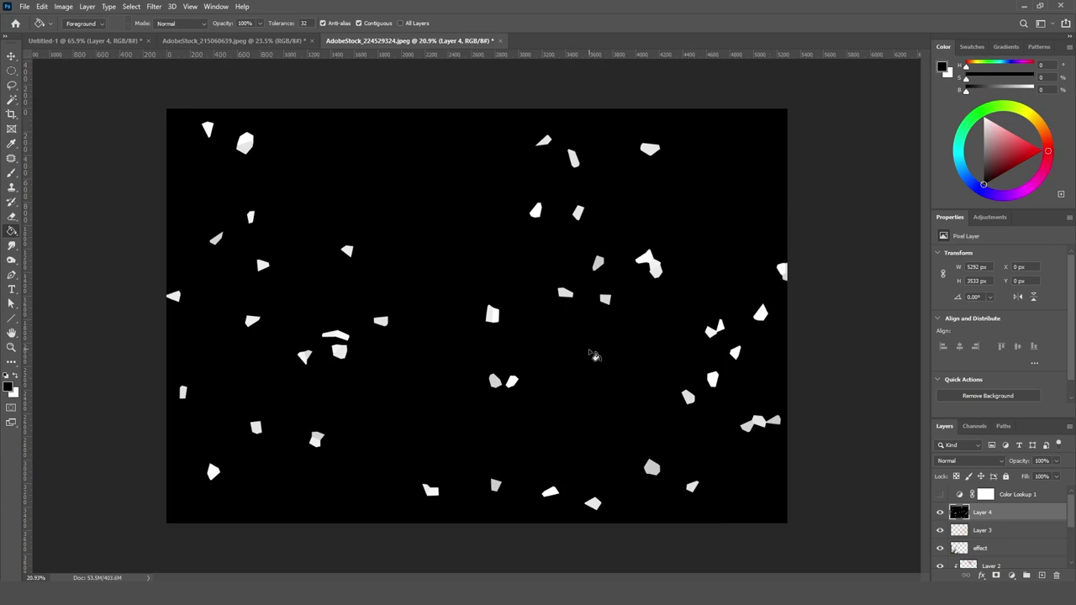
pyautogui.hotkey('ctrl', 'l')
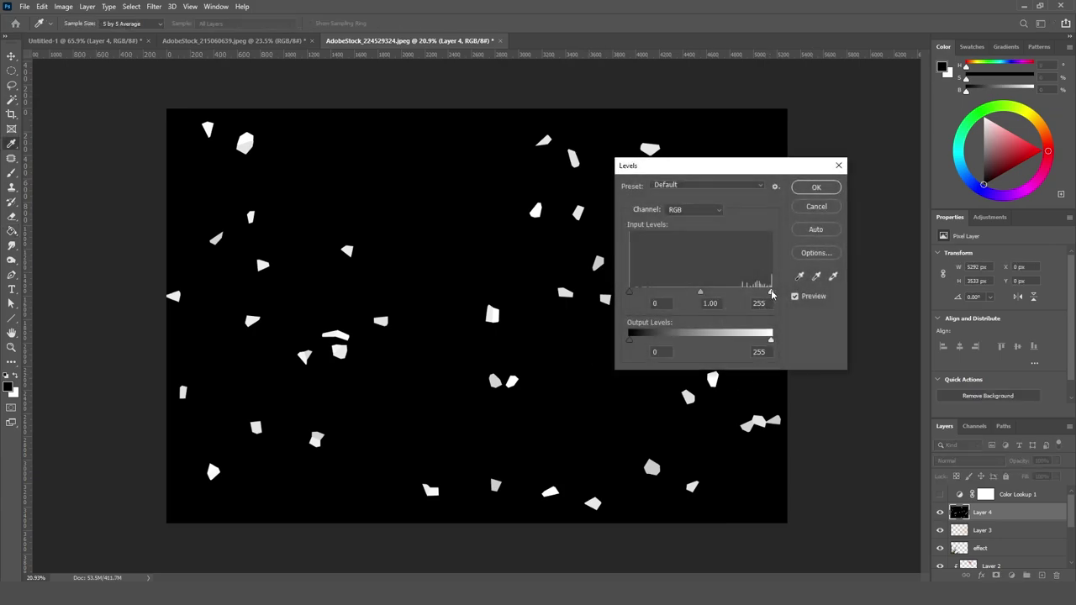
pyautogui.moveTo(772, 294); pyautogui.dragTo(734, 292)
pyautogui.click(816, 186)
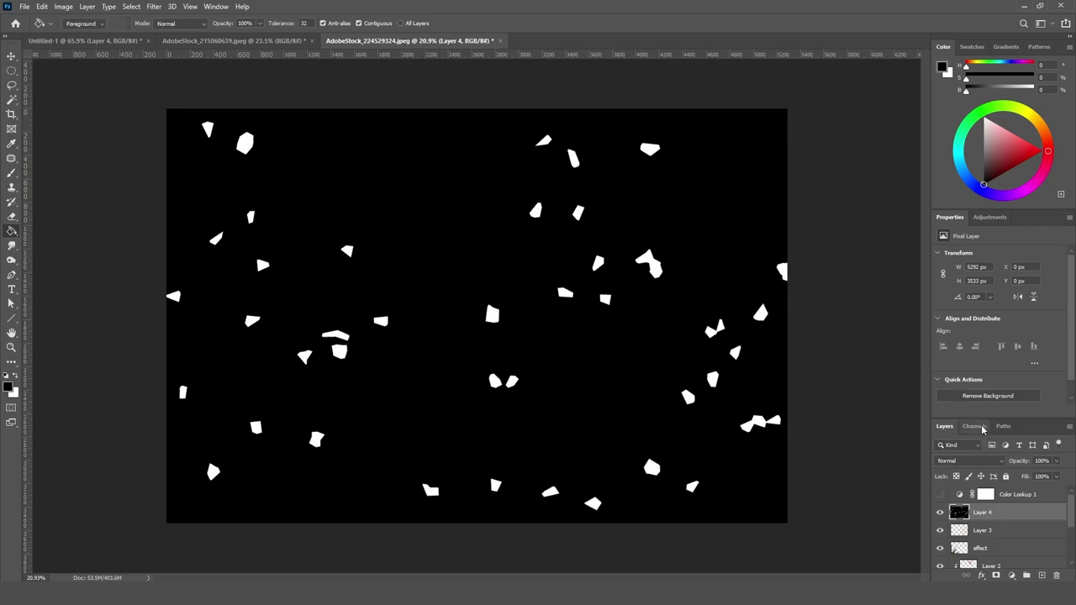
pyautogui.click(154, 6)
pyautogui.moveTo(236, 154)
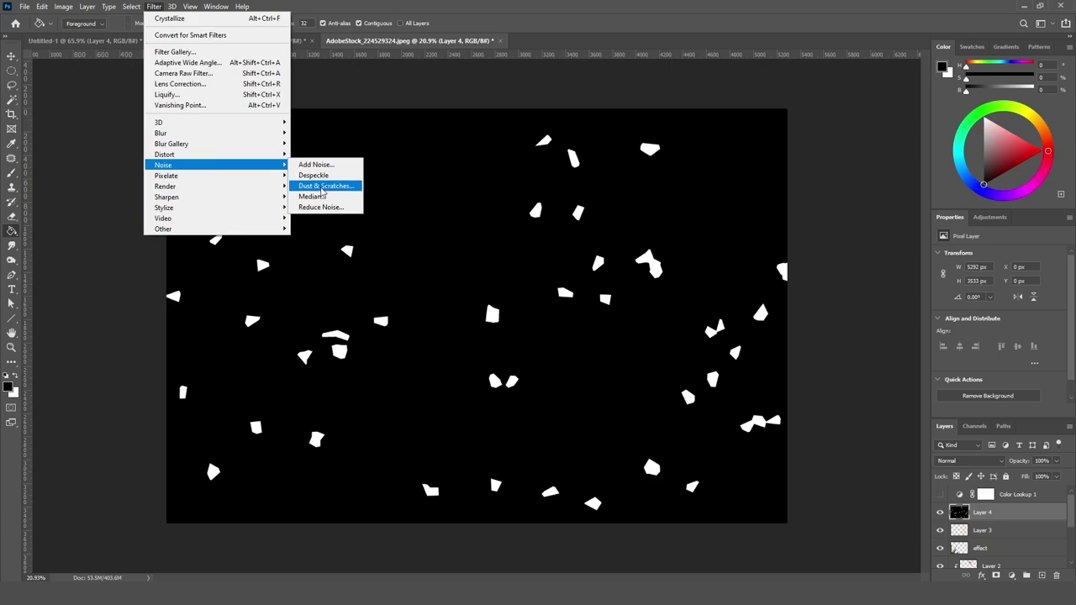
# - Round off the shards with Dust & Scratches at radius 27
pyautogui.click(322, 186)
pyautogui.moveTo(686, 305); pyautogui.dragTo(685, 306)
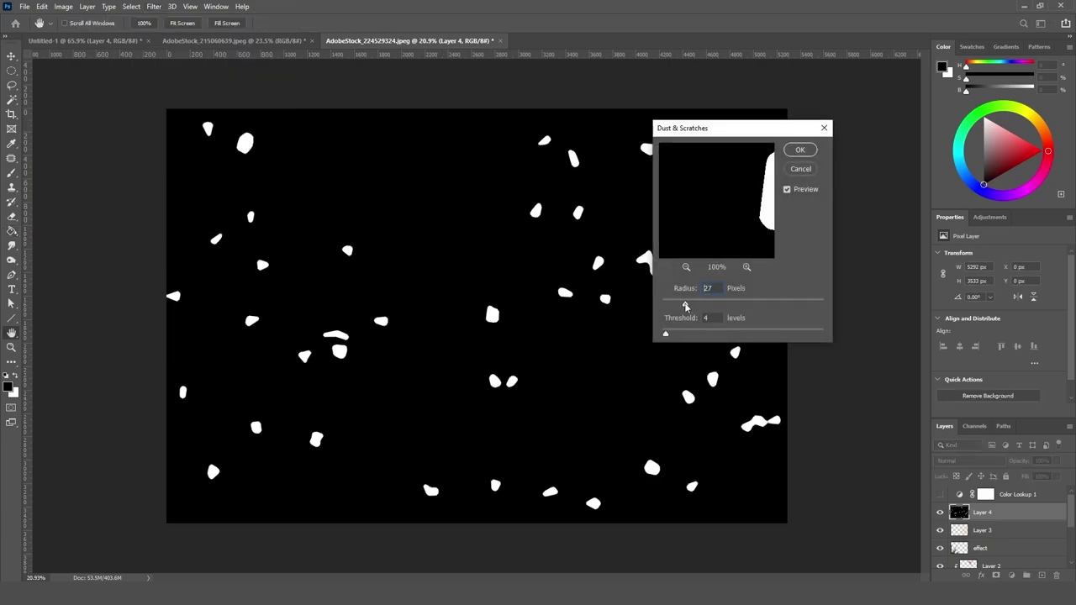
pyautogui.click(809, 149)
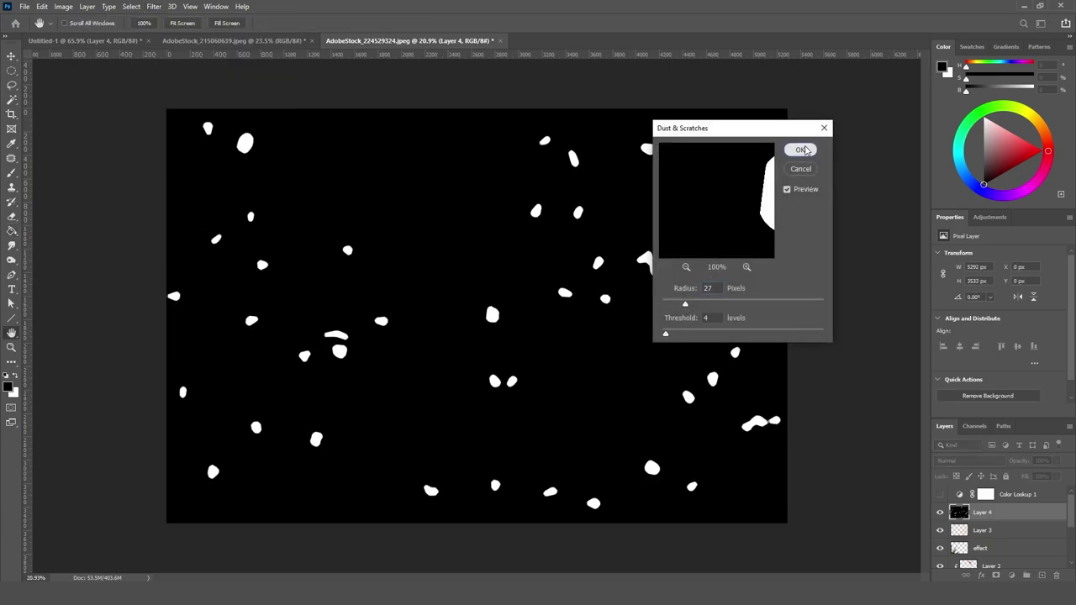
# - Load a channel as a selection, mask Layer 4 to the white blobs and apply the mask
pyautogui.click(974, 426)
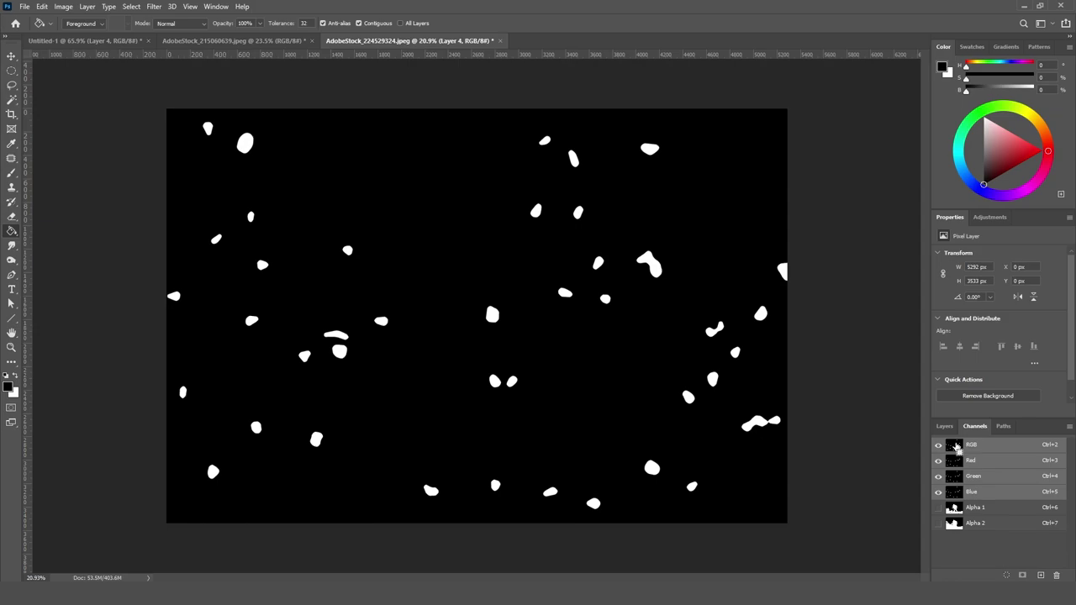
pyautogui.keyDown('ctrl'); pyautogui.click(955, 446); pyautogui.keyUp('ctrl')
pyautogui.click(945, 426)
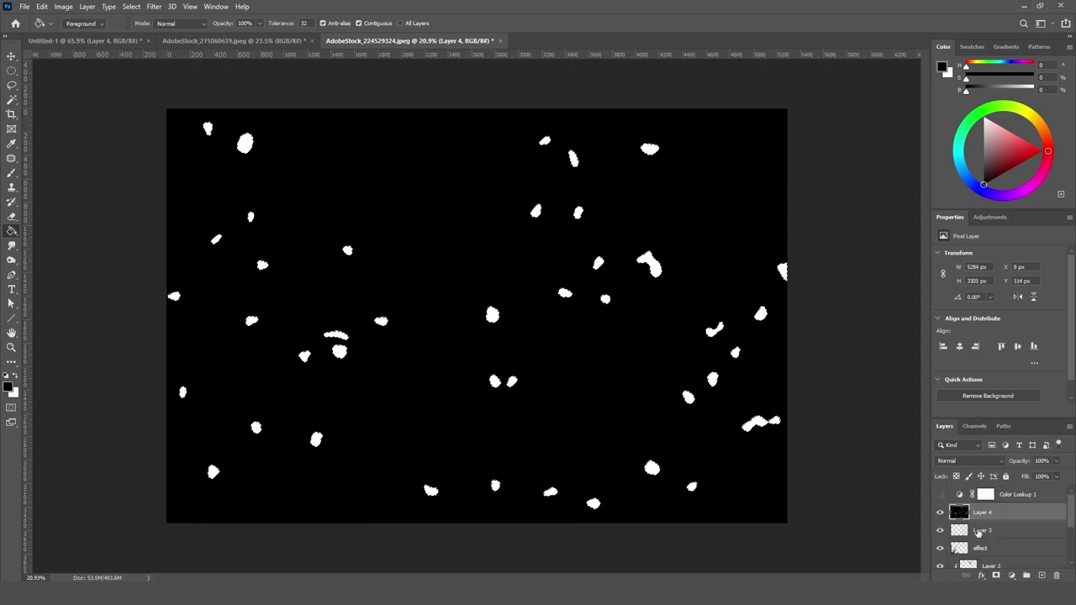
pyautogui.click(989, 512)
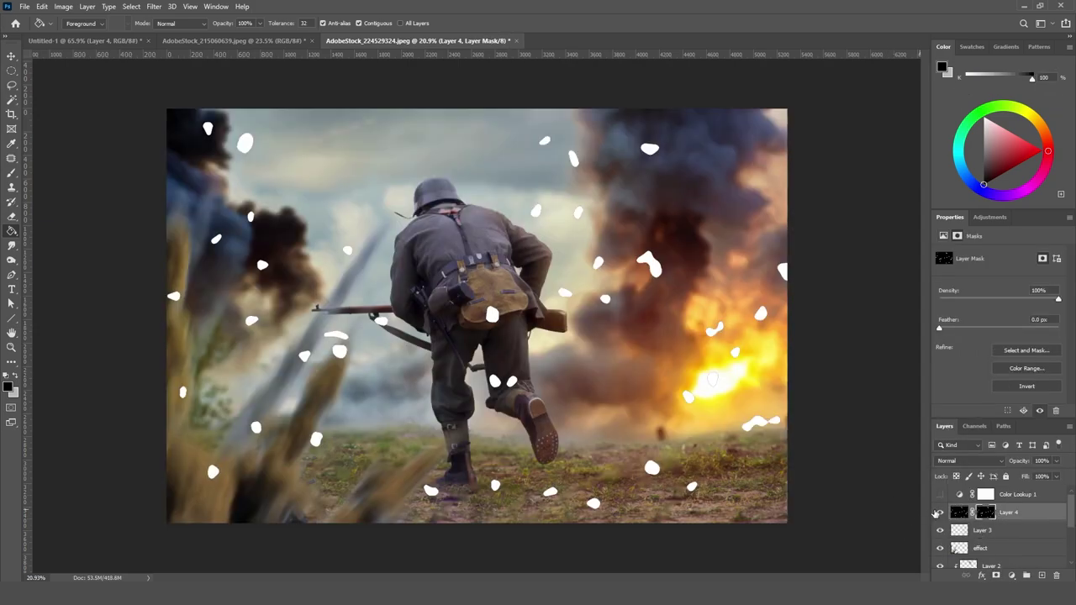
pyautogui.rightClick(989, 517)
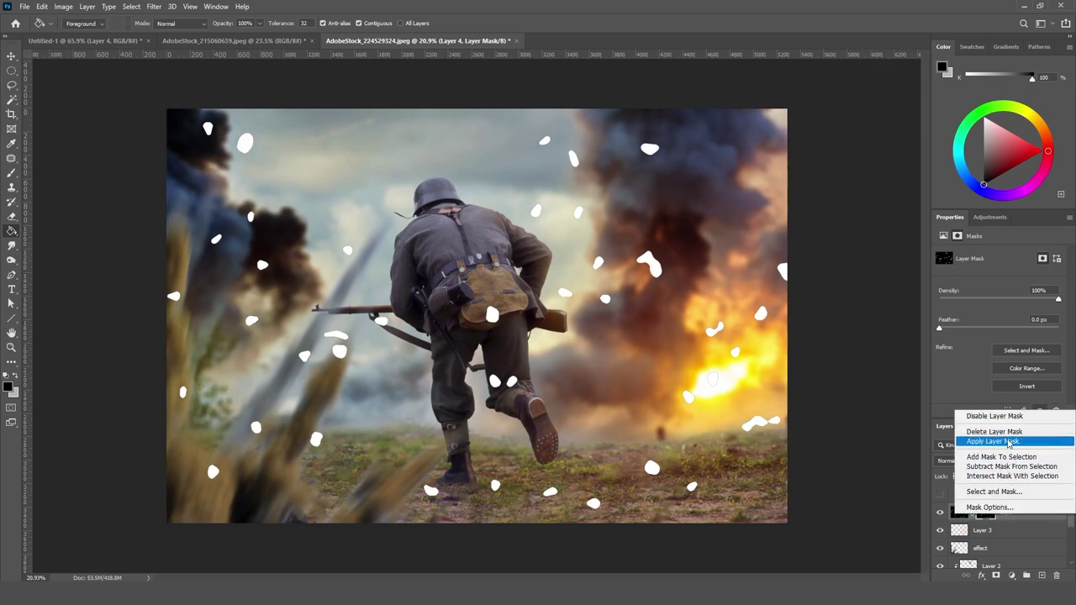
pyautogui.click(1007, 443)
# - Raise Hue/Saturation lightness to +100 to turn the specks pure white
pyautogui.hotkey('ctrl', 'u')
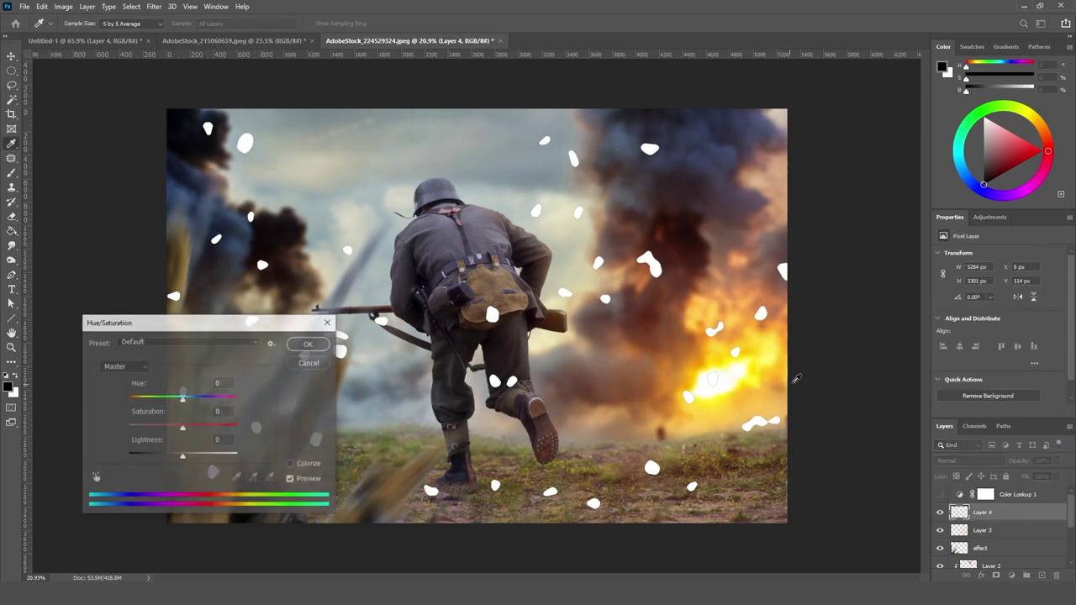
pyautogui.moveTo(183, 455); pyautogui.dragTo(349, 458)
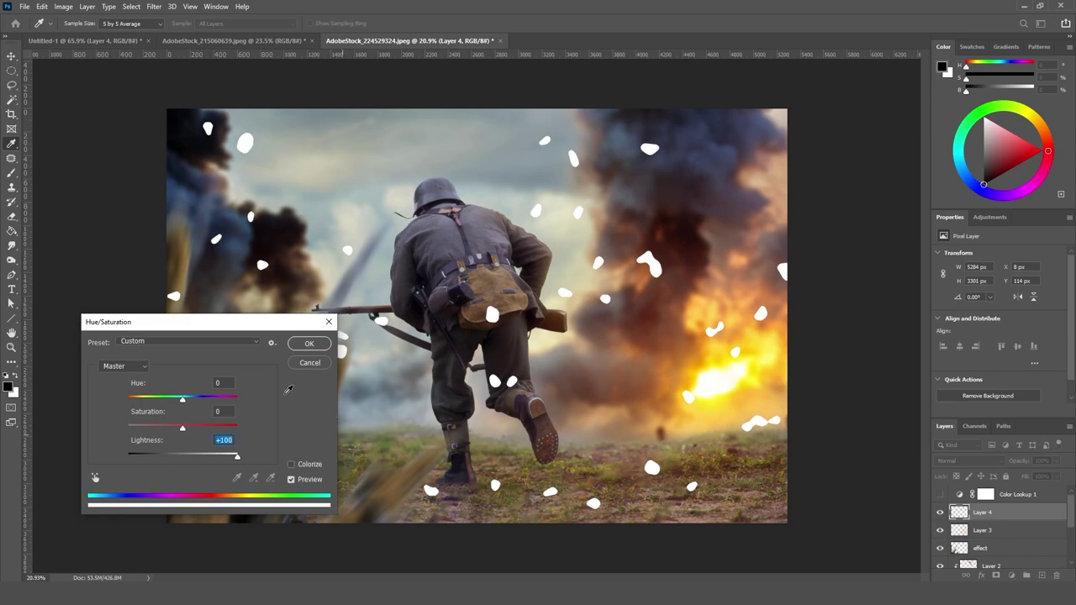
pyautogui.click(309, 344)
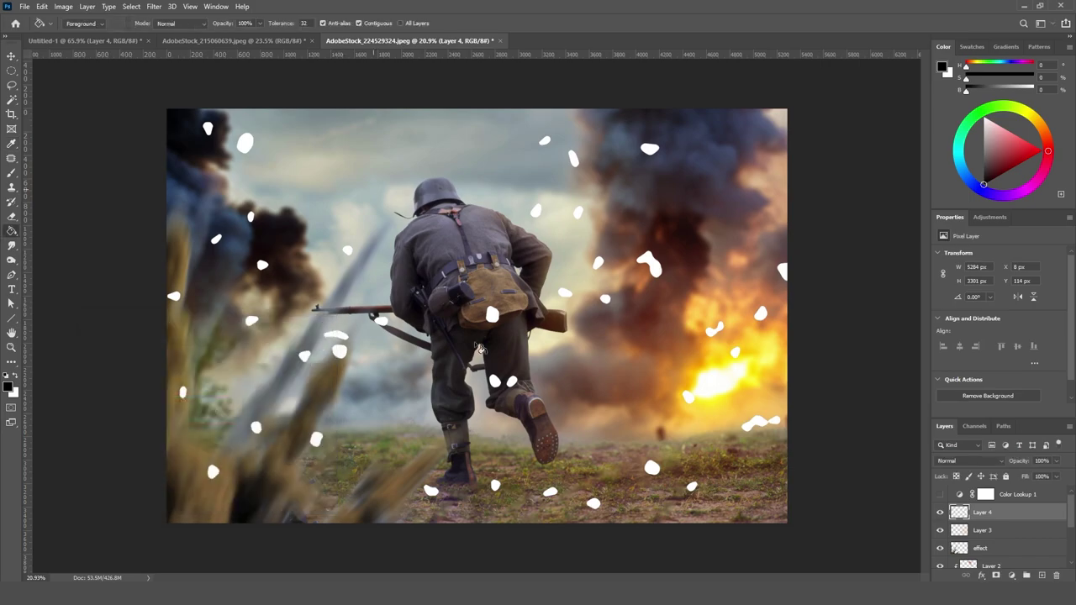
pyautogui.click(12, 55)
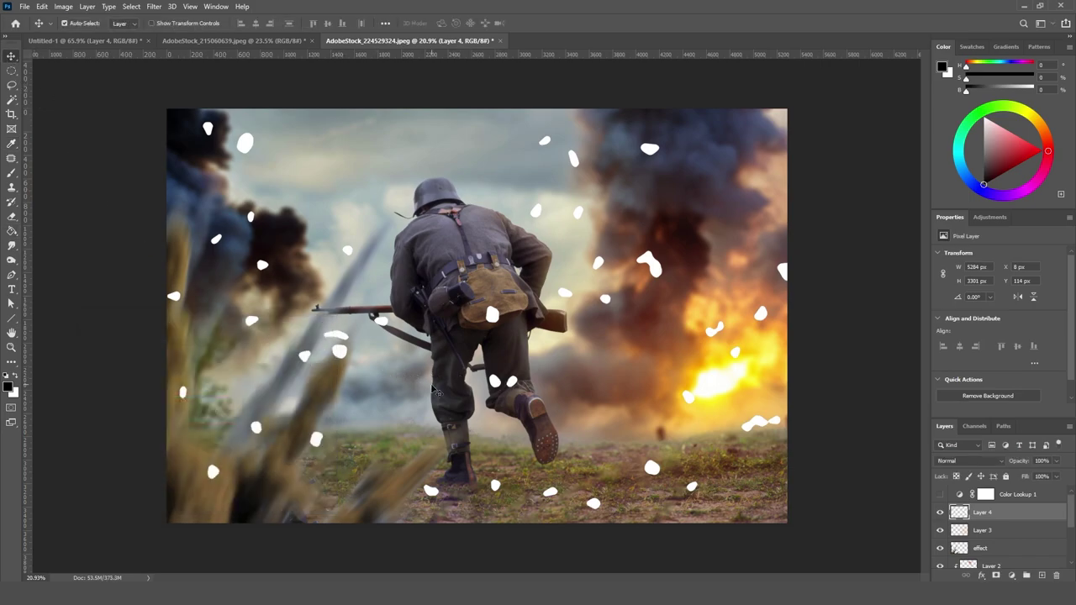
# - Copy the bottom-right grass strip from Layer 0 onto a new Layer 5 above Layer 4
pyautogui.rightClick(11, 70)
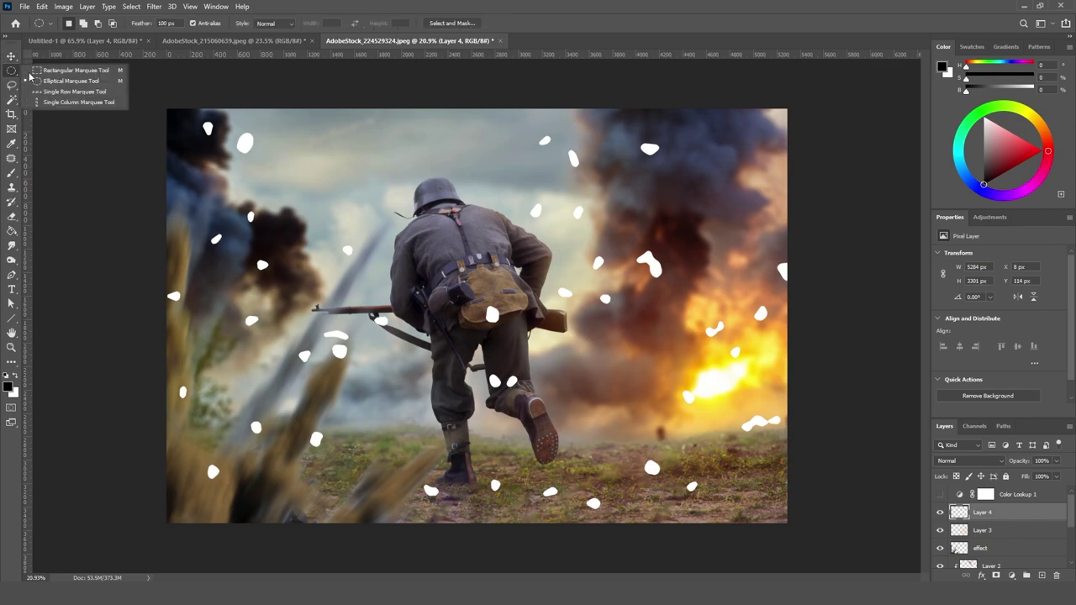
pyautogui.click(59, 69)
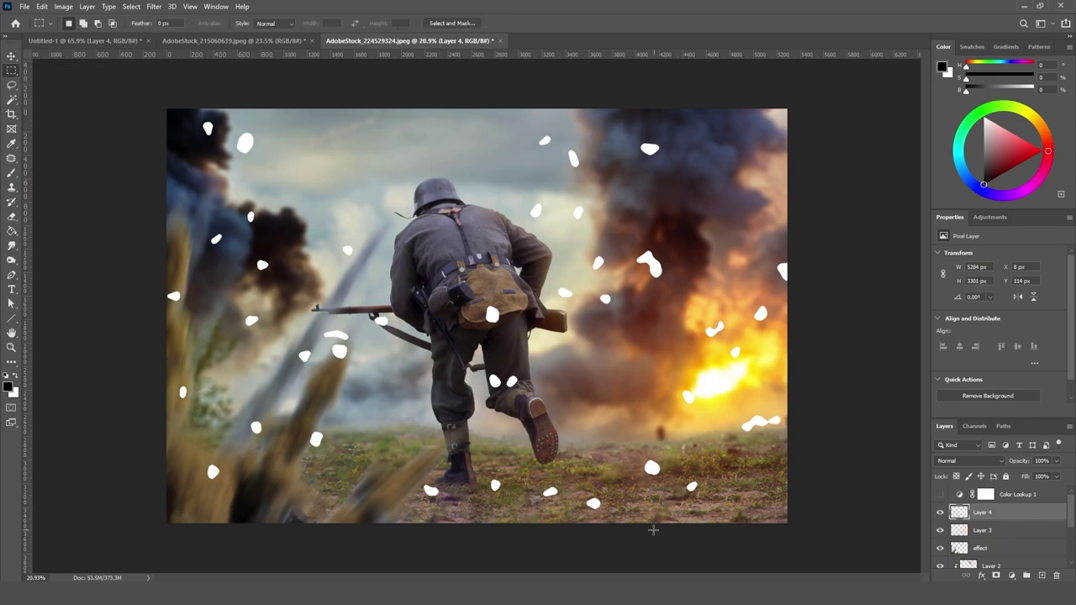
pyautogui.scroll(-3, 1000, 531)
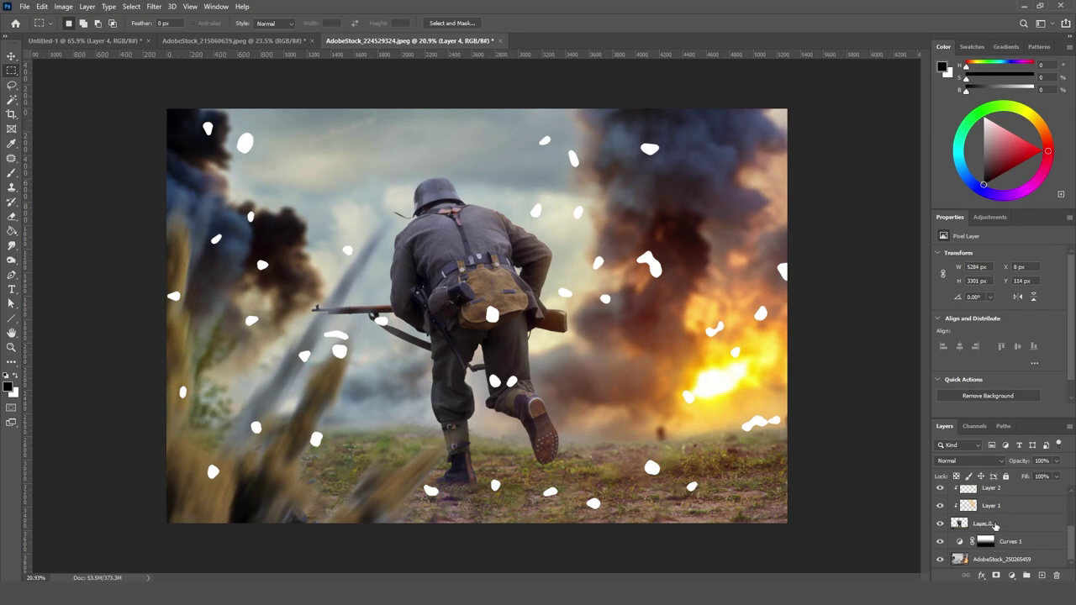
pyautogui.click(995, 525)
pyautogui.moveTo(491, 464); pyautogui.dragTo(903, 542)
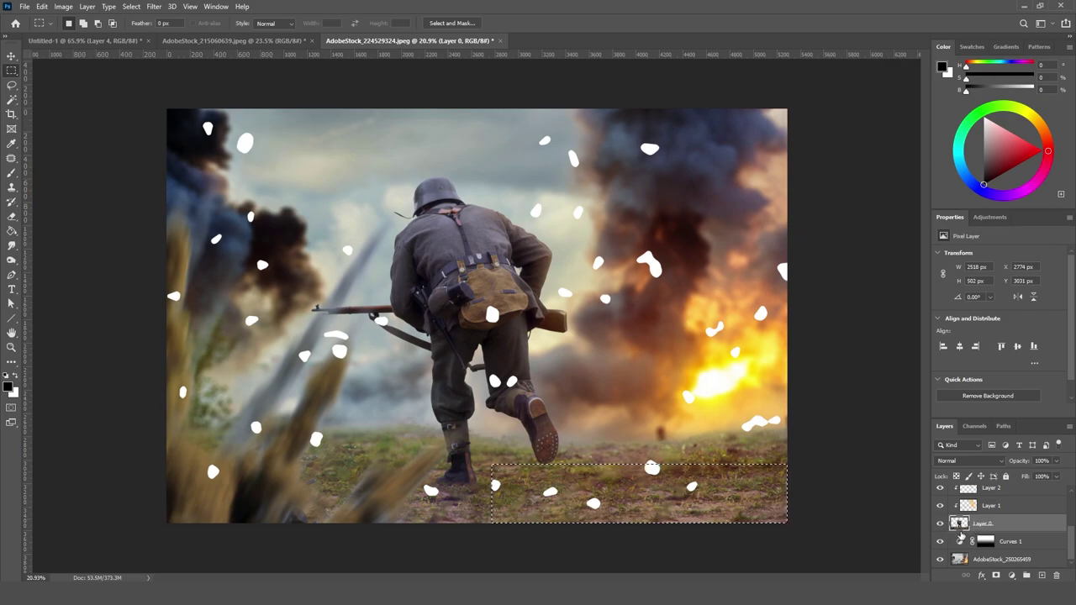
pyautogui.hotkey('ctrl', 'j')
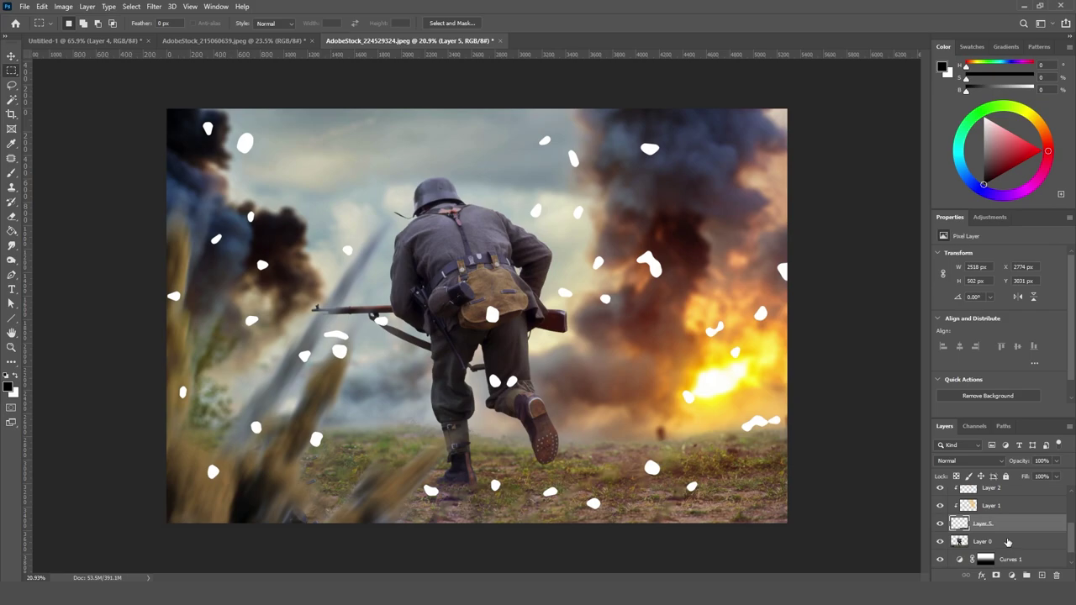
pyautogui.moveTo(1017, 523); pyautogui.dragTo(994, 511)
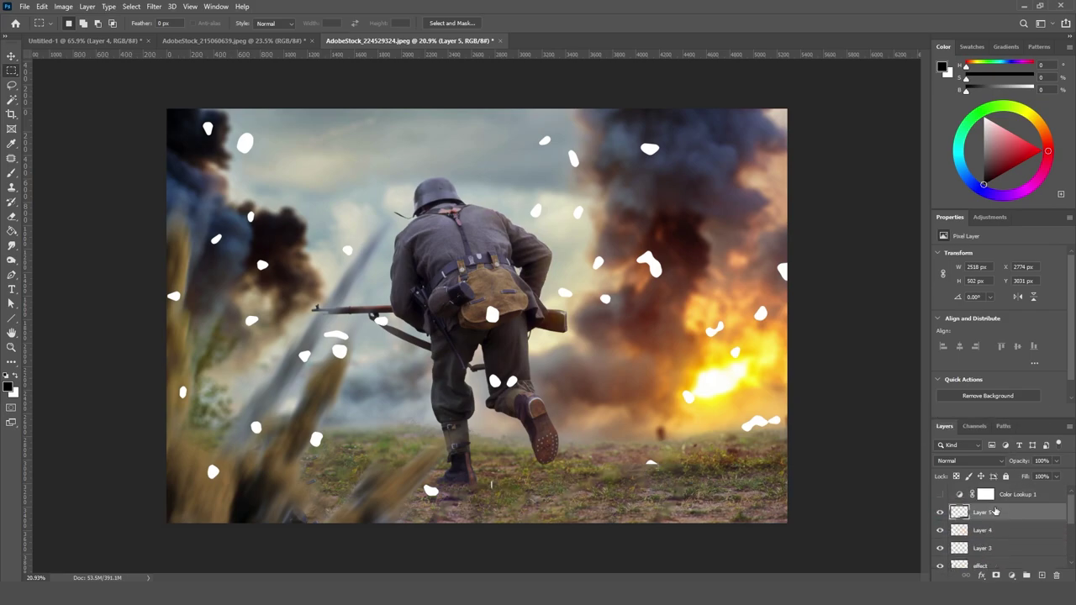
# - Duplicate Layer 5 into a new document named Ground
pyautogui.click(87, 6)
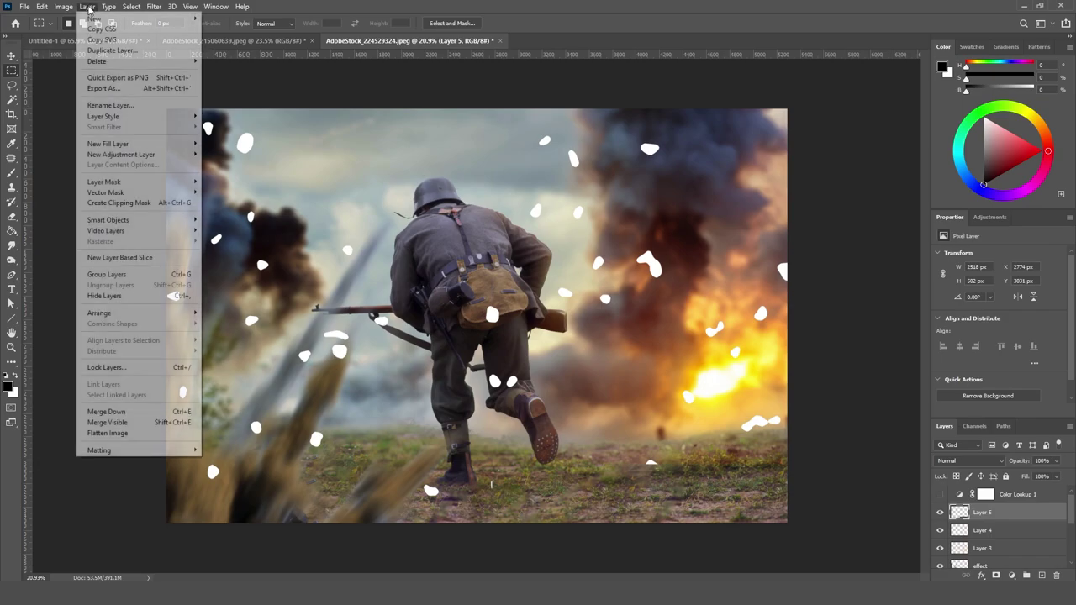
pyautogui.click(135, 52)
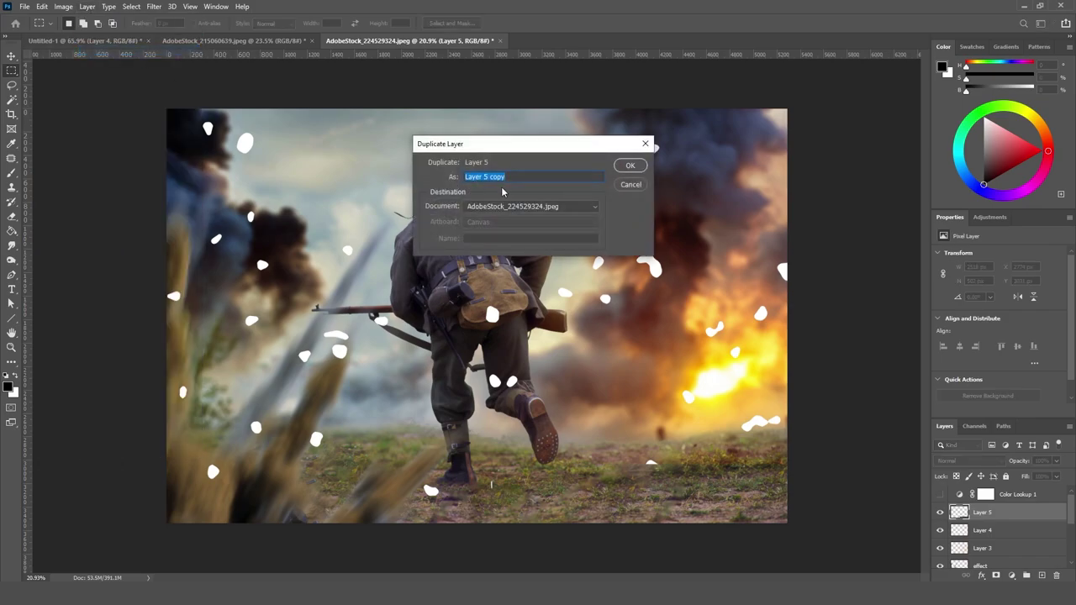
pyautogui.click(521, 209)
pyautogui.click(505, 243)
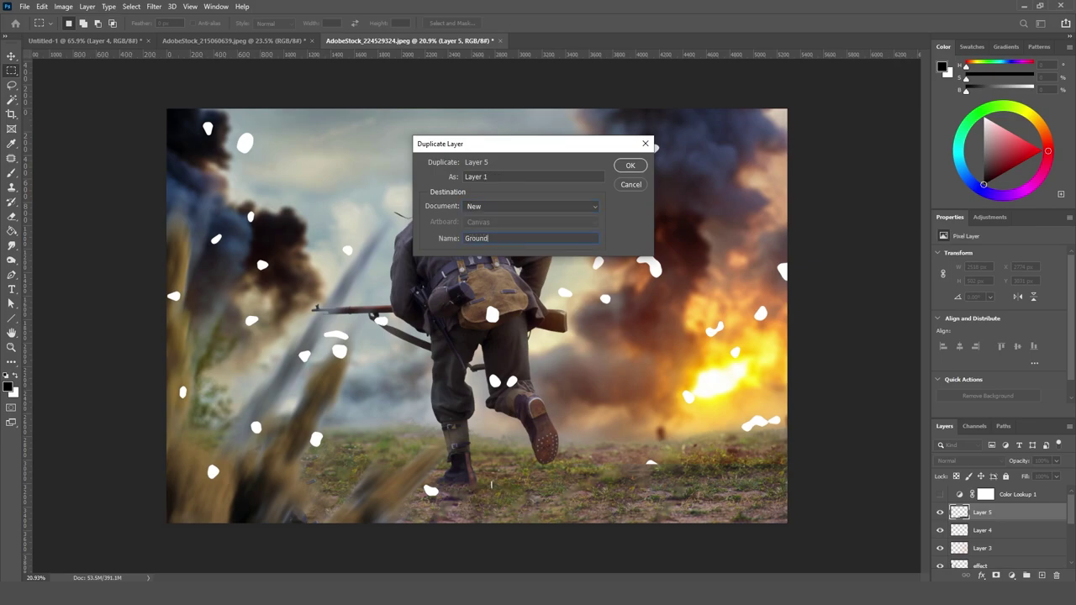
pyautogui.click(630, 167)
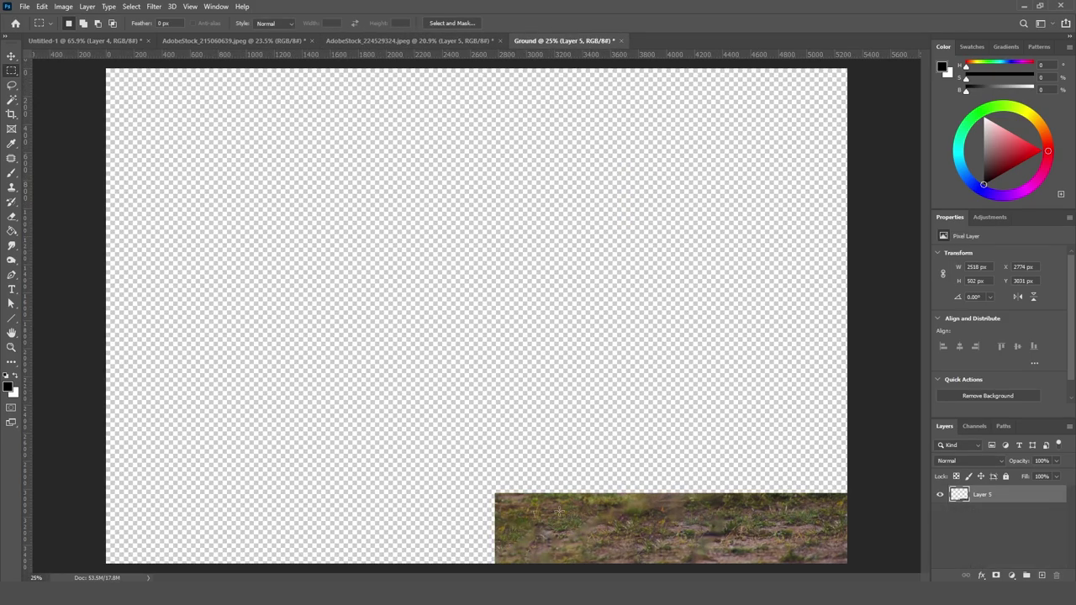
# - Crop the canvas to the grass strip and define it as a pattern named Ground
pyautogui.click(5, 117)
pyautogui.moveTo(107, 61); pyautogui.dragTo(301, 281)
pyautogui.press('Return')
pyautogui.click(42, 7)
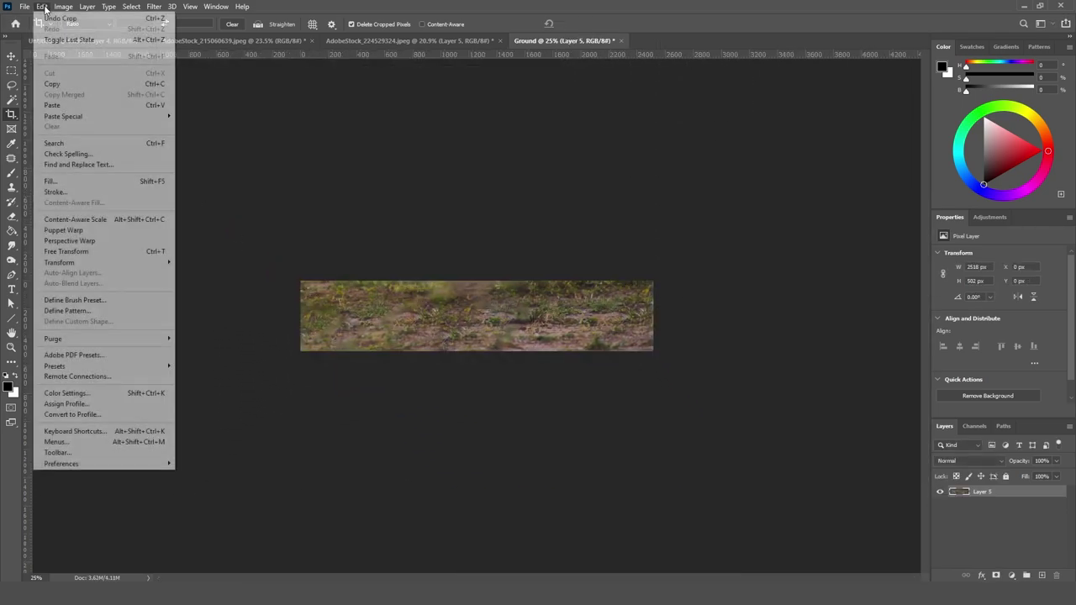
pyautogui.click(95, 311)
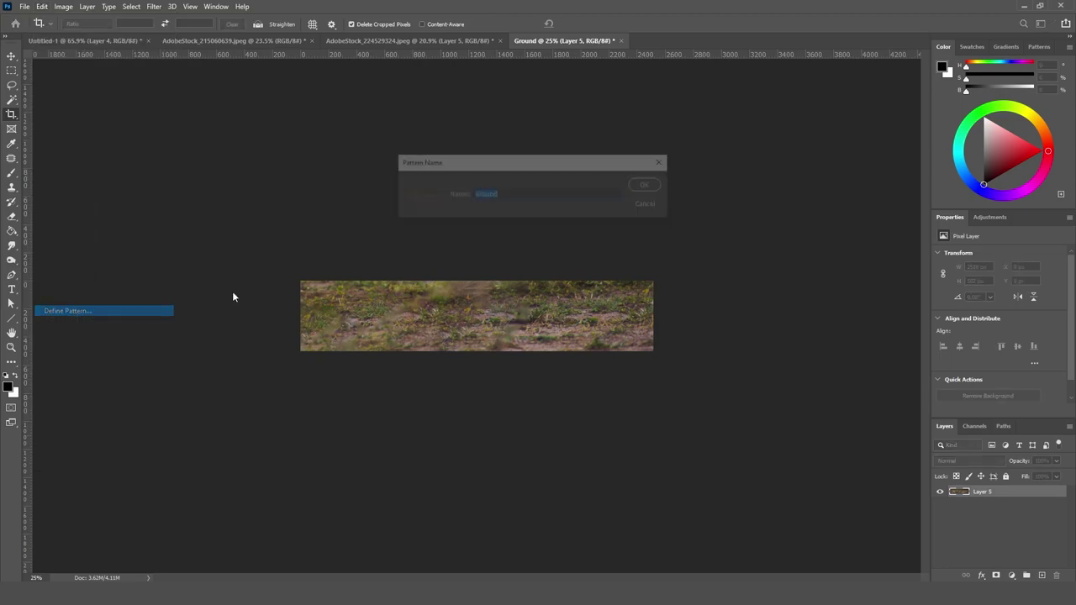
pyautogui.click(649, 185)
# - Close the Ground document without saving and return to the Move tool
pyautogui.click(621, 40)
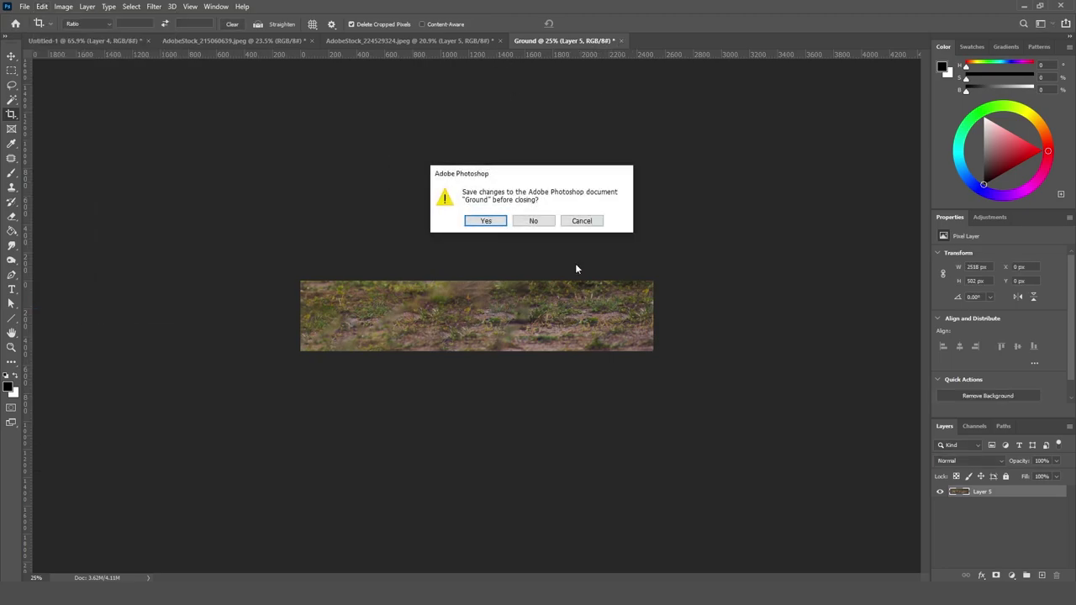
pyautogui.click(533, 220)
pyautogui.press('v')
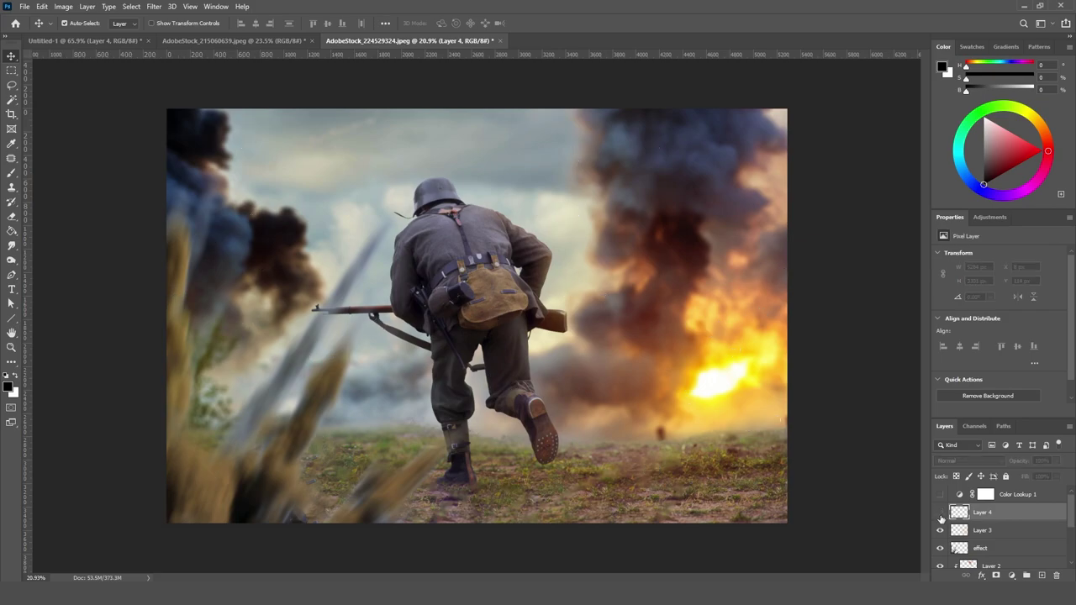
# - Give Layer 4 a Ground Pattern Overlay in Linear Burn at 35% scale, then enable Bevel & Emboss
pyautogui.doubleClick(1016, 516)
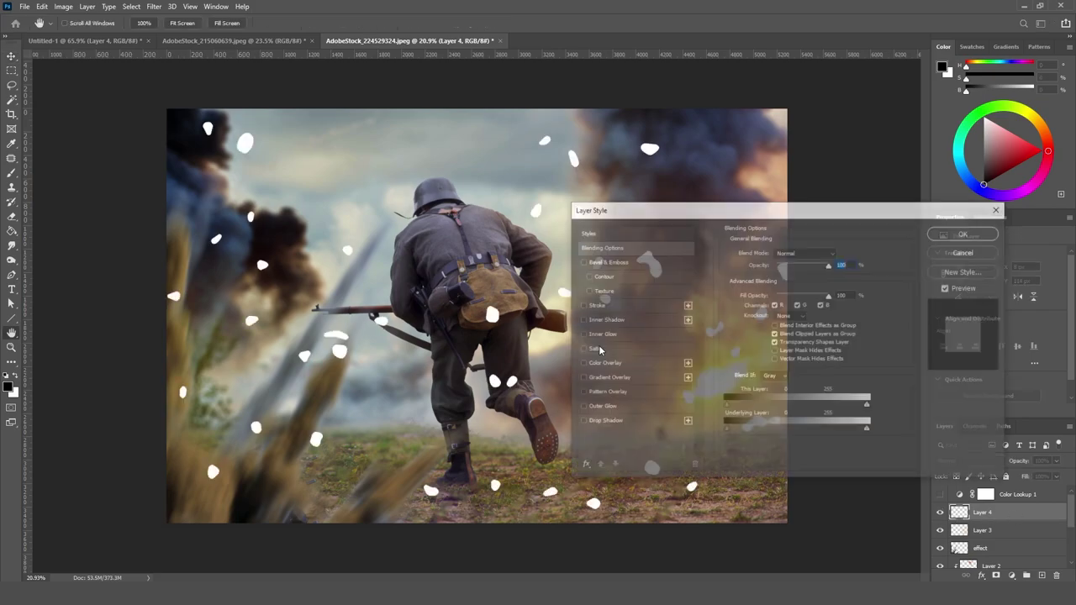
pyautogui.click(611, 398)
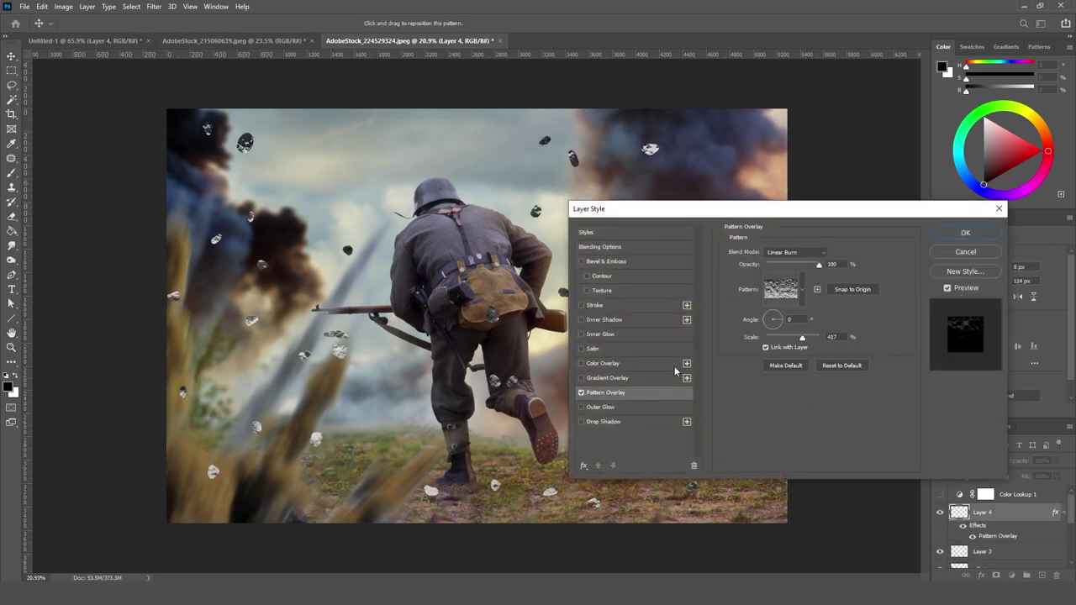
pyautogui.click(803, 289)
pyautogui.click(743, 380)
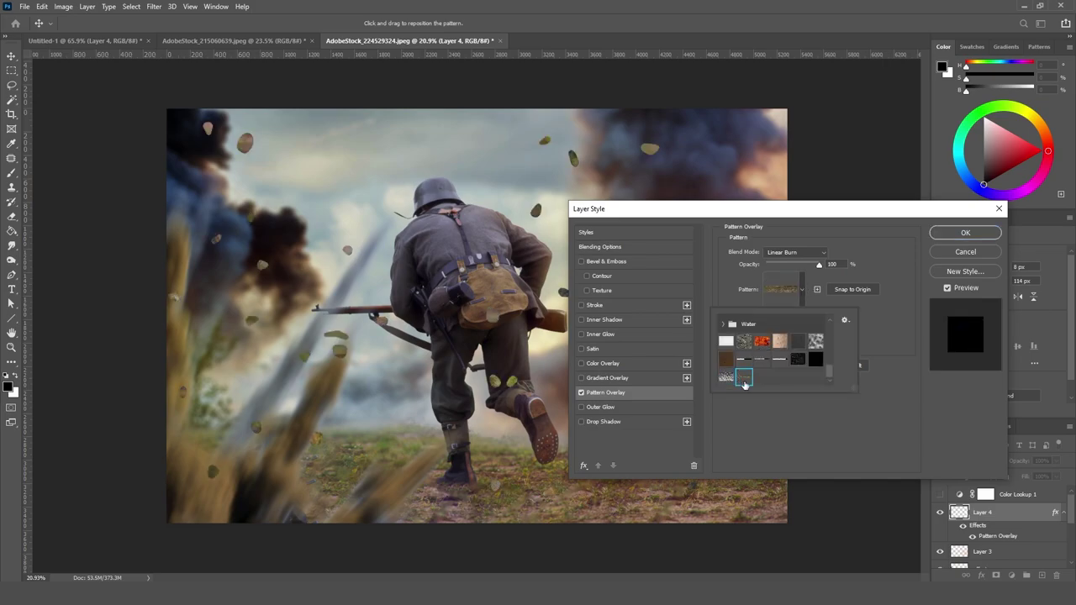
pyautogui.click(791, 454)
pyautogui.moveTo(793, 337); pyautogui.dragTo(775, 339)
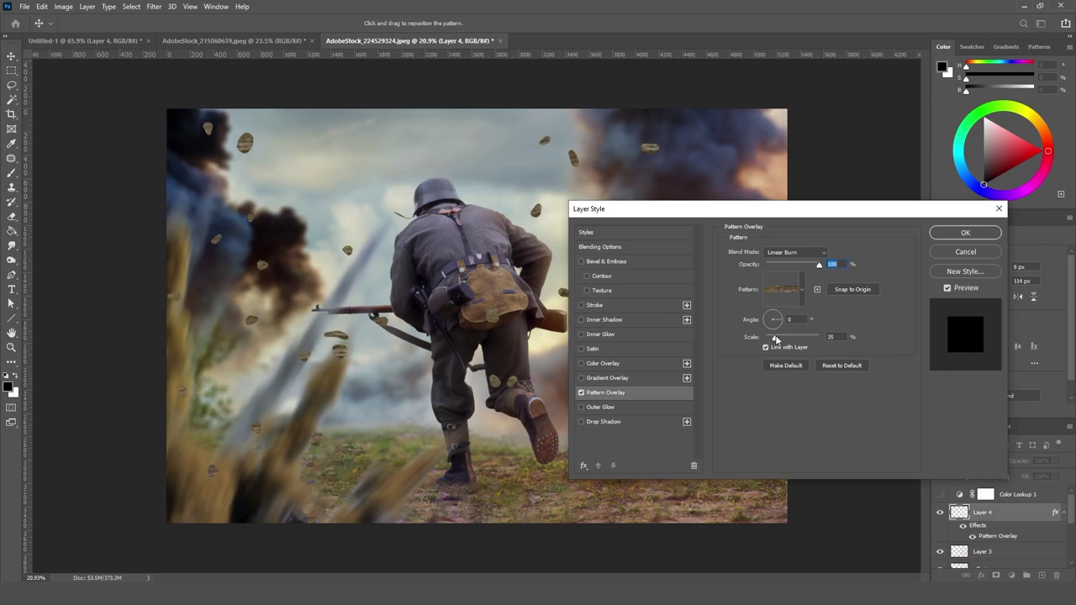
pyautogui.click(608, 261)
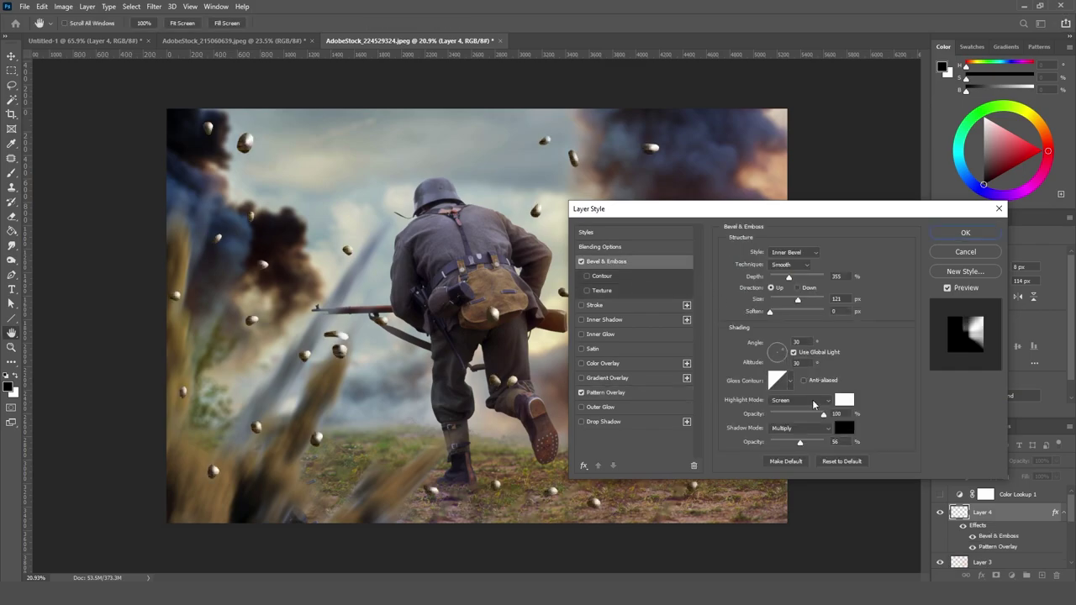
# - Set the bevel highlight to grey and the shadow to a brown sampled from the ground
pyautogui.moveTo(799, 216); pyautogui.dragTo(961, 164)
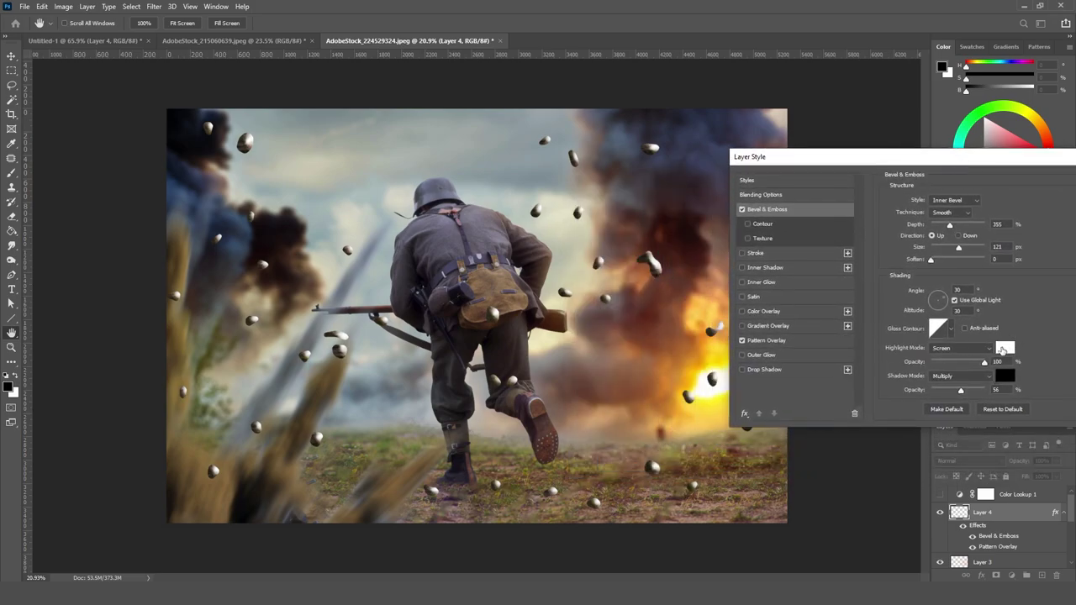
pyautogui.click(1001, 351)
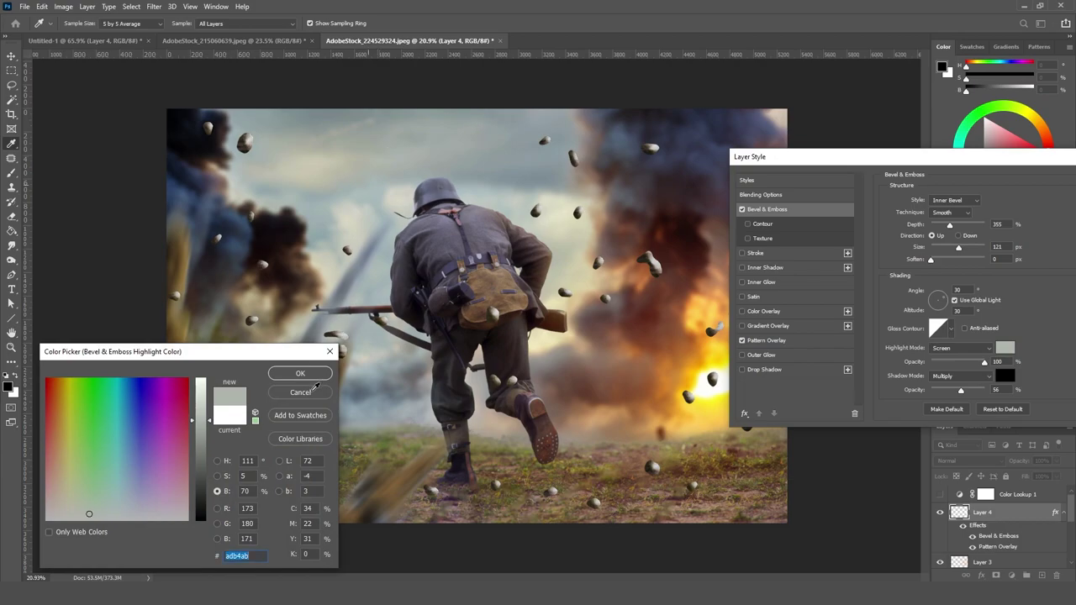
pyautogui.click(311, 376)
pyautogui.click(1004, 347)
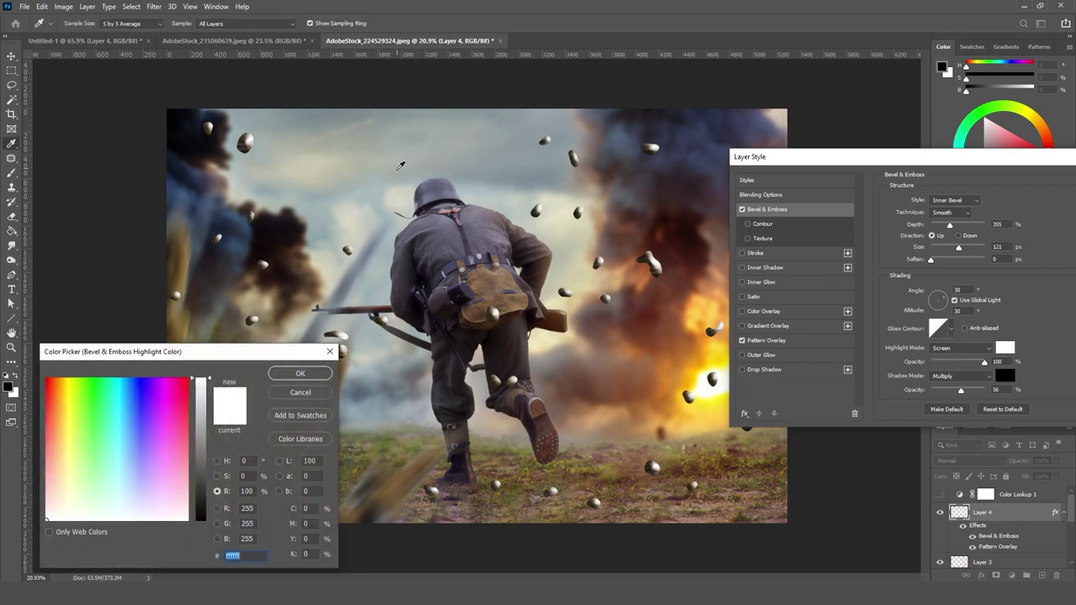
pyautogui.click(298, 373)
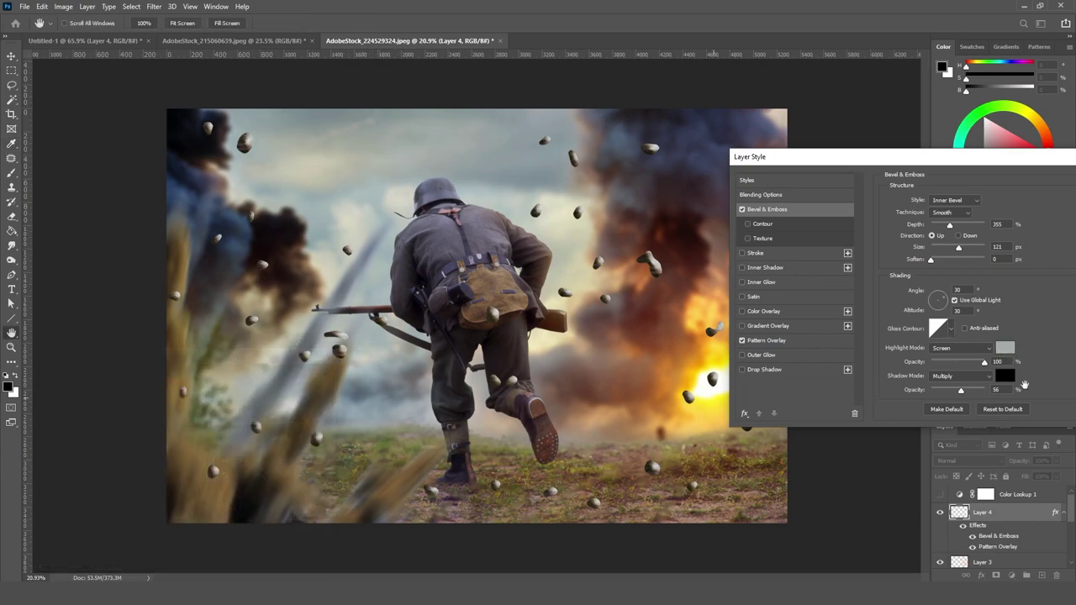
pyautogui.click(1006, 376)
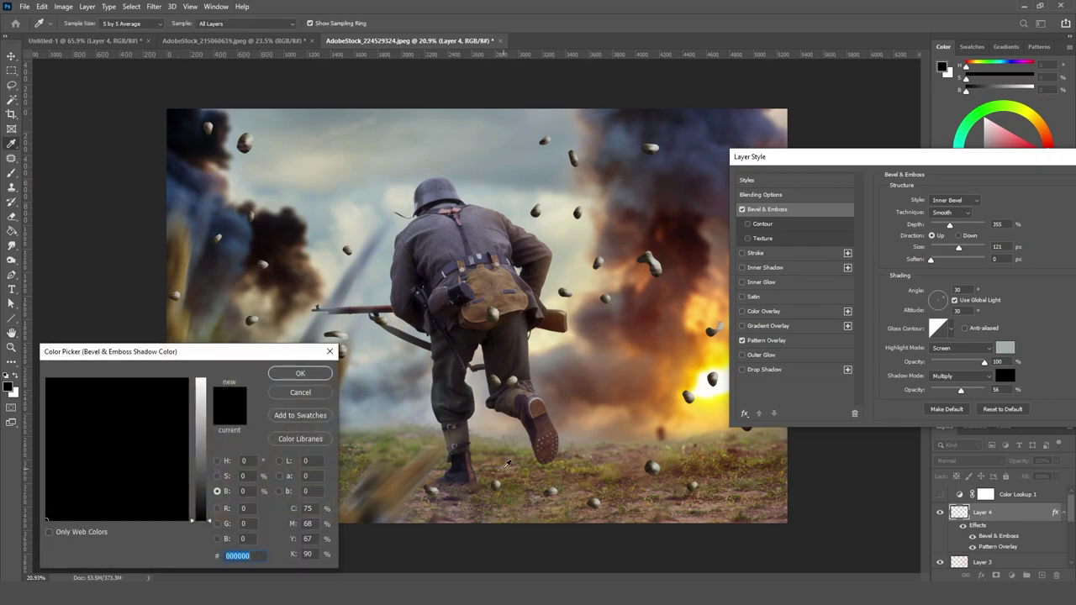
pyautogui.click(283, 278)
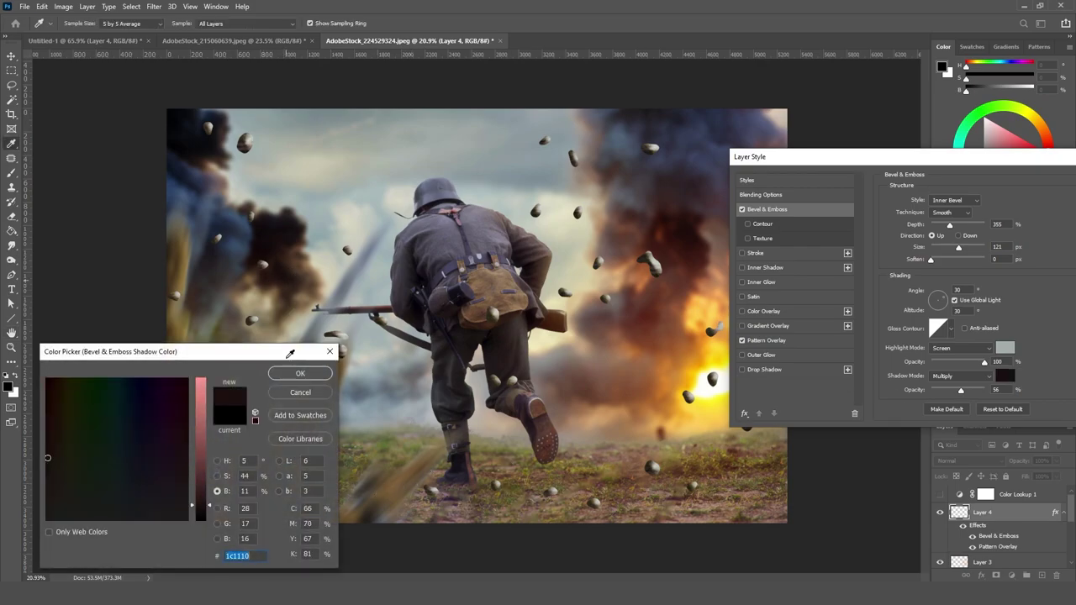
pyautogui.click(609, 482)
pyautogui.click(308, 376)
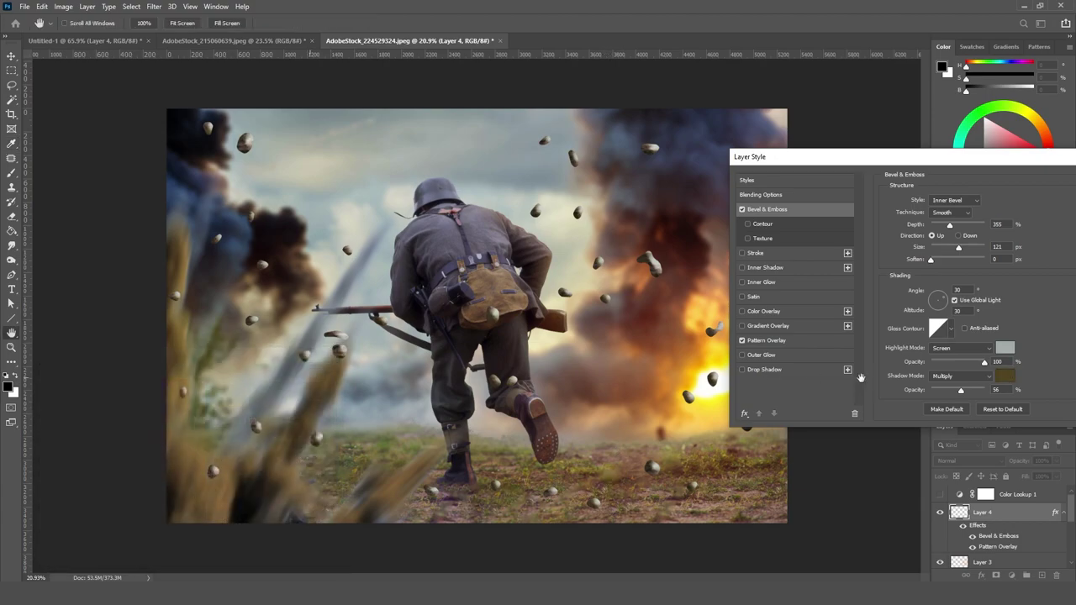
# - Set both bevel highlight and shadow modes to Overlay, reduce the size, and raise depth to 605%
pyautogui.click(948, 356)
pyautogui.click(950, 434)
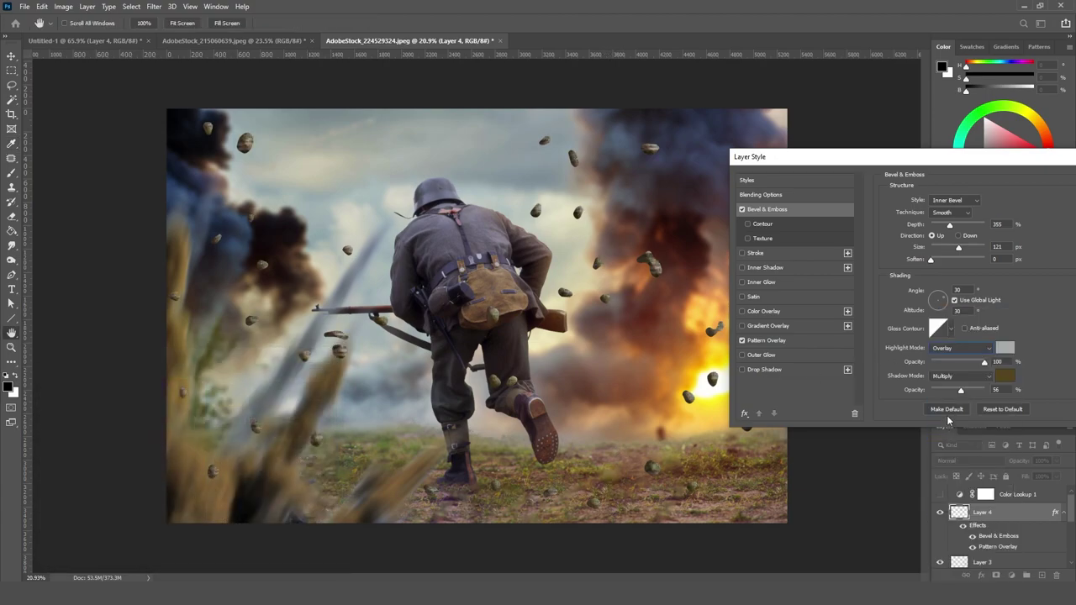
pyautogui.click(958, 376)
pyautogui.click(955, 440)
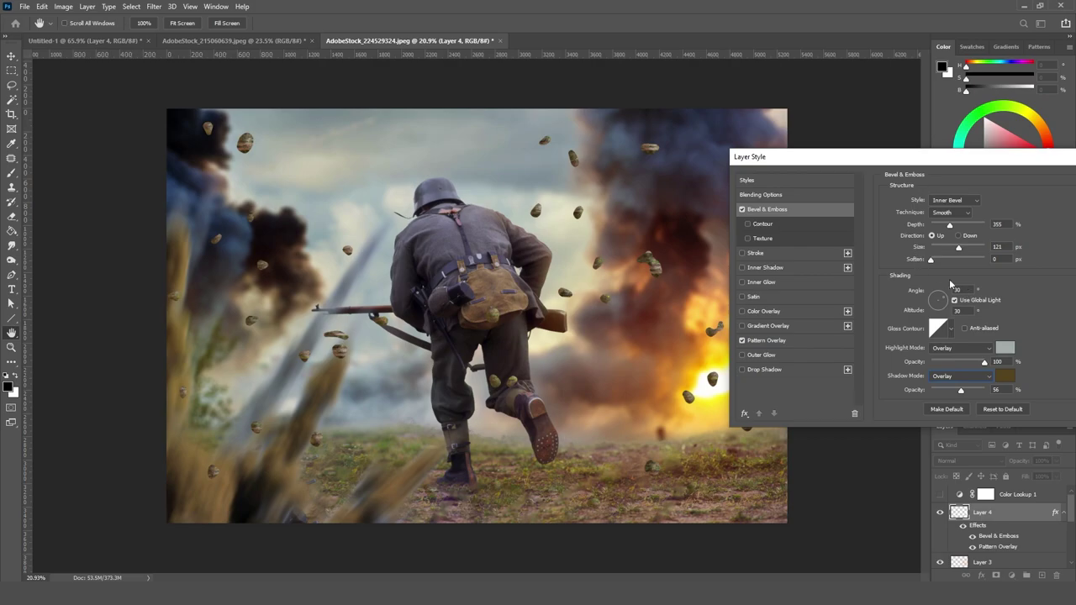
pyautogui.moveTo(957, 250); pyautogui.dragTo(938, 251)
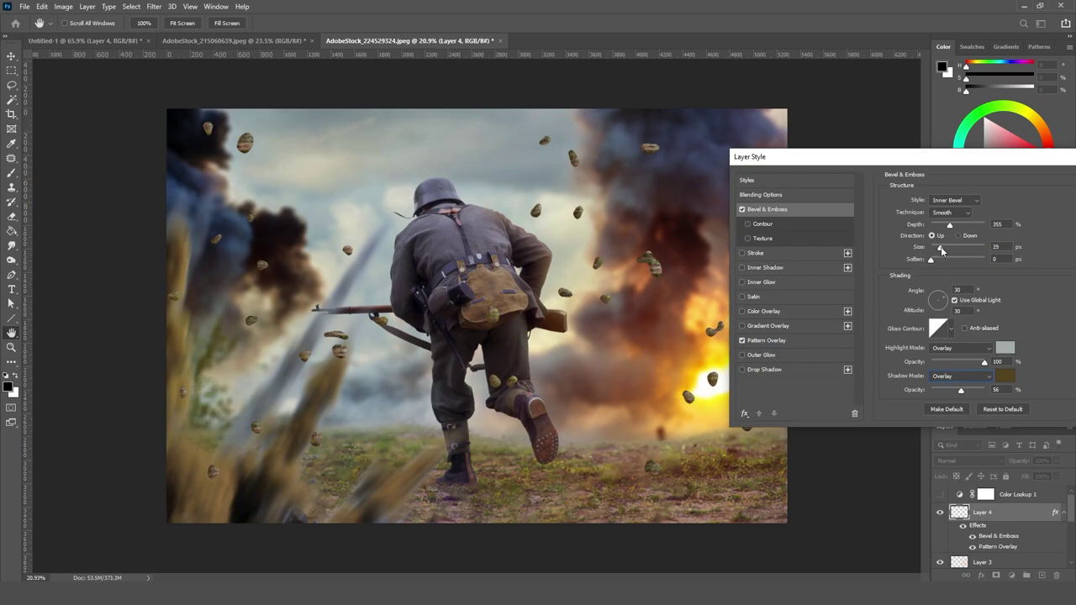
pyautogui.click(941, 250)
pyautogui.click(964, 226)
pyautogui.moveTo(789, 157); pyautogui.dragTo(730, 161)
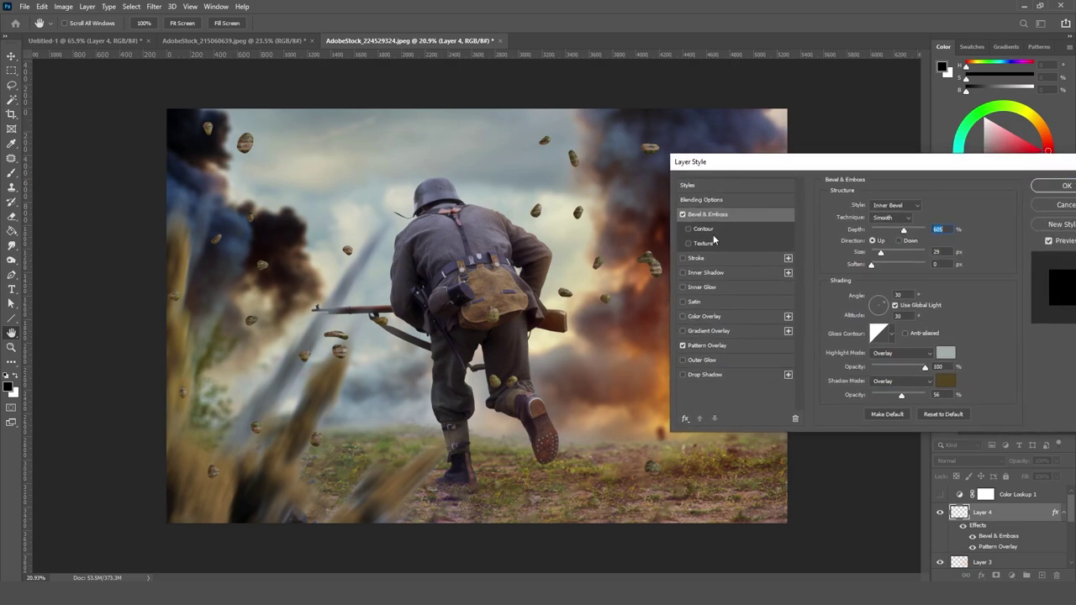
# - Add a 417%-scale texture to the bevel with depth -1000 and apply the style
pyautogui.click(712, 242)
pyautogui.click(880, 224)
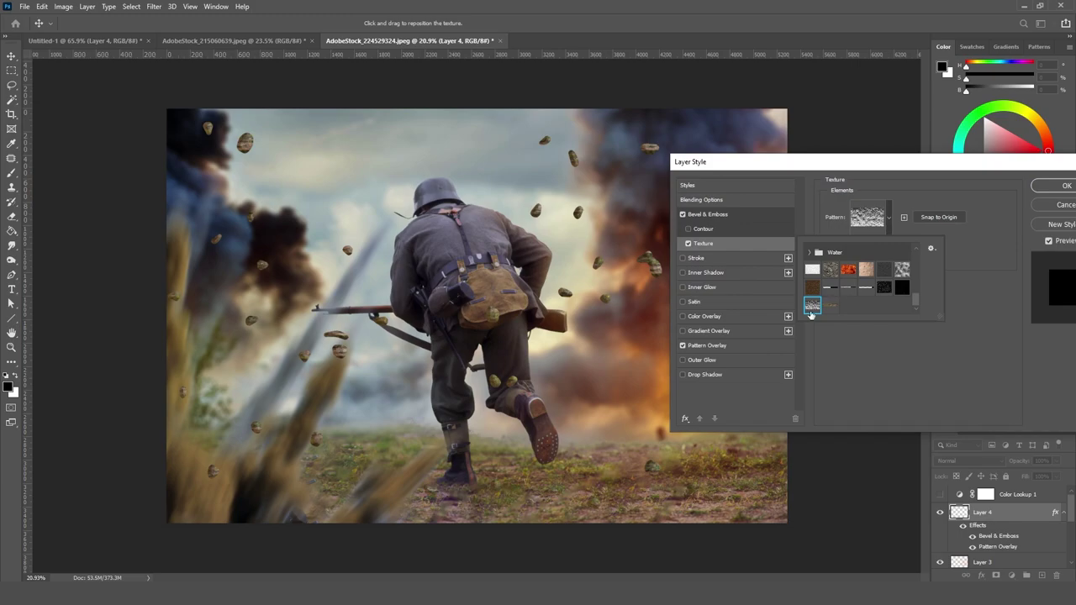
pyautogui.click(850, 361)
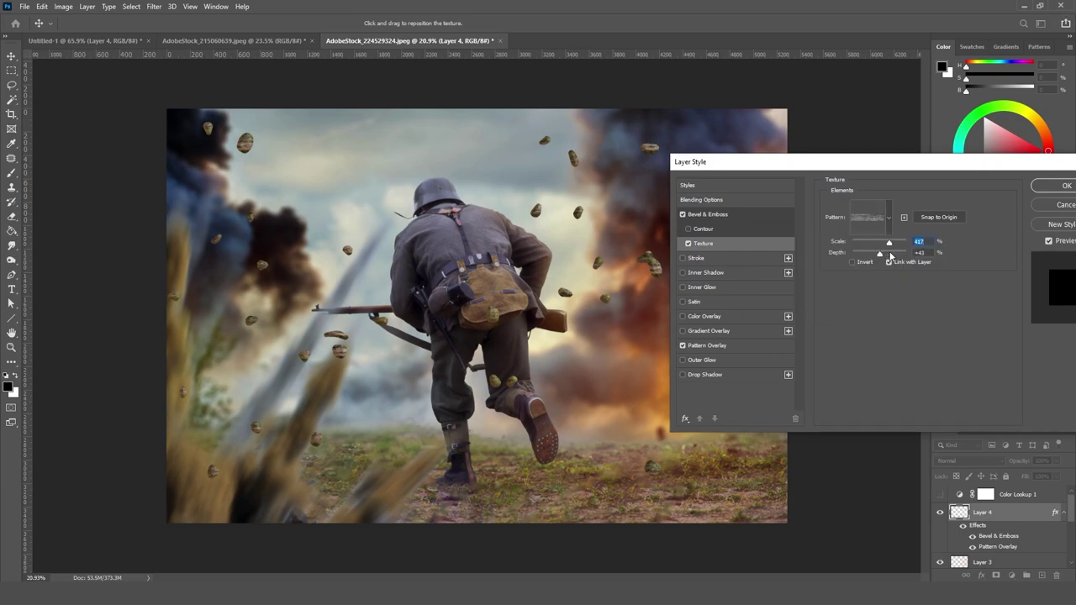
pyautogui.moveTo(869, 260); pyautogui.dragTo(857, 263)
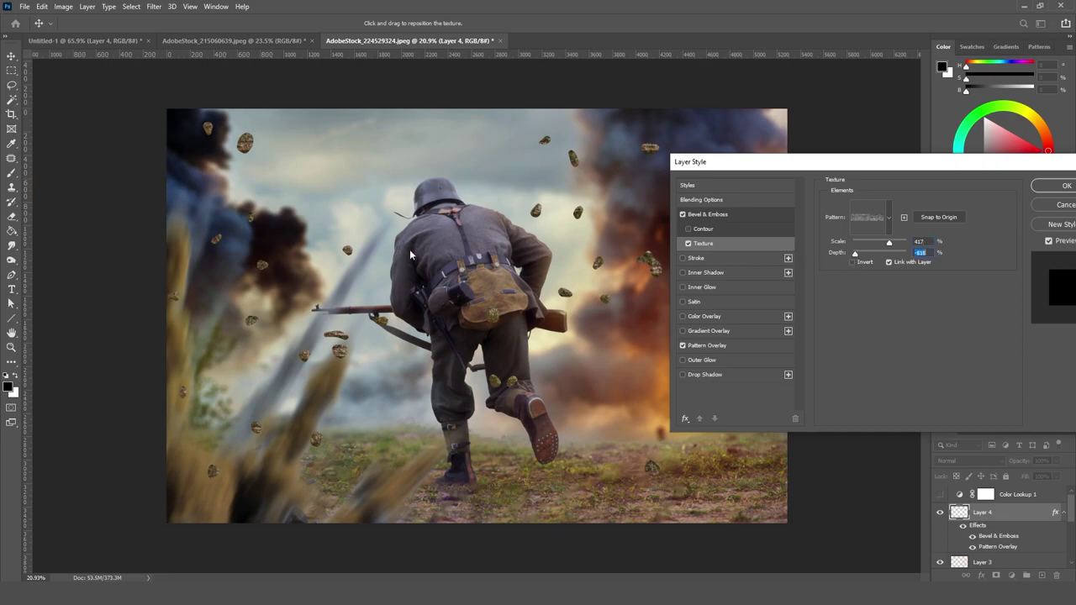
pyautogui.click(1052, 186)
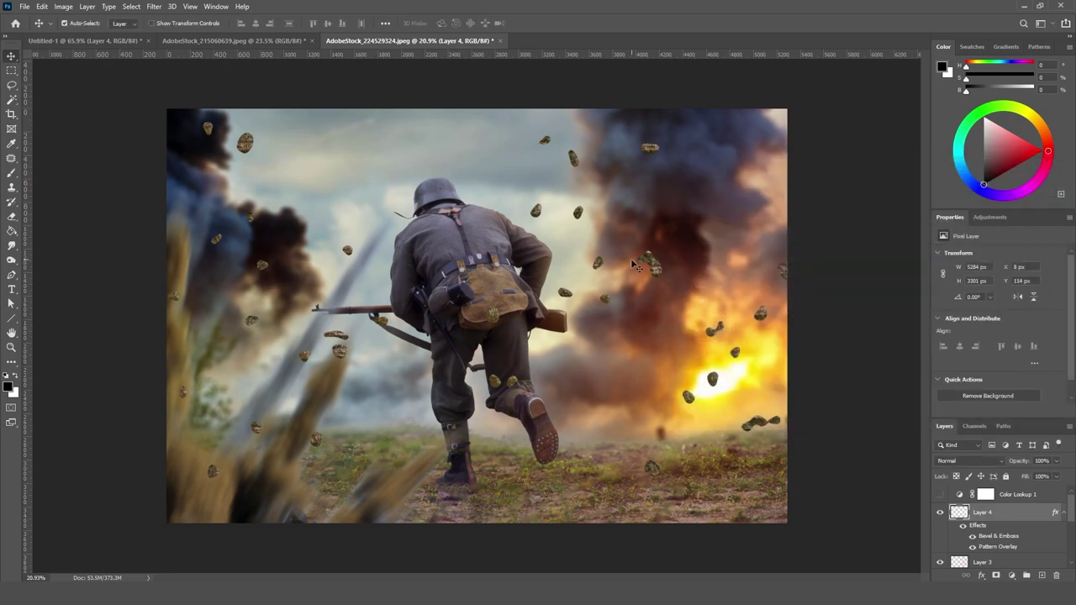
# - Scale the Layer 4 debris to about 79%, shift it down-left, and rasterize its layer style
pyautogui.hotkey('ctrl', 't')
pyautogui.moveTo(787, 122); pyautogui.dragTo(643, 168)
pyautogui.moveTo(570, 312); pyautogui.dragTo(552, 383)
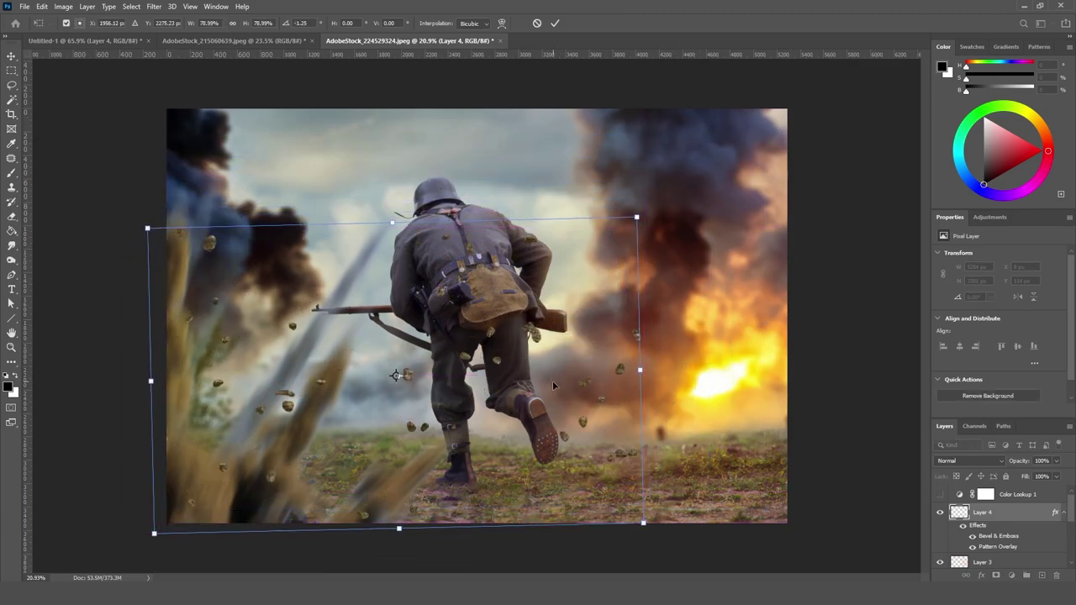
pyautogui.press('Return')
pyautogui.rightClick(1009, 515)
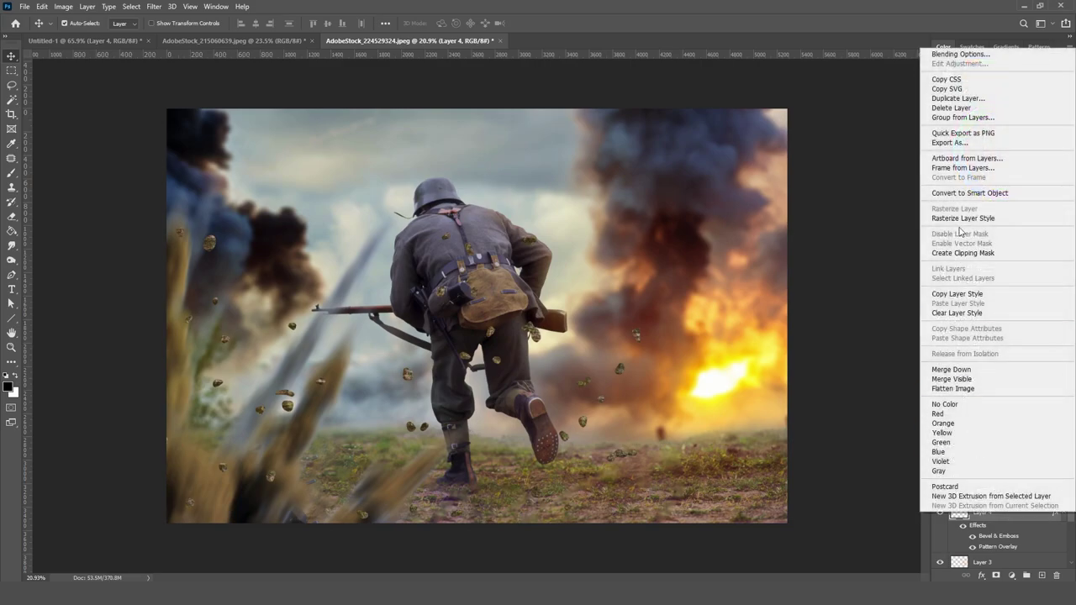
pyautogui.click(969, 217)
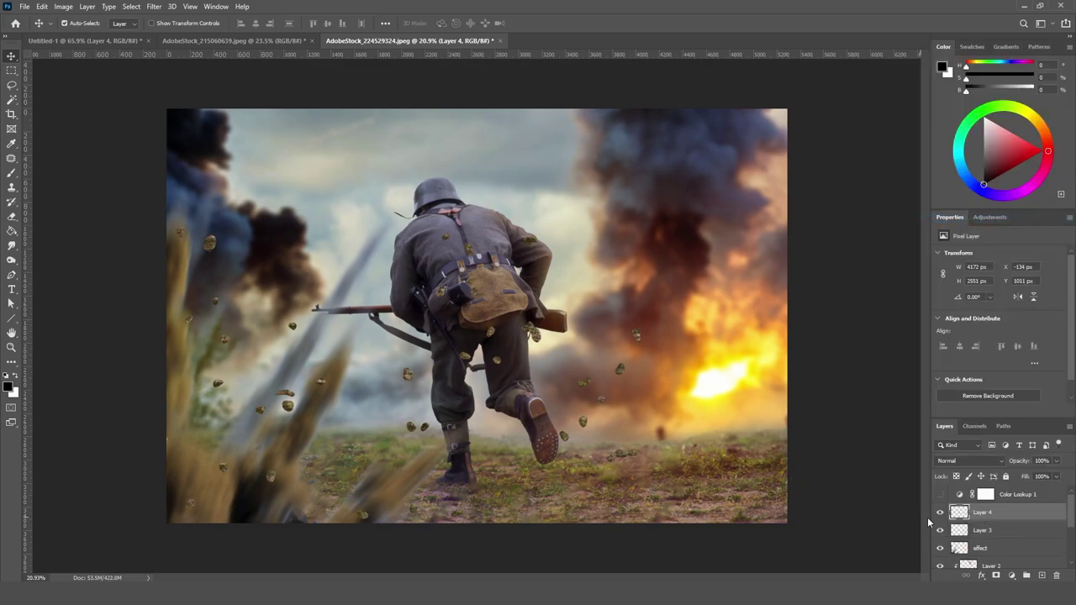
# - Try darkening the debris to −20 lightness in Hue/Saturation, then cancel it
pyautogui.hotkey('ctrl', 'u')
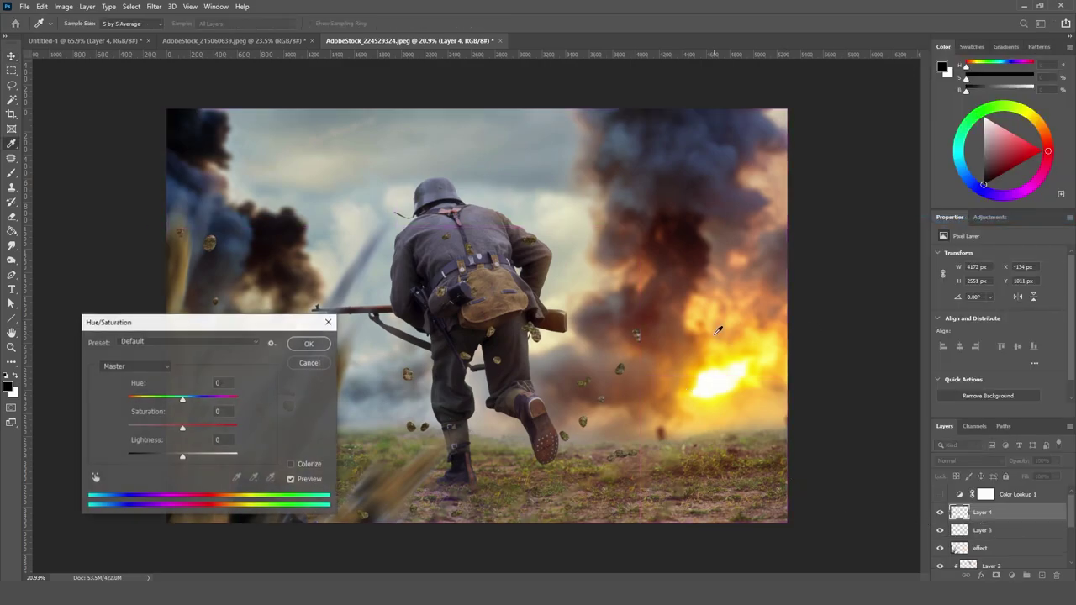
pyautogui.moveTo(182, 457); pyautogui.dragTo(167, 458)
pyautogui.moveTo(263, 323); pyautogui.dragTo(840, 241)
pyautogui.moveTo(745, 372); pyautogui.dragTo(749, 373)
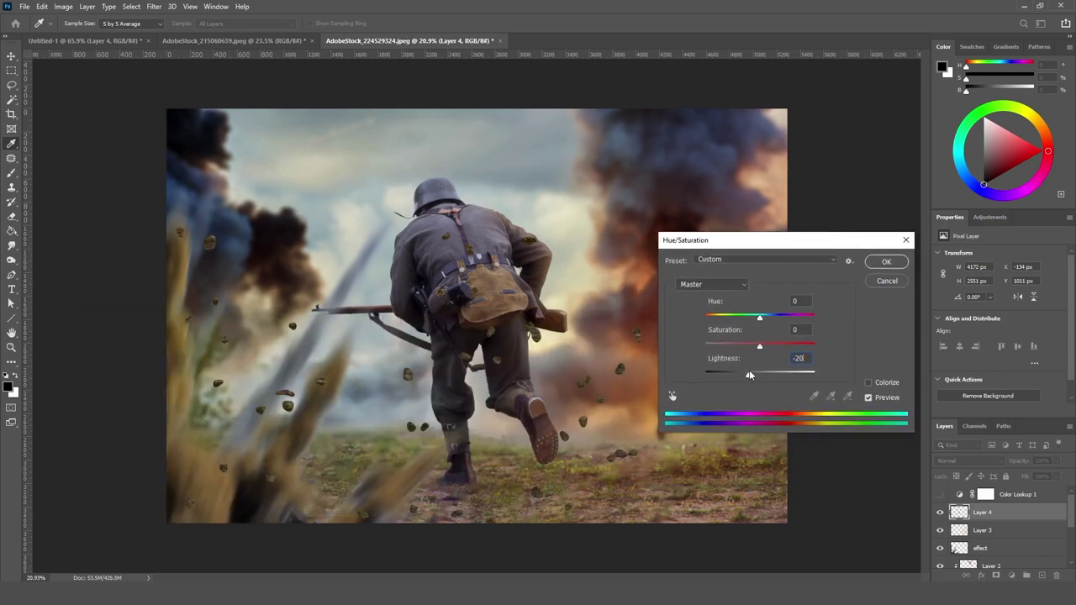
pyautogui.click(891, 282)
pyautogui.press('v')
# - Darken the debris with Levels: midtone 0.83 and output white 211
pyautogui.hotkey('ctrl', 'l')
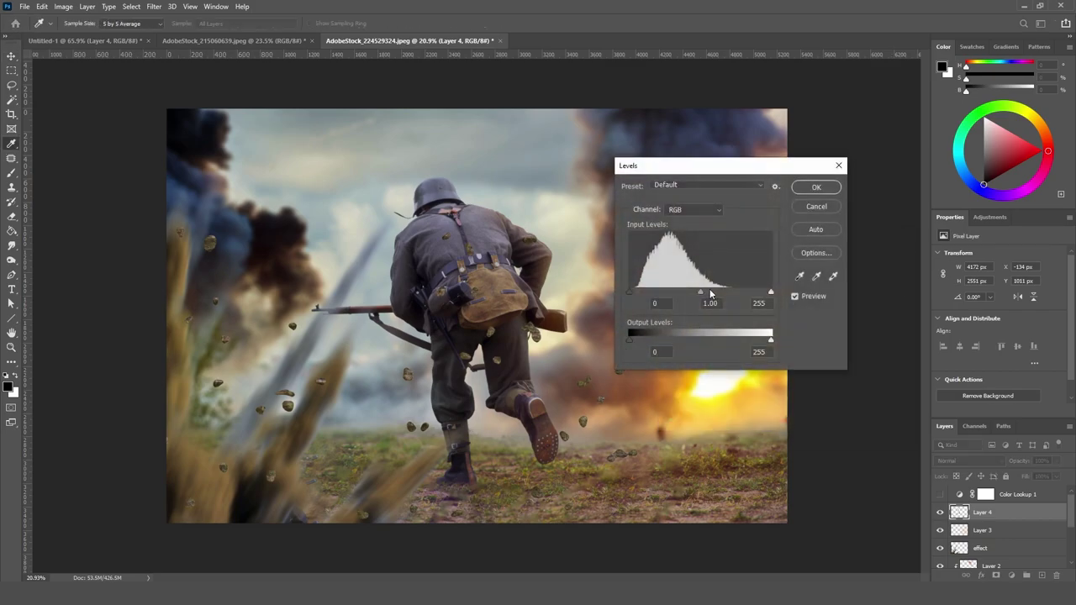
pyautogui.moveTo(701, 292)
pyautogui.mouseDown()
pyautogui.moveTo(718, 291)
pyautogui.moveTo(708, 291)
pyautogui.mouseUp()
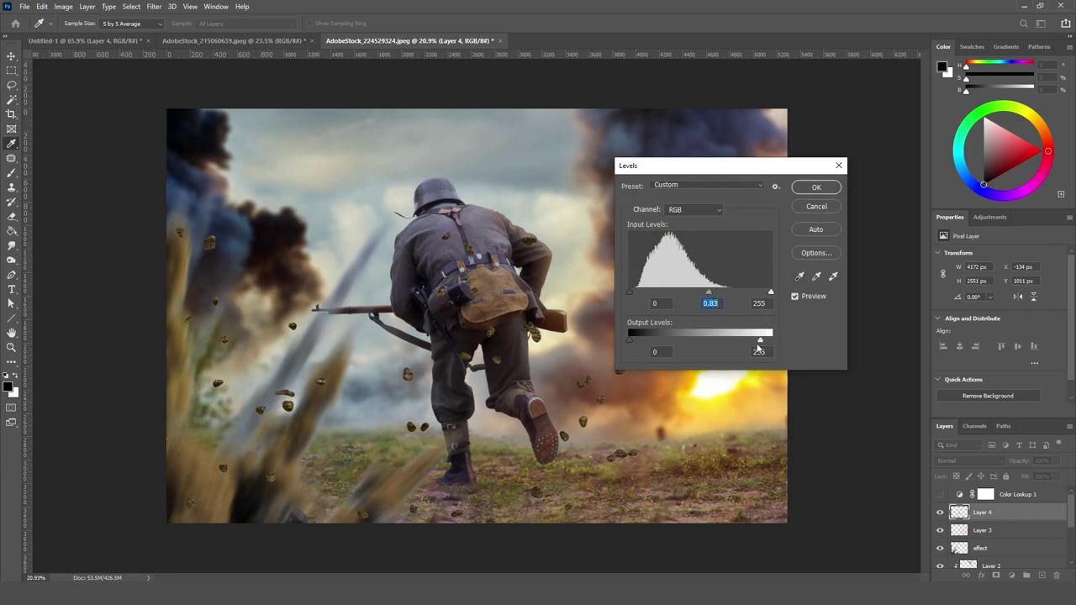
pyautogui.moveTo(760, 339); pyautogui.dragTo(745, 335)
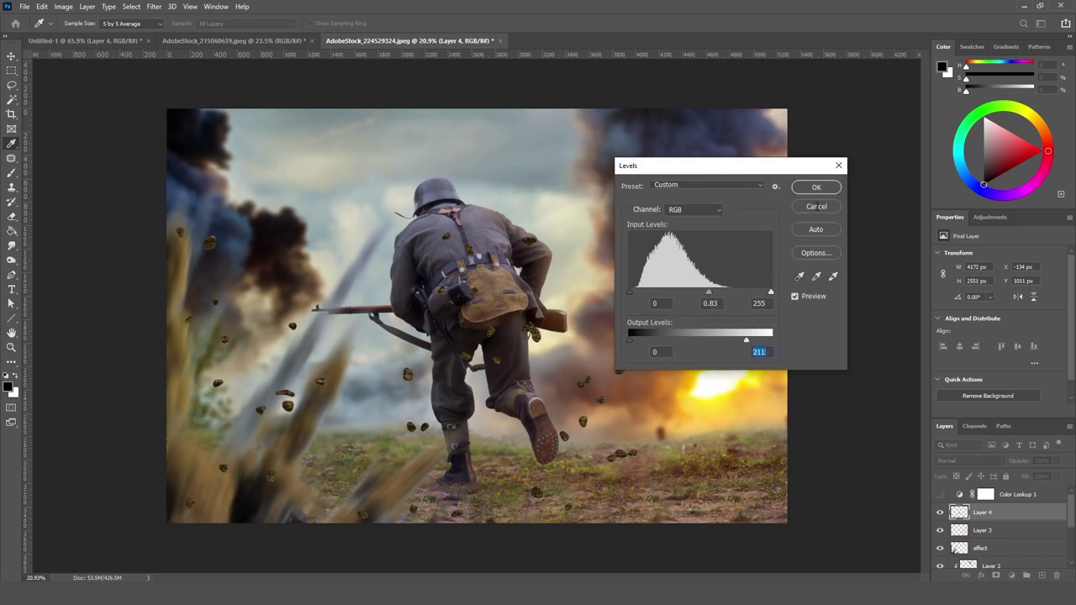
pyautogui.click(815, 186)
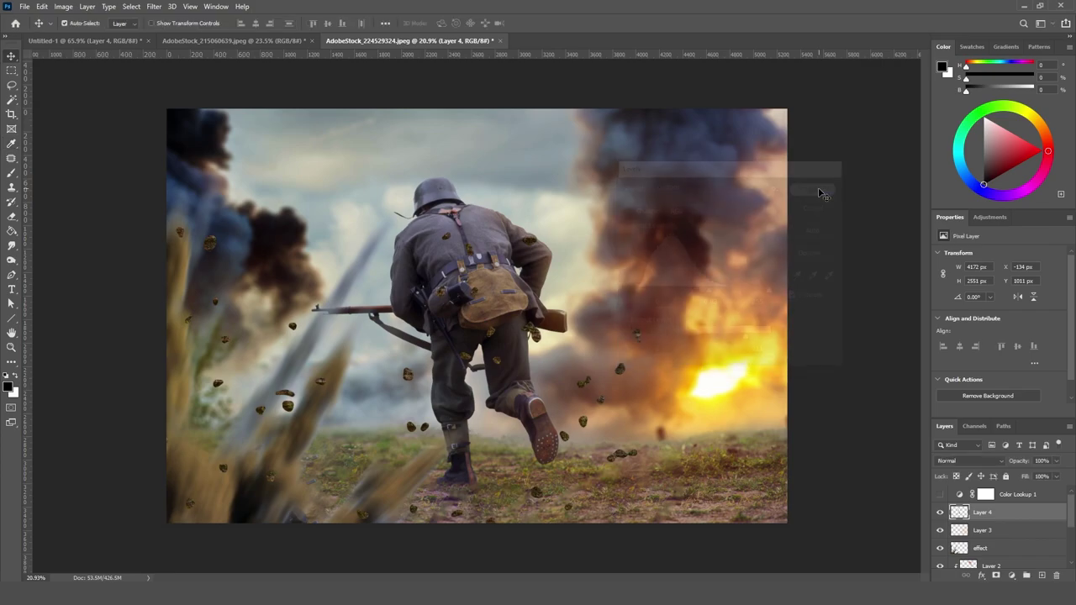
# - Generate the Layer 5 chunks with Clouds, Crystallize and a black-and-white Levels pass
pyautogui.click(11, 85)
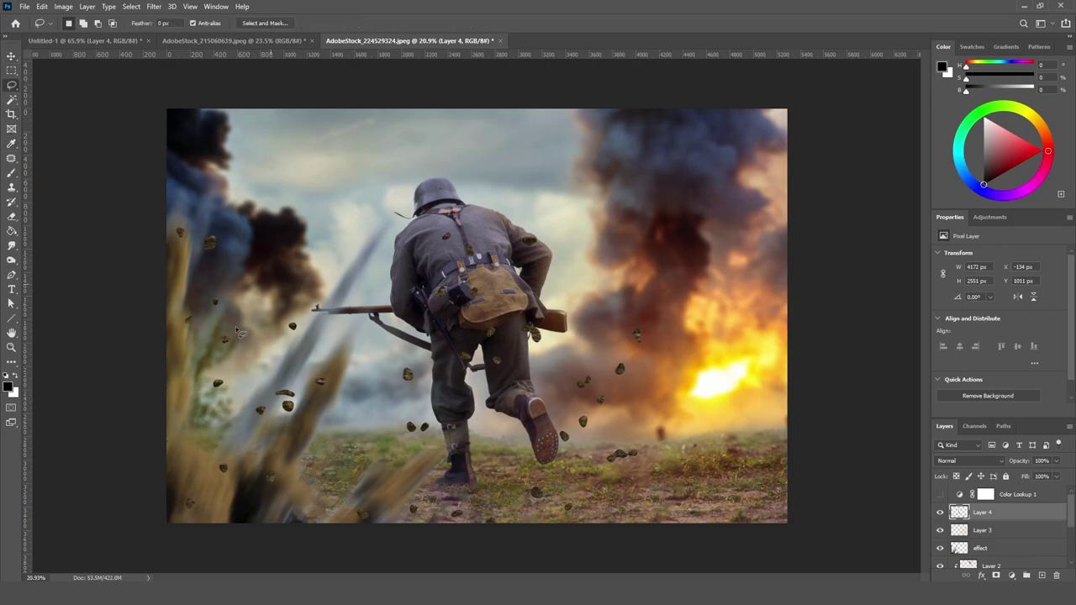
pyautogui.click(10, 230)
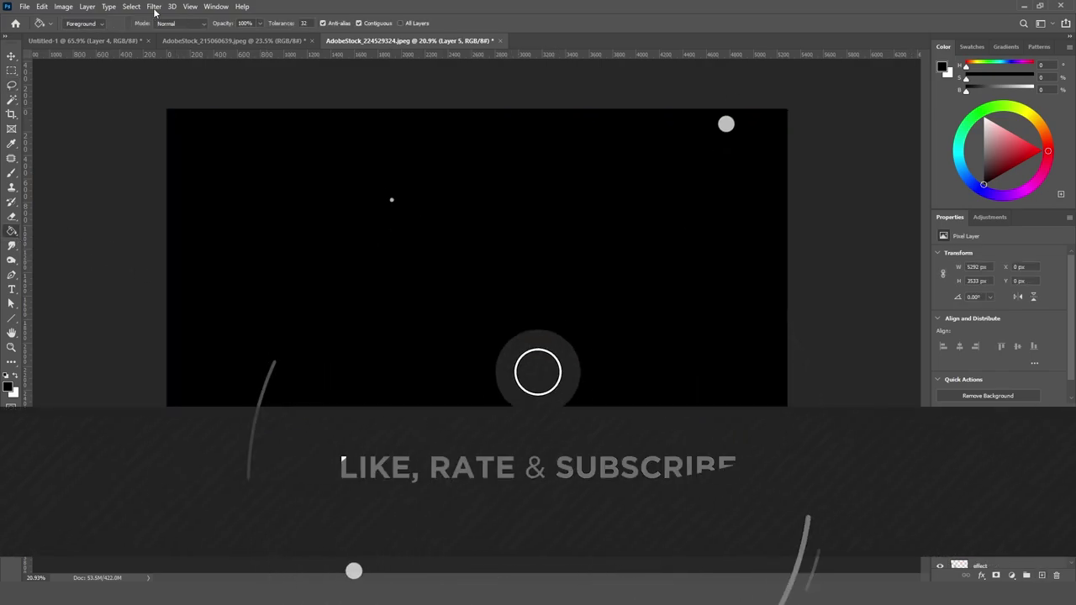
pyautogui.click(153, 6)
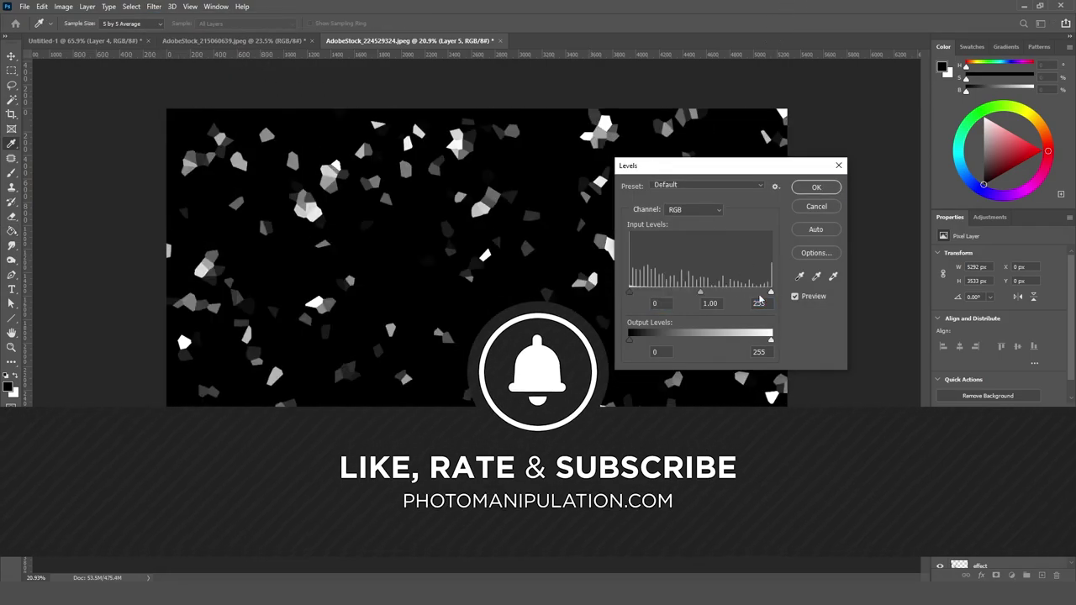
pyautogui.moveTo(759, 300); pyautogui.dragTo(715, 291)
pyautogui.click(815, 186)
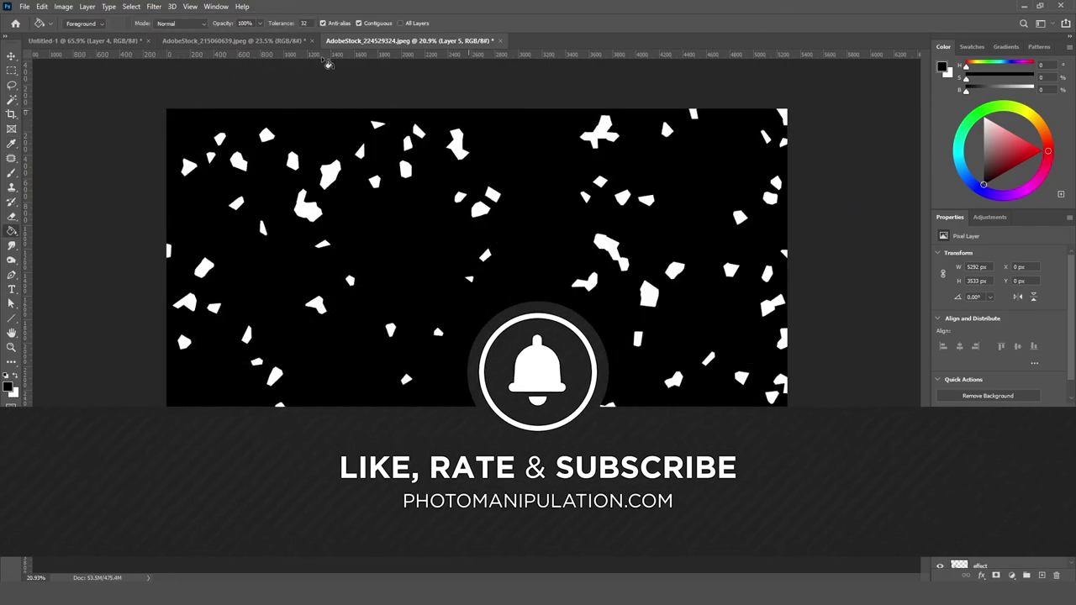
pyautogui.click(153, 6)
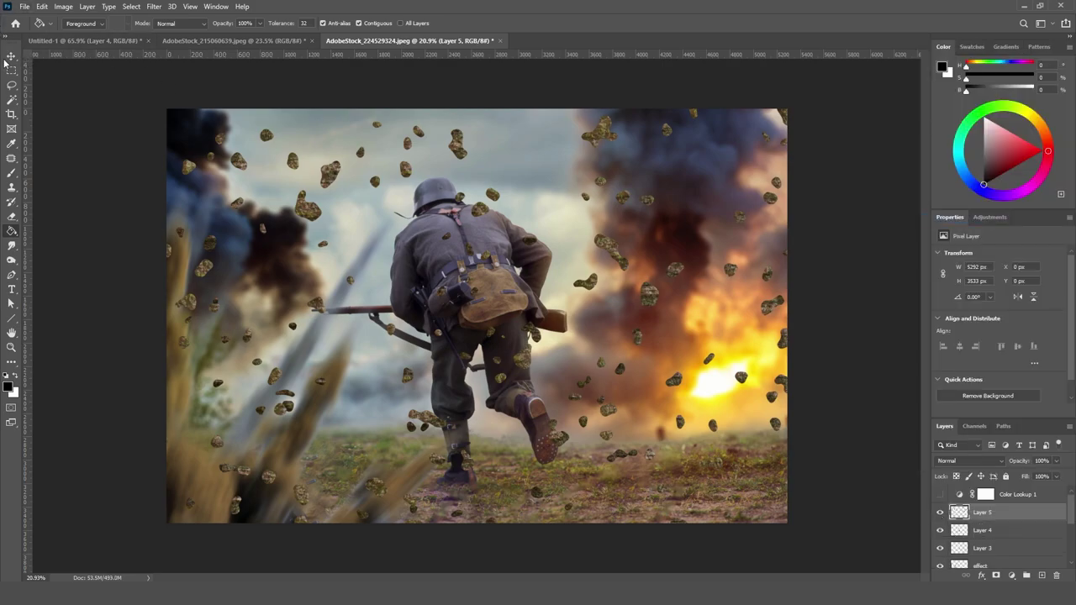
pyautogui.press('v')
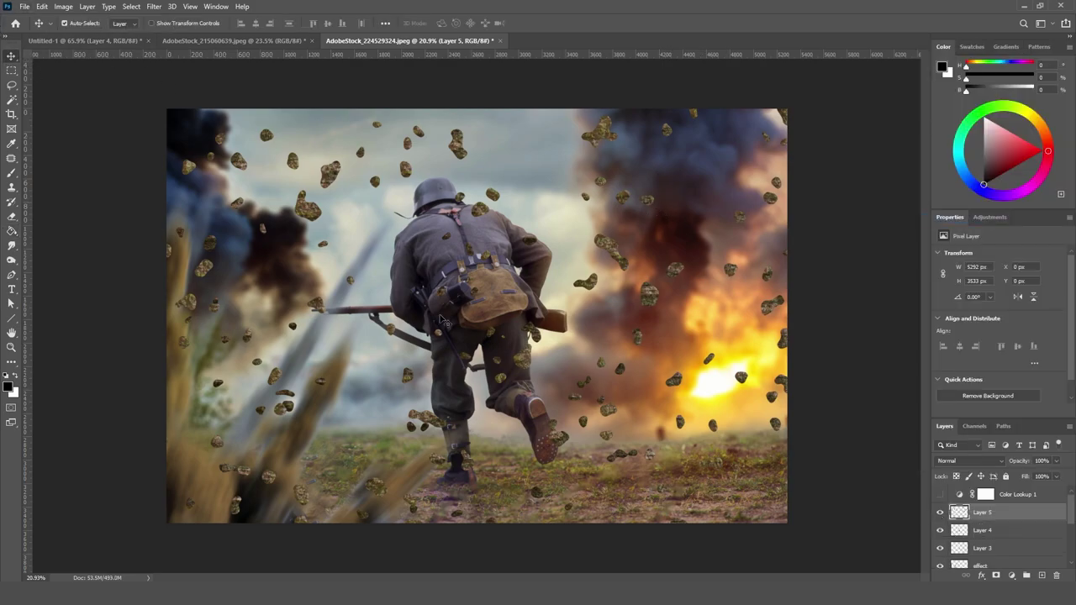
# - With Layer 4 temporarily hidden, lasso and delete the Layer 5 rocks covering the soldier
pyautogui.click(12, 85)
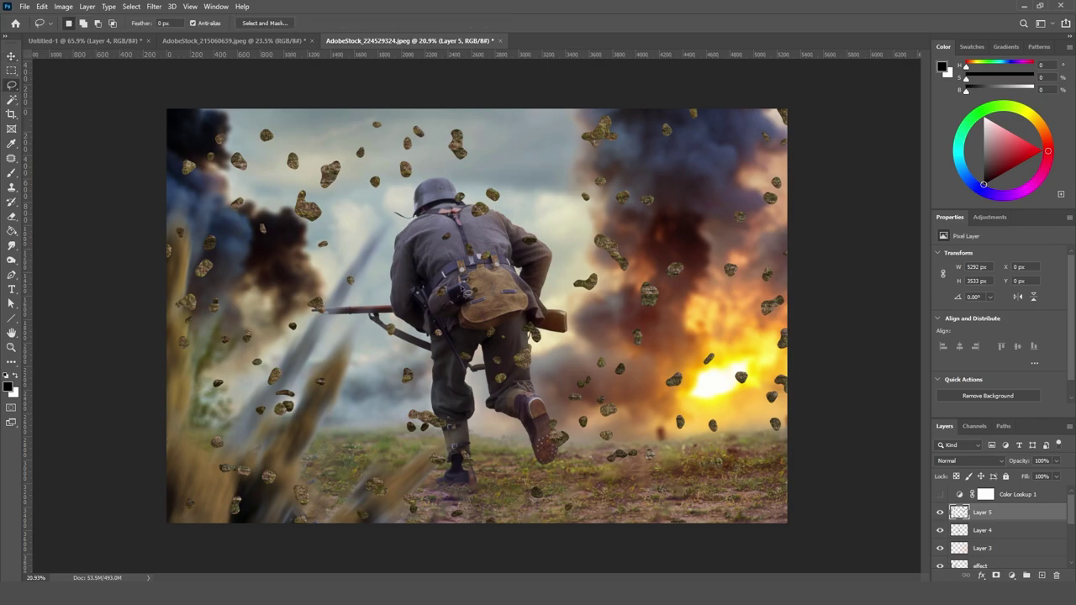
pyautogui.click(940, 530)
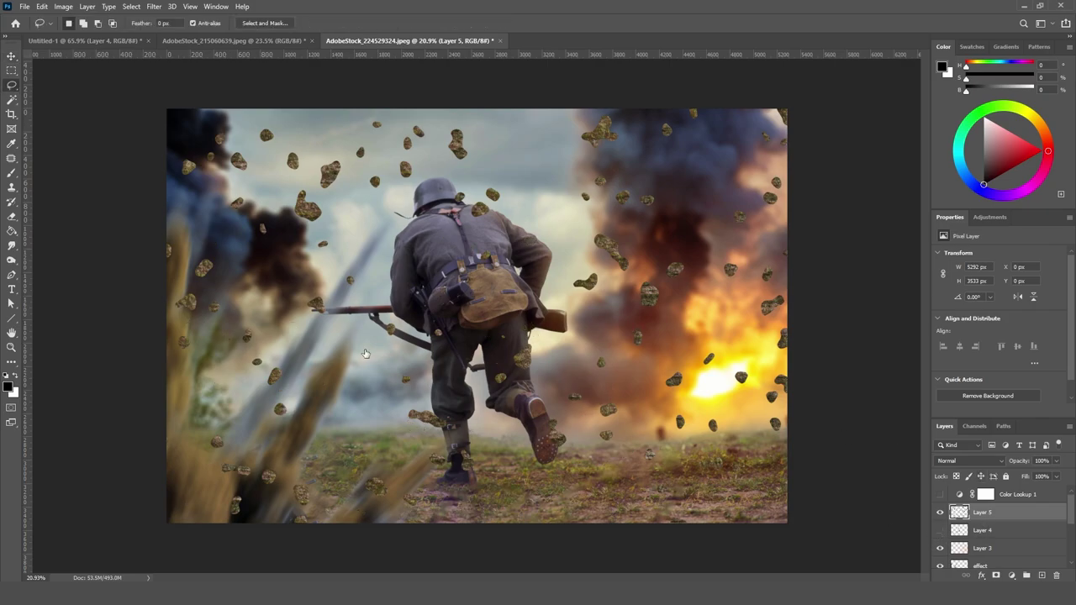
pyautogui.moveTo(328, 240)
pyautogui.mouseDown()
pyautogui.moveTo(272, 220)
pyautogui.moveTo(326, 239)
pyautogui.mouseUp()
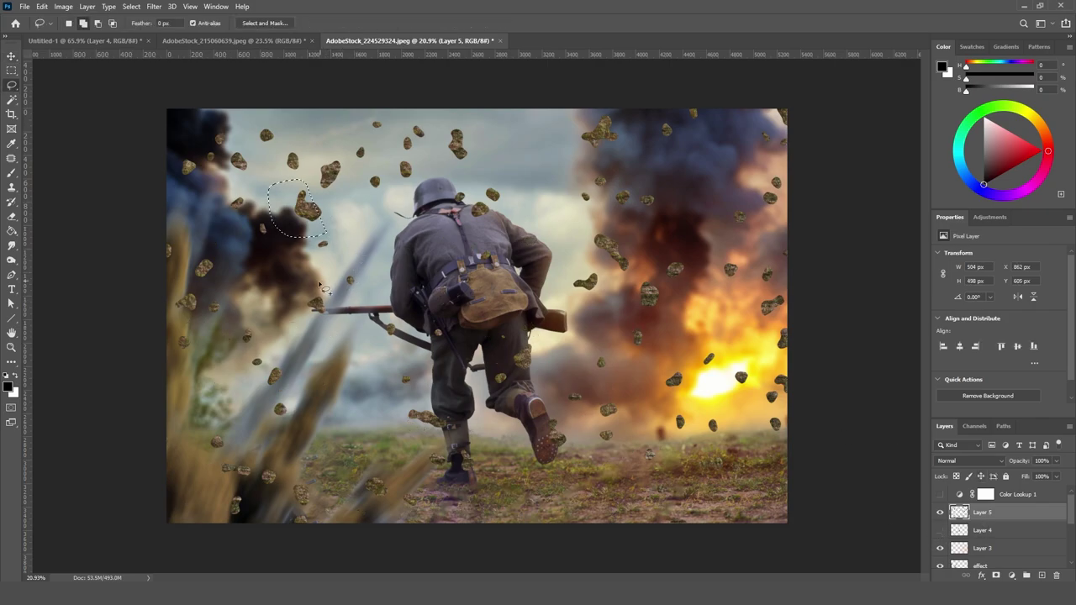
pyautogui.moveTo(326, 288); pyautogui.dragTo(357, 337)
pyautogui.moveTo(420, 370)
pyautogui.mouseDown()
pyautogui.moveTo(424, 304)
pyautogui.moveTo(412, 363)
pyautogui.mouseUp()
pyautogui.moveTo(442, 402)
pyautogui.mouseDown()
pyautogui.moveTo(388, 413)
pyautogui.moveTo(484, 422)
pyautogui.moveTo(461, 399)
pyautogui.mouseUp()
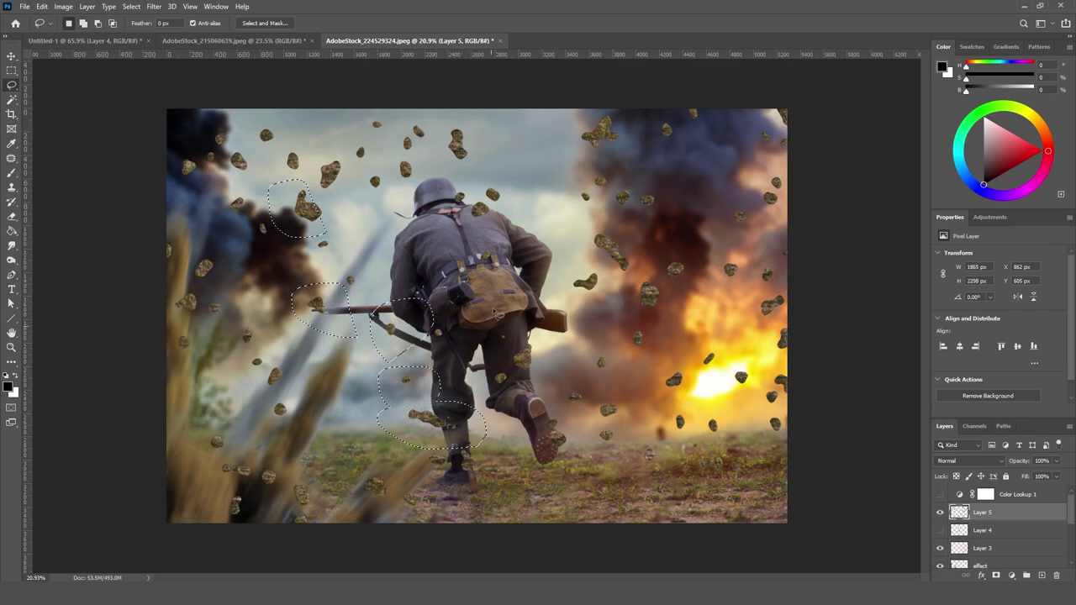
pyautogui.hotkey('ctrl', 'd')
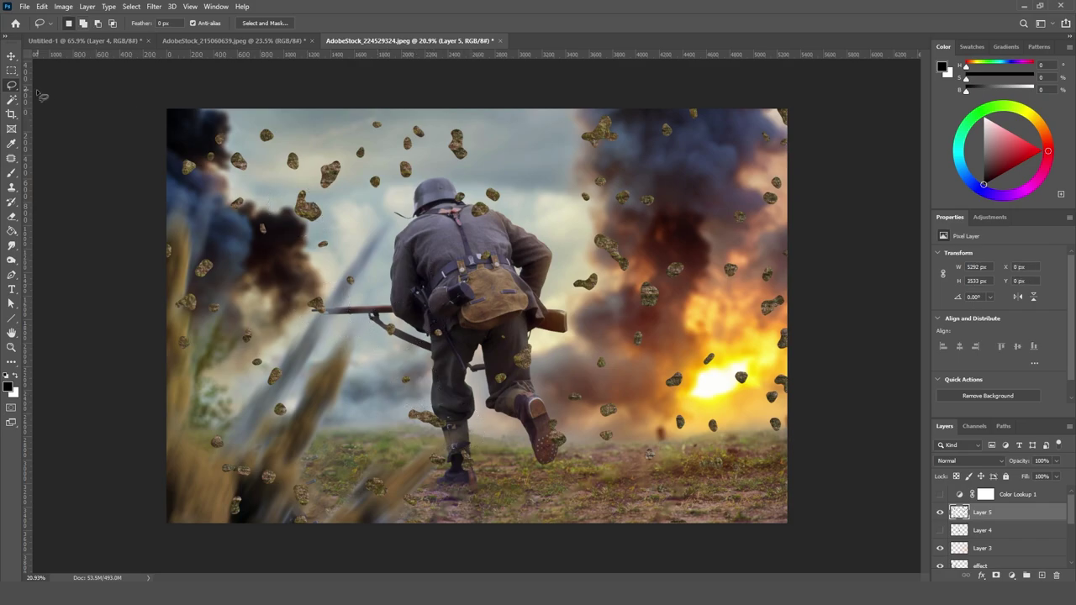
pyautogui.click(11, 56)
pyautogui.click(941, 530)
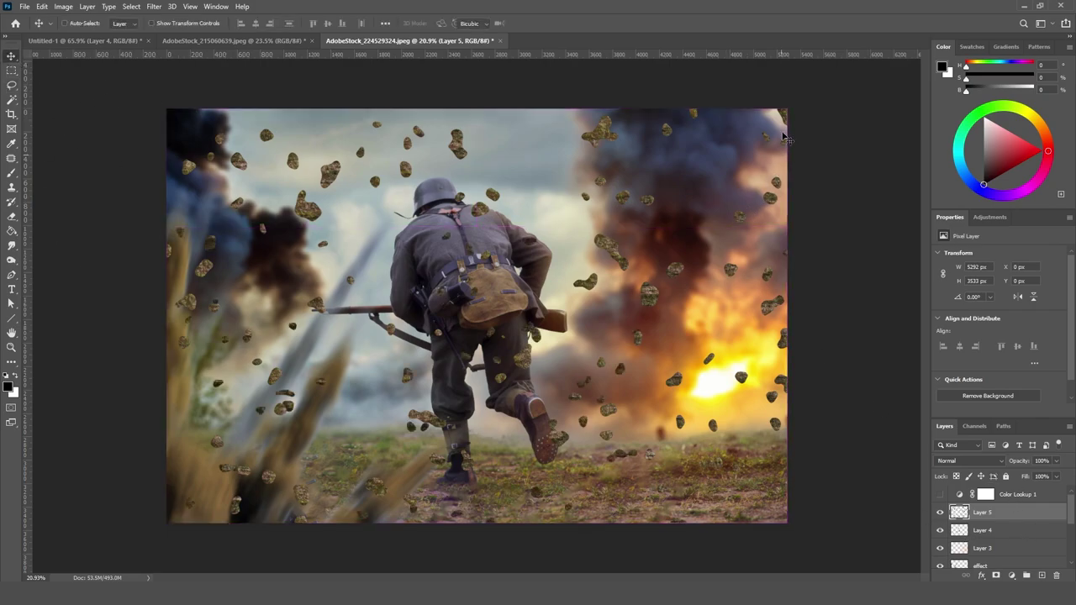
# - Shrink Layer 5 to about 45% toward the lower left, then lasso chunks near the soldier's leg
pyautogui.hotkey('ctrl', 't')
pyautogui.moveTo(787, 108); pyautogui.dragTo(449, 326)
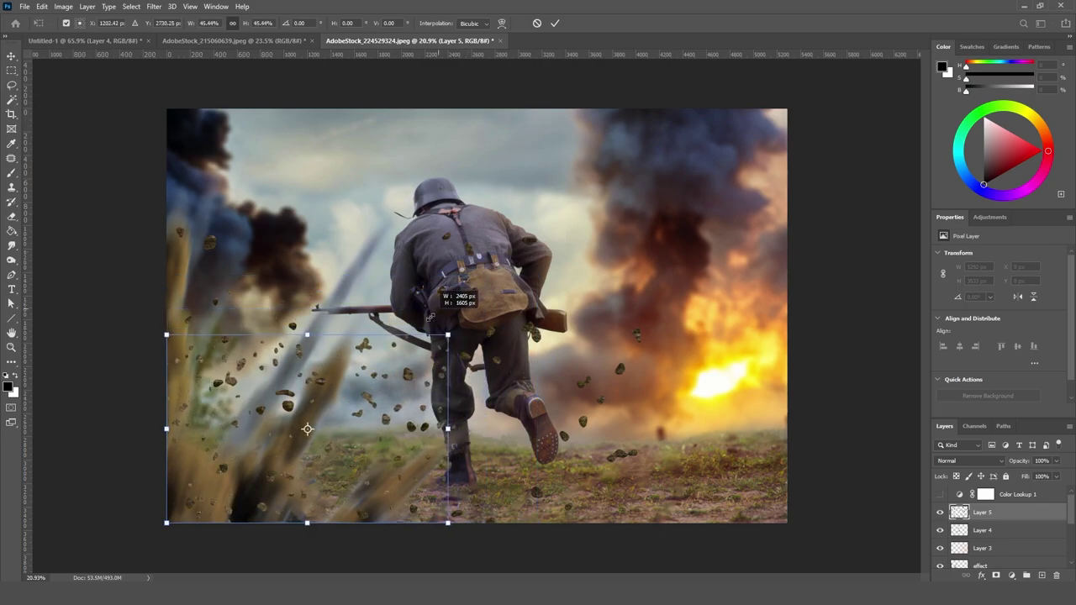
pyautogui.press('Return')
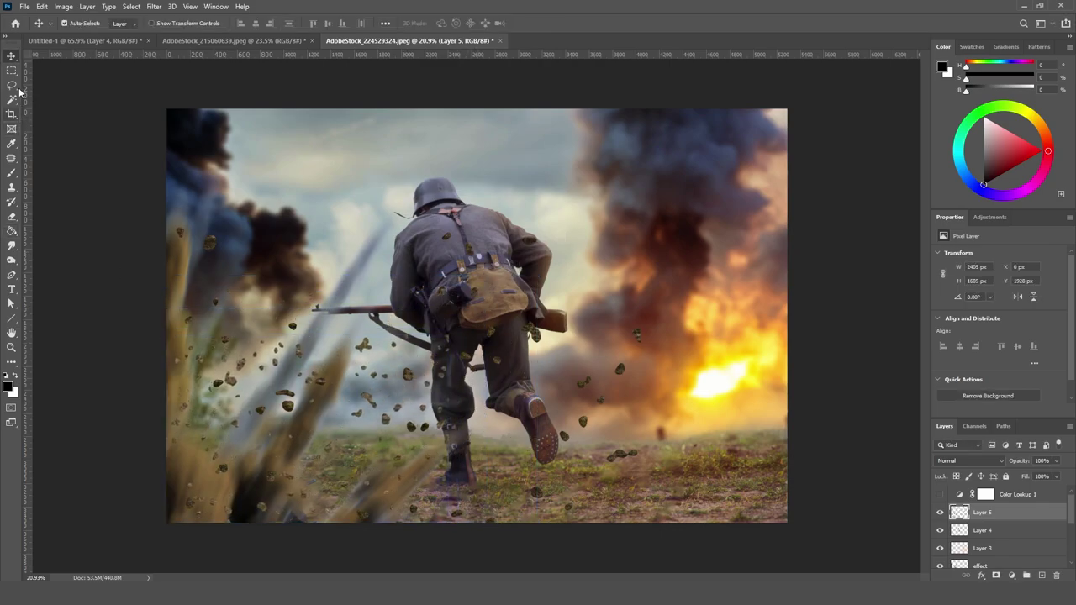
pyautogui.click(11, 84)
pyautogui.moveTo(465, 367)
pyautogui.mouseDown()
pyautogui.moveTo(443, 311)
pyautogui.moveTo(464, 357)
pyautogui.moveTo(429, 336)
pyautogui.mouseUp()
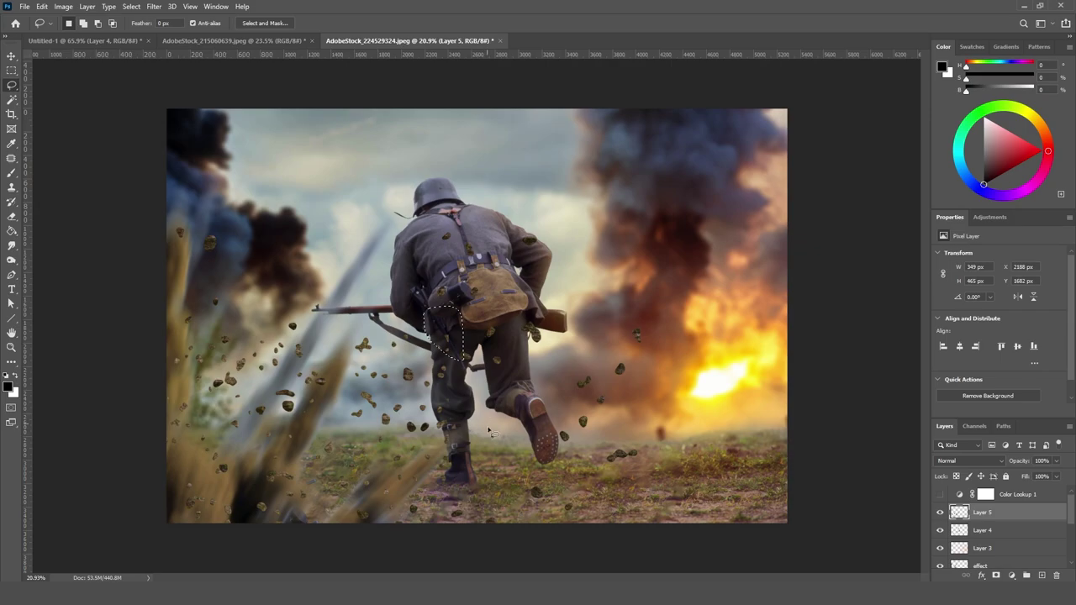
pyautogui.moveTo(470, 402)
pyautogui.mouseDown()
pyautogui.moveTo(454, 450)
pyautogui.moveTo(498, 412)
pyautogui.mouseUp()
pyautogui.click(522, 385)
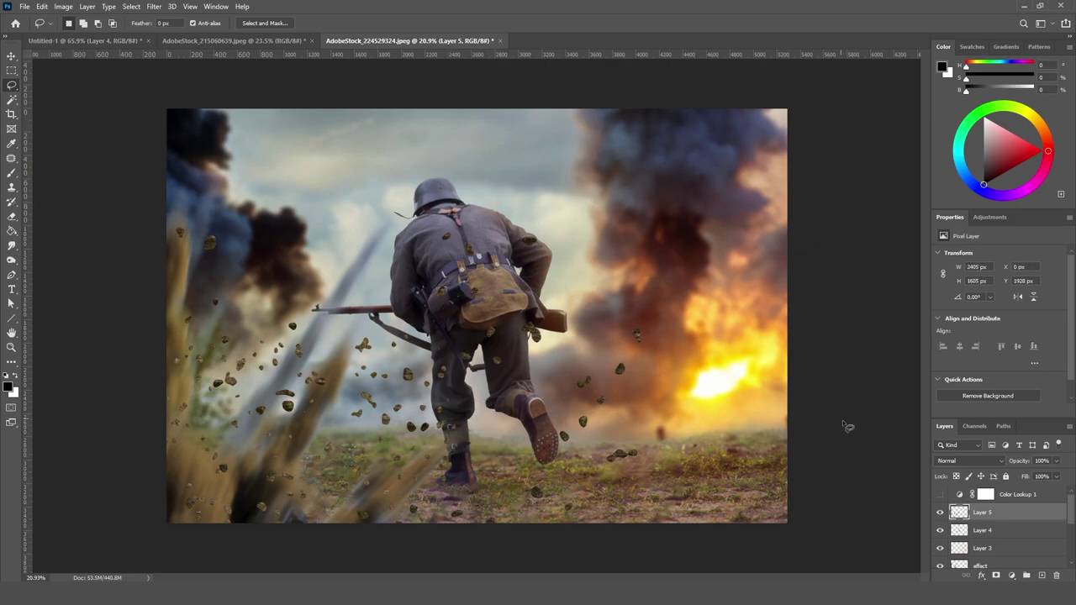
# - Apply a Path Blur with 25% taper to the Layer 4 debris and move Layer 5 beneath it
pyautogui.click(967, 528)
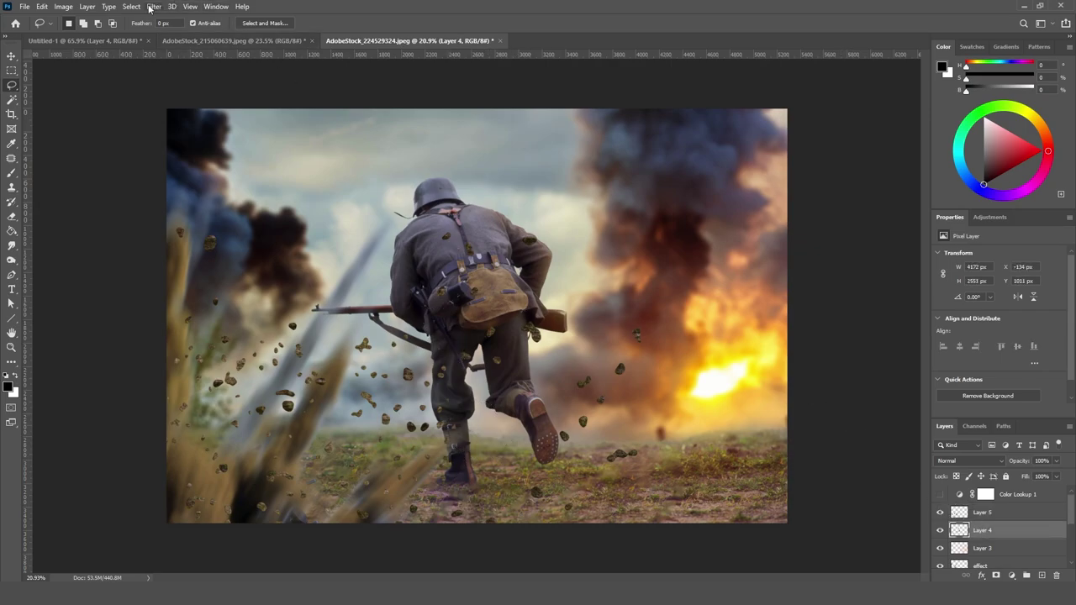
pyautogui.click(153, 7)
pyautogui.moveTo(242, 144)
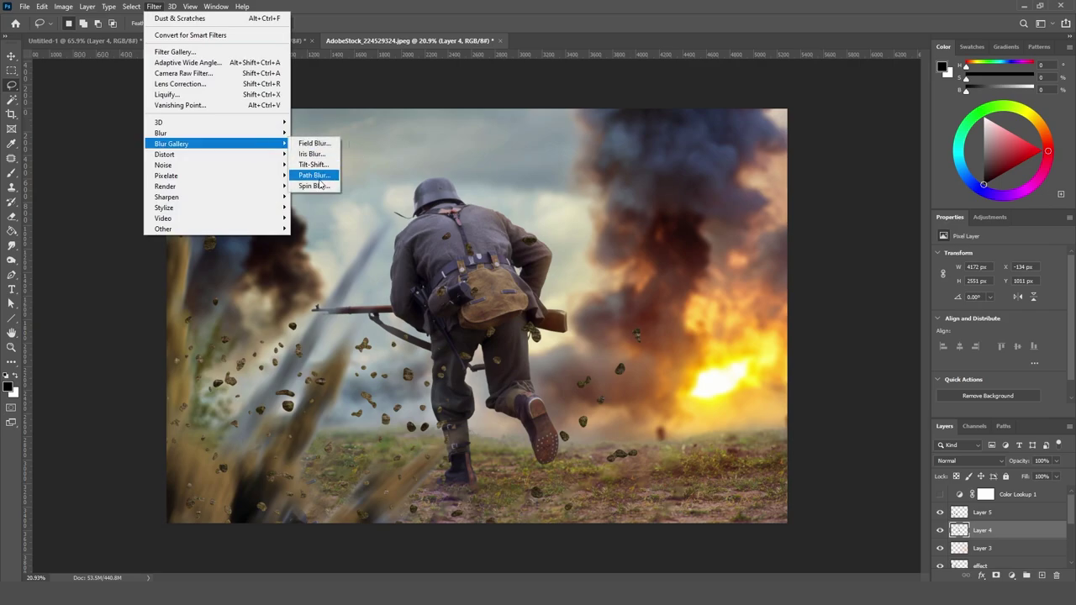
pyautogui.click(322, 175)
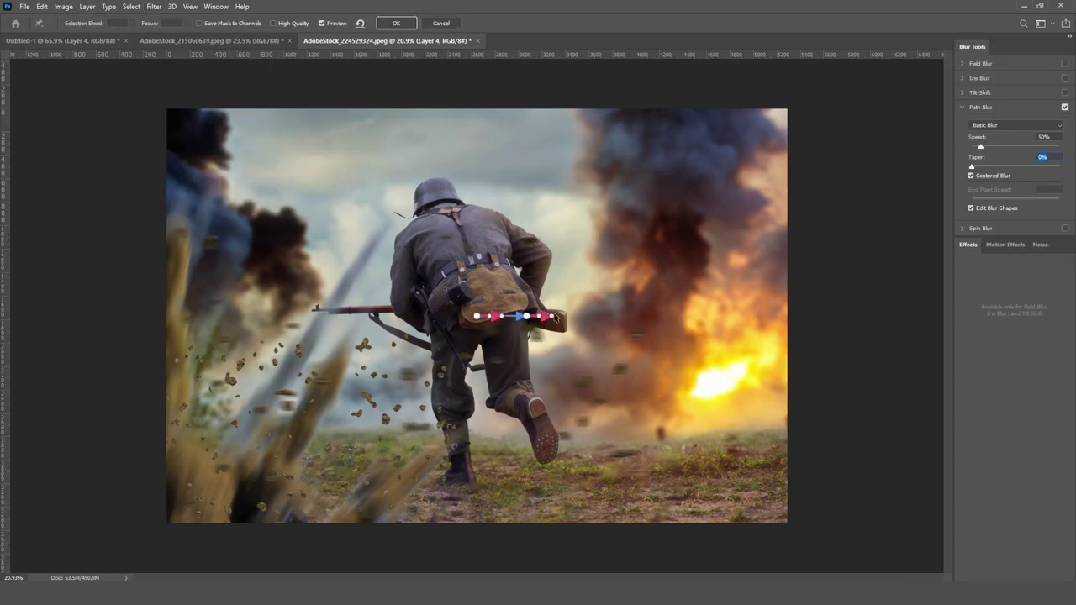
pyautogui.moveTo(553, 316); pyautogui.dragTo(550, 249)
pyautogui.moveTo(552, 239); pyautogui.dragTo(514, 267)
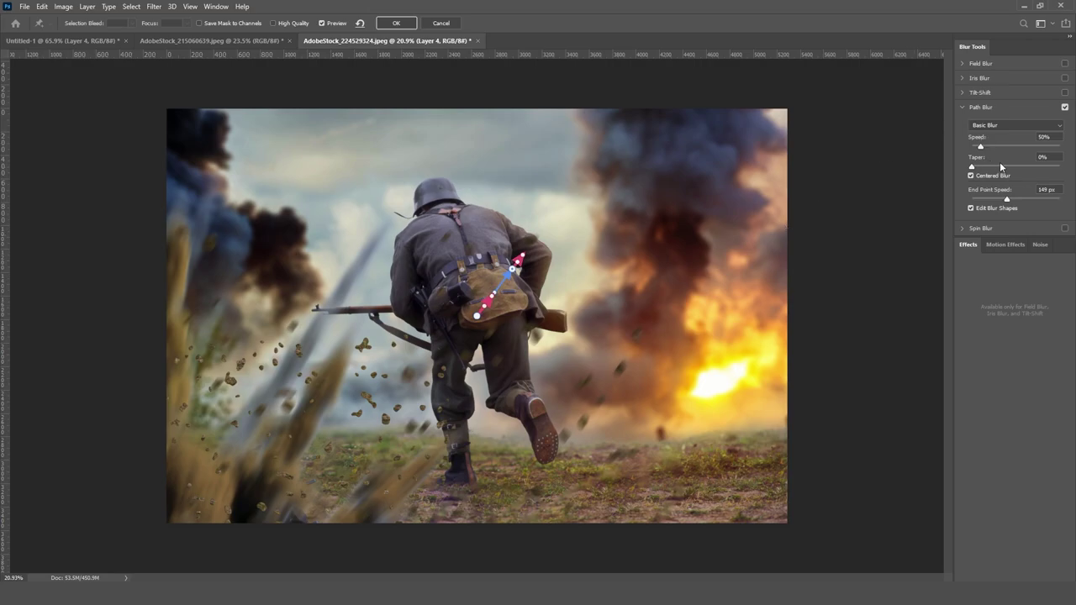
pyautogui.moveTo(1022, 167); pyautogui.dragTo(1025, 168)
pyautogui.click(397, 24)
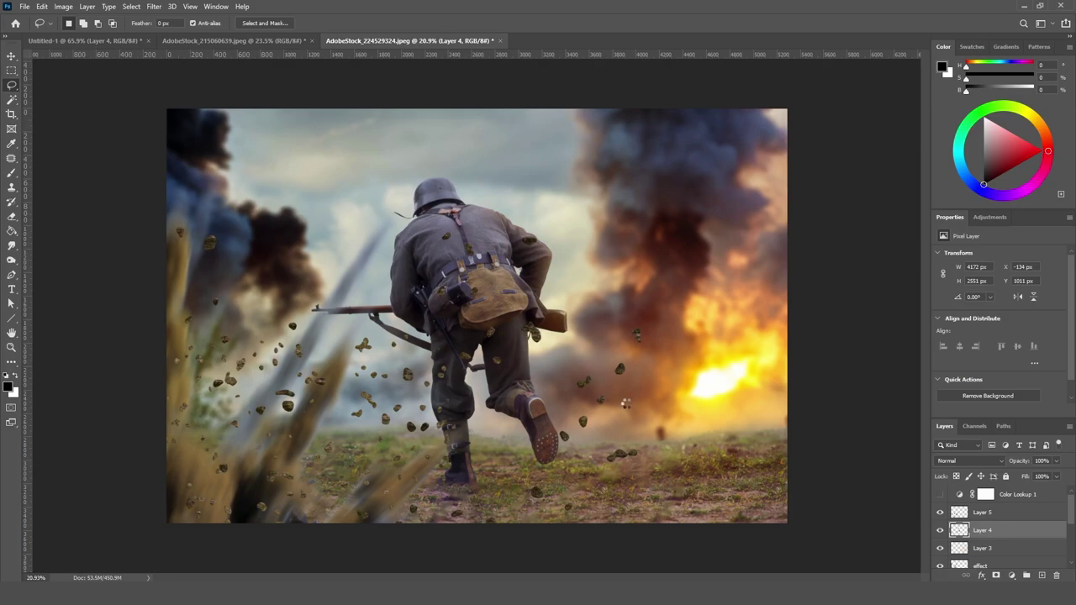
pyautogui.moveTo(1009, 512); pyautogui.dragTo(1010, 539)
# - Start a Path Blur on Layer 5, replacing the default path with a diagonal from the ground upward
pyautogui.click(154, 5)
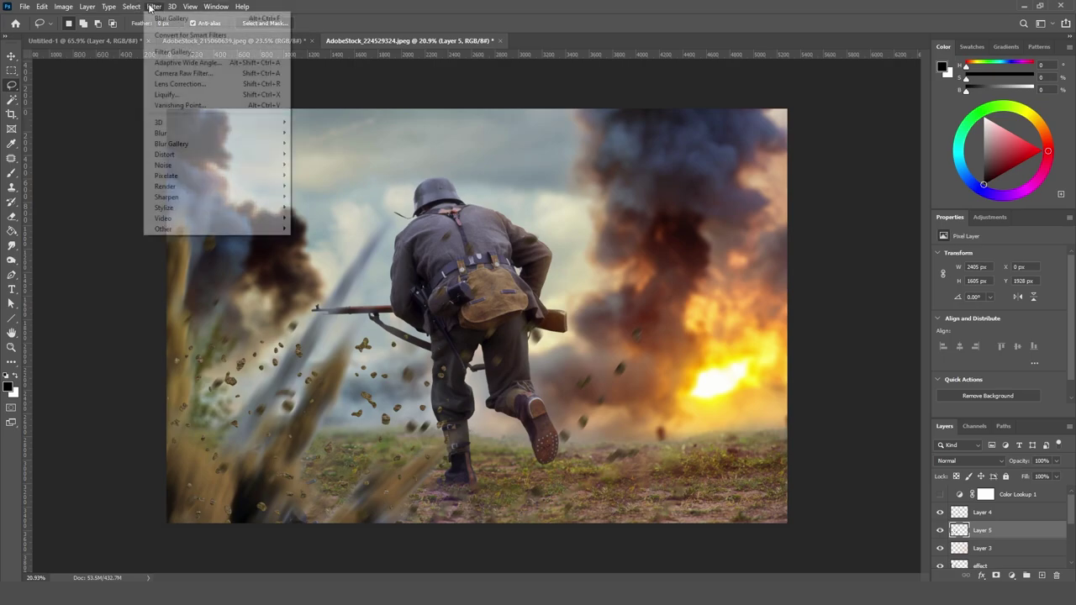
pyautogui.moveTo(260, 144)
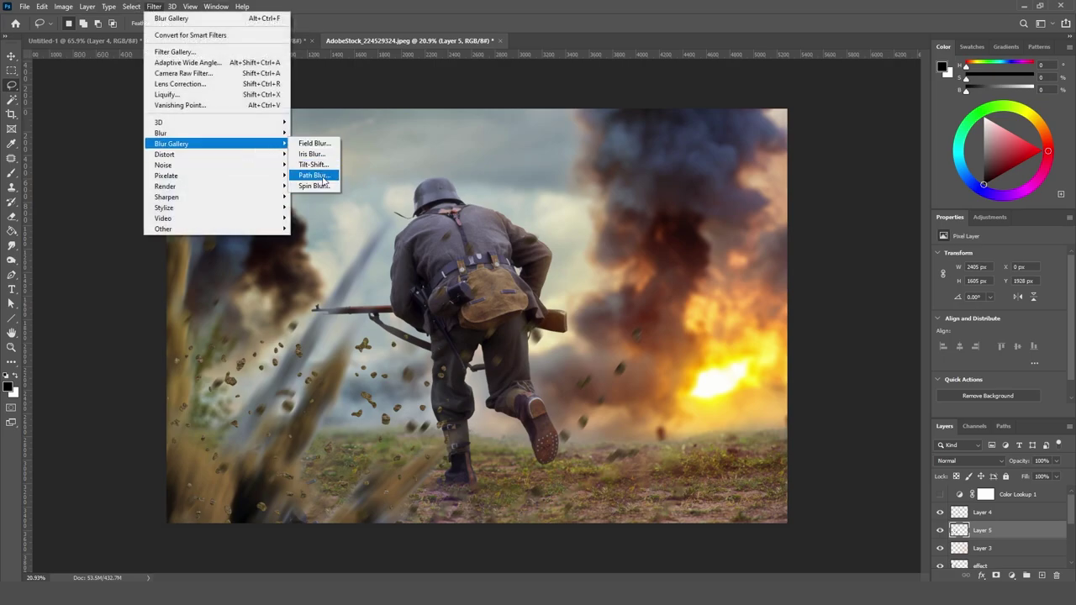
pyautogui.click(312, 175)
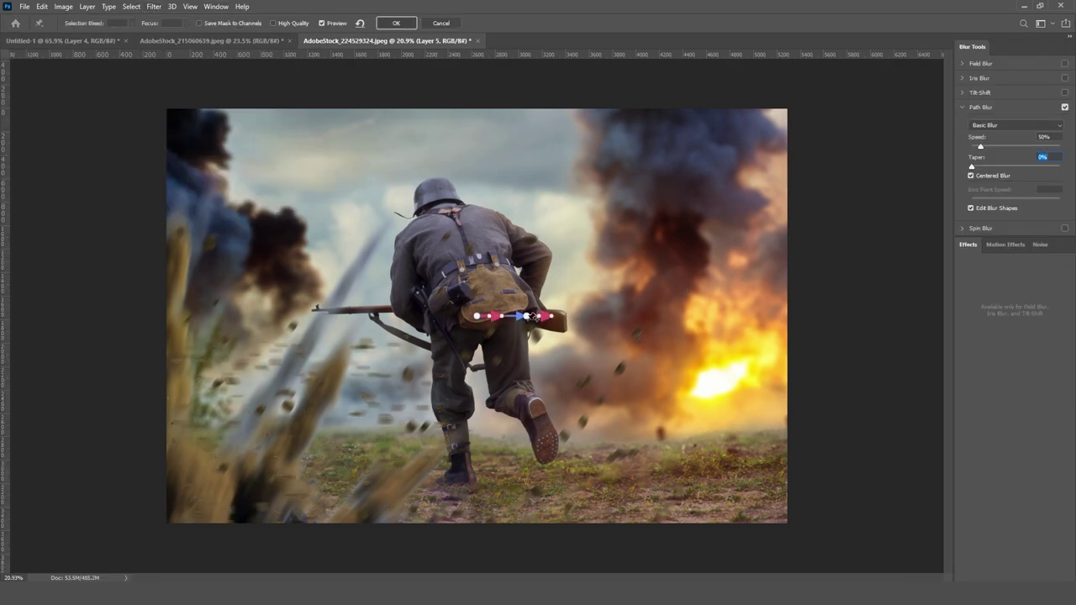
pyautogui.moveTo(527, 316); pyautogui.dragTo(513, 279)
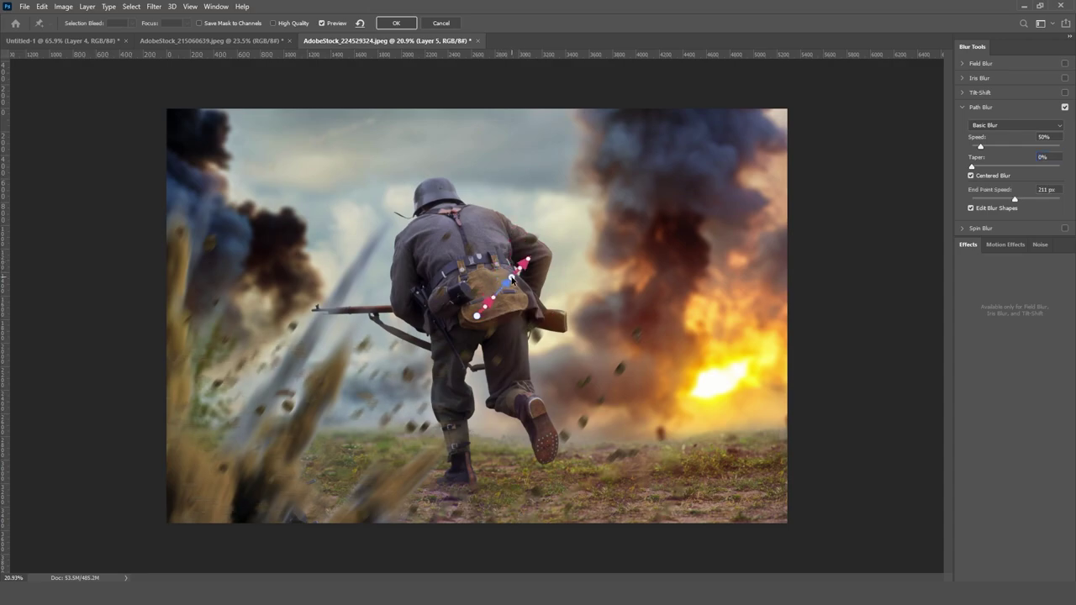
pyautogui.press('Delete')
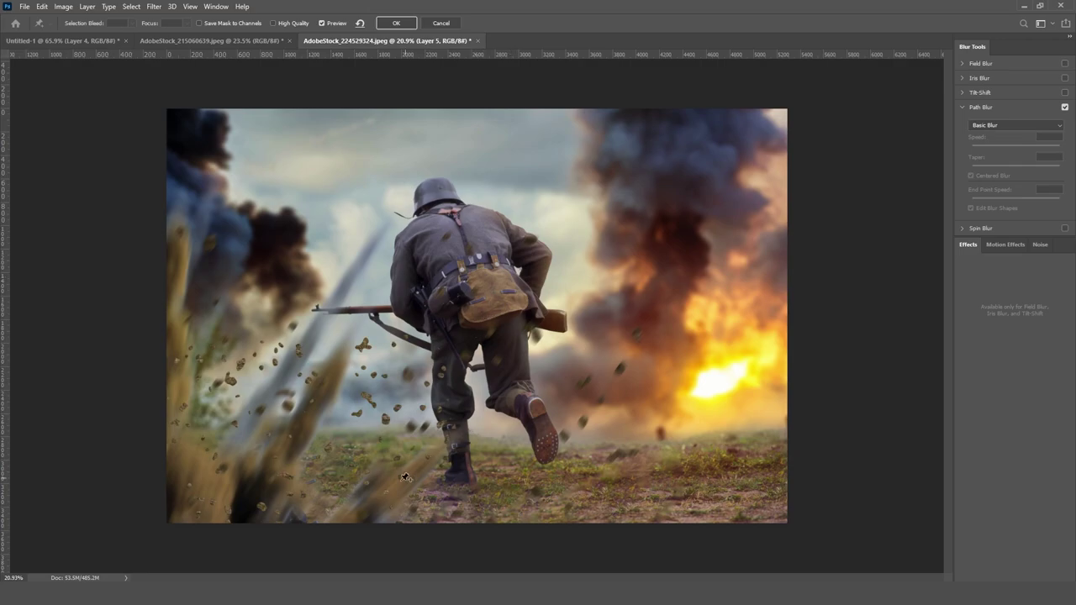
pyautogui.click(386, 502)
pyautogui.click(553, 383)
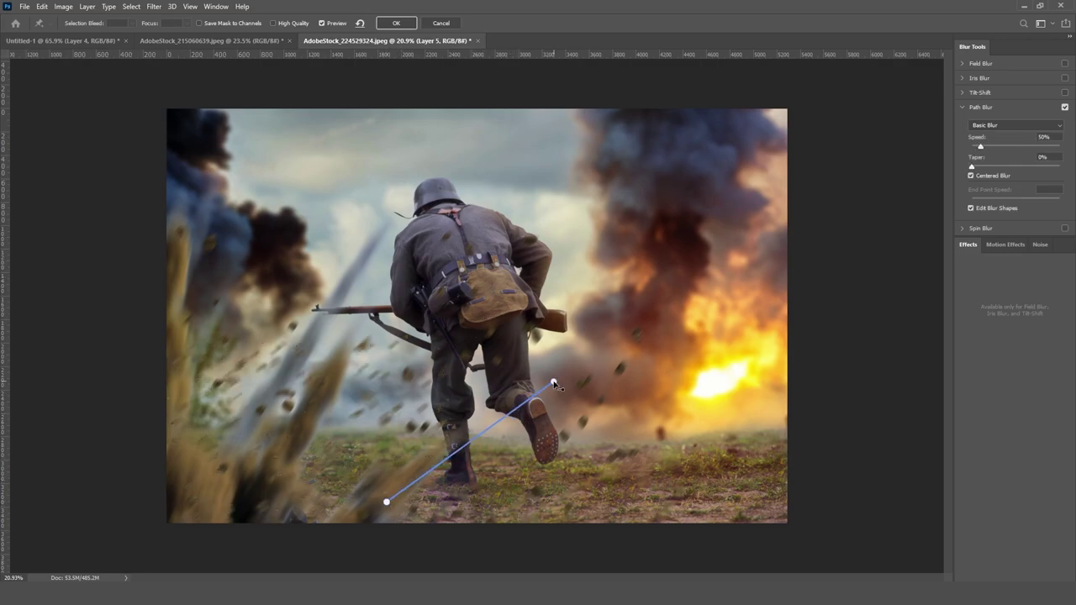
# - Add a second diagonal blur path up into the smoke, set Speed to 127%, and apply
pyautogui.click(205, 370)
pyautogui.click(253, 204)
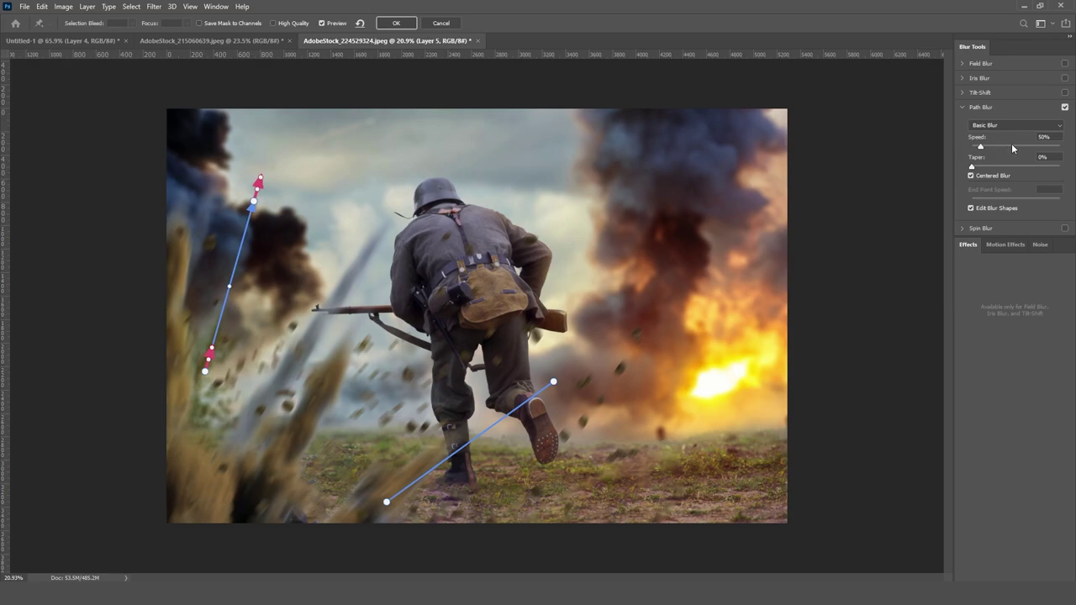
pyautogui.moveTo(1013, 149); pyautogui.dragTo(1074, 169)
pyautogui.click(1000, 149)
pyautogui.moveTo(997, 148); pyautogui.dragTo(1004, 144)
pyautogui.click(397, 24)
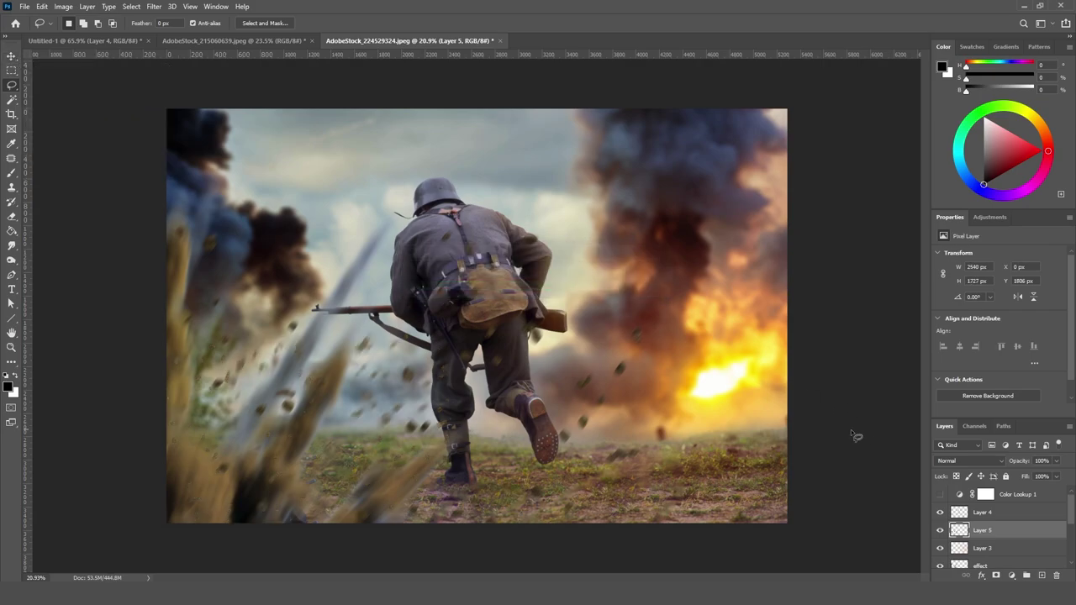
# - Darken the Layer 5 debris with Levels, midtone gamma 0.53
pyautogui.hotkey('ctrl', 'l')
pyautogui.moveTo(770, 291); pyautogui.dragTo(793, 294)
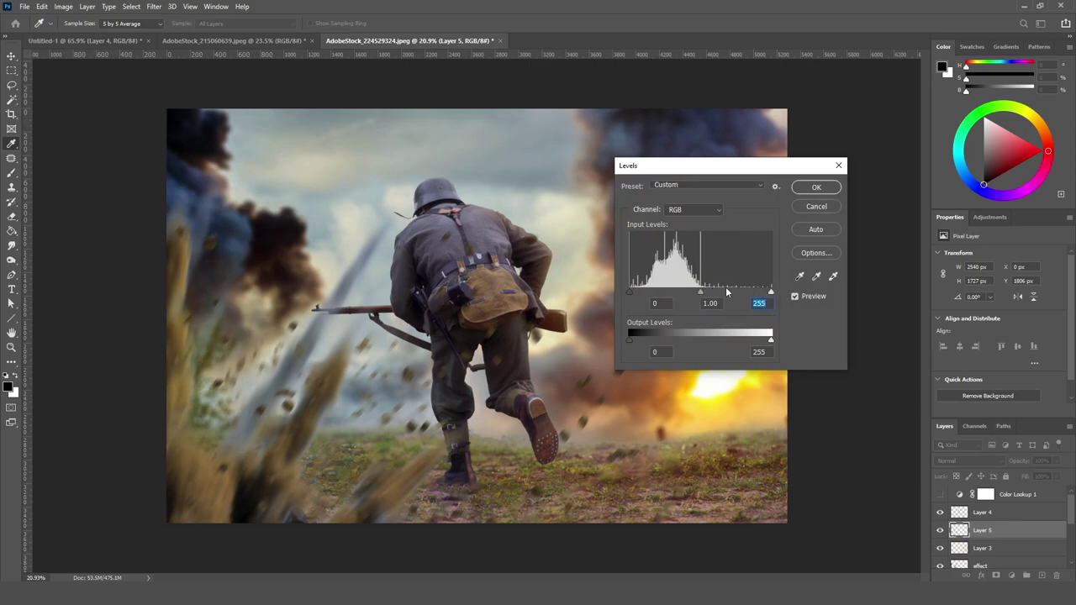
pyautogui.moveTo(727, 291); pyautogui.dragTo(728, 294)
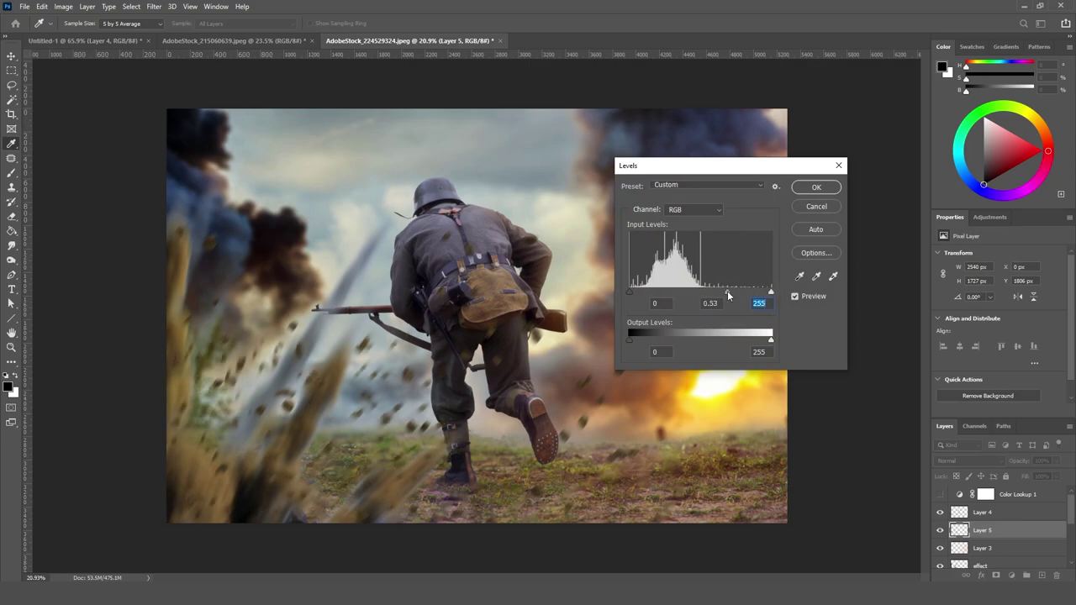
pyautogui.click(815, 187)
pyautogui.press('l')
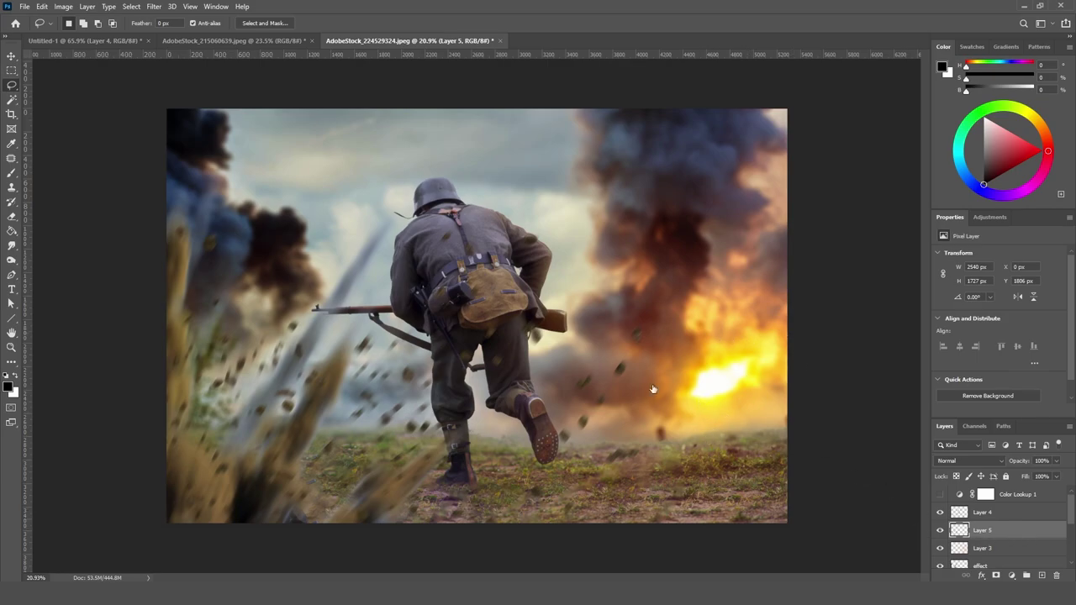
# - Add a reset Bevel & Emboss to Layer 5 with new angle, 100% highlight and no shadow
pyautogui.click(674, 213)
pyautogui.moveTo(720, 173); pyautogui.dragTo(658, 76)
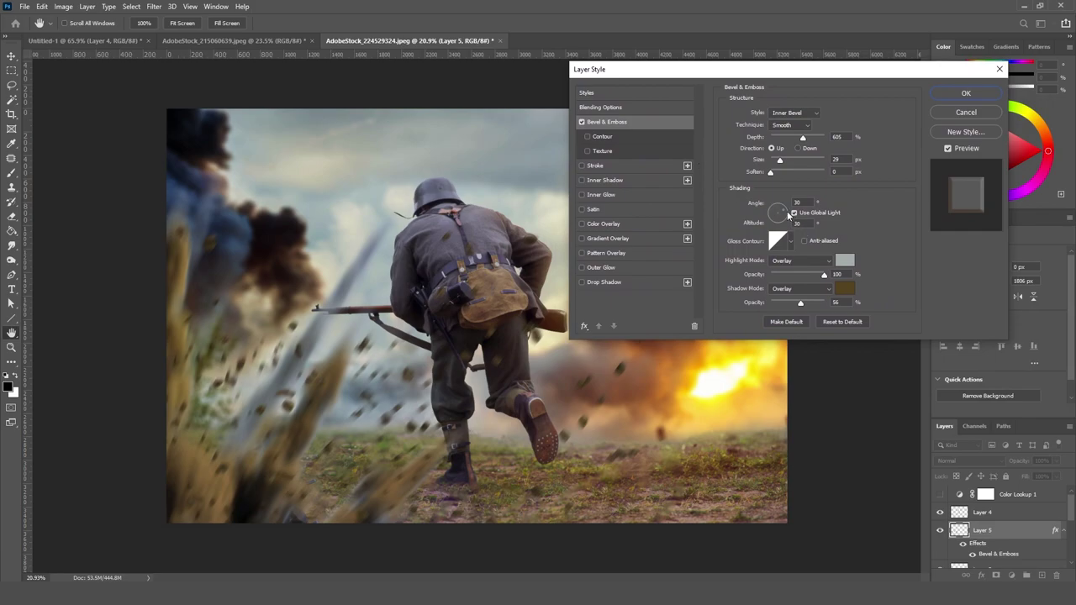
pyautogui.click(840, 323)
pyautogui.moveTo(755, 76); pyautogui.dragTo(45, 147)
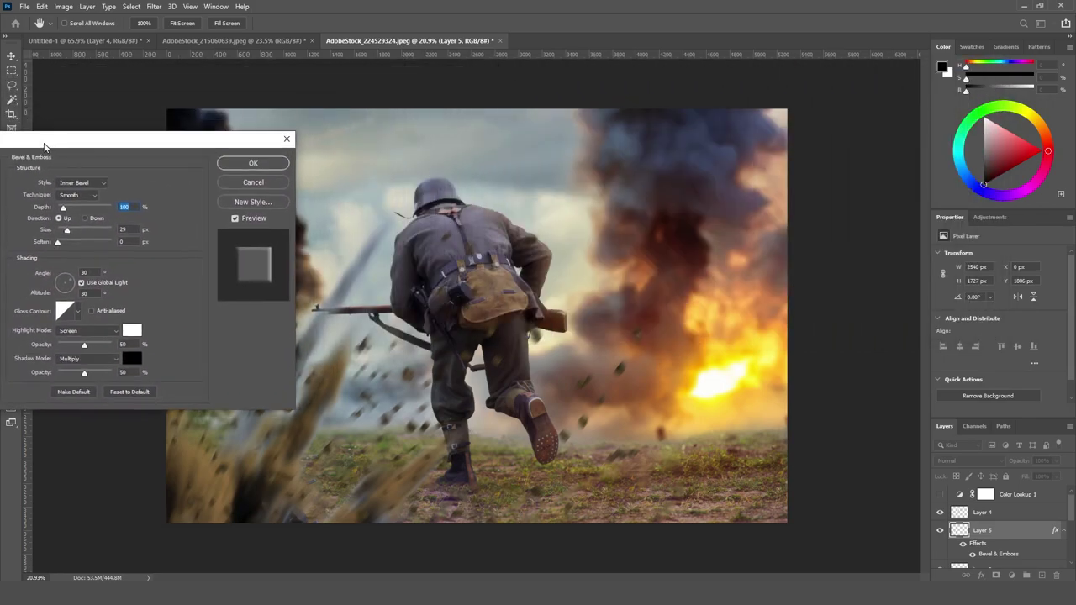
pyautogui.click(72, 285)
pyautogui.moveTo(84, 345); pyautogui.dragTo(150, 342)
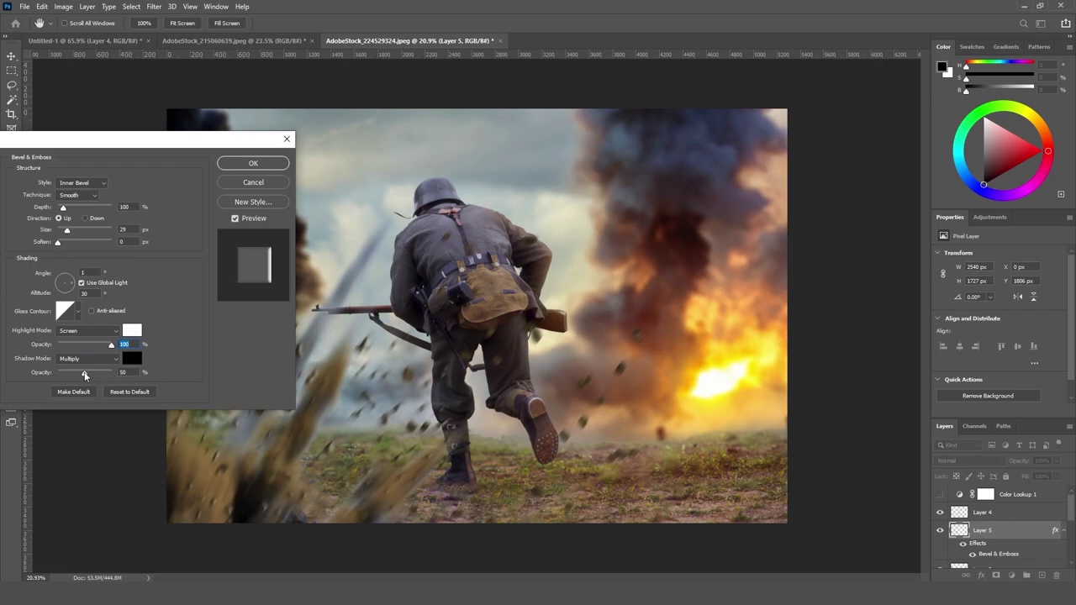
pyautogui.moveTo(82, 371); pyautogui.dragTo(39, 372)
pyautogui.moveTo(168, 139); pyautogui.dragTo(117, 78)
# - Make the Layer 5 bevel highlight an explosion orange in Linear Dodge (Add), size 6 px, depth 230%
pyautogui.click(78, 270)
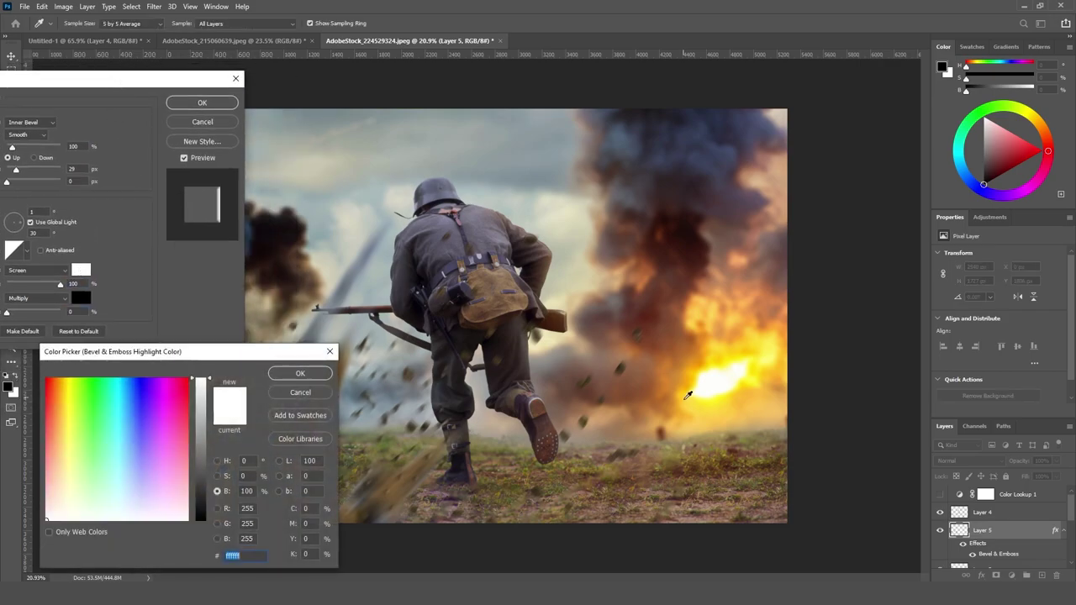
pyautogui.click(706, 403)
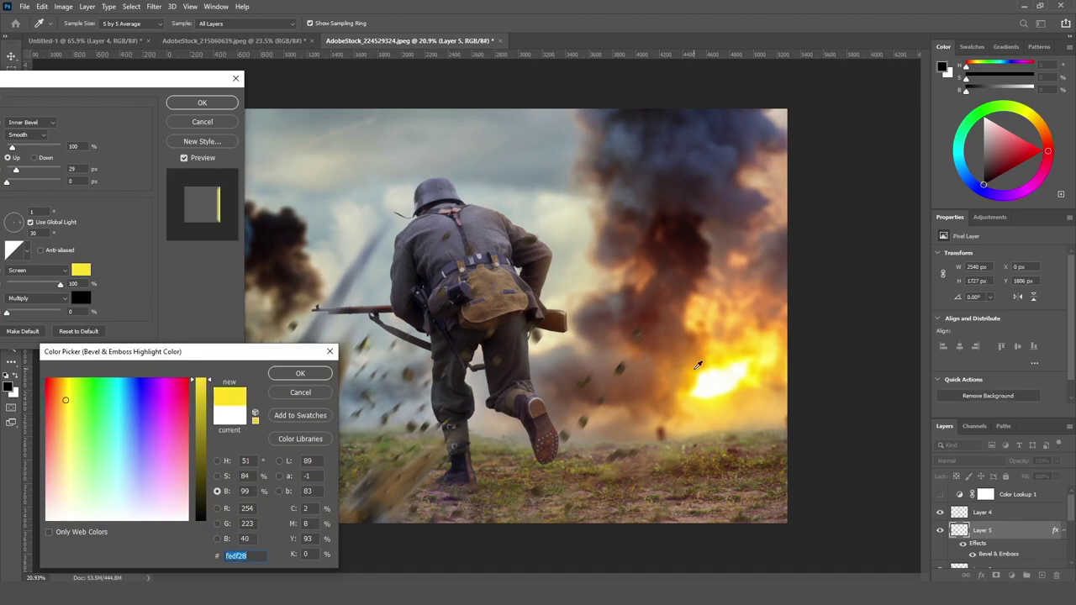
pyautogui.click(695, 368)
pyautogui.click(300, 373)
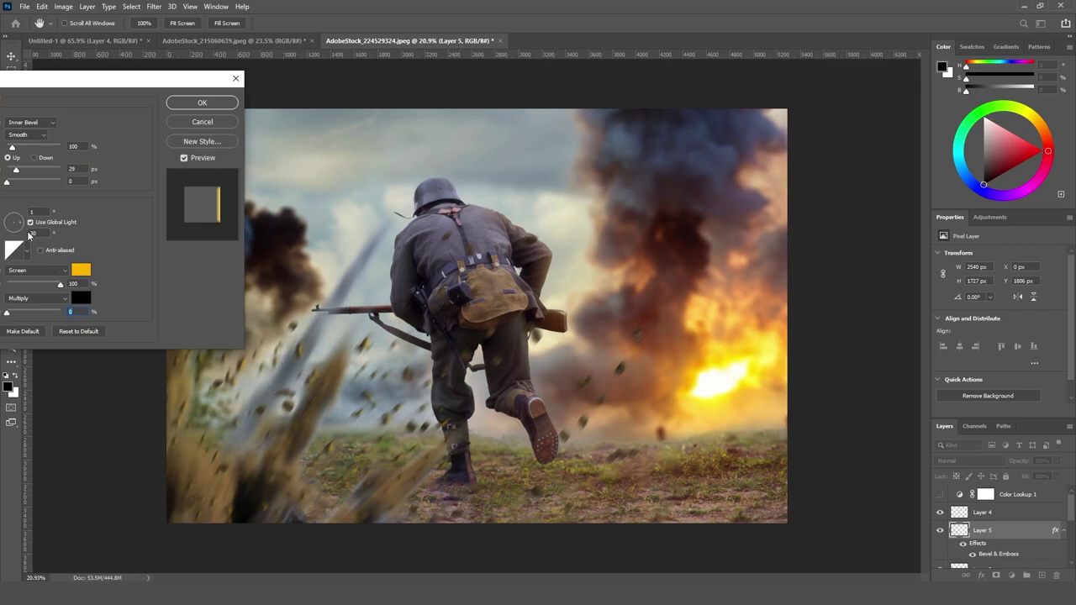
pyautogui.moveTo(53, 78); pyautogui.dragTo(107, 65)
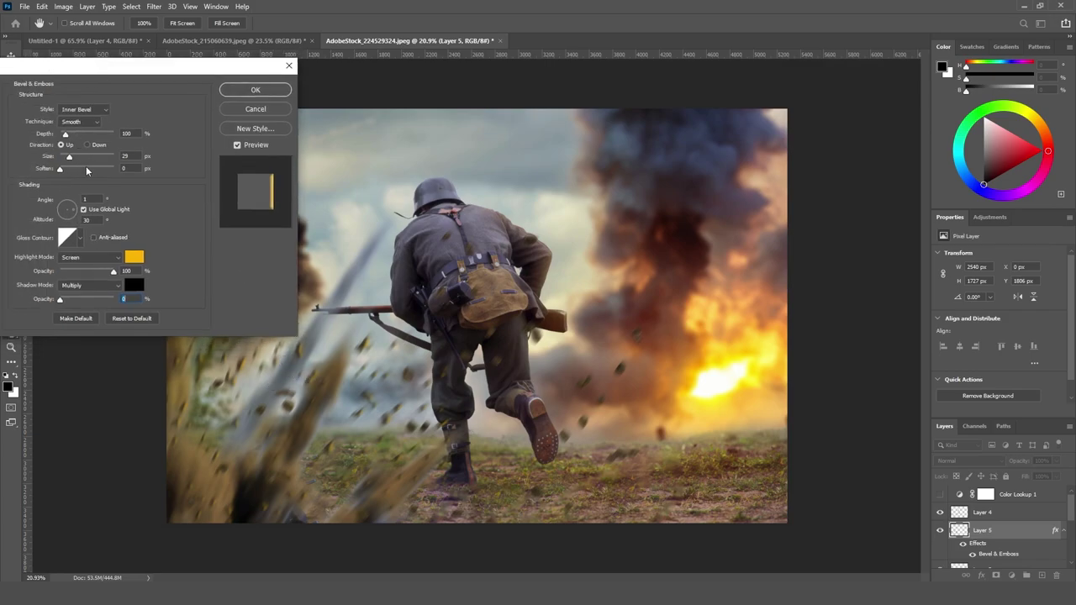
pyautogui.moveTo(70, 157); pyautogui.dragTo(65, 159)
pyautogui.click(93, 257)
pyautogui.click(97, 367)
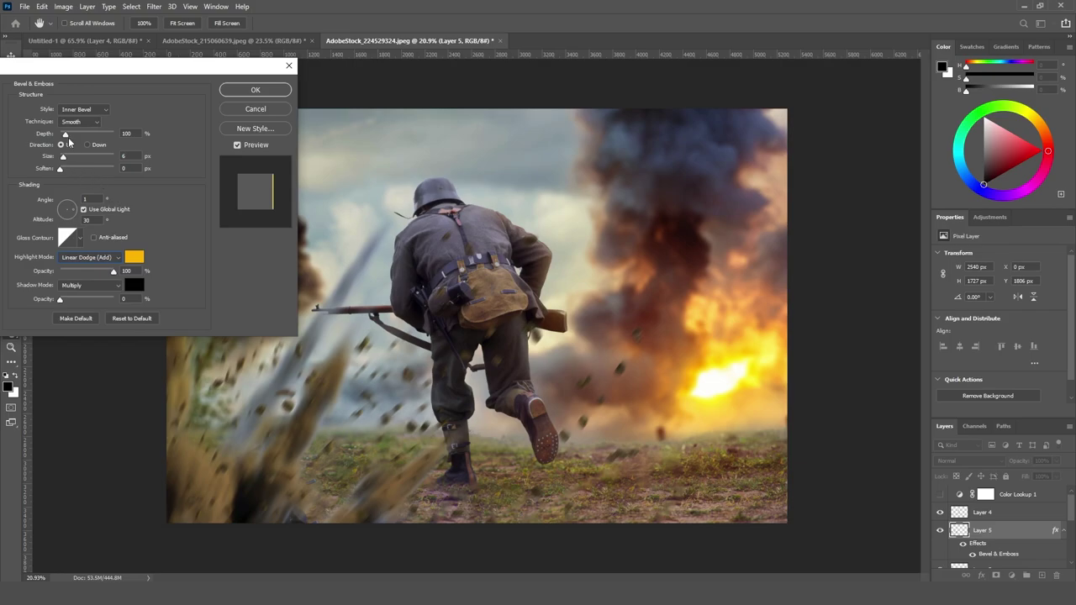
pyautogui.moveTo(68, 136)
pyautogui.mouseDown()
pyautogui.moveTo(88, 137)
pyautogui.moveTo(61, 139)
pyautogui.mouseUp()
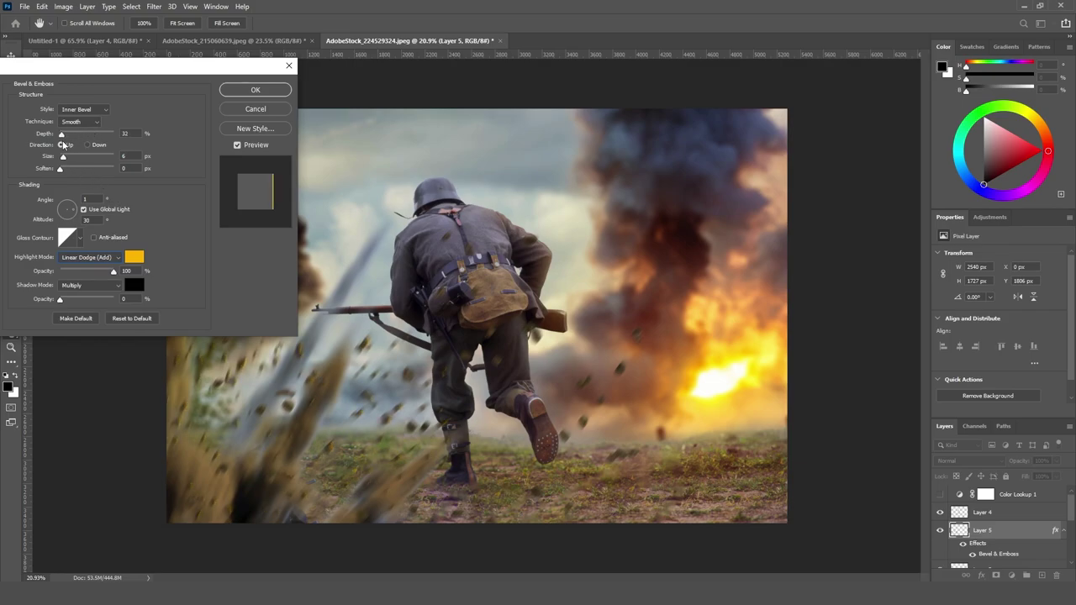
pyautogui.click(255, 90)
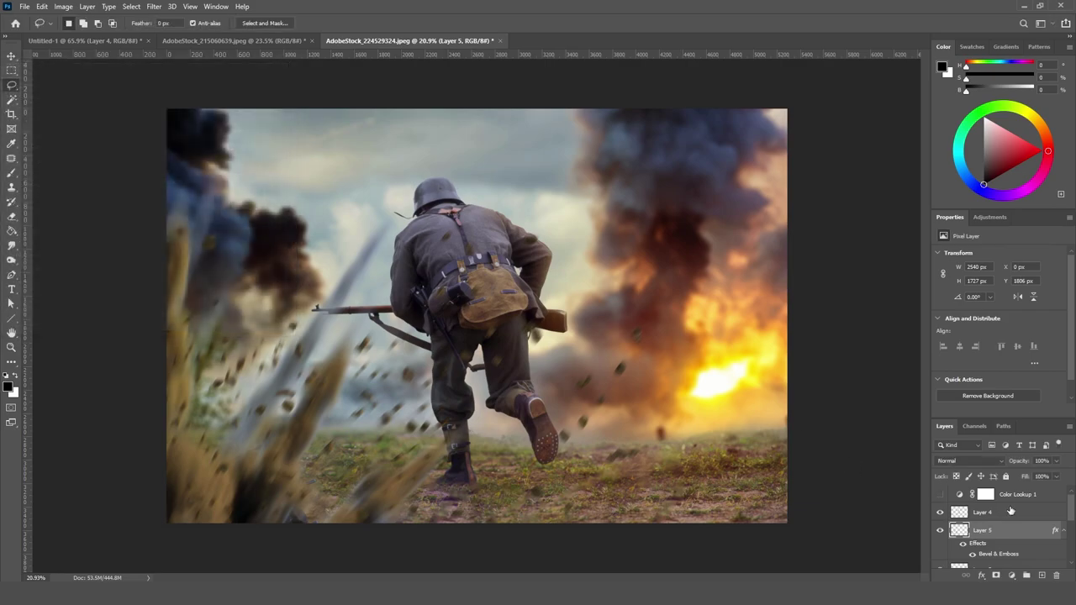
# - Add a Bevel & Emboss with adjusted lighting angle to Layer 4
pyautogui.click(1012, 511)
pyautogui.doubleClick(1011, 511)
pyautogui.click(37, 120)
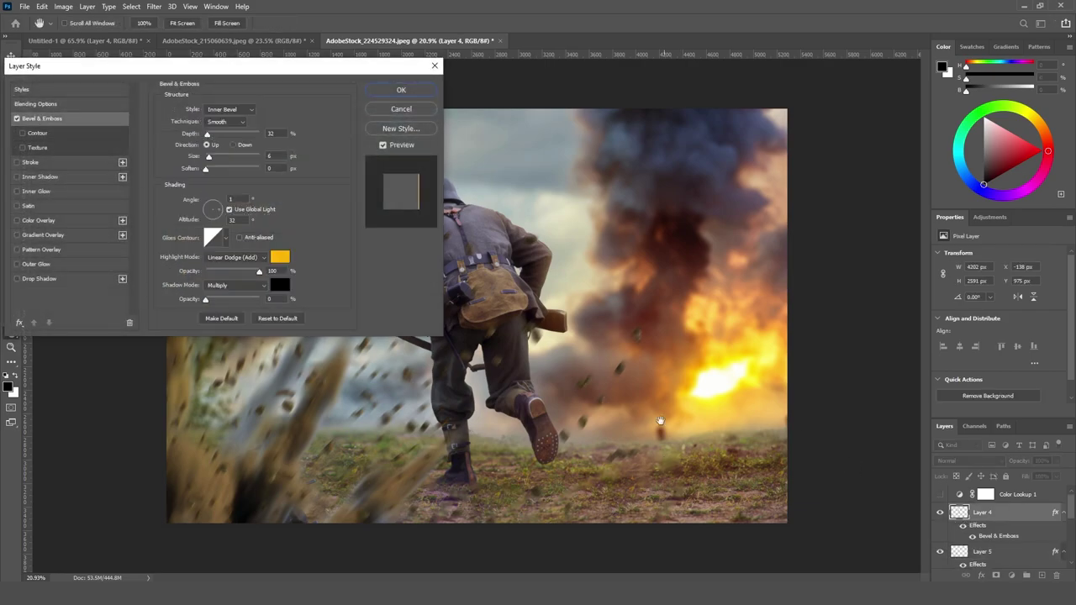
pyautogui.click(220, 204)
pyautogui.click(396, 92)
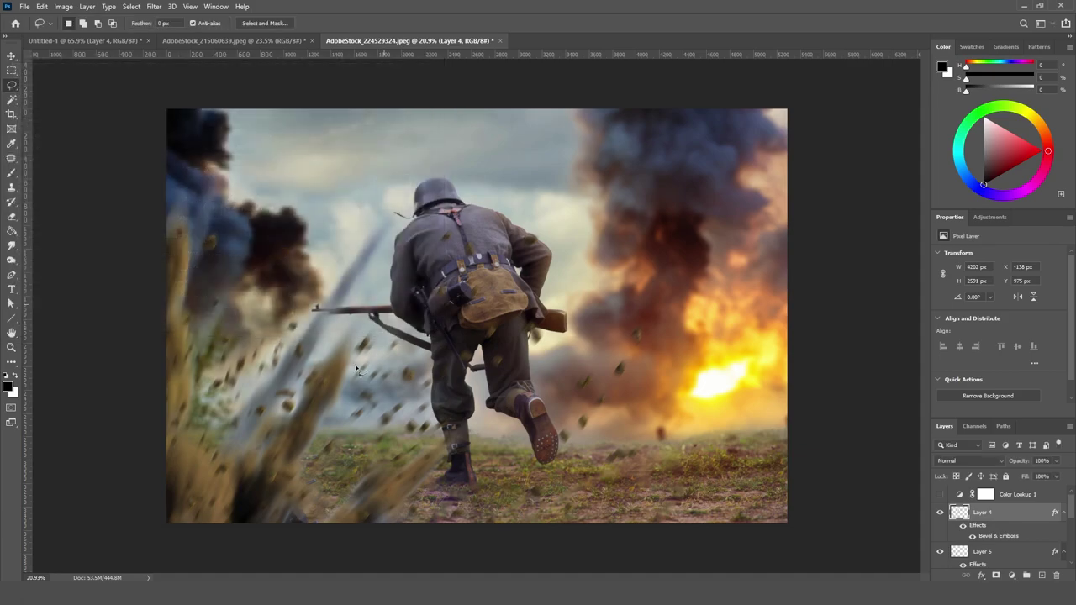
# - Zoom to fit the composite and add a new layer above Layer 4
pyautogui.hotkey('ctrl', '-')
pyautogui.hotkey('ctrl', '-')
pyautogui.hotkey('ctrl', '0')
pyautogui.hotkey('ctrl', '-')
pyautogui.scroll(2, 364, 482)
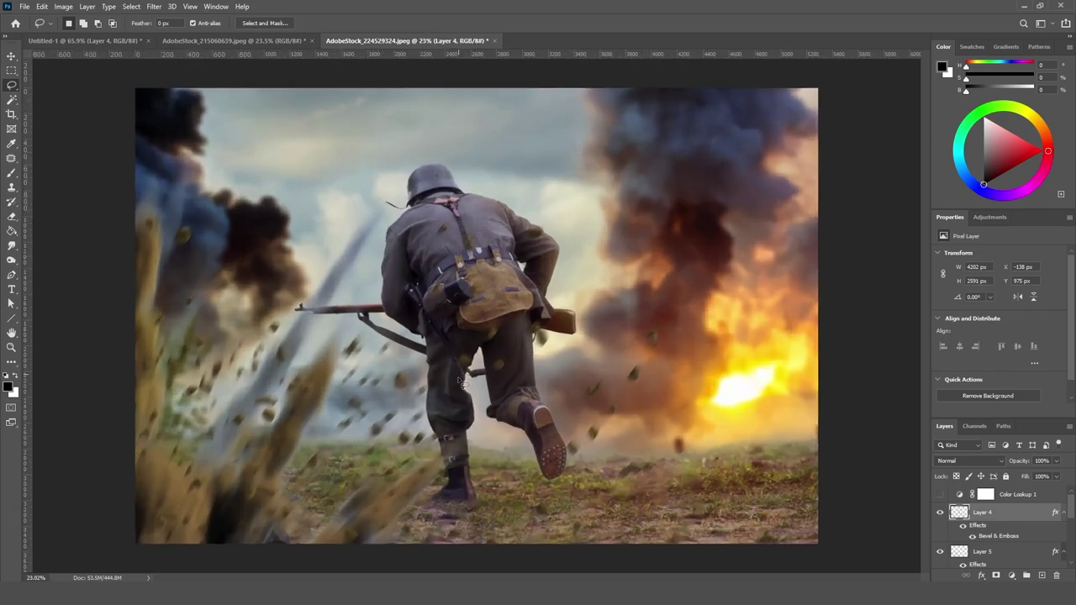
pyautogui.click(1041, 575)
# - Fill the new layer with black and add noise to it
pyautogui.click(12, 230)
pyautogui.click(308, 303)
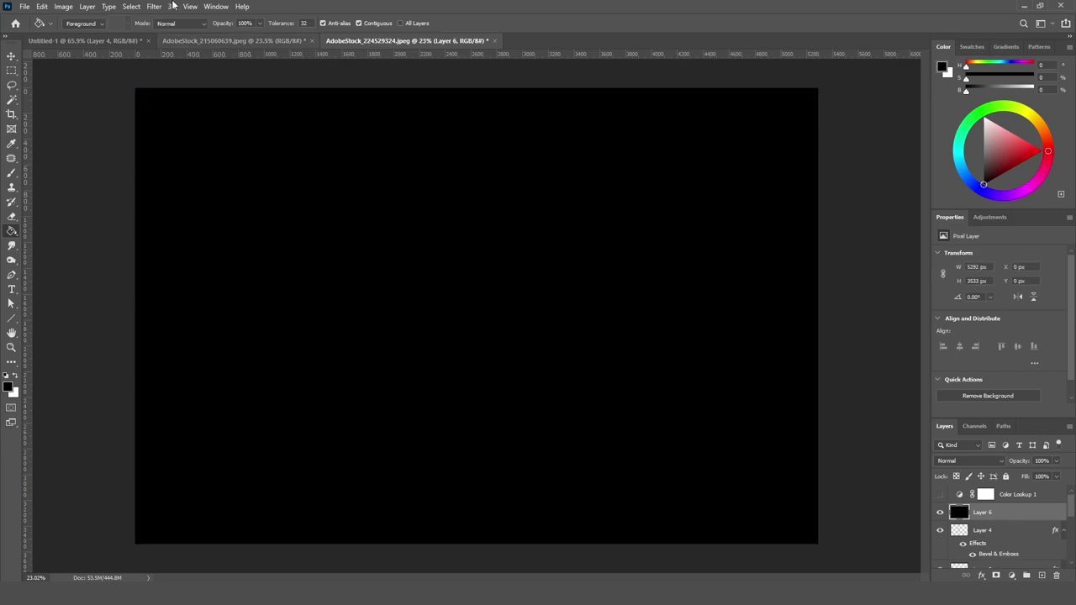
pyautogui.click(154, 6)
pyautogui.moveTo(246, 171)
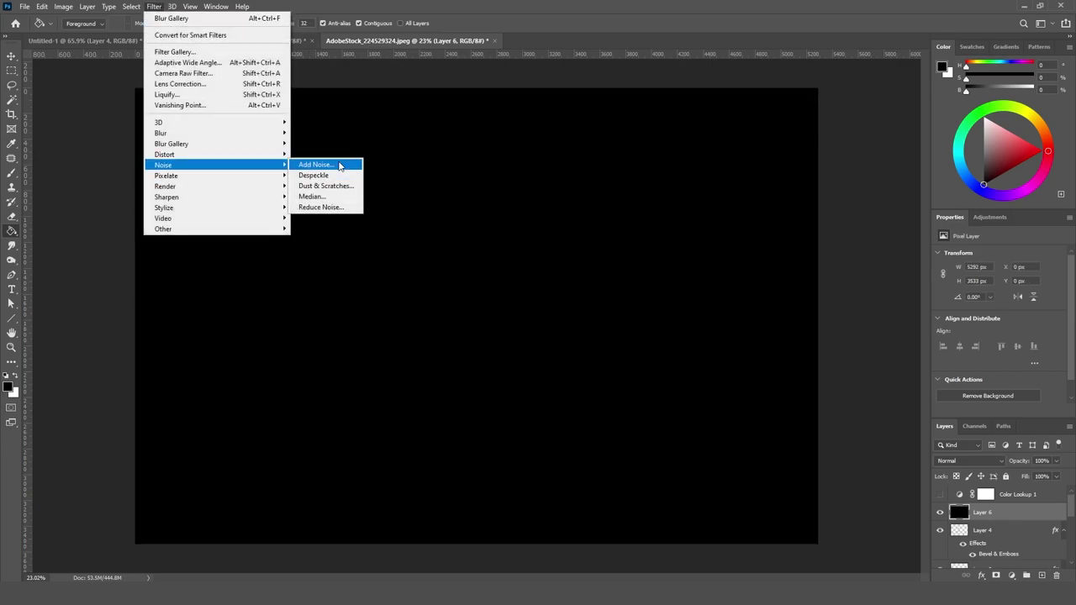
pyautogui.click(337, 165)
pyautogui.click(591, 122)
# - Soften the noise with a 3.0 pixel Gaussian Blur
pyautogui.click(126, 4)
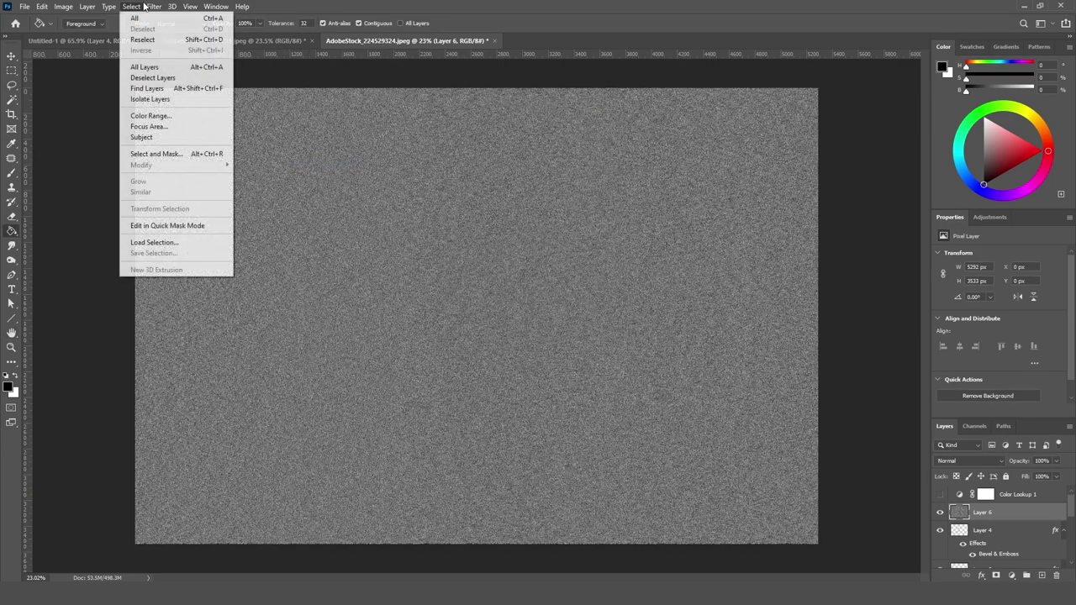
pyautogui.moveTo(154, 6)
pyautogui.moveTo(218, 132)
pyautogui.click(322, 174)
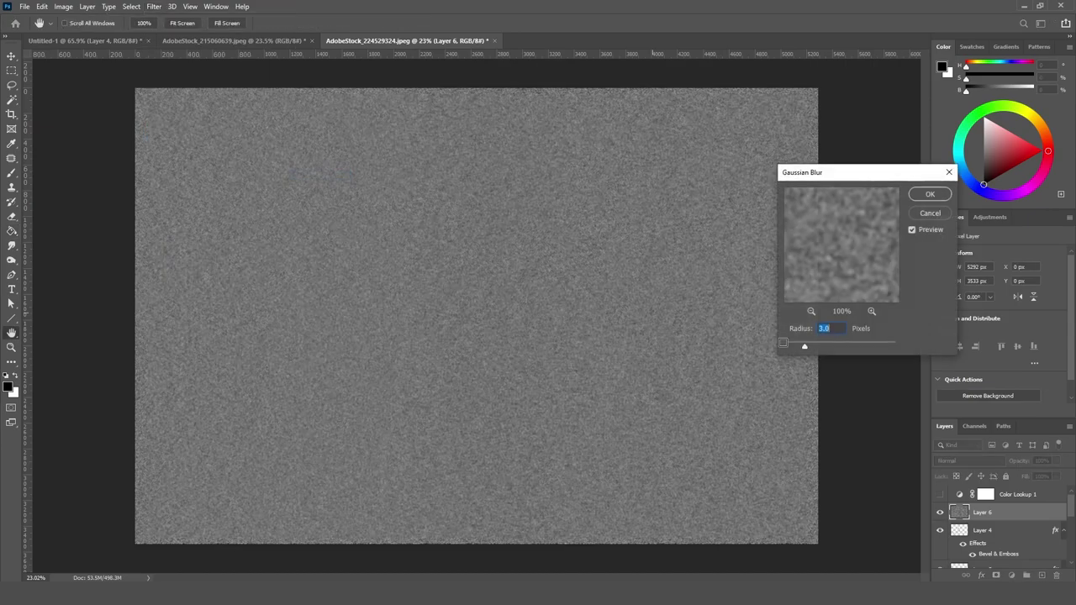
pyautogui.click(932, 195)
pyautogui.hotkey('ctrl', 'l')
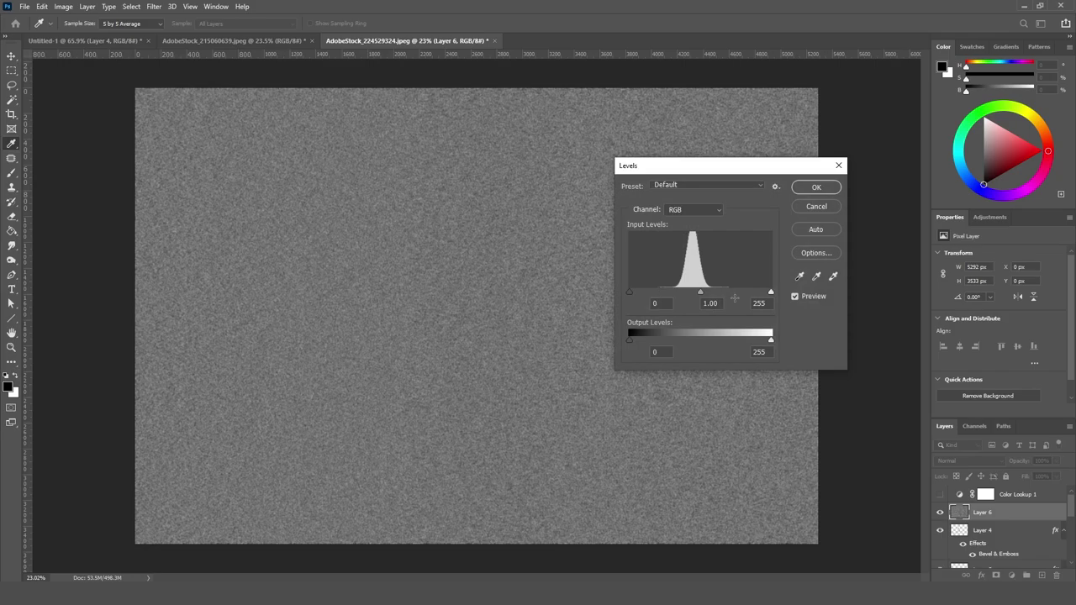
pyautogui.click(825, 201)
# - Free Transform the noise layer to 200% width and height
pyautogui.hotkey('ctrl', 't')
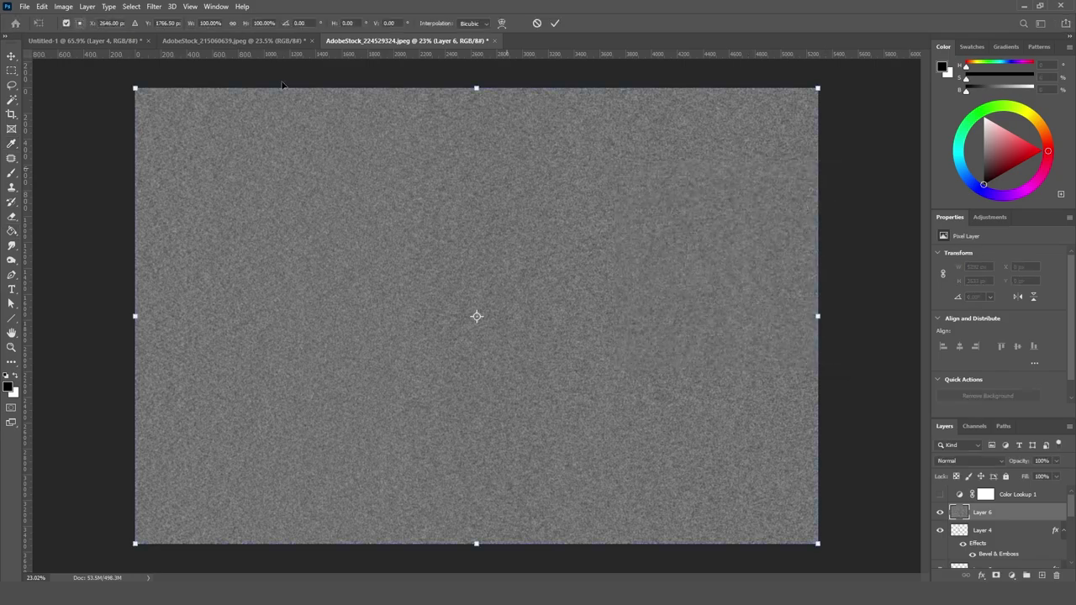
pyautogui.write('200')
pyautogui.press('Tab')
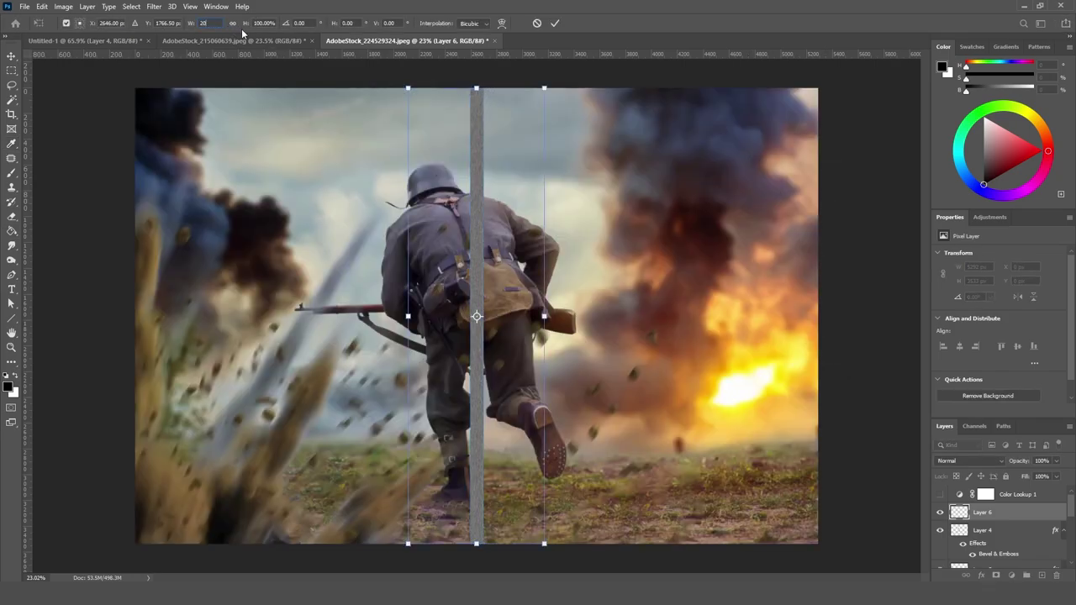
pyautogui.write('200')
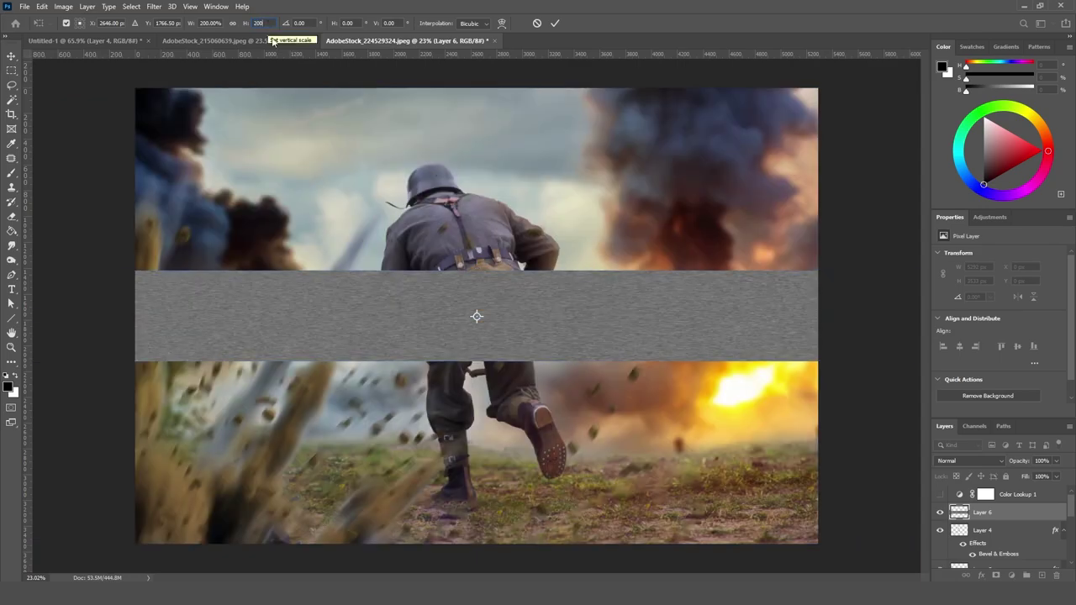
pyautogui.press('Return')
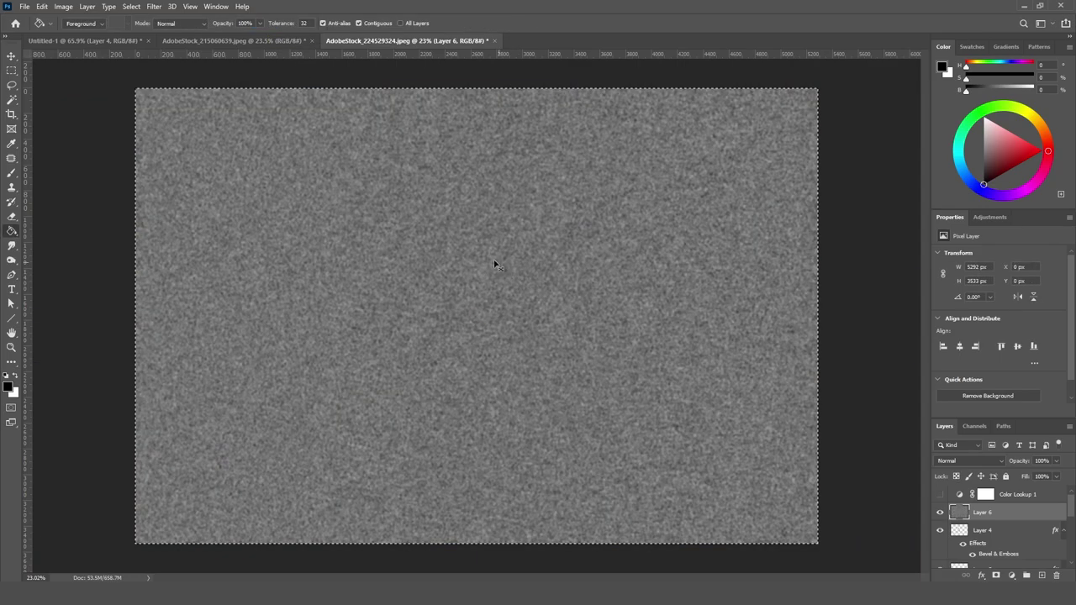
# - Select All and use Image > Crop to trim the enlarged noise to the canvas
pyautogui.hotkey('ctrl', 'a')
pyautogui.click(70, 7)
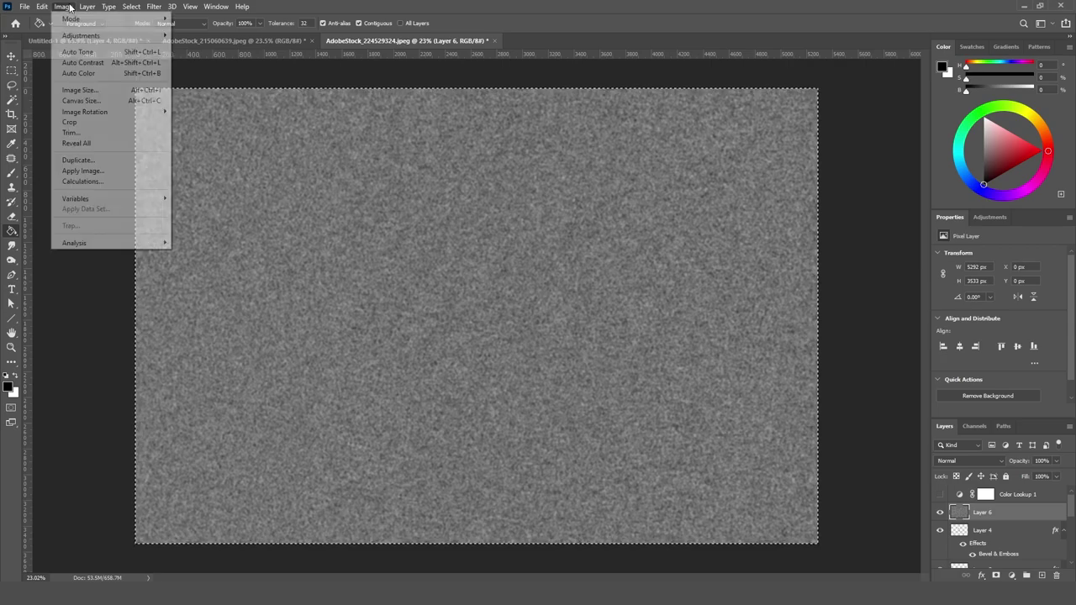
pyautogui.click(71, 122)
pyautogui.press('l')
pyautogui.hotkey('ctrl', 'd')
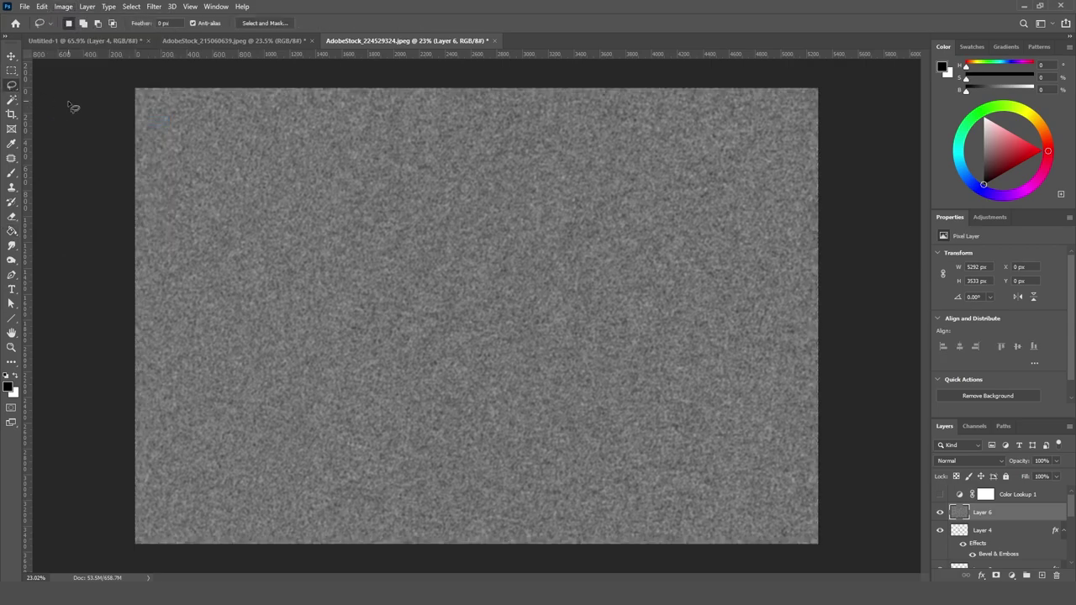
# - Apply Levels with white point 186 and black point 117 to leave scattered specks
pyautogui.hotkey('ctrl', 'l')
pyautogui.moveTo(771, 292); pyautogui.dragTo(732, 292)
pyautogui.moveTo(631, 294); pyautogui.dragTo(714, 297)
# - Load the bright specks from the RGB channel as a selection, then add and apply a mask on Layer 6
pyautogui.click(815, 188)
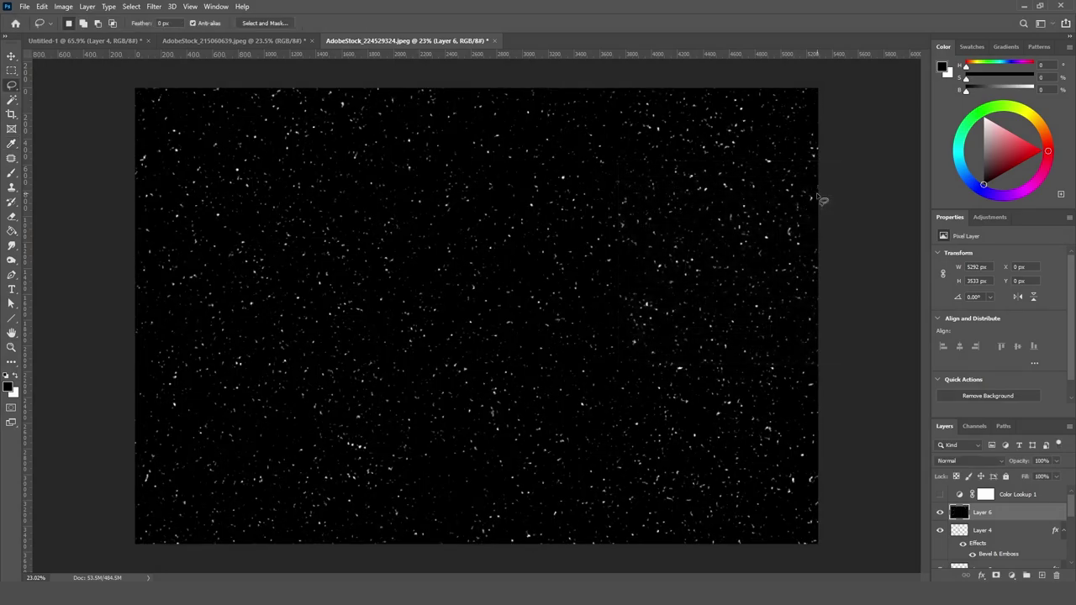
pyautogui.click(975, 426)
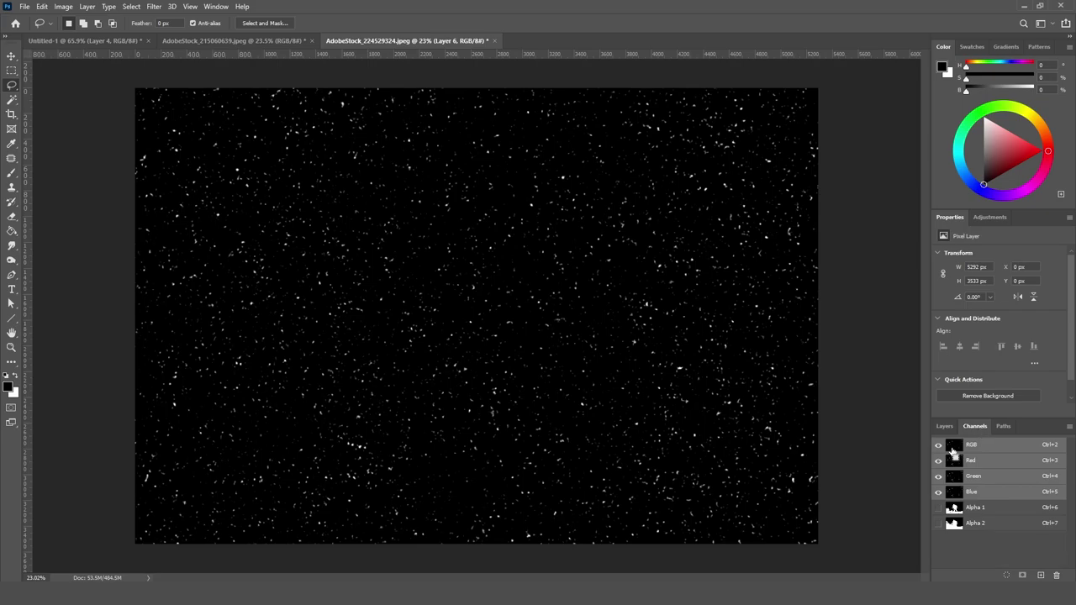
pyautogui.keyDown('ctrl'); pyautogui.click(953, 450); pyautogui.keyUp('ctrl')
pyautogui.click(945, 426)
pyautogui.click(996, 575)
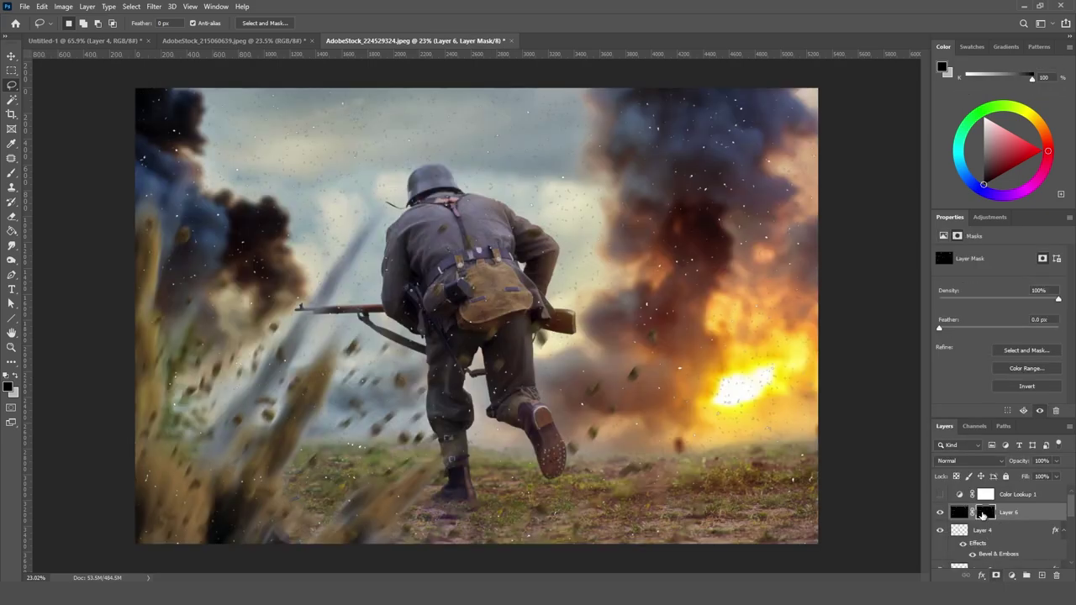
pyautogui.rightClick(984, 512)
pyautogui.click(1013, 444)
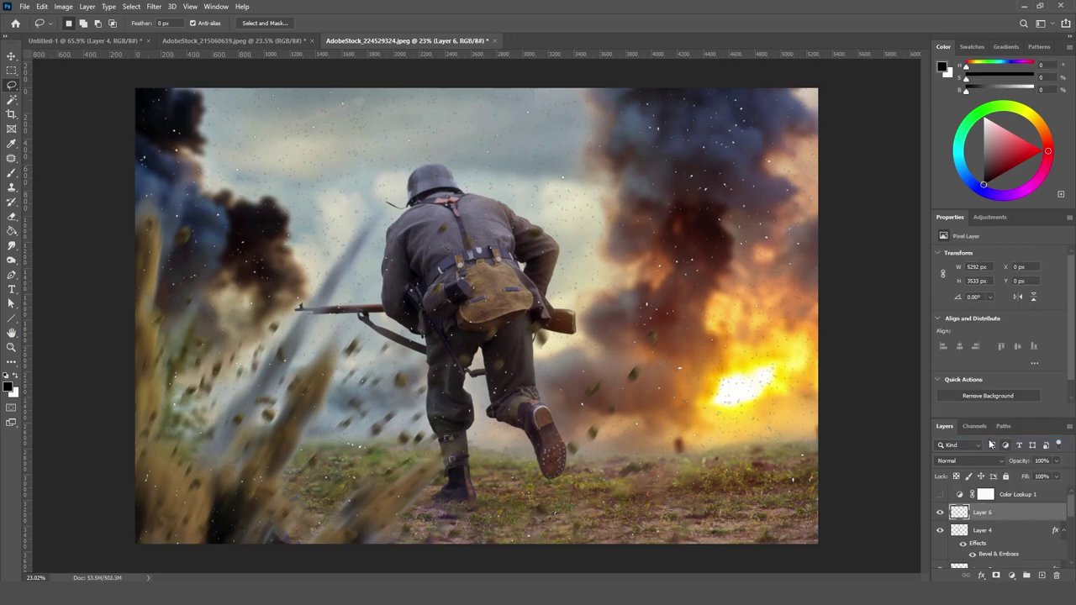
# - Raise Hue/Saturation lightness to +100 to turn the specks bright white
pyautogui.hotkey('ctrl', 'u')
pyautogui.moveTo(774, 381); pyautogui.dragTo(863, 368)
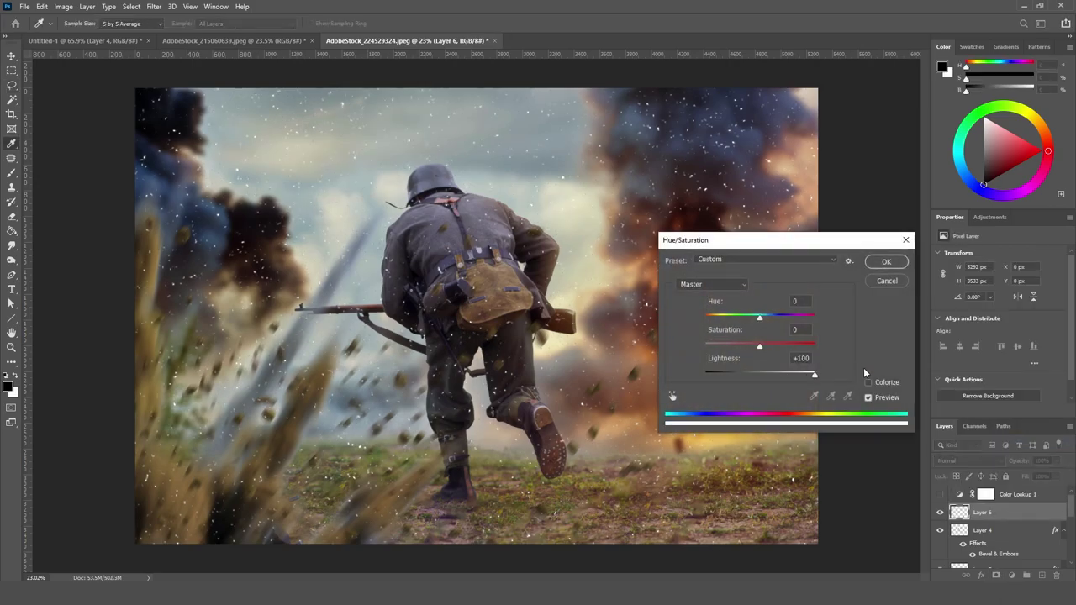
pyautogui.click(875, 263)
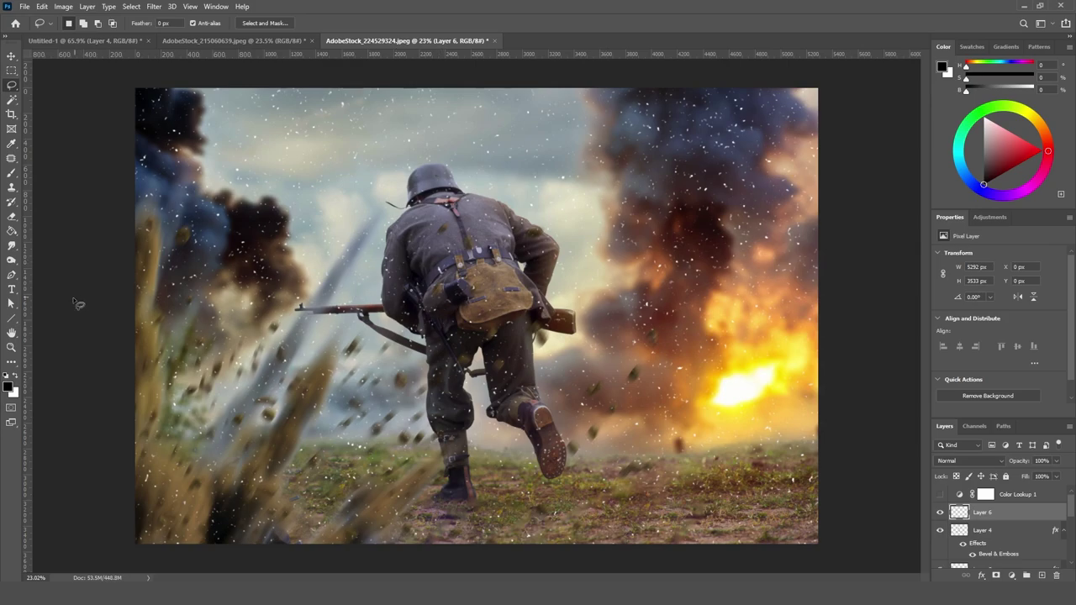
# - Add a Layer 7 clipped to the specks and fill it with brown sampled from the ground
pyautogui.click(12, 348)
pyautogui.moveTo(428, 311); pyautogui.dragTo(422, 316)
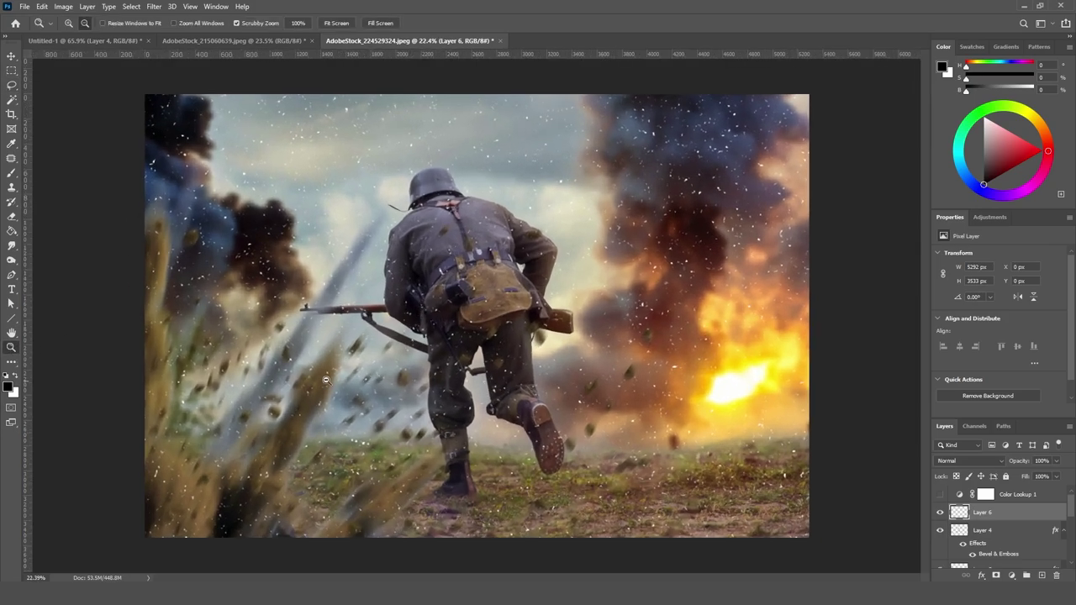
pyautogui.click(12, 230)
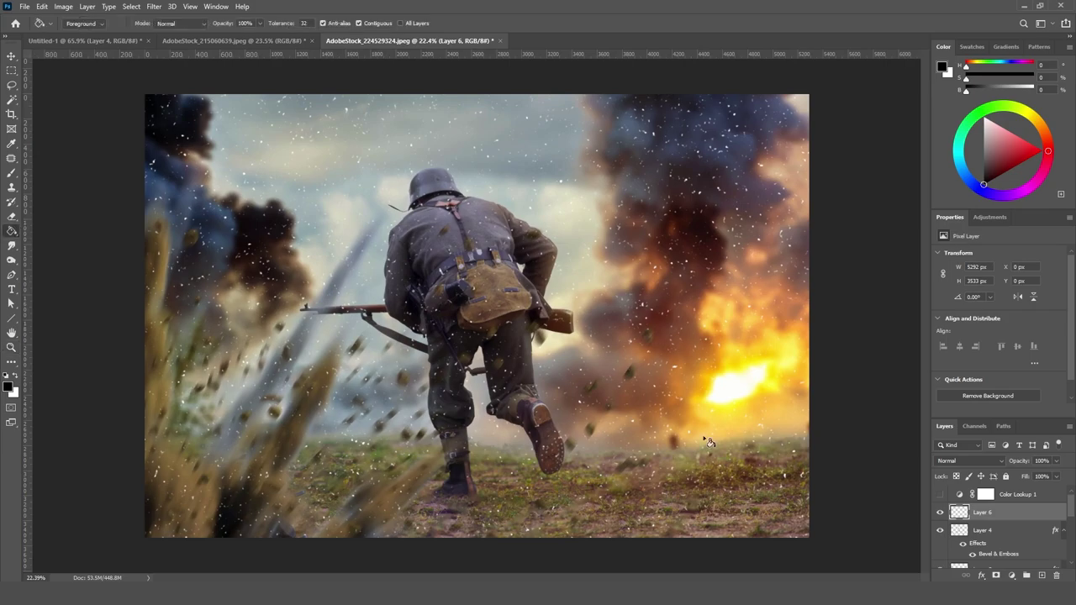
pyautogui.click(1043, 577)
pyautogui.keyDown('alt'); pyautogui.click(1005, 521); pyautogui.keyUp('alt')
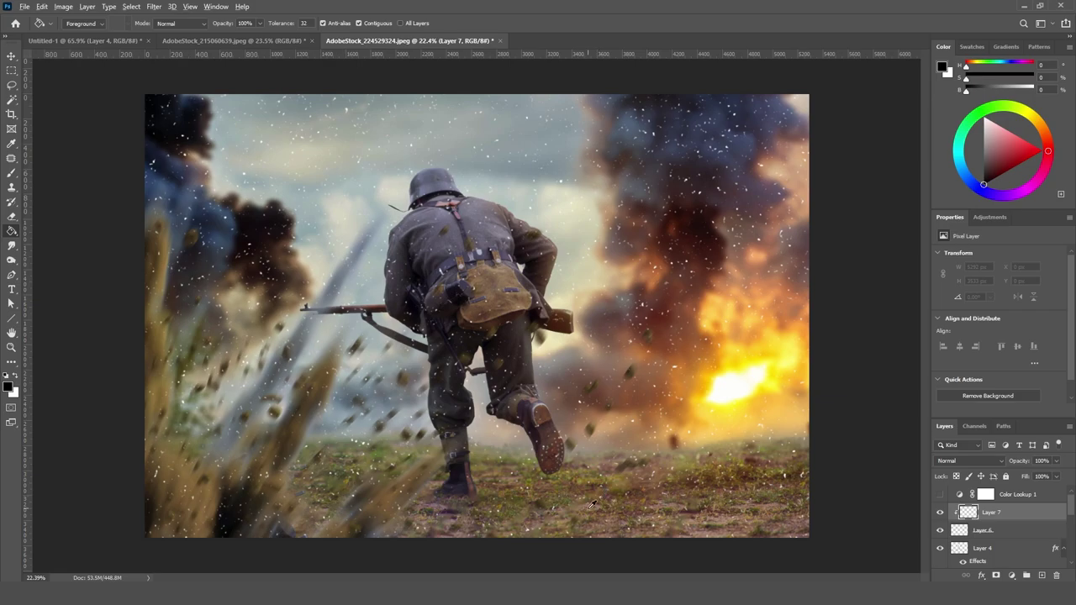
pyautogui.keyDown('alt'); pyautogui.click(625, 509); pyautogui.keyUp('alt')
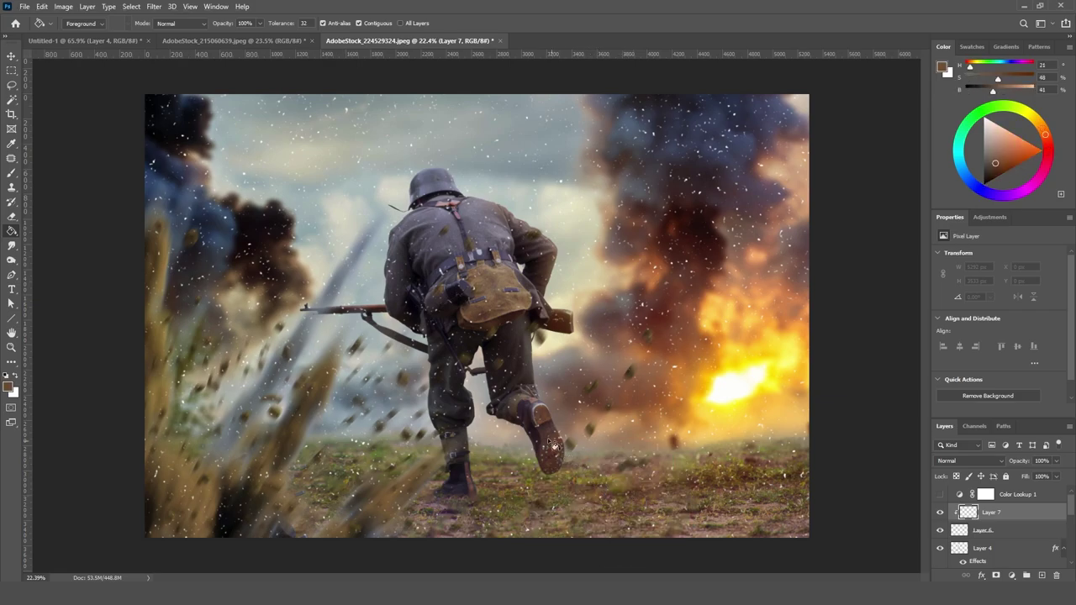
pyautogui.click(482, 385)
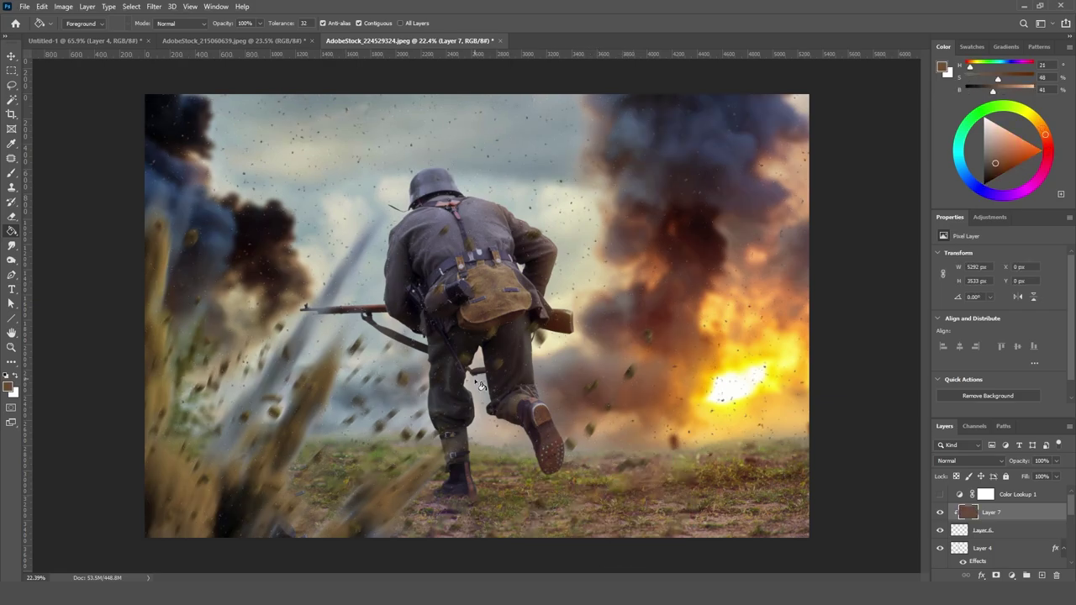
# - Merge the brown tint into the specks, set the Levels midtone to 0.72, and add a layer mask
pyautogui.click(12, 85)
pyautogui.keyDown('shift'); pyautogui.click(1012, 538); pyautogui.keyUp('shift')
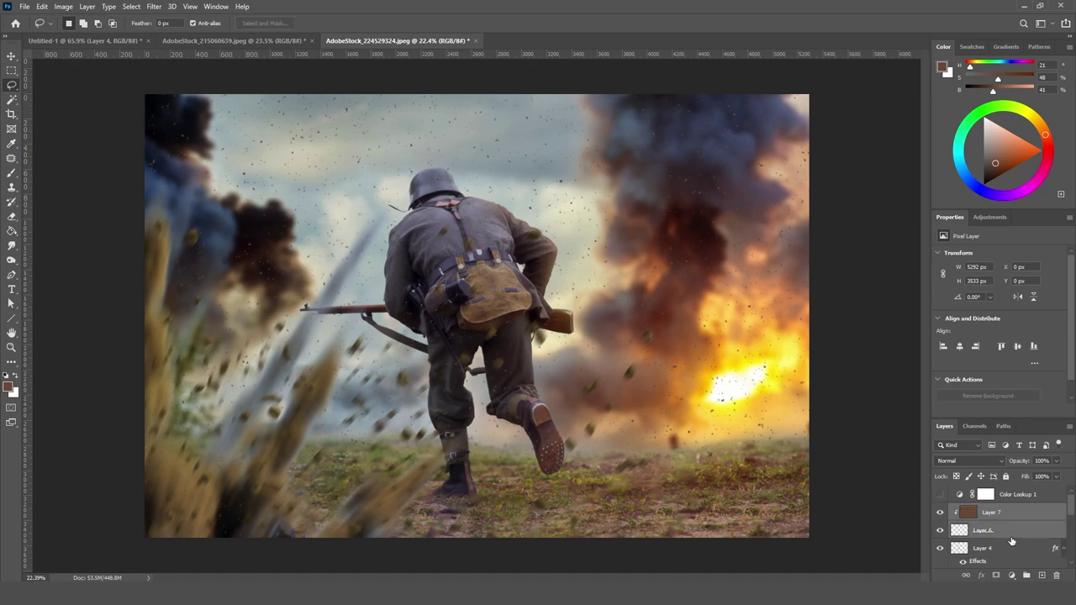
pyautogui.hotkey('ctrl', 'e')
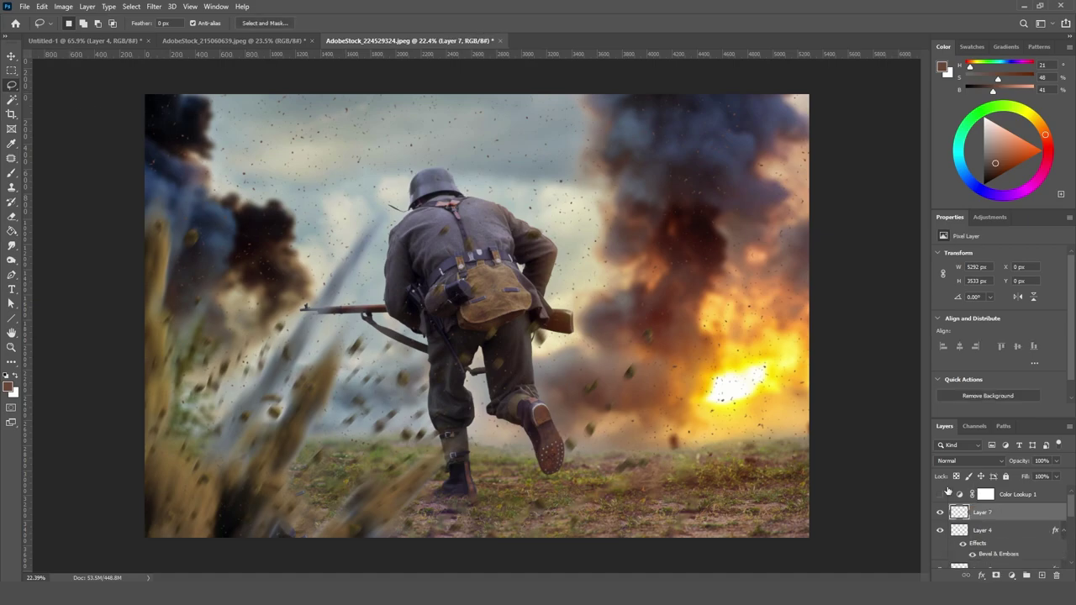
pyautogui.hotkey('ctrl', 'l')
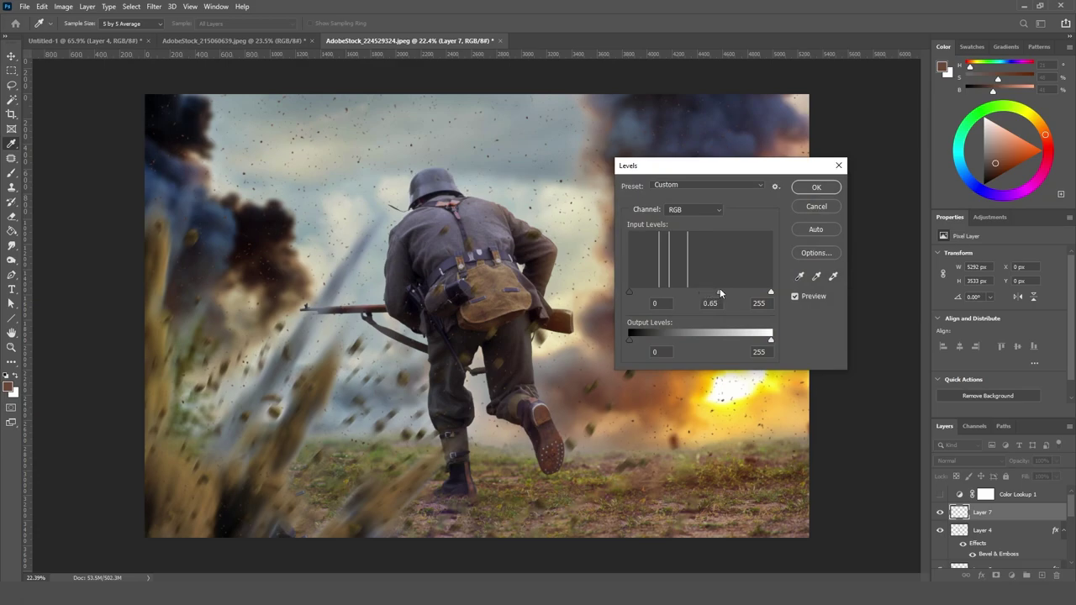
pyautogui.moveTo(720, 291); pyautogui.dragTo(714, 291)
pyautogui.click(814, 187)
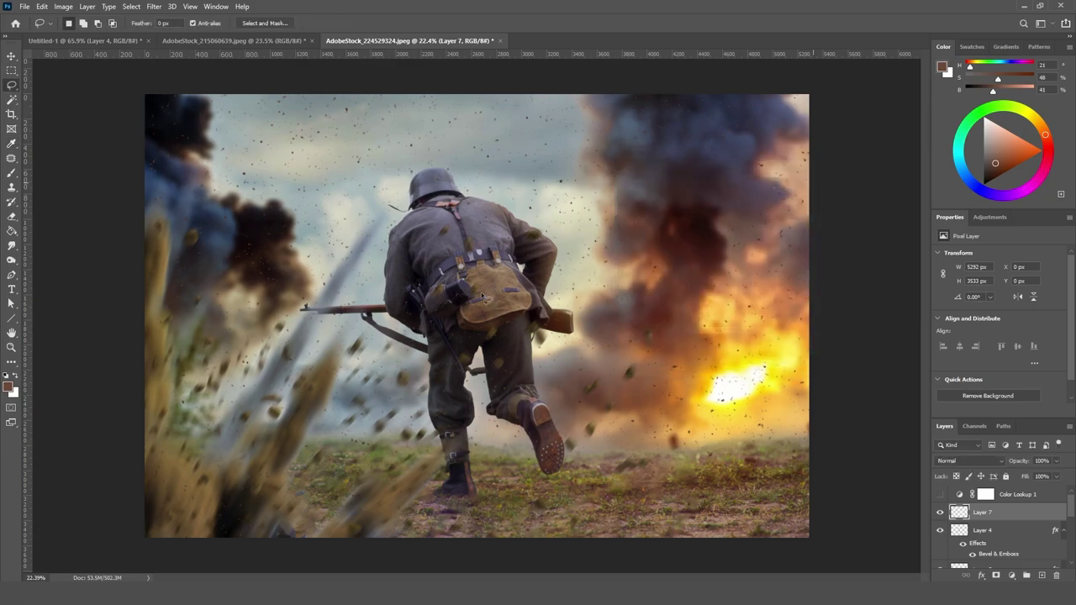
pyautogui.click(996, 577)
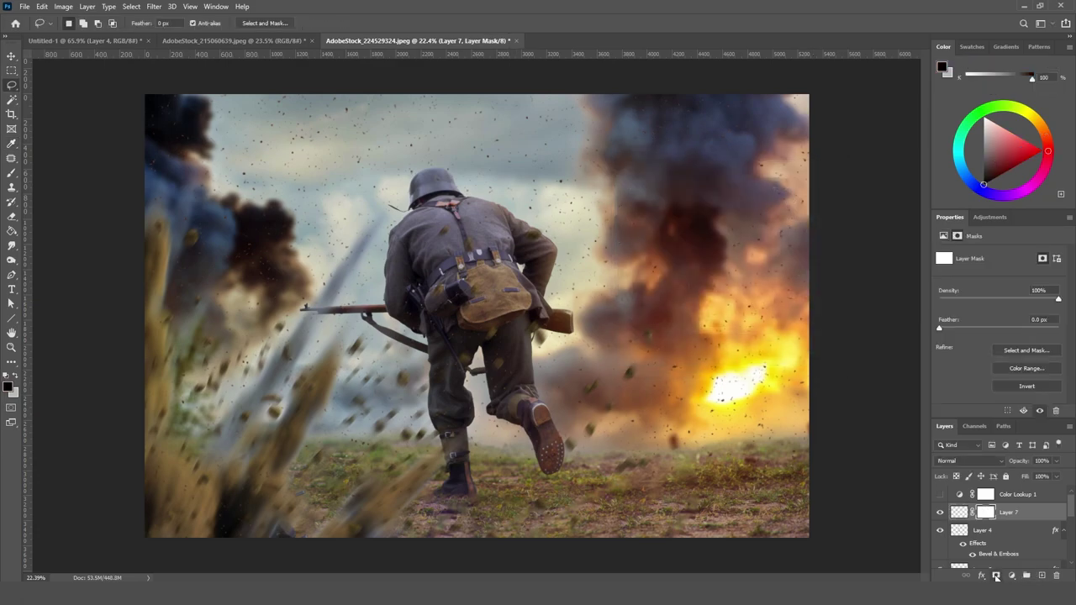
# - Invert Layer 7's mask and set up a white brush at 100% flow
pyautogui.hotkey('ctrl', 'i')
pyautogui.click(11, 171)
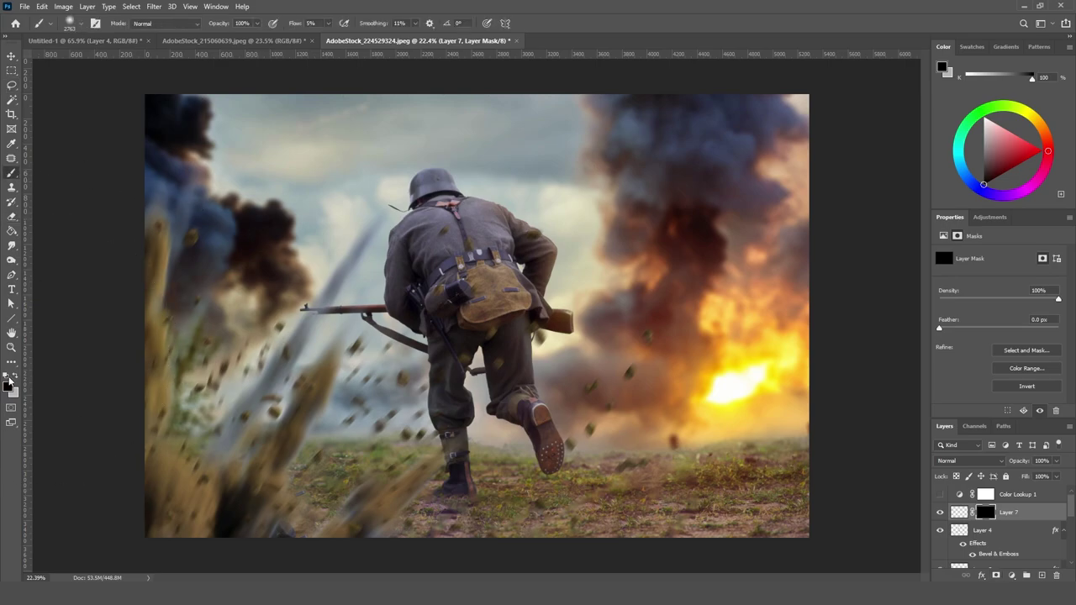
pyautogui.click(14, 376)
pyautogui.moveTo(239, 370); pyautogui.dragTo(278, 370)
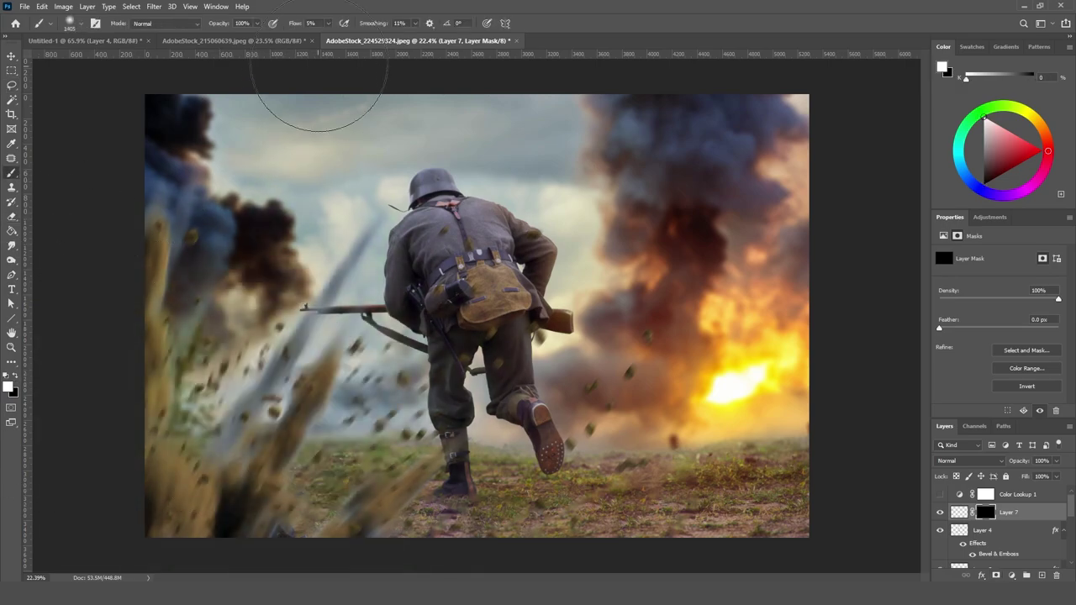
pyautogui.click(328, 22)
pyautogui.click(413, 38)
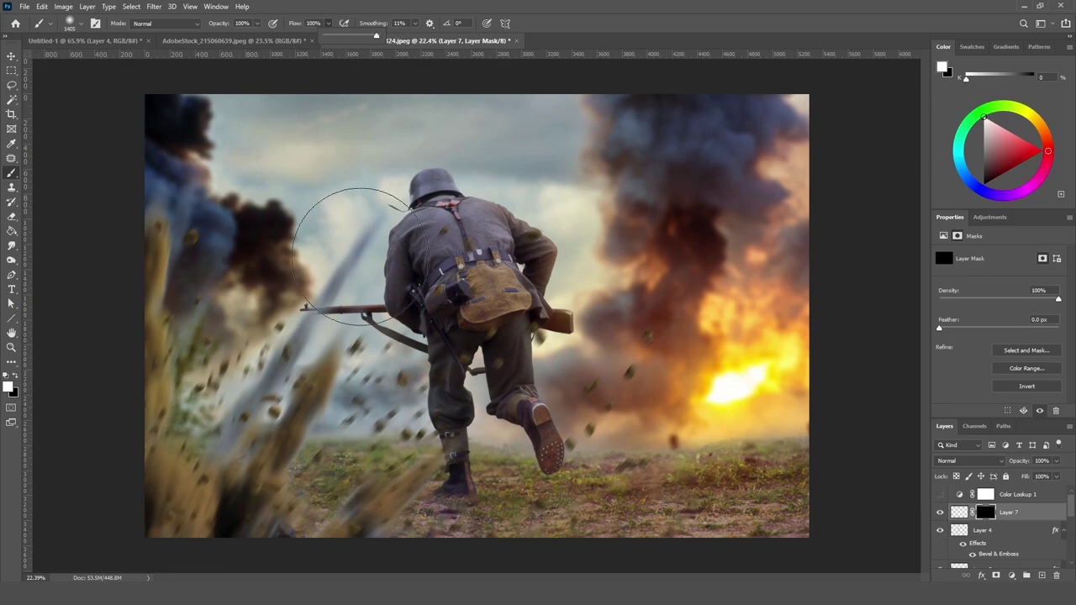
# - Paint the brown particles back in over the lower-left area of the battlefield
pyautogui.moveTo(355, 246); pyautogui.dragTo(336, 281)
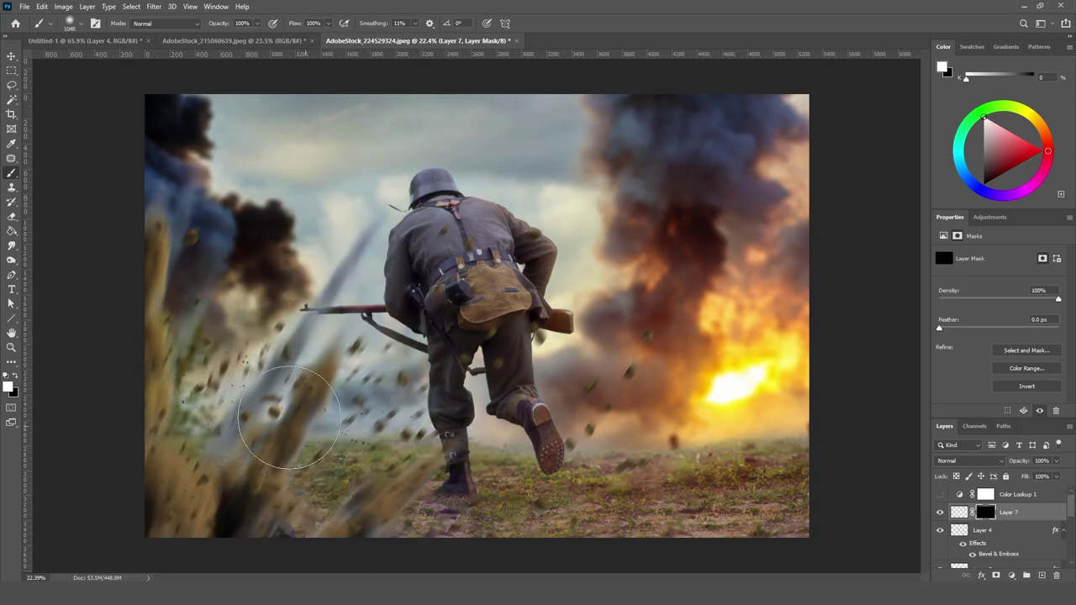
pyautogui.moveTo(198, 278); pyautogui.dragTo(169, 240)
pyautogui.click(12, 85)
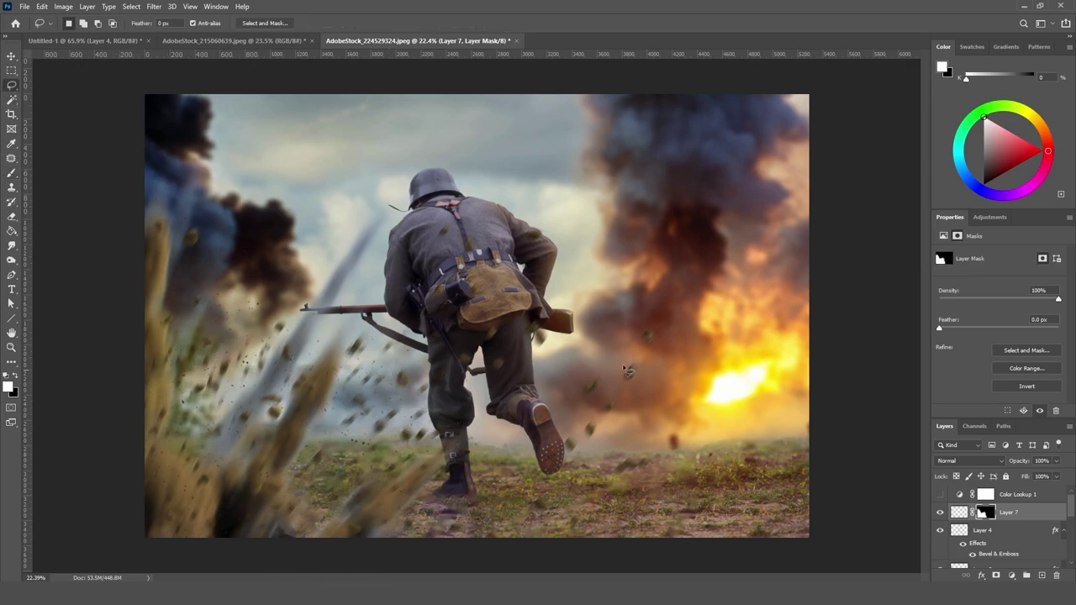
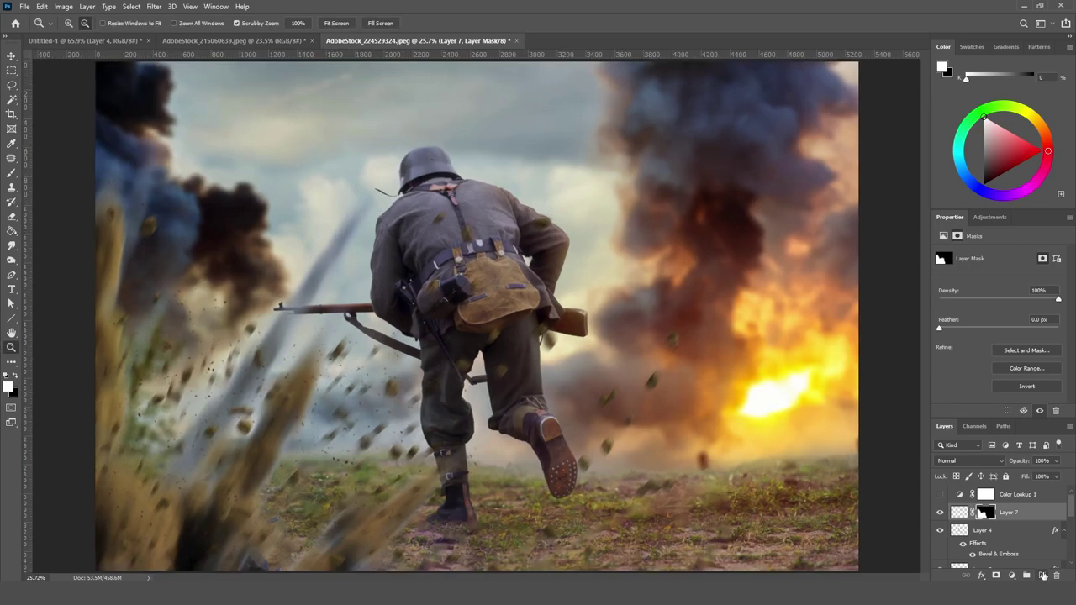
# - Add a new layer above Layer 7 and fill it with black
pyautogui.click(1041, 576)
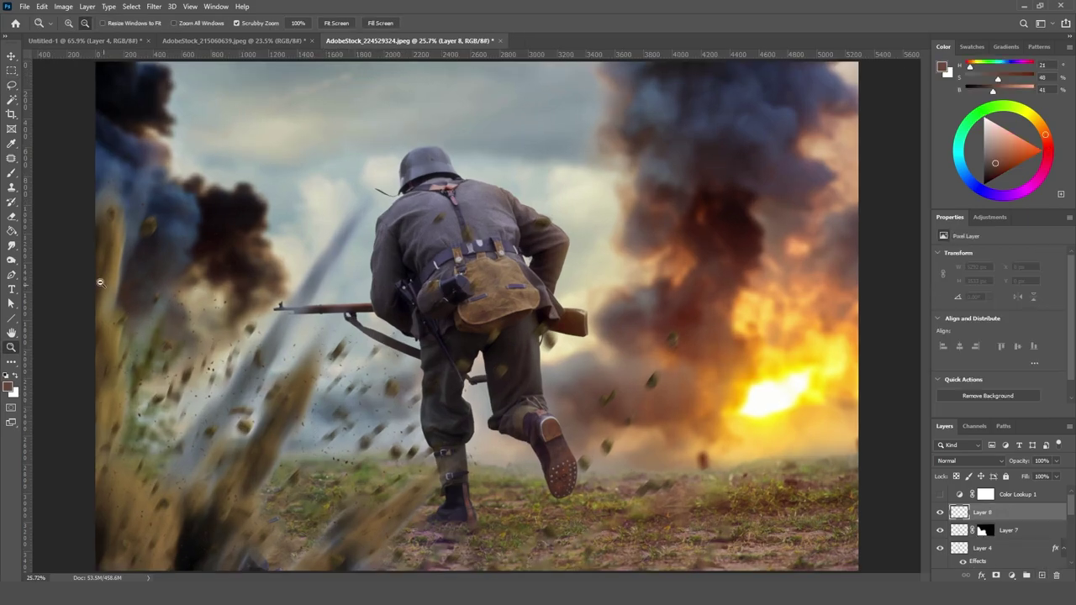
pyautogui.click(12, 230)
pyautogui.press('d')
pyautogui.click(288, 213)
# - Apply 400% monochromatic Add Noise to the black layer
pyautogui.click(153, 6)
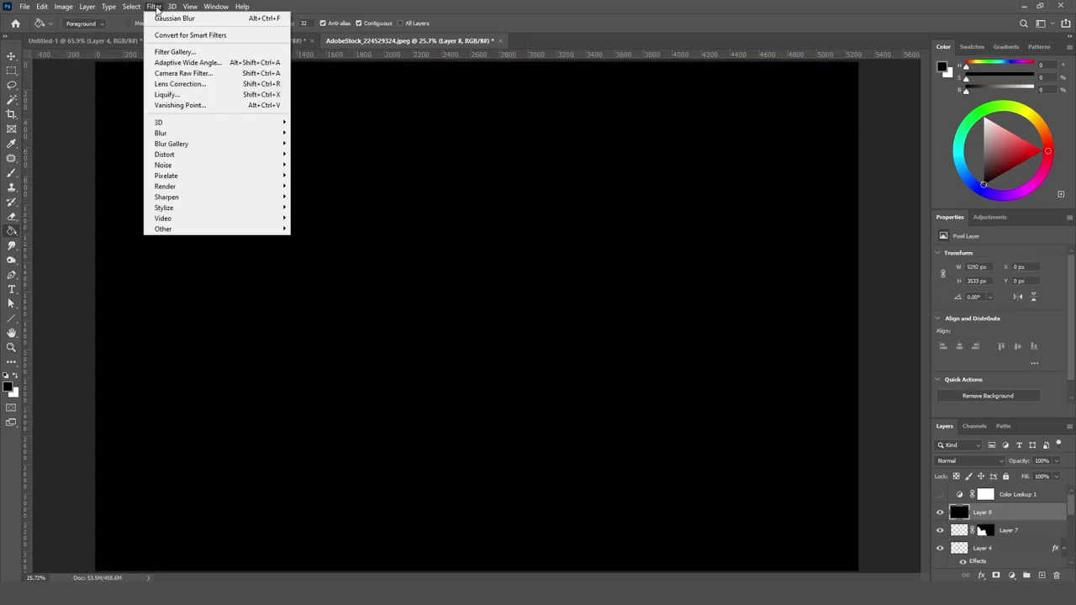
pyautogui.moveTo(213, 168)
pyautogui.click(316, 164)
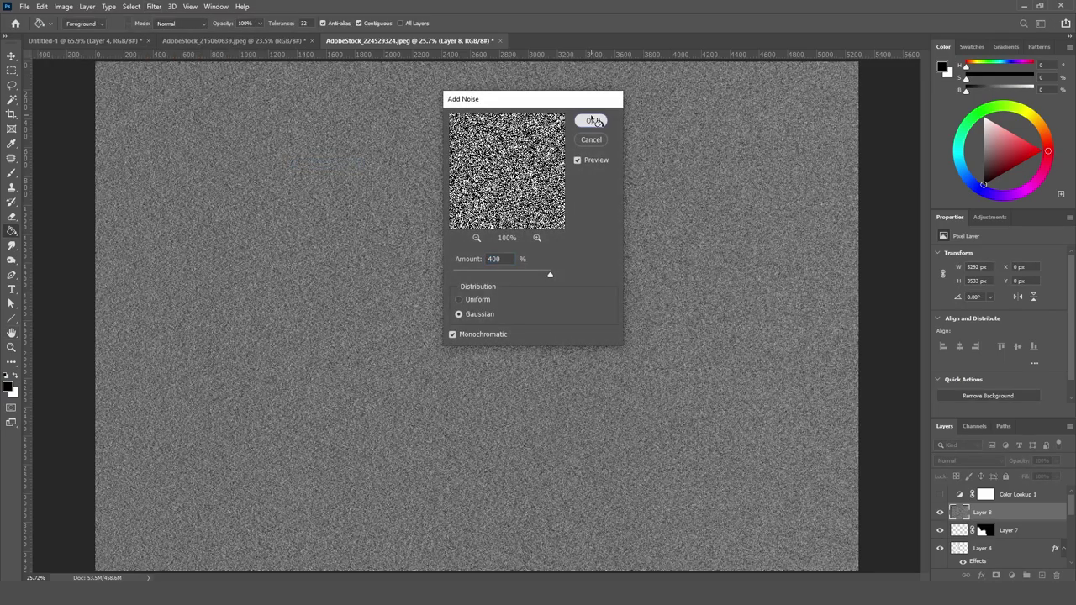
pyautogui.click(592, 118)
# - Enlarge the noise layer to 400% width and height with Free Transform
pyautogui.hotkey('ctrl', 't')
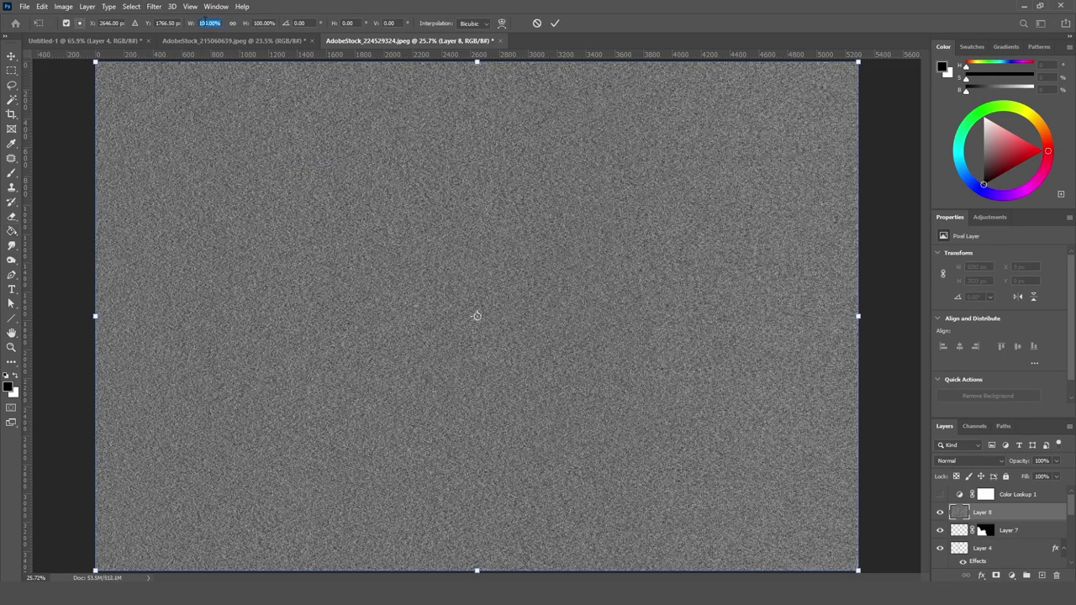
pyautogui.write('400')
pyautogui.press('Tab')
pyautogui.write('400')
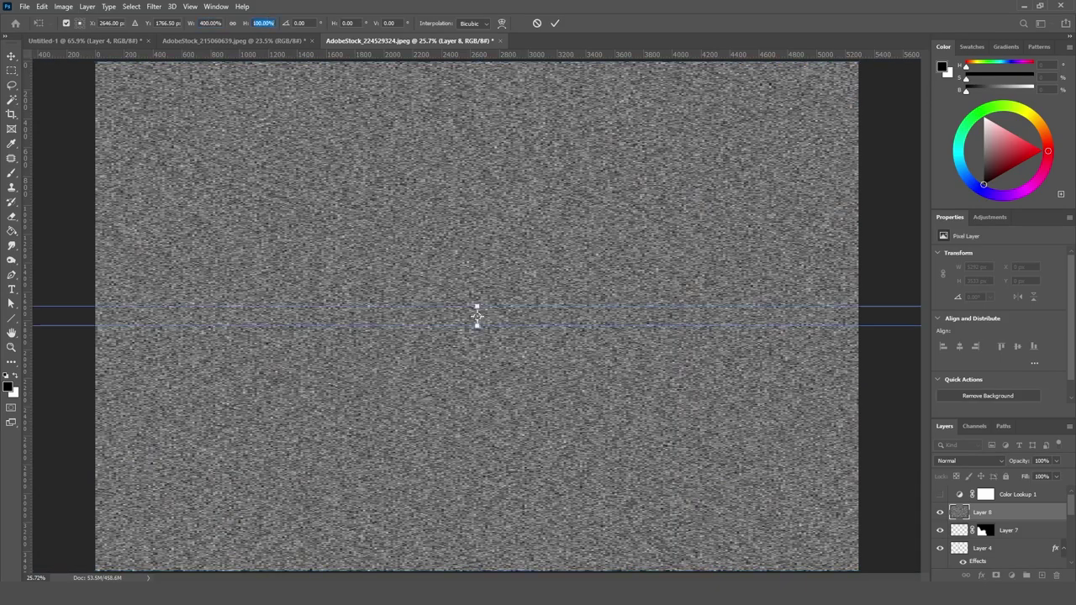
pyautogui.press('Return')
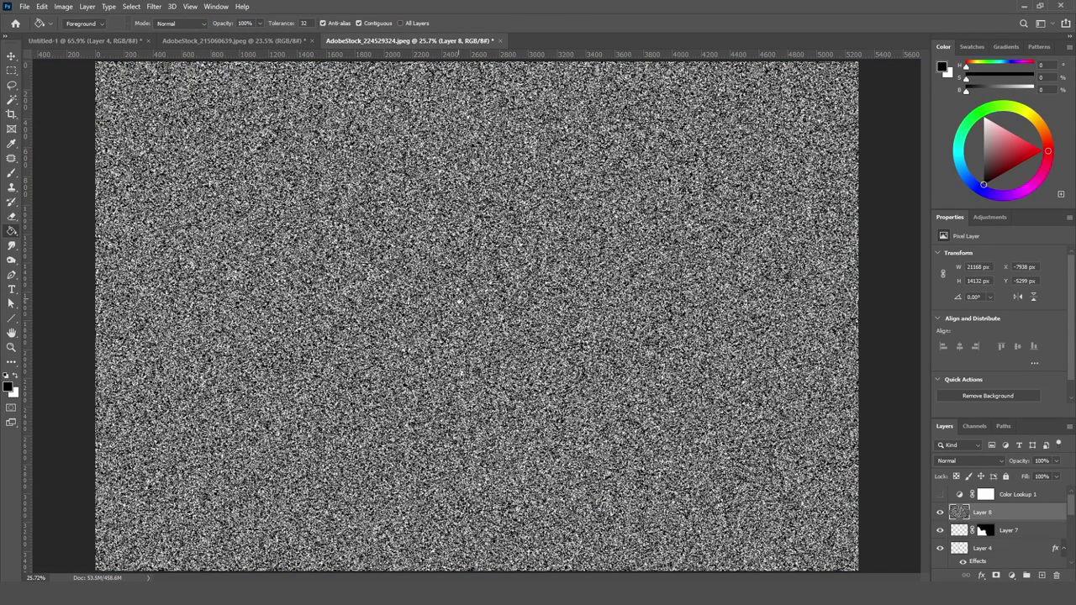
# - Fit the image on screen and select the entire canvas with the rectangular marquee
pyautogui.hotkey('ctrl', '0')
pyautogui.press('m')
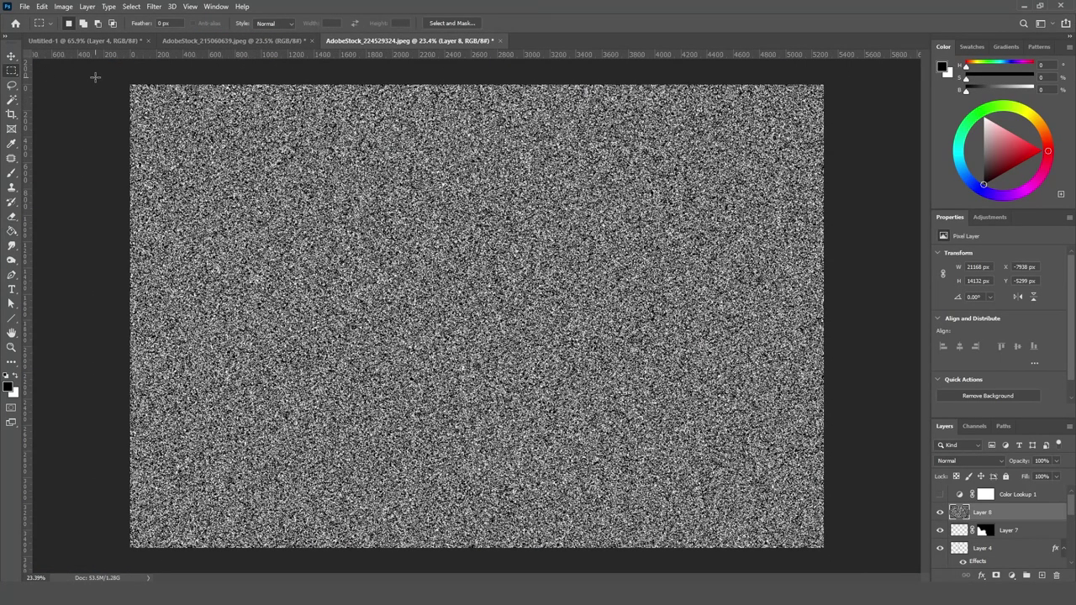
pyautogui.moveTo(95, 74)
pyautogui.mouseDown()
pyautogui.moveTo(874, 557)
pyautogui.moveTo(1021, 599)
pyautogui.moveTo(995, 574)
pyautogui.mouseUp()
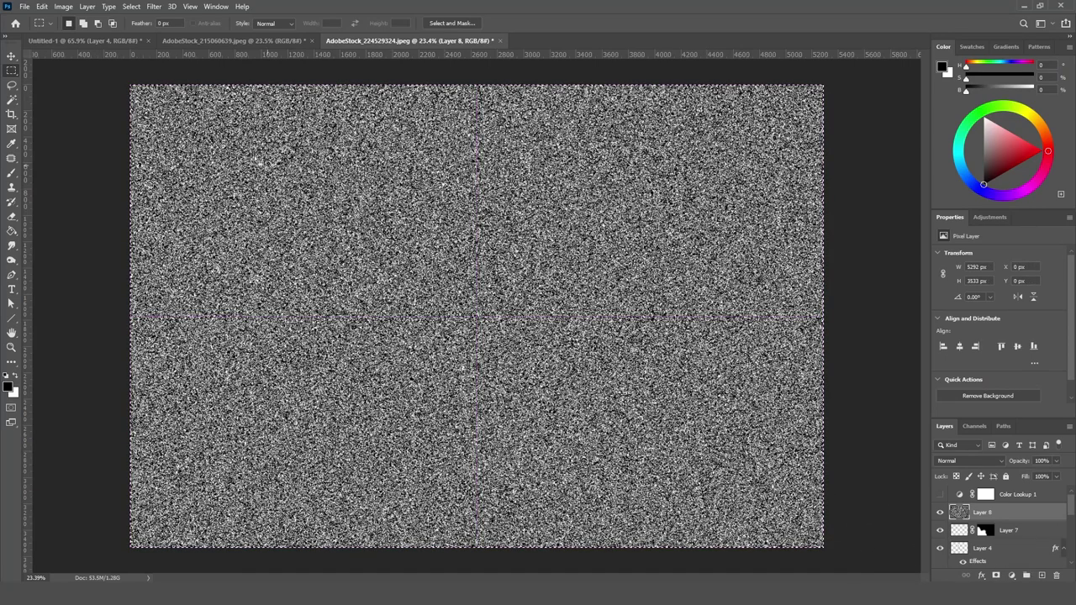
pyautogui.click(64, 6)
pyautogui.click(69, 121)
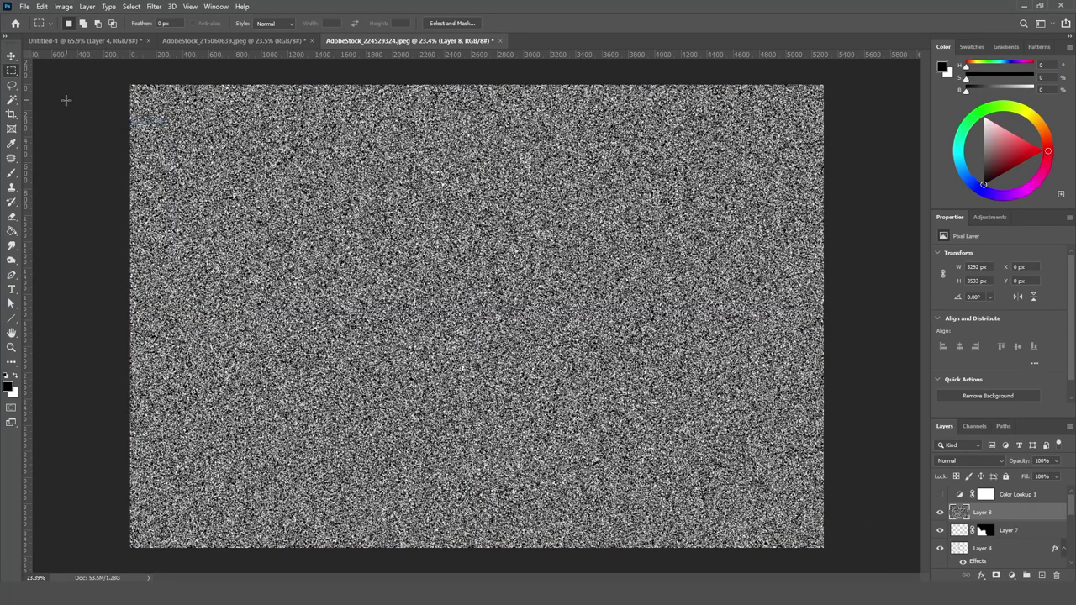
pyautogui.click(154, 6)
# - Blur Layer 8's noise with an 8.0-pixel Gaussian Blur
pyautogui.moveTo(211, 133)
pyautogui.click(316, 176)
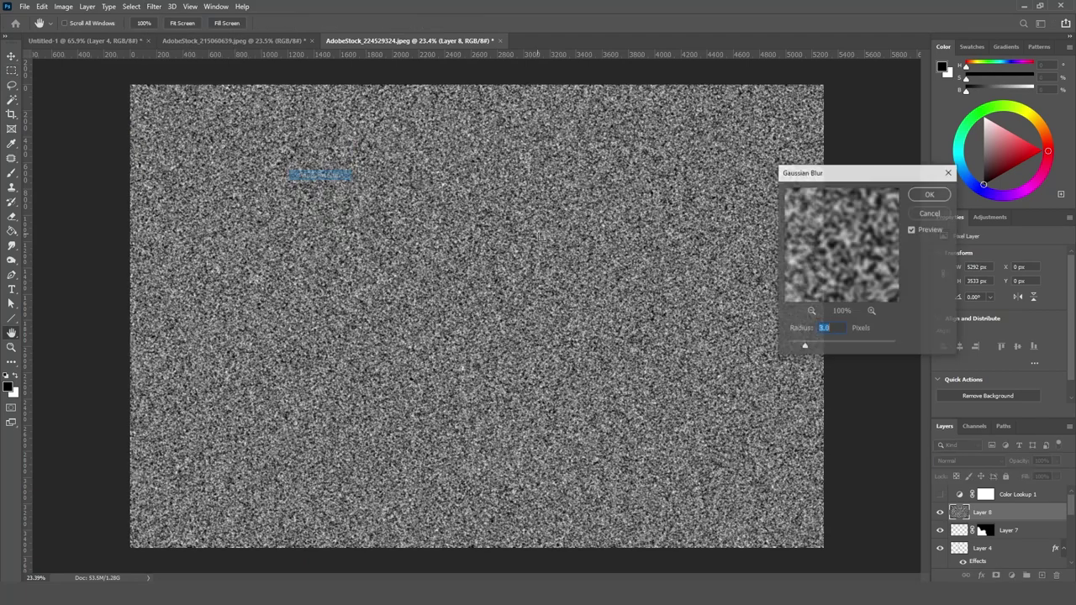
pyautogui.moveTo(814, 345); pyautogui.dragTo(816, 346)
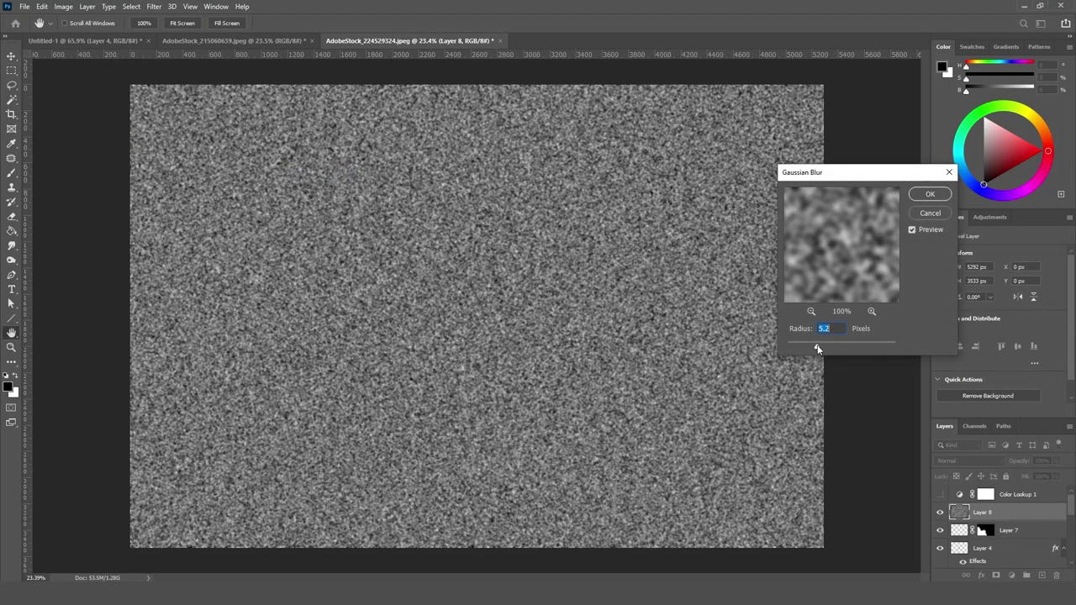
pyautogui.click(825, 347)
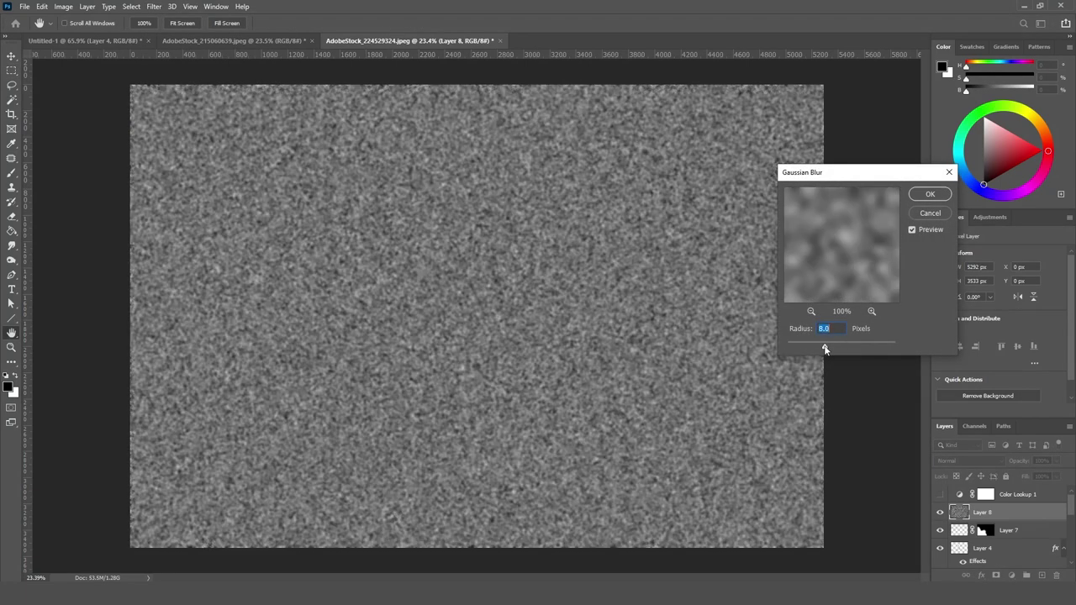
pyautogui.click(930, 194)
# - Squeeze the Levels input sliders to about 134/136, leaving sparse white specks on black
pyautogui.hotkey('ctrl', 'l')
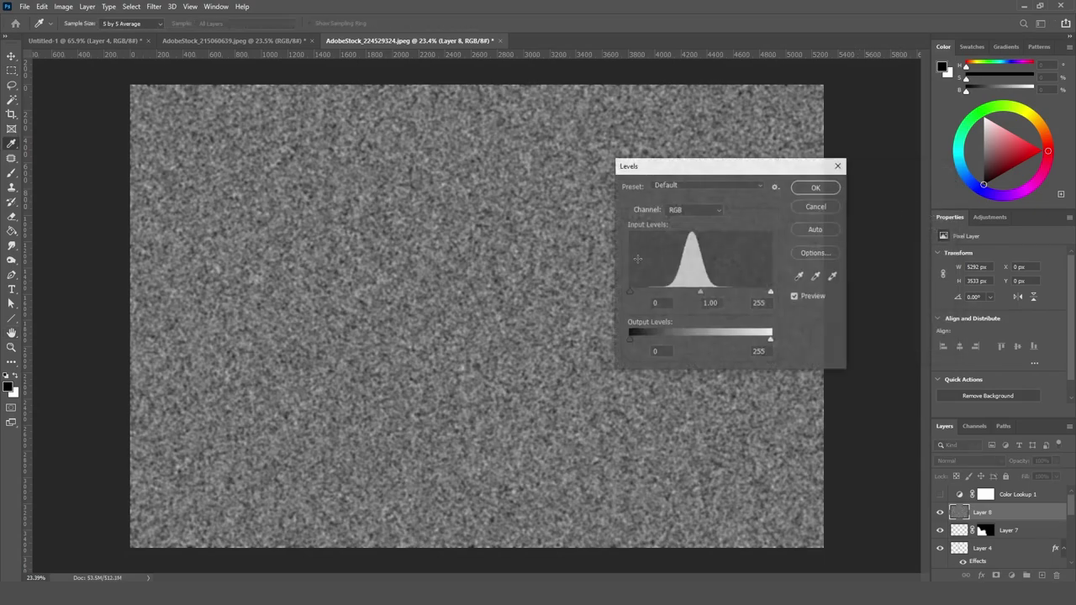
pyautogui.moveTo(628, 292); pyautogui.dragTo(670, 292)
pyautogui.moveTo(771, 292); pyautogui.dragTo(706, 294)
pyautogui.moveTo(711, 292); pyautogui.dragTo(702, 294)
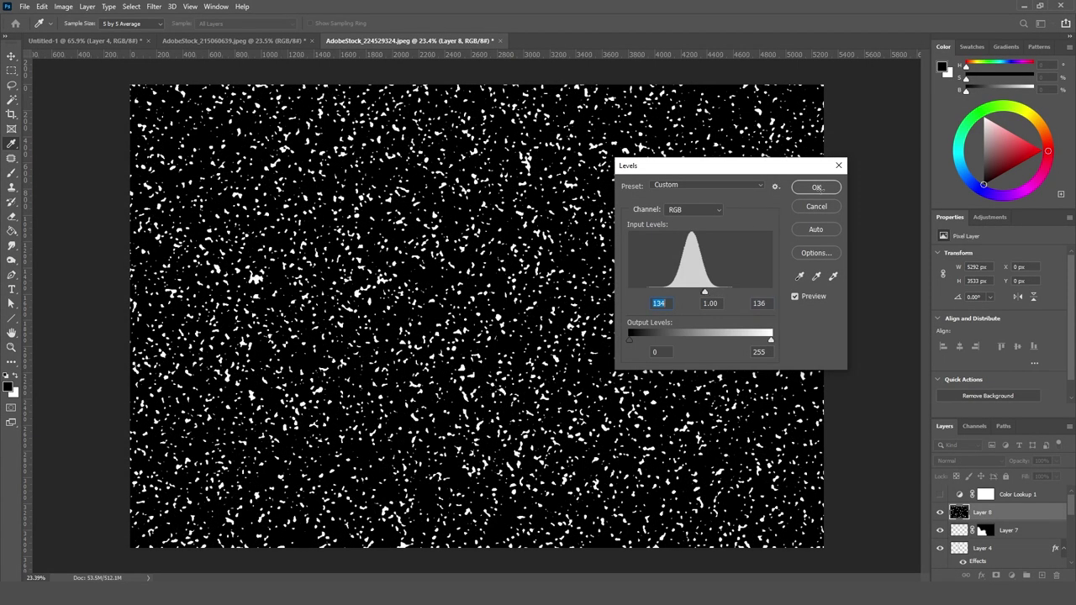
pyautogui.click(815, 188)
pyautogui.click(974, 427)
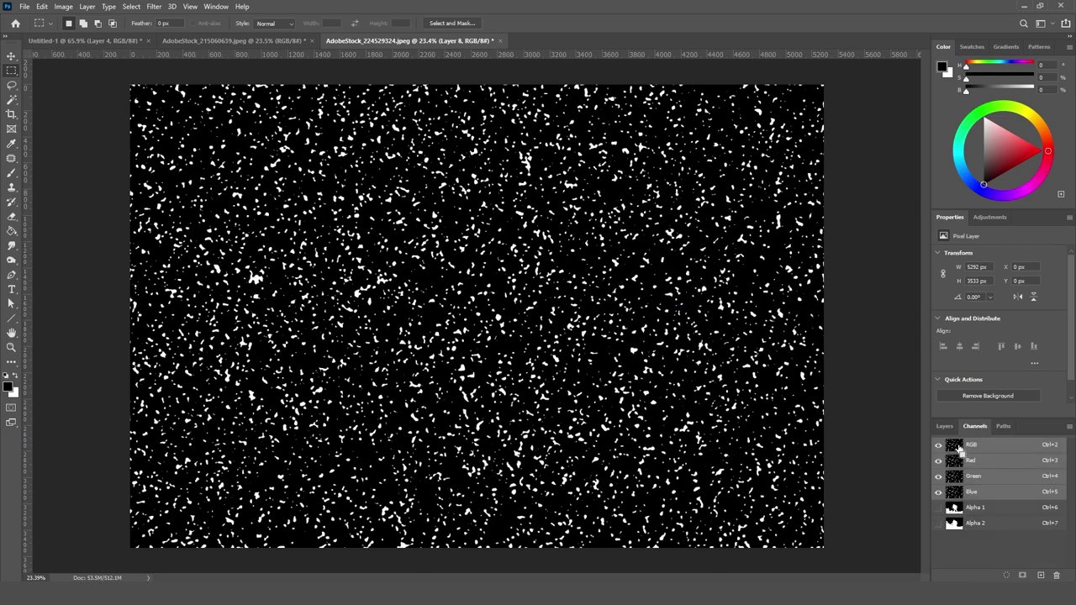
pyautogui.click(944, 426)
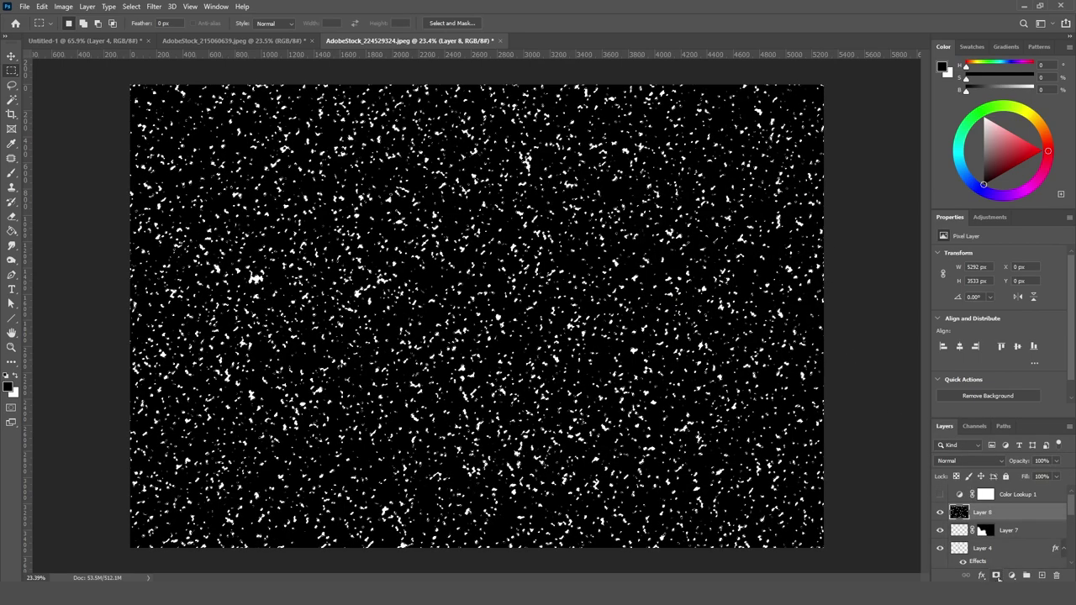
# - Apply Layer 8's mask, make the specks pure white with +100 lightness, and add an inverted, filled mask
pyautogui.click(996, 576)
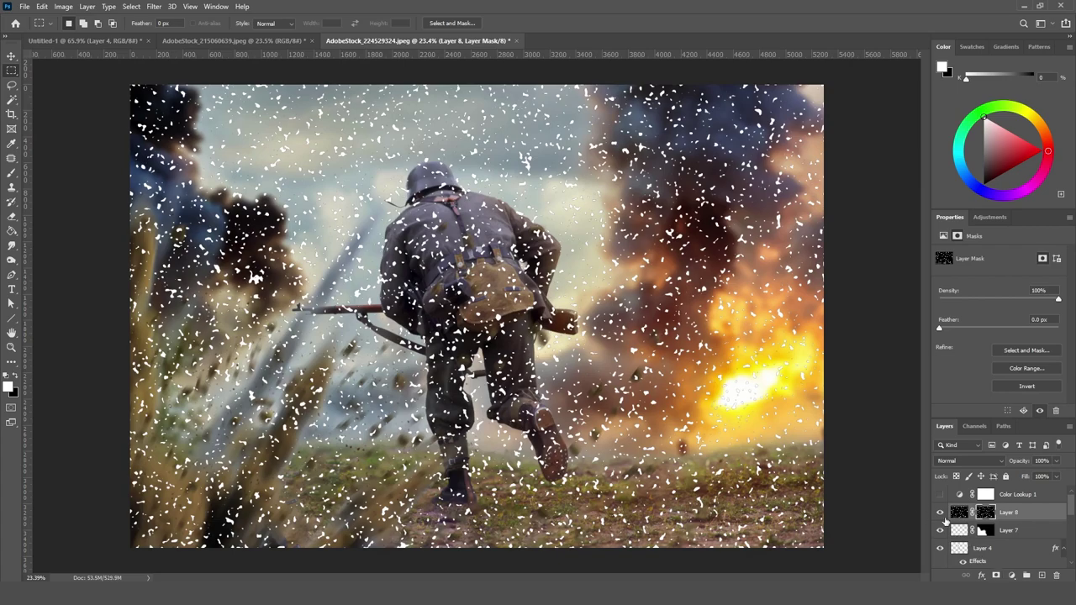
pyautogui.rightClick(986, 515)
pyautogui.click(933, 447)
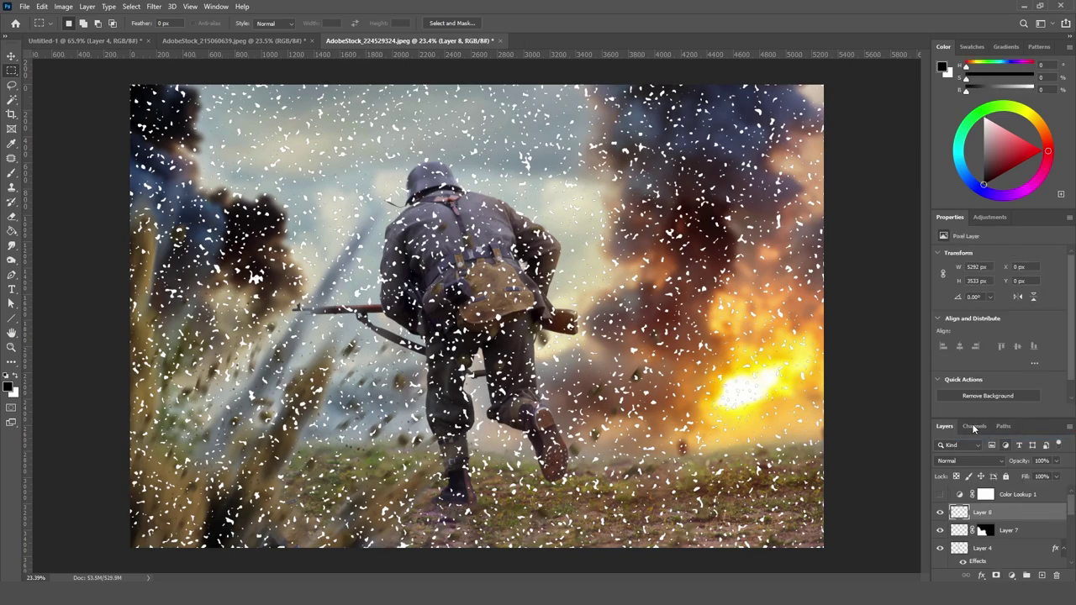
pyautogui.hotkey('ctrl', 'u')
pyautogui.moveTo(759, 371); pyautogui.dragTo(824, 372)
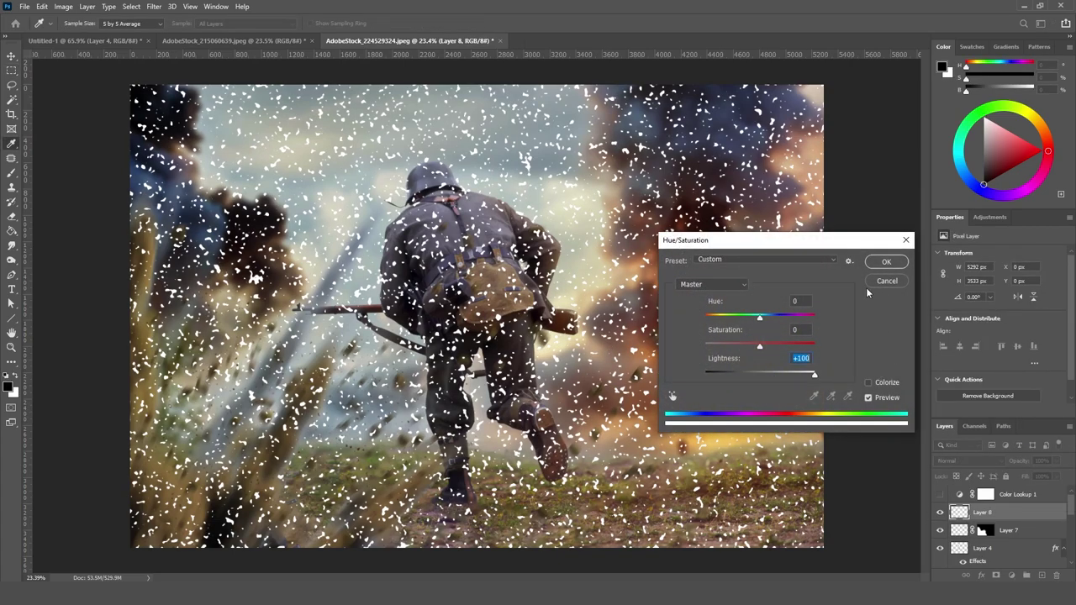
pyautogui.click(886, 262)
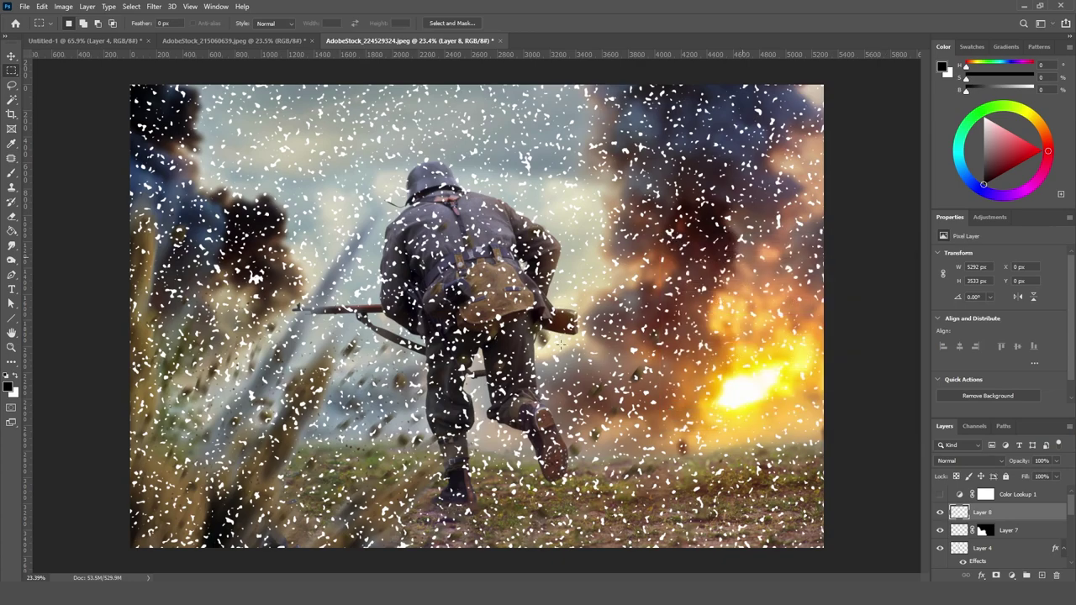
pyautogui.keyDown('alt'); pyautogui.click(995, 576); pyautogui.keyUp('alt')
pyautogui.hotkey('ctrl', 'i')
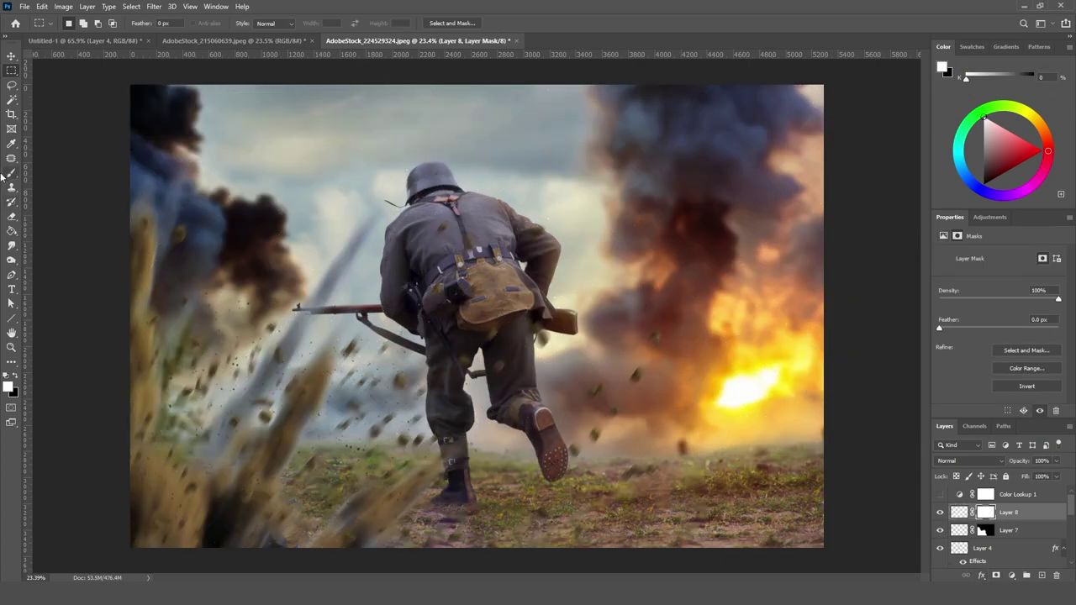
pyautogui.click(11, 230)
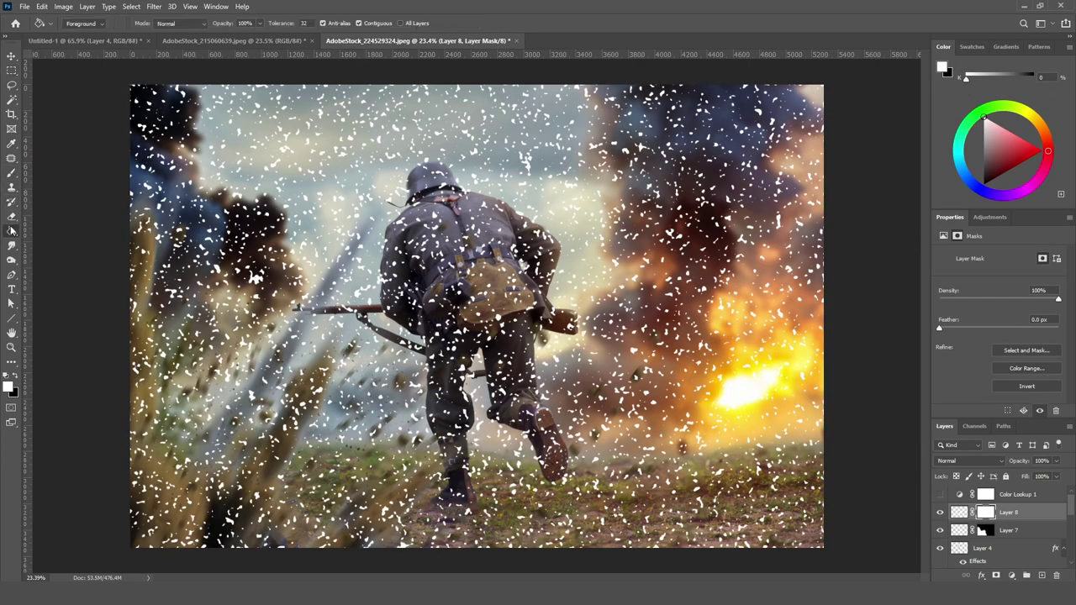
# - Clip a new layer filled with sampled brown to the speckles and merge them into Layer 9
pyautogui.click(1042, 575)
pyautogui.keyDown('alt'); pyautogui.click(1009, 521); pyautogui.keyUp('alt')
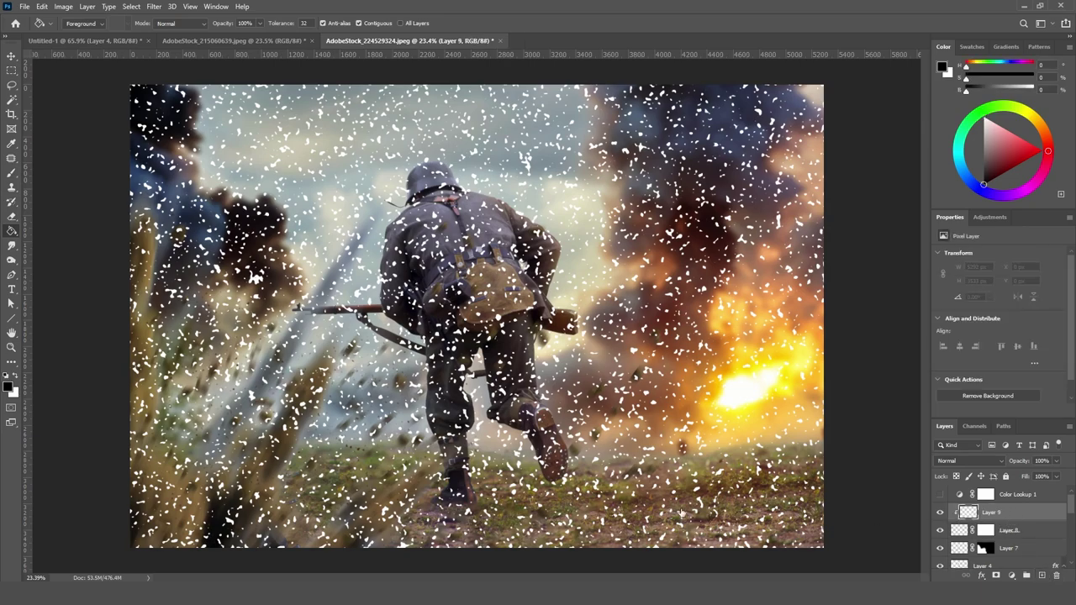
pyautogui.keyDown('alt'); pyautogui.click(601, 502); pyautogui.keyUp('alt')
pyautogui.click(575, 459)
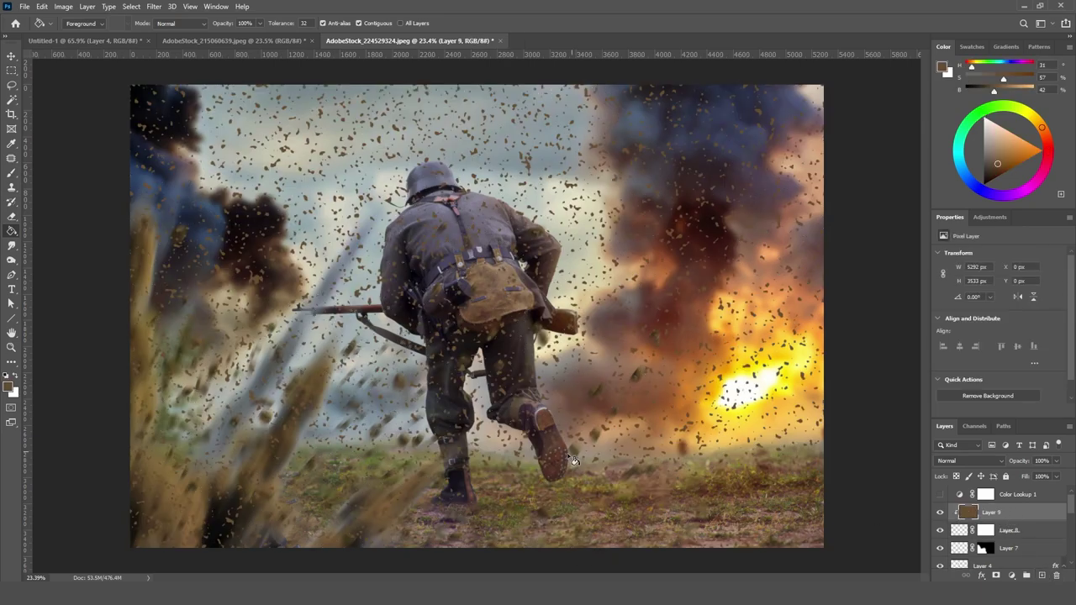
pyautogui.keyDown('shift'); pyautogui.click(1024, 536); pyautogui.keyUp('shift')
pyautogui.hotkey('ctrl', 'e')
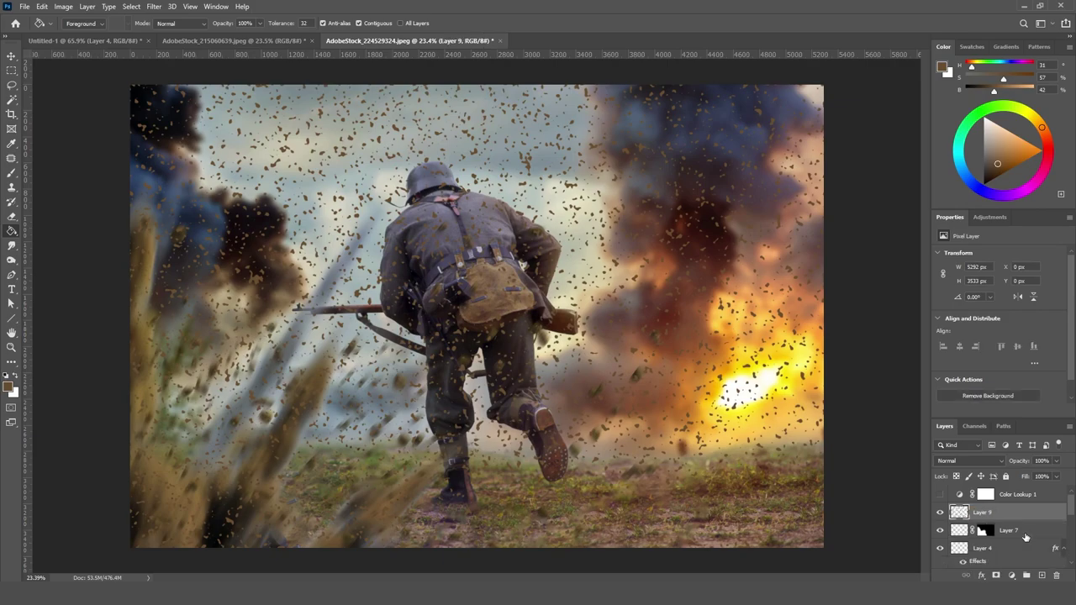
pyautogui.hotkey('ctrl', 'l')
# - Darken the speckles' midtones and highlights with Levels
pyautogui.moveTo(700, 292); pyautogui.dragTo(730, 291)
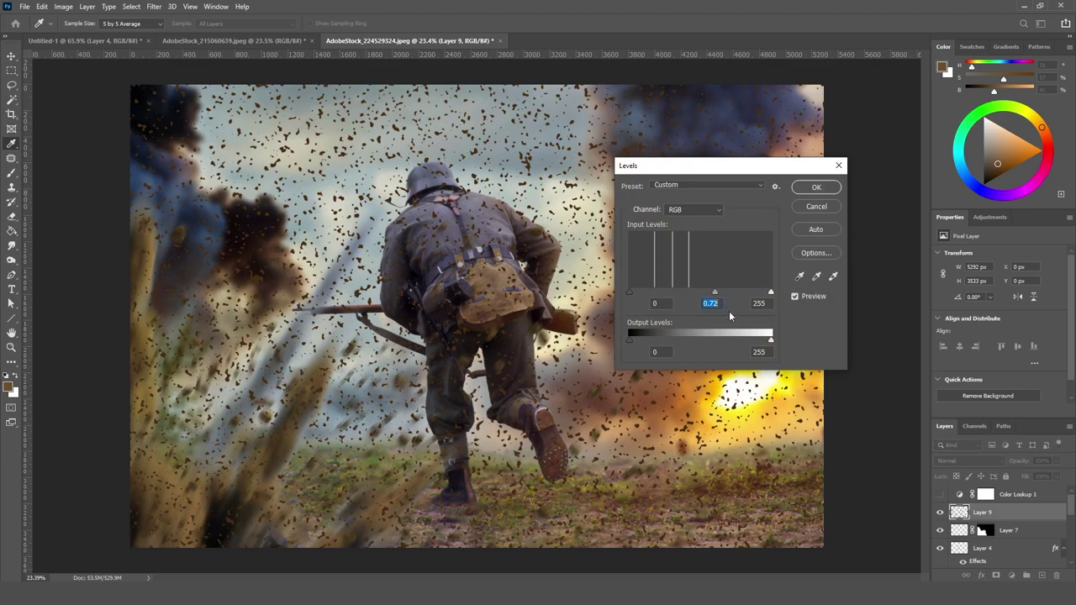
pyautogui.moveTo(770, 339); pyautogui.dragTo(746, 343)
pyautogui.click(815, 187)
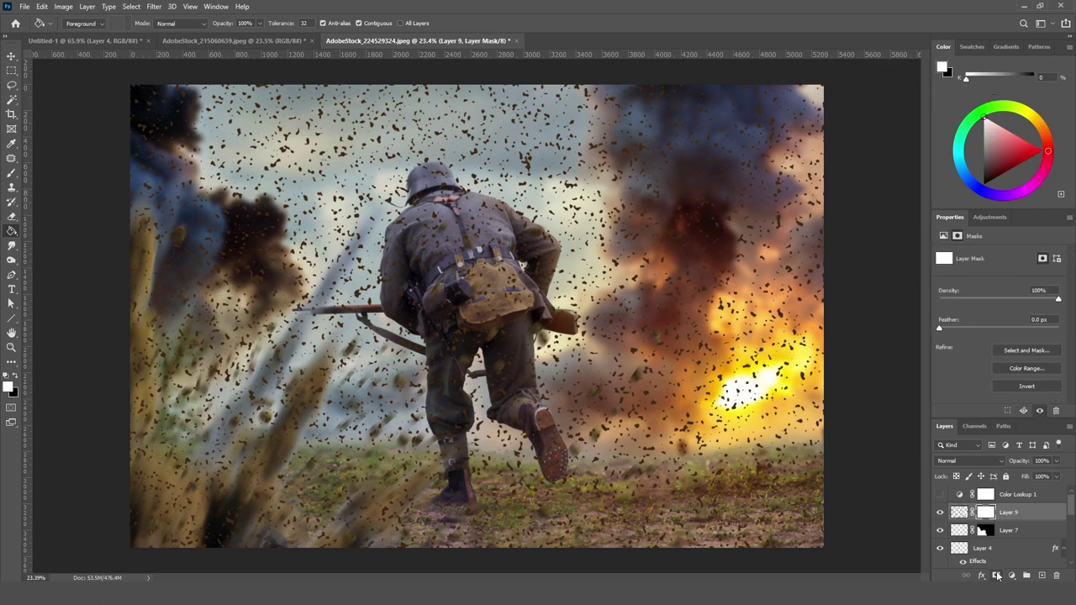
# - Mask the speckles so they remain only at the lower left, then apply the mask permanently
pyautogui.keyDown('alt'); pyautogui.click(996, 575); pyautogui.keyUp('alt')
pyautogui.press('b')
pyautogui.moveTo(238, 422); pyautogui.dragTo(233, 457)
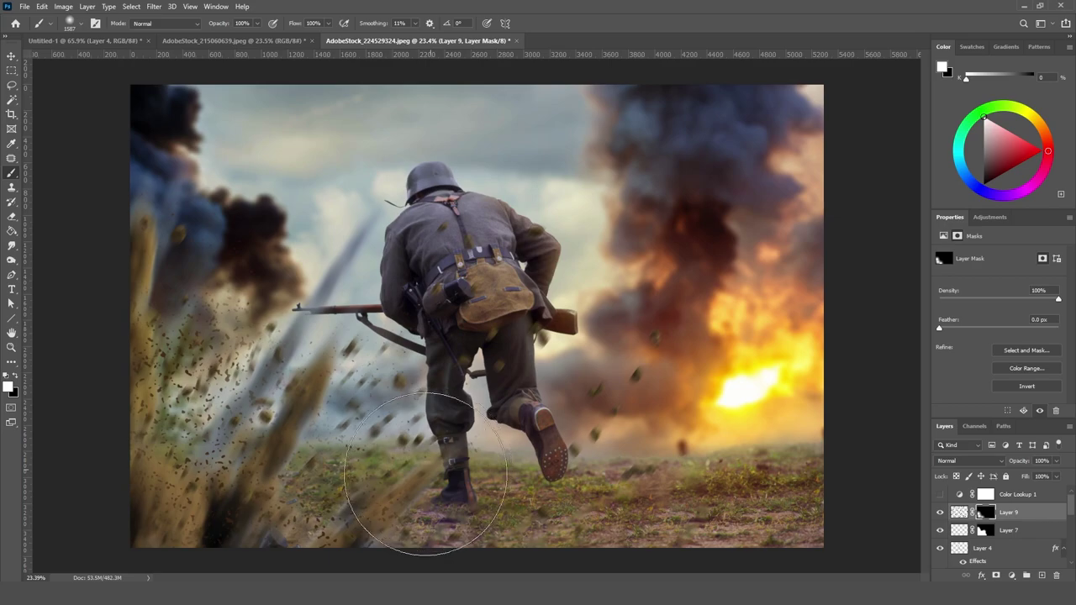
pyautogui.rightClick(985, 513)
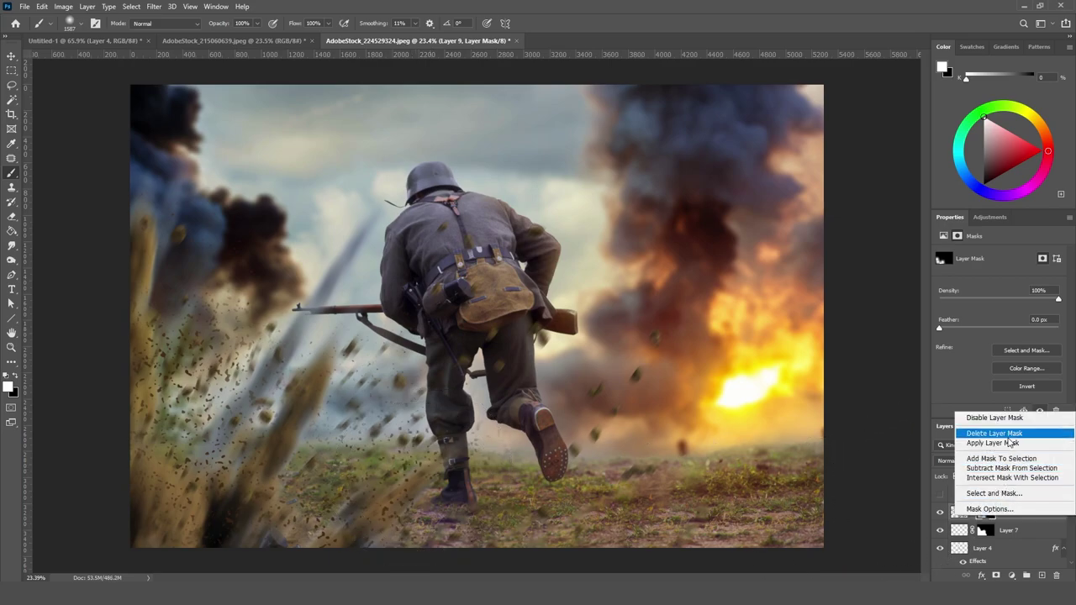
pyautogui.click(960, 512)
pyautogui.rightClick(989, 516)
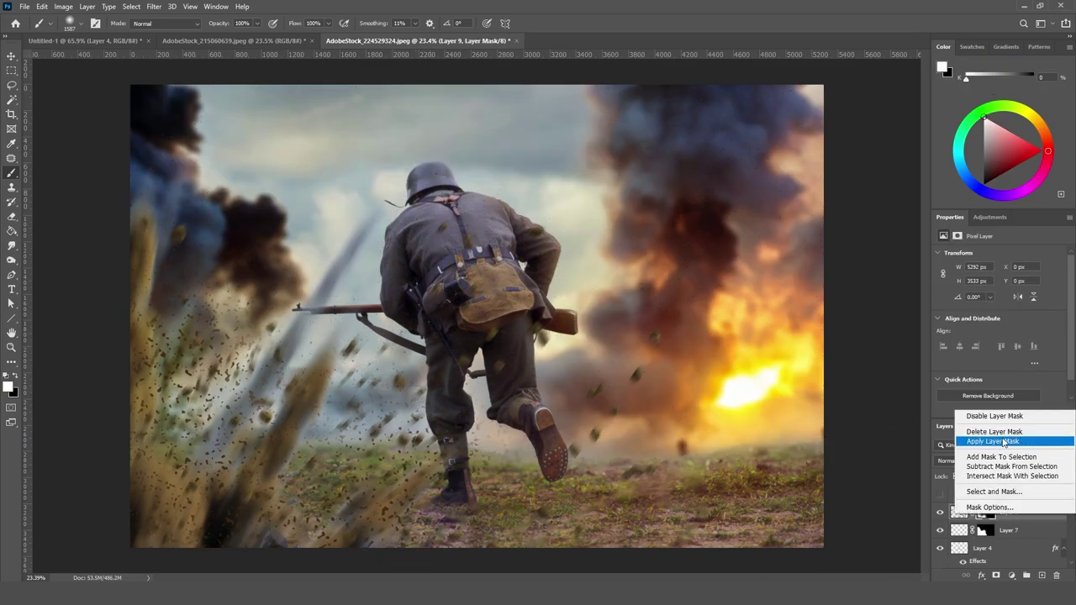
pyautogui.click(959, 530)
pyautogui.rightClick(983, 530)
pyautogui.click(1001, 461)
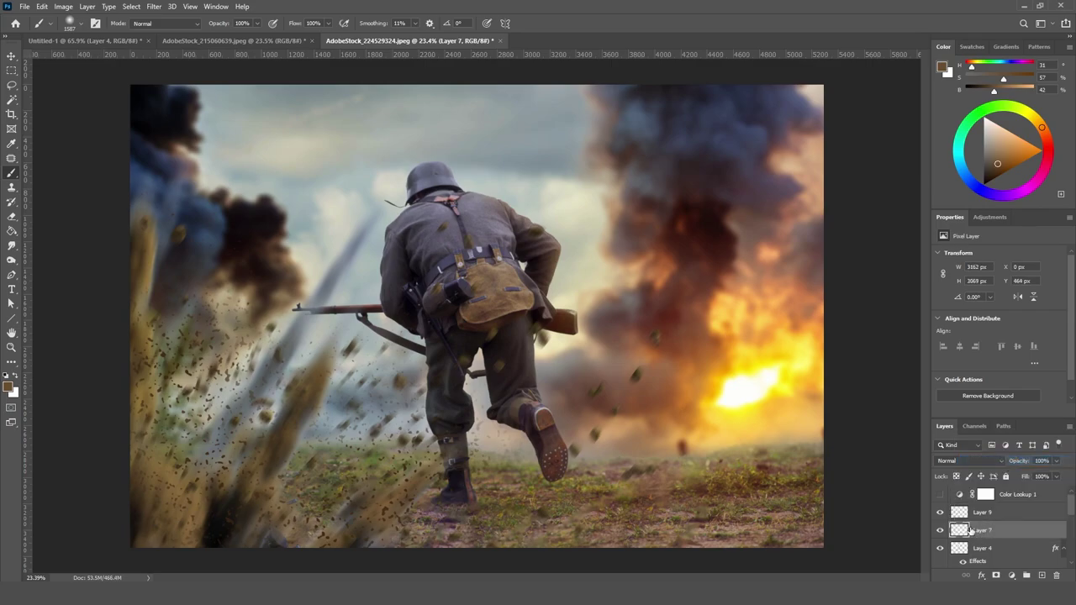
pyautogui.click(939, 507)
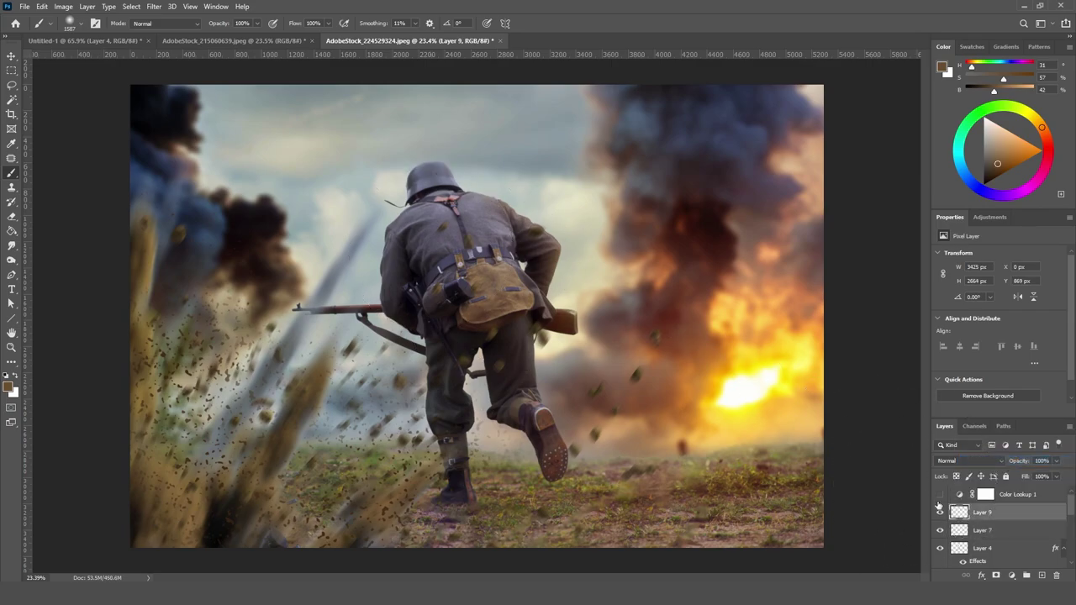
pyautogui.click(155, 6)
# - Start a Path Blur, delete the default path, and draw paths along the left grass, knee and bottom
pyautogui.moveTo(244, 145)
pyautogui.click(326, 179)
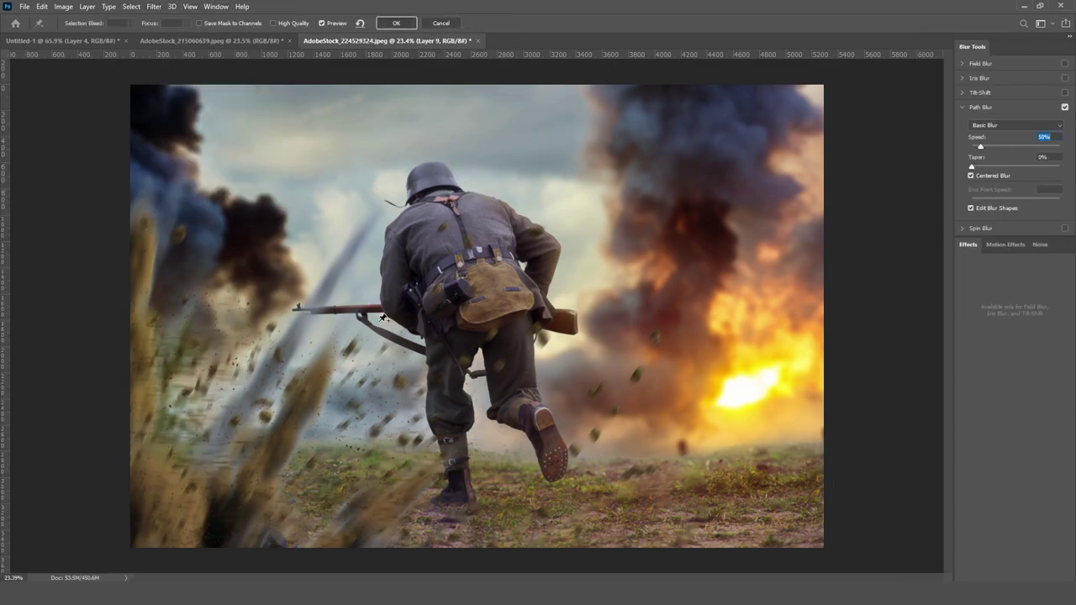
pyautogui.press('Delete')
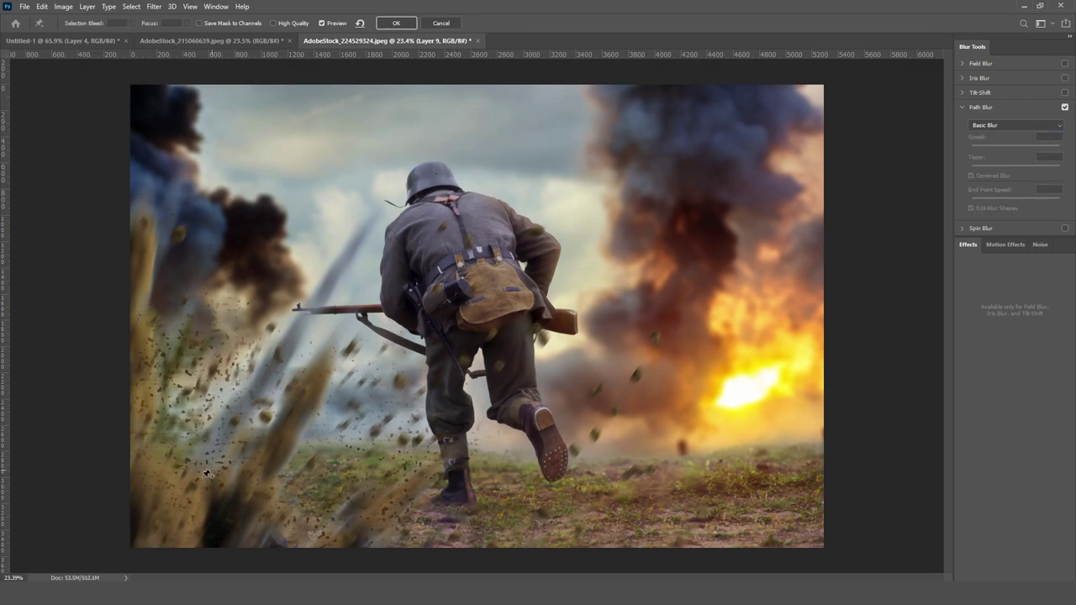
pyautogui.click(161, 474)
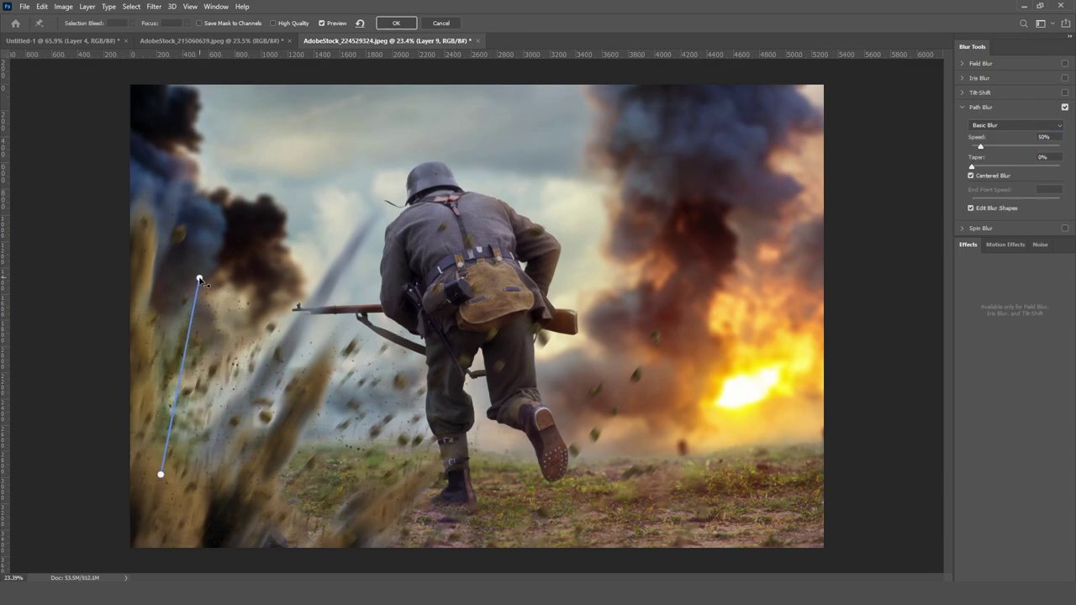
pyautogui.doubleClick(199, 278)
pyautogui.click(278, 538)
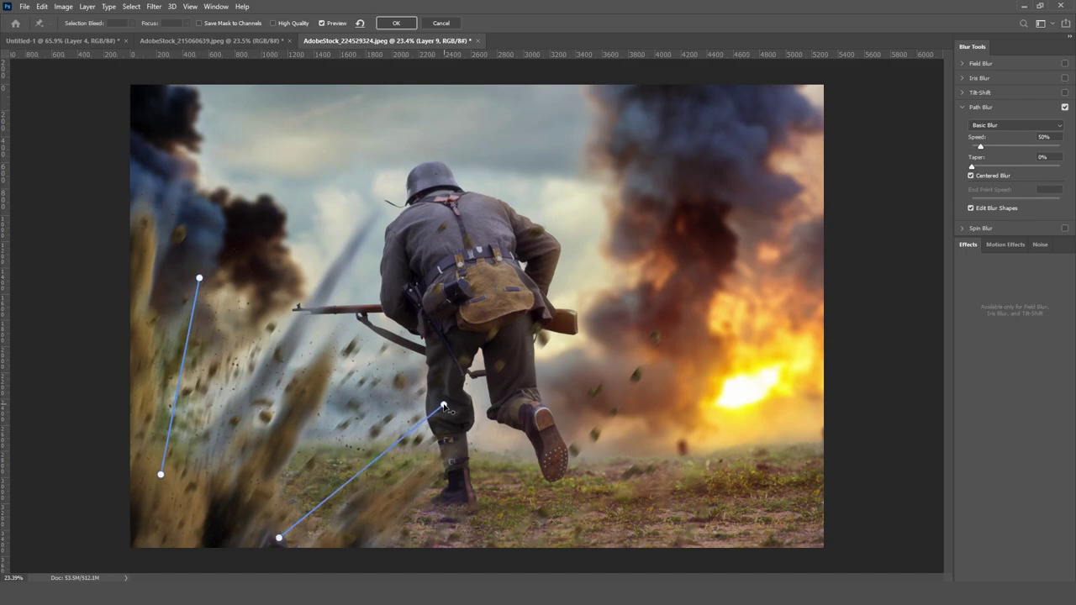
pyautogui.doubleClick(443, 407)
pyautogui.click(349, 543)
pyautogui.doubleClick(471, 533)
# - Add a blur path up the left smoke and angle the first path's end blur upward
pyautogui.click(142, 299)
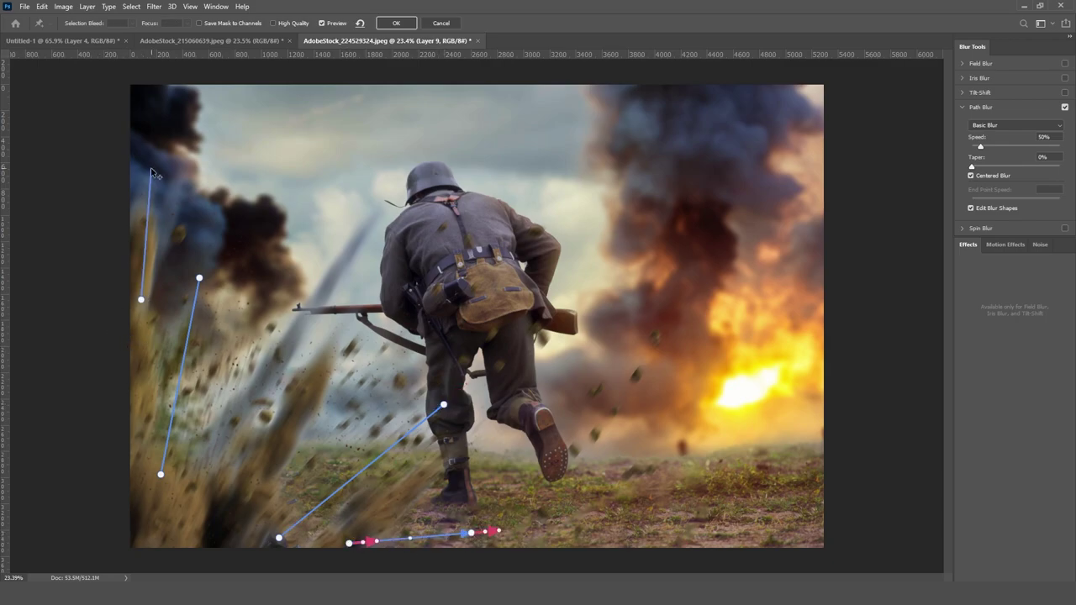
pyautogui.doubleClick(152, 168)
pyautogui.click(200, 279)
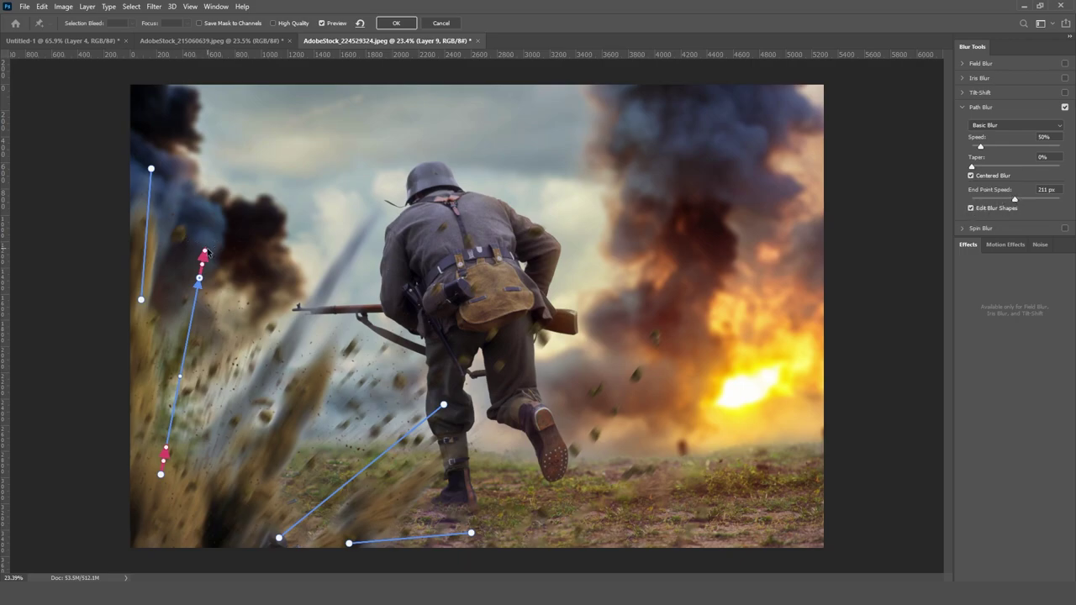
pyautogui.moveTo(208, 251)
pyautogui.mouseDown()
pyautogui.moveTo(234, 249)
pyautogui.moveTo(186, 211)
pyautogui.moveTo(195, 233)
pyautogui.moveTo(254, 242)
pyautogui.moveTo(210, 200)
pyautogui.moveTo(195, 263)
pyautogui.moveTo(223, 160)
pyautogui.moveTo(197, 276)
pyautogui.moveTo(220, 273)
pyautogui.moveTo(206, 252)
pyautogui.moveTo(178, 257)
pyautogui.moveTo(199, 249)
pyautogui.mouseUp()
# - Lengthen and redirect the end-point blur arrows on the lower and left grass paths
pyautogui.click(445, 406)
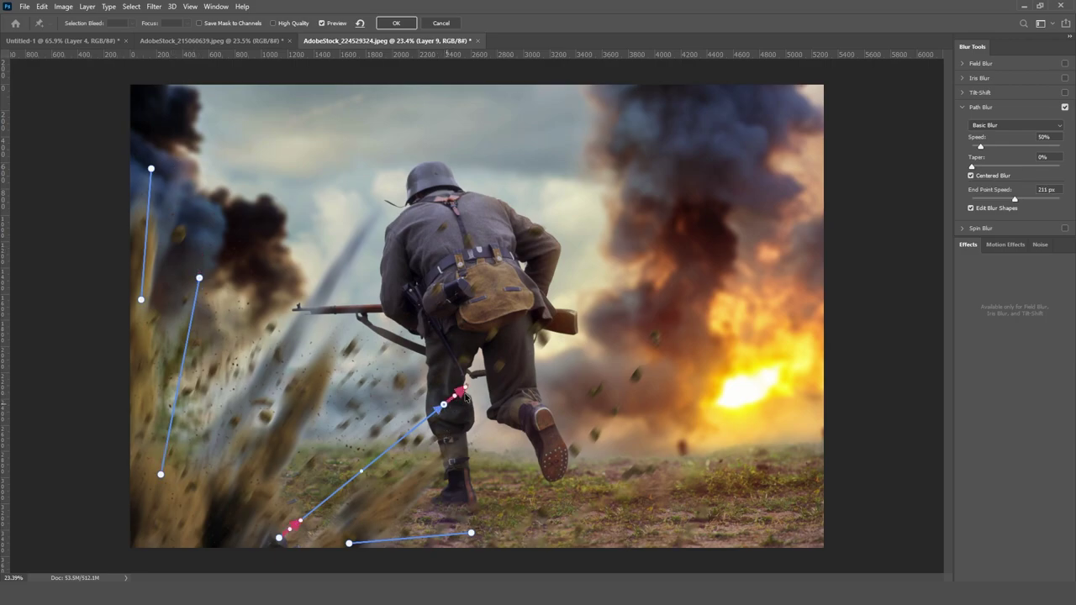
pyautogui.moveTo(465, 388); pyautogui.dragTo(486, 373)
pyautogui.moveTo(297, 527); pyautogui.dragTo(324, 524)
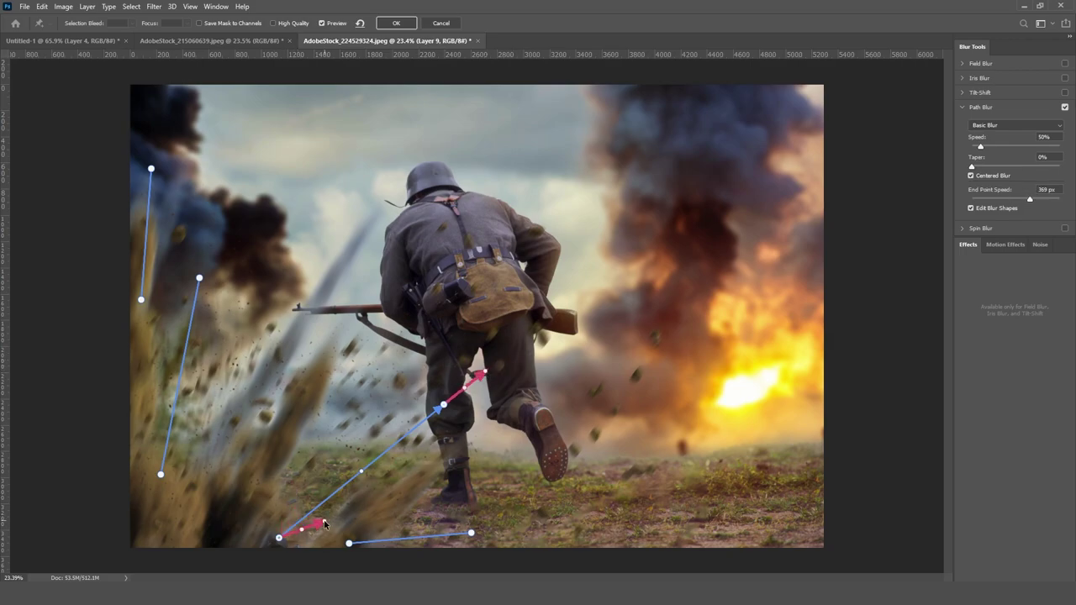
pyautogui.click(161, 474)
pyautogui.moveTo(168, 449); pyautogui.dragTo(186, 438)
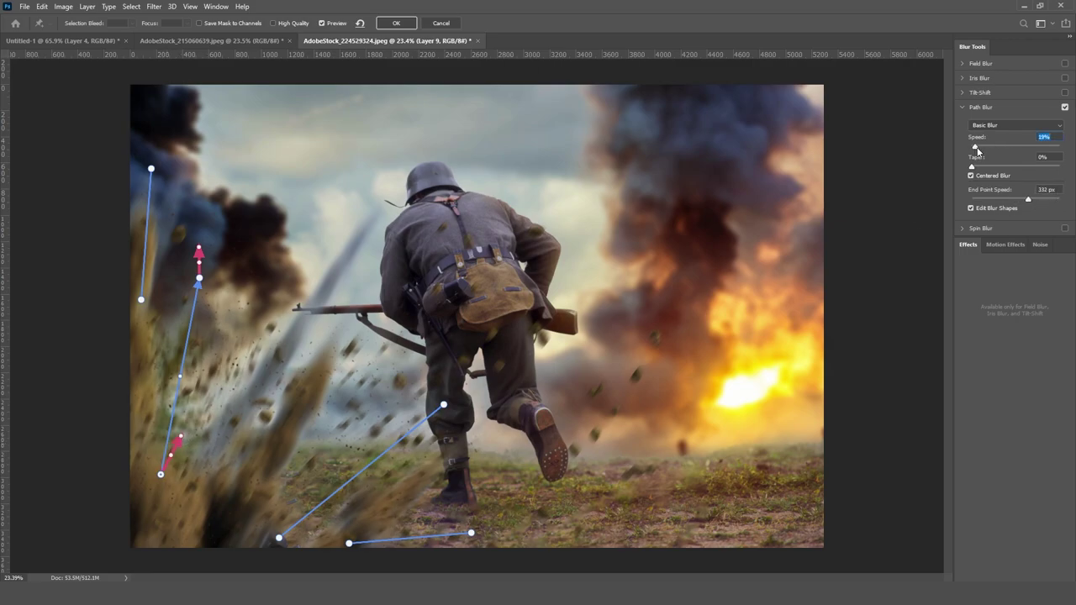
# - Set 29% speed, 27% taper and 480 px end-point speed, then commit the Path Blur
pyautogui.moveTo(972, 167); pyautogui.dragTo(1003, 167)
pyautogui.moveTo(199, 250); pyautogui.dragTo(194, 238)
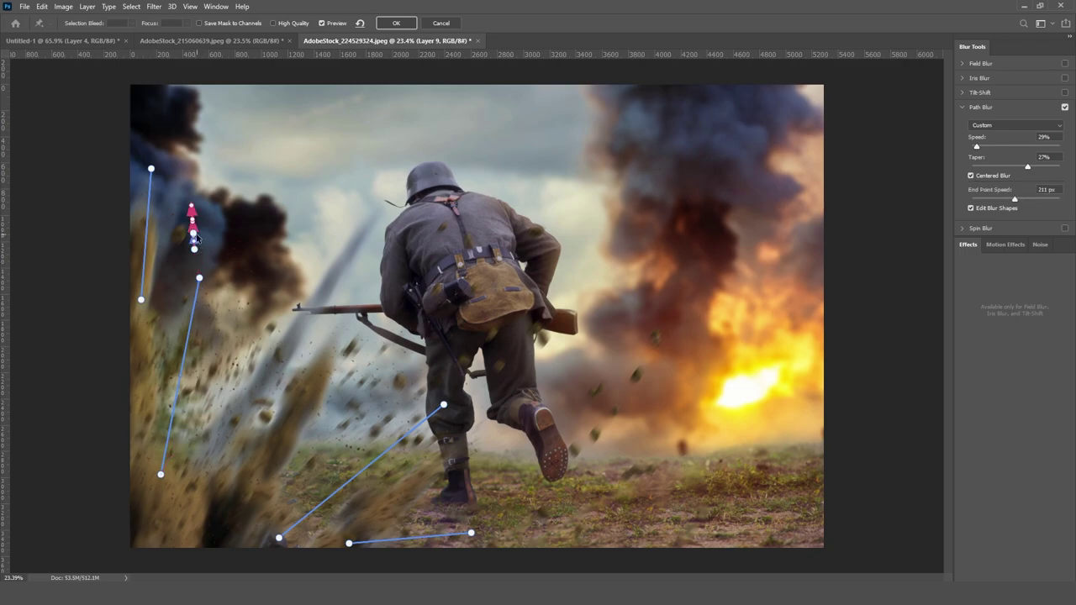
pyautogui.moveTo(200, 280); pyautogui.dragTo(210, 221)
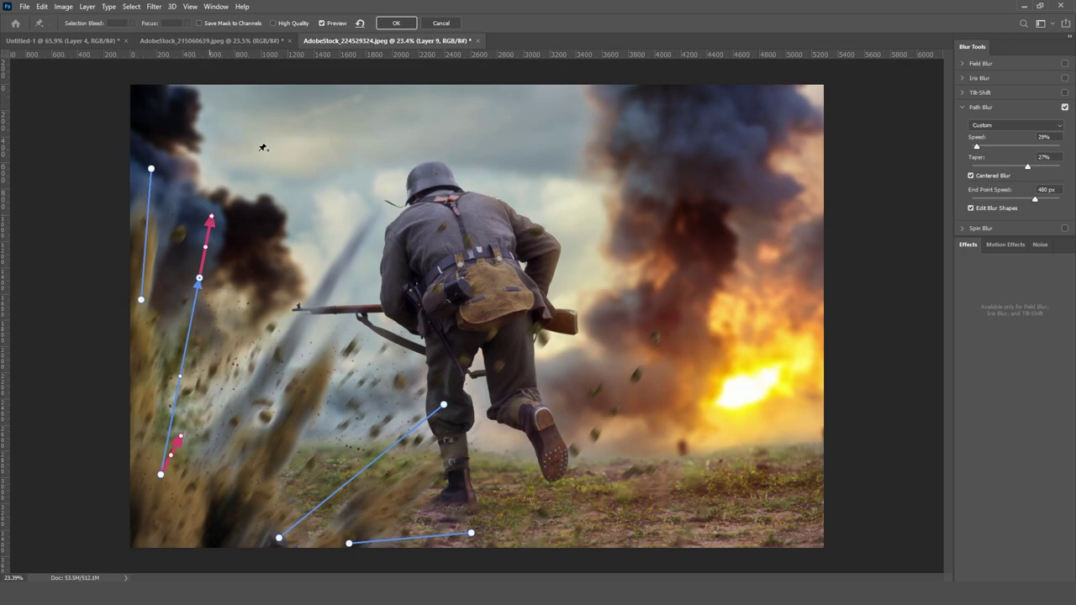
pyautogui.click(395, 24)
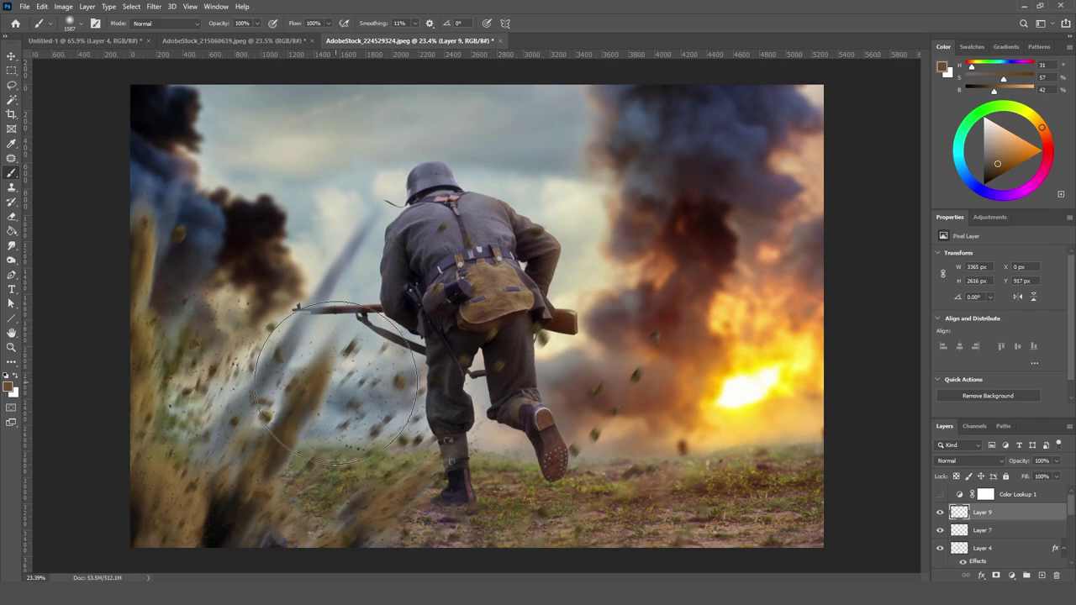
# - On Layer 7, draw two Path Blur paths: one down-left toward the soldier, one rising at the left
pyautogui.click(983, 530)
pyautogui.click(154, 6)
pyautogui.moveTo(254, 148)
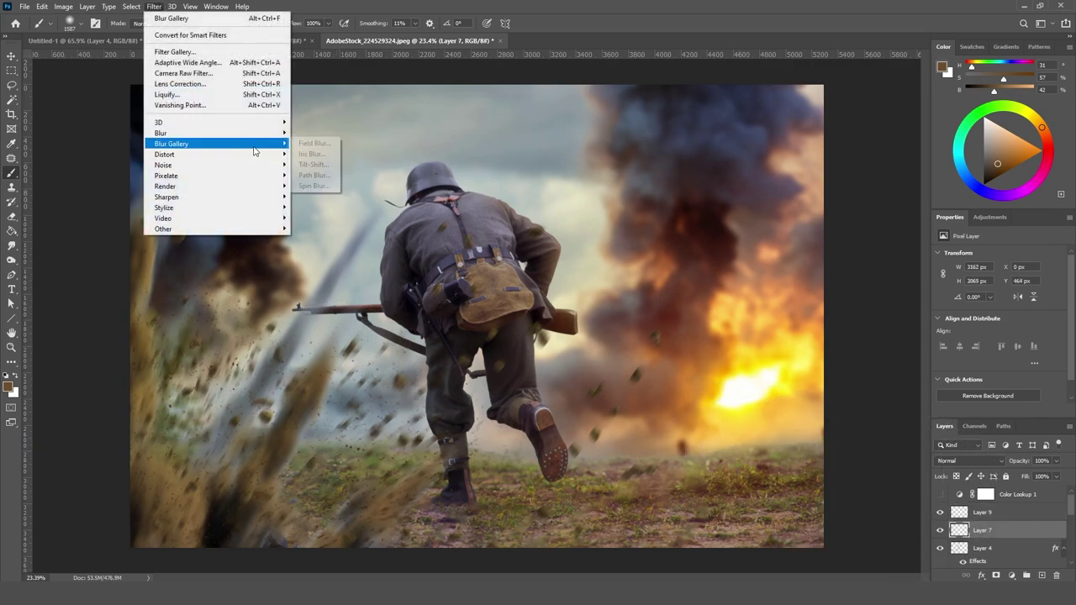
pyautogui.click(314, 175)
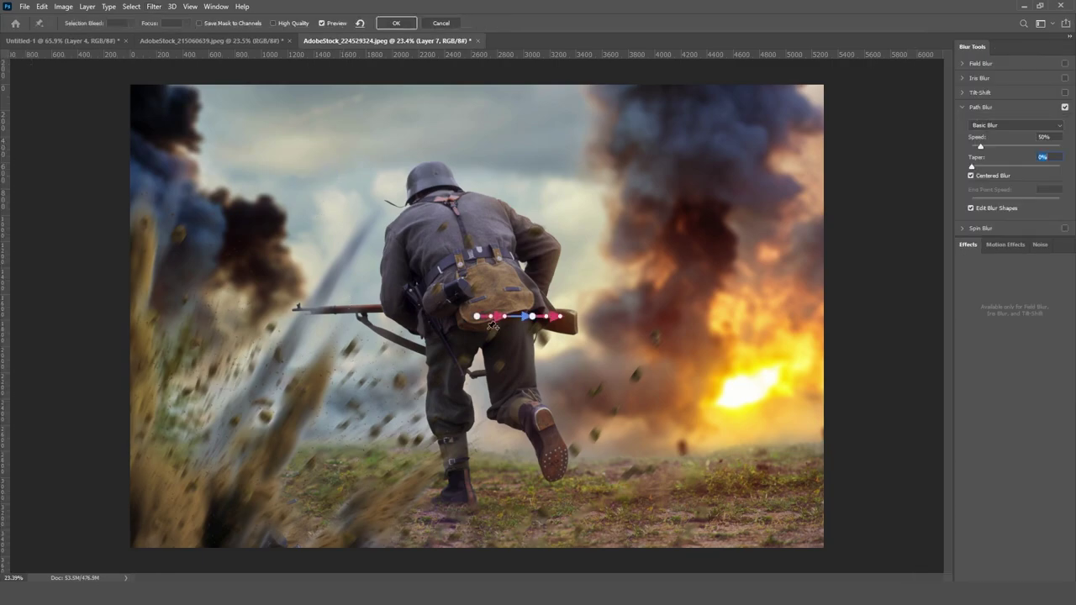
pyautogui.moveTo(480, 318); pyautogui.dragTo(383, 448)
pyautogui.click(214, 435)
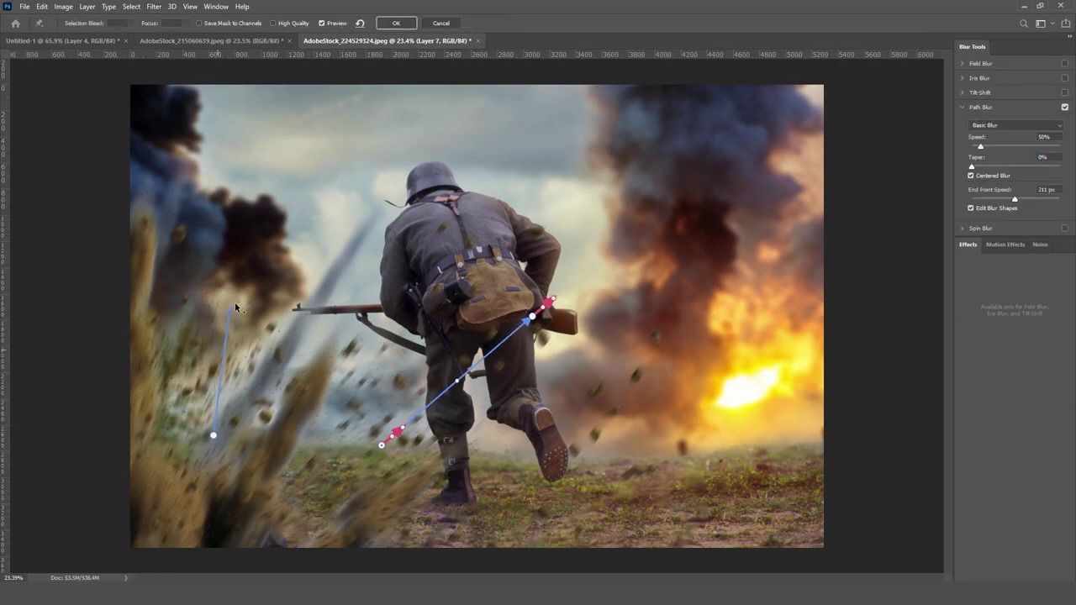
pyautogui.click(252, 275)
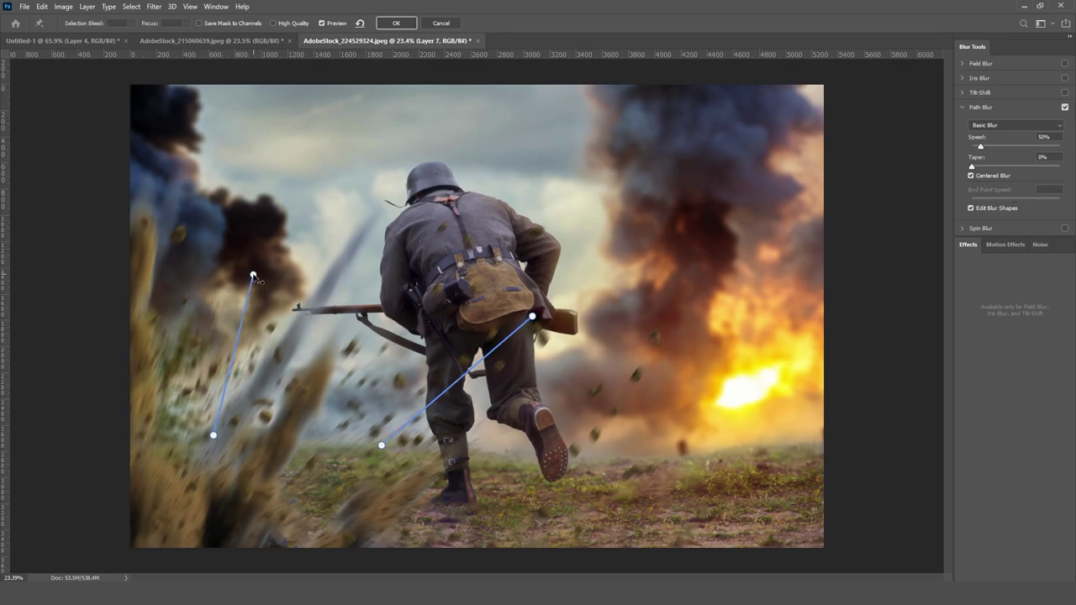
pyautogui.doubleClick(253, 277)
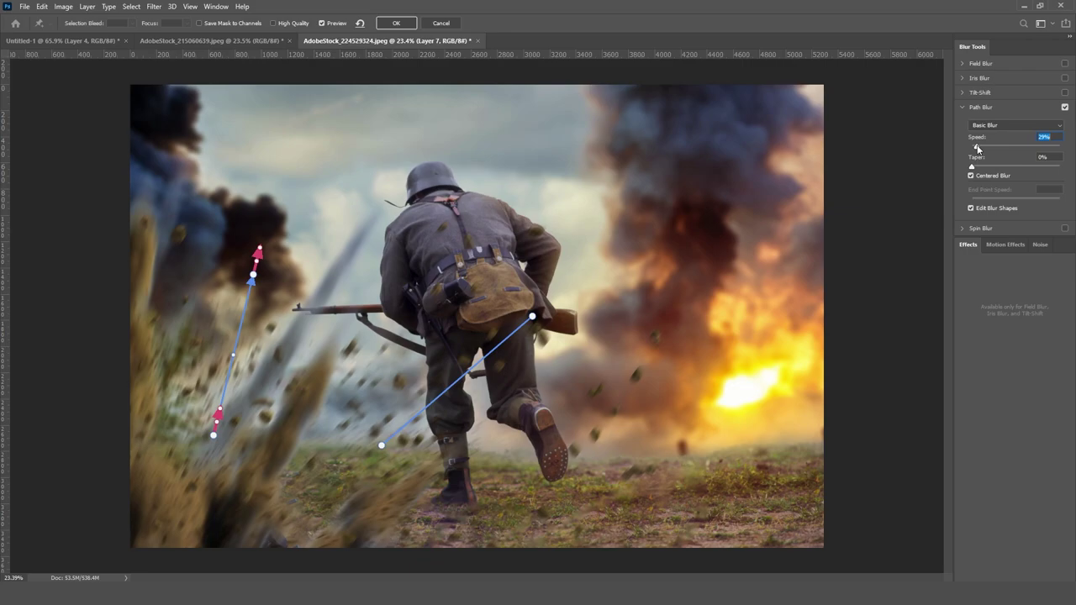
# - Set the blur to 15% taper and 13% speed and apply it
pyautogui.click(999, 168)
pyautogui.click(976, 148)
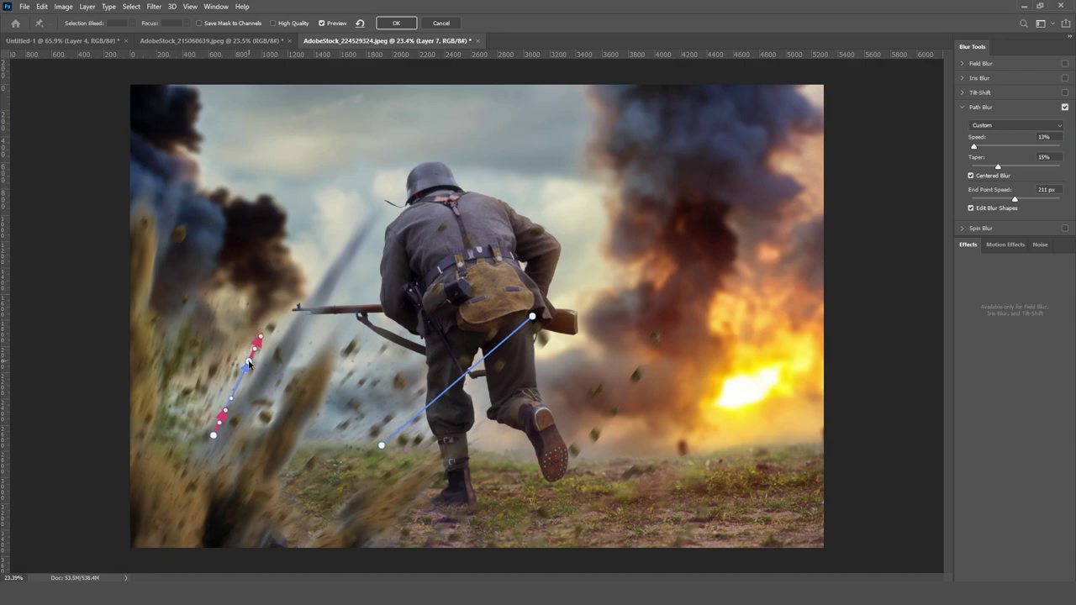
pyautogui.click(397, 25)
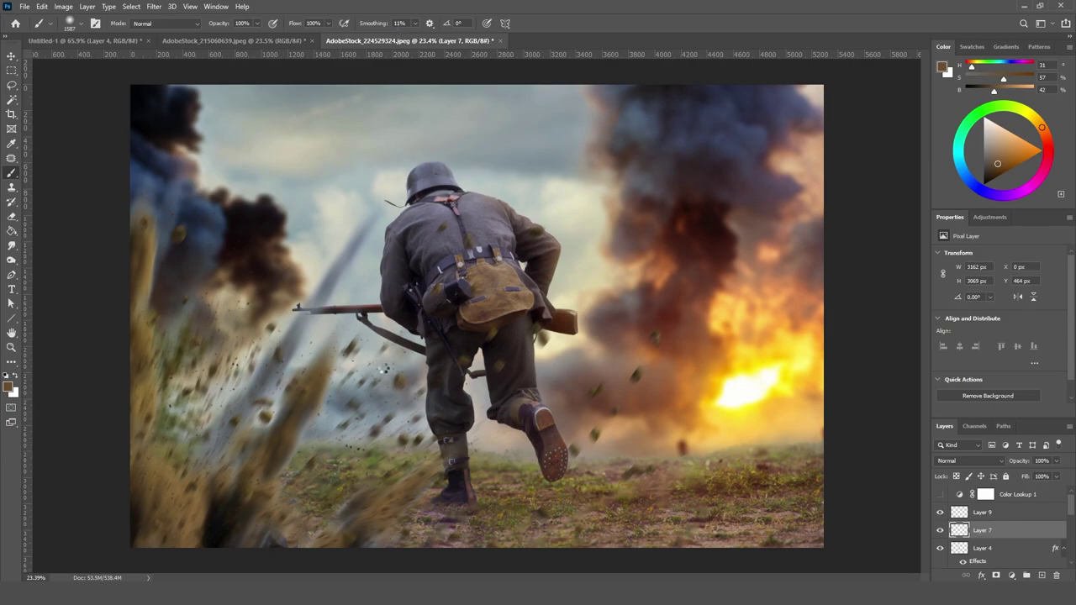
# - Zoom in and out on the composite to inspect the motion-streaked debris
pyautogui.scroll(-2, 463, 385)
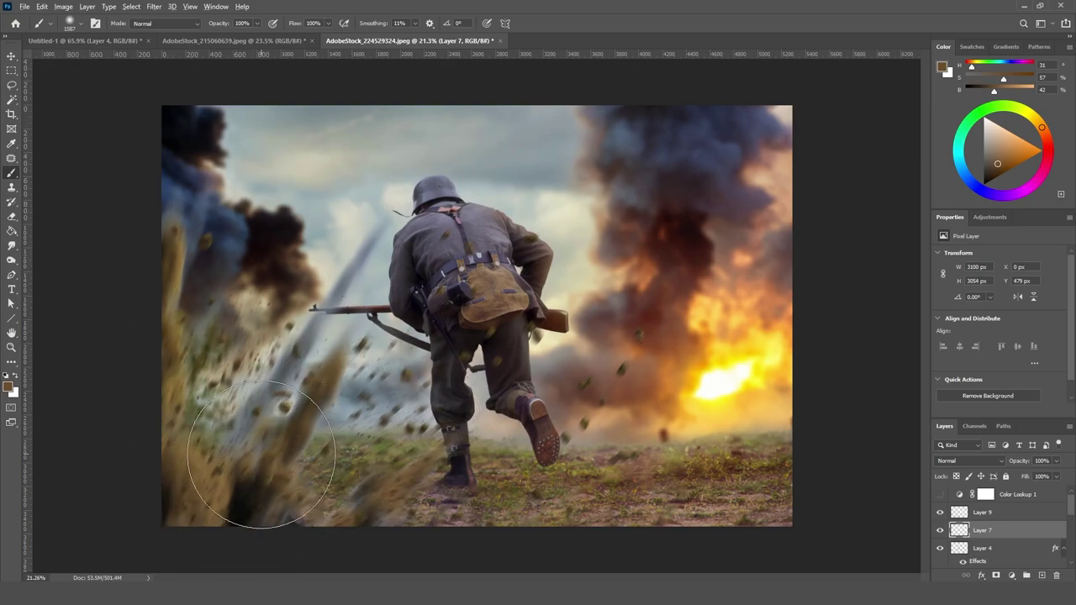
pyautogui.scroll(1, 473, 316)
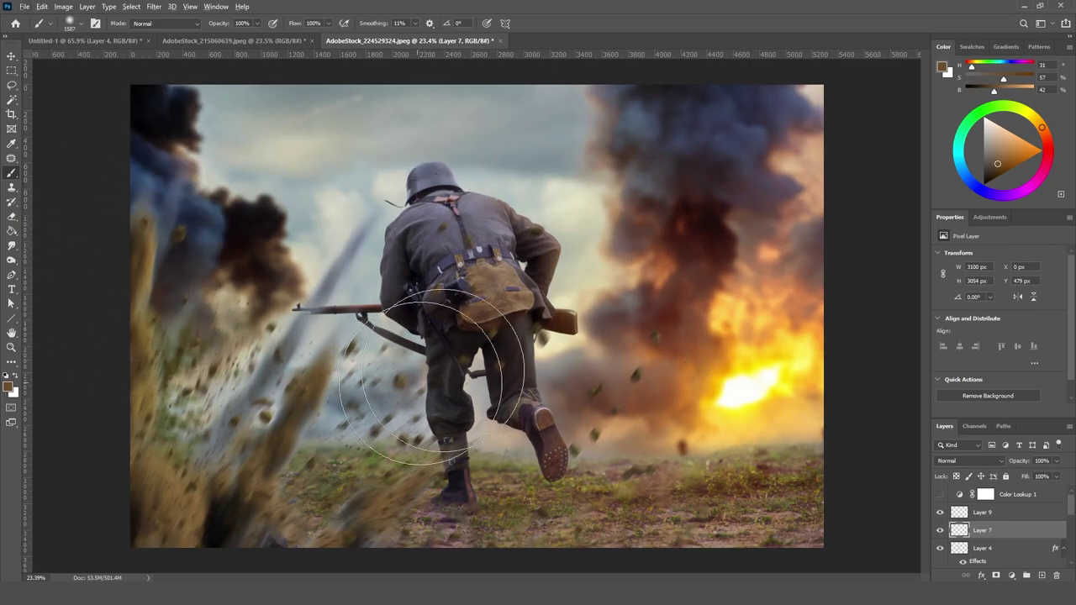
pyautogui.scroll(-3, 354, 389)
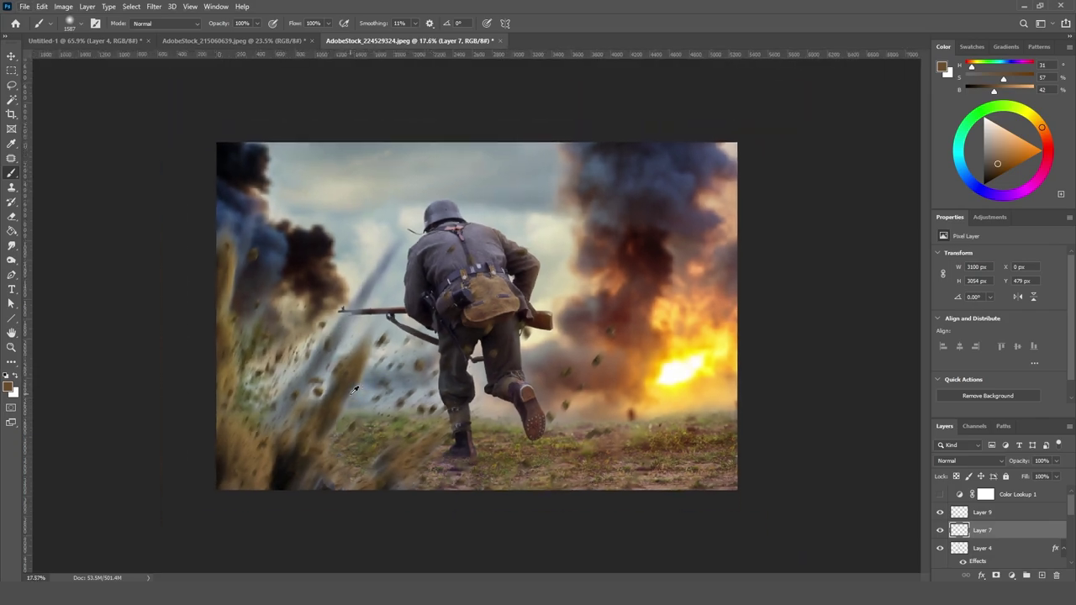
pyautogui.scroll(3, 354, 389)
pyautogui.scroll(-5, 1032, 526)
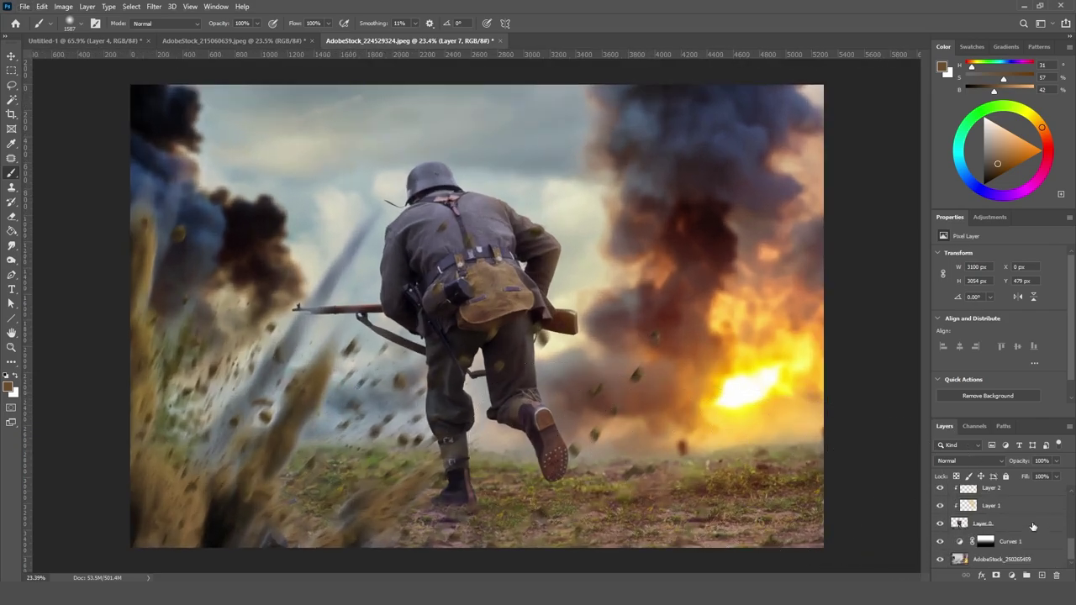
pyautogui.scroll(2, 1032, 530)
# - Add a new layer above effect, sample grey-blue from the smoky sky and resize the brush
pyautogui.click(1021, 530)
pyautogui.hotkey('ctrl', 'shift', 'alt', 'n')
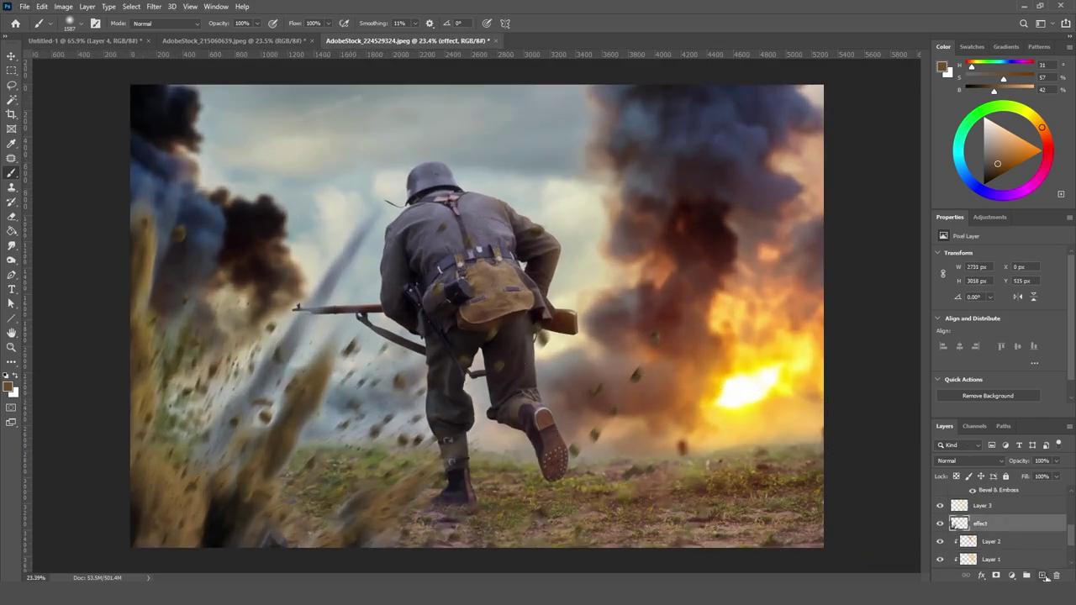
pyautogui.keyDown('alt'); pyautogui.click(407, 409); pyautogui.keyUp('alt')
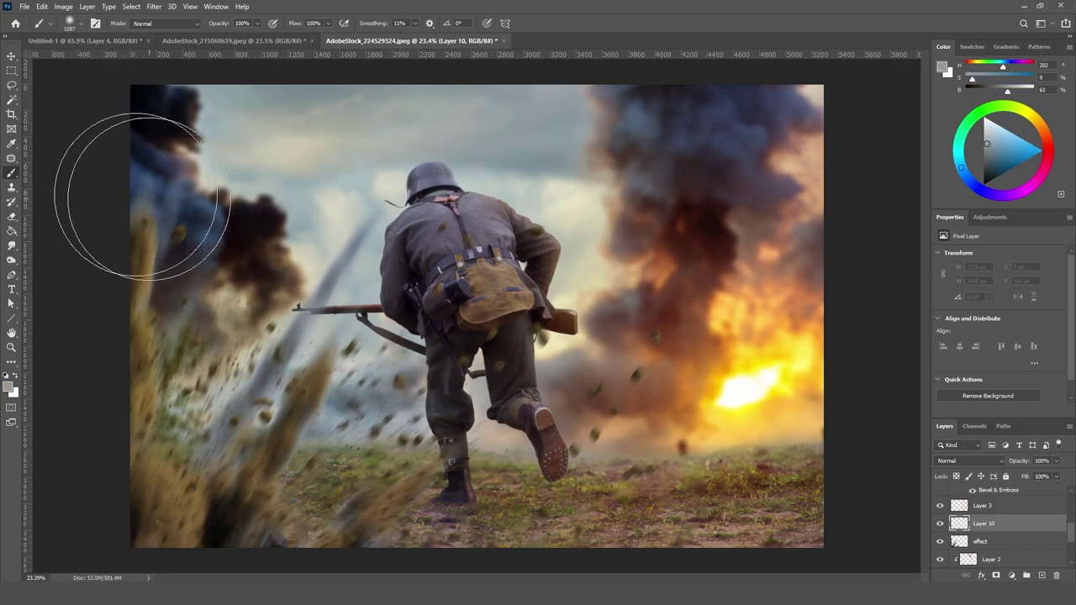
pyautogui.moveTo(361, 343); pyautogui.dragTo(345, 343)
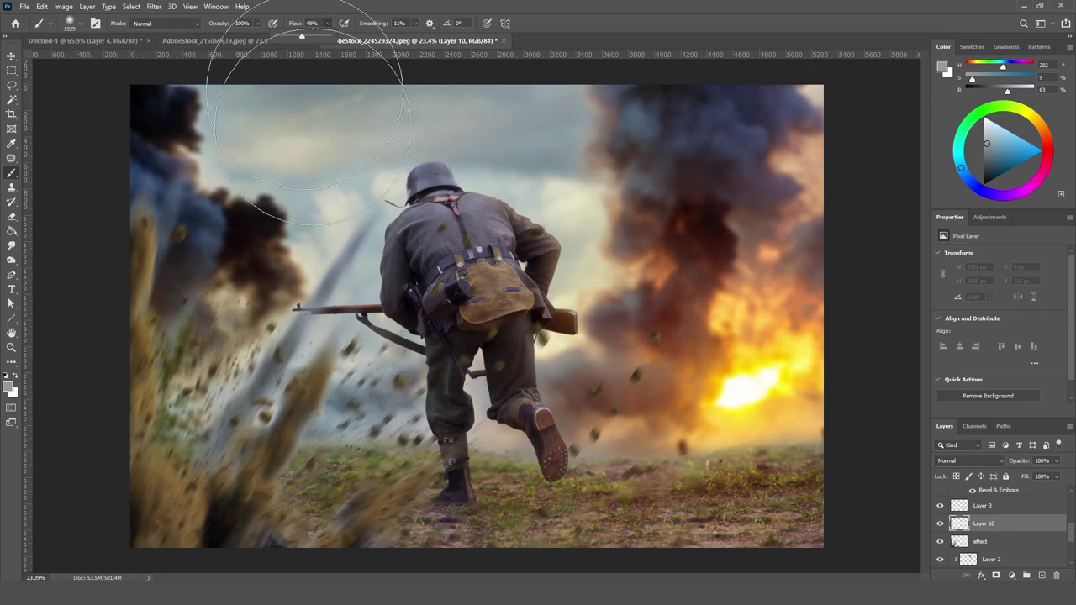
pyautogui.moveTo(424, 449); pyautogui.dragTo(458, 435)
# - Paint faint grey-blue haze over the kicking boot and the debris toward the leg
pyautogui.keyDown('alt'); pyautogui.click(351, 392); pyautogui.keyUp('alt')
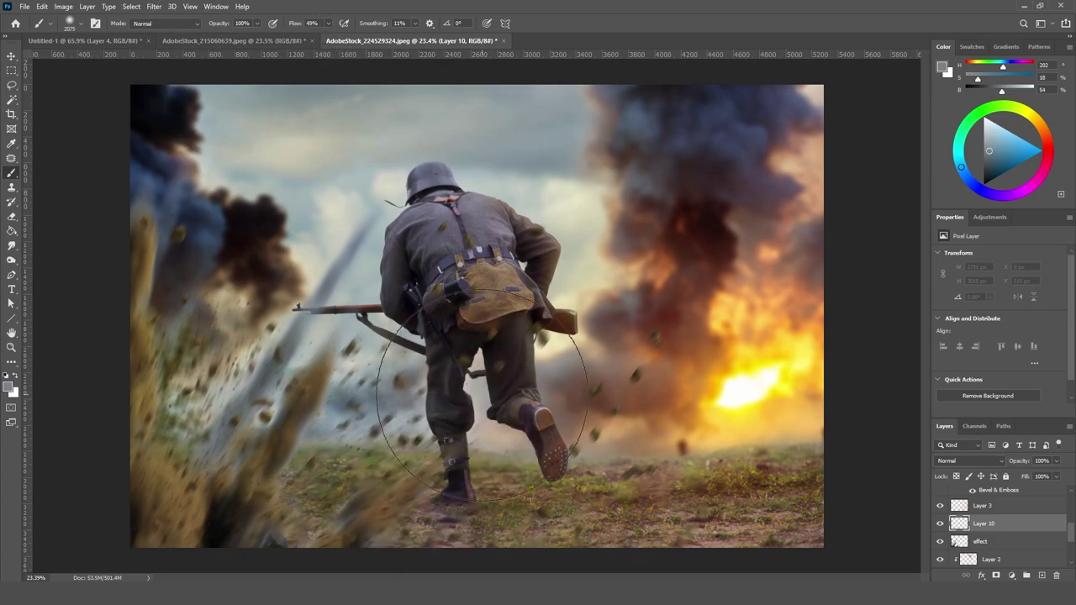
pyautogui.moveTo(482, 395); pyautogui.dragTo(149, 384)
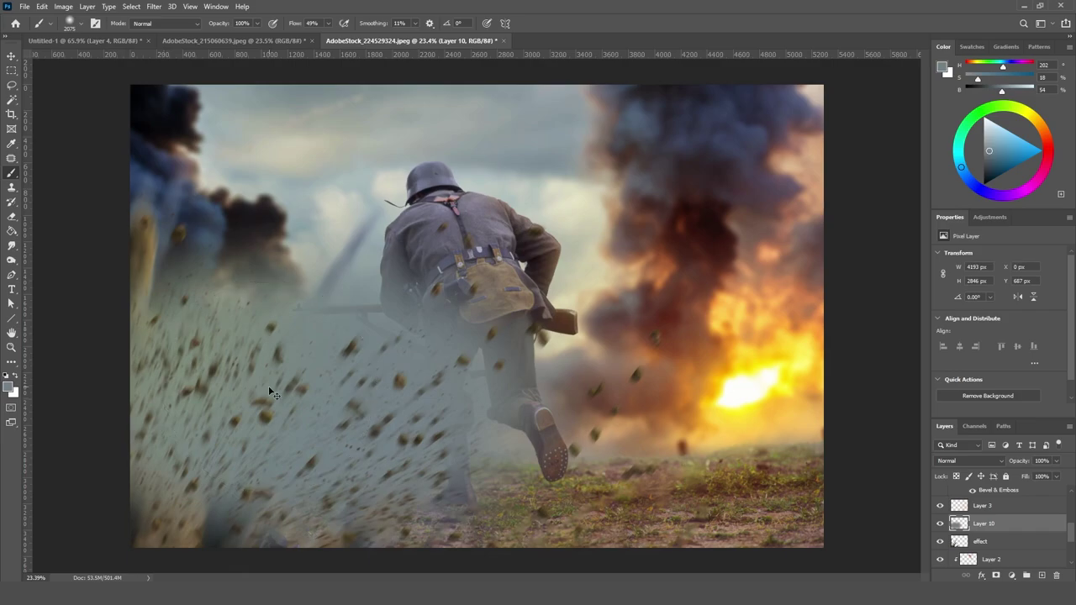
pyautogui.hotkey('ctrl', 'z')
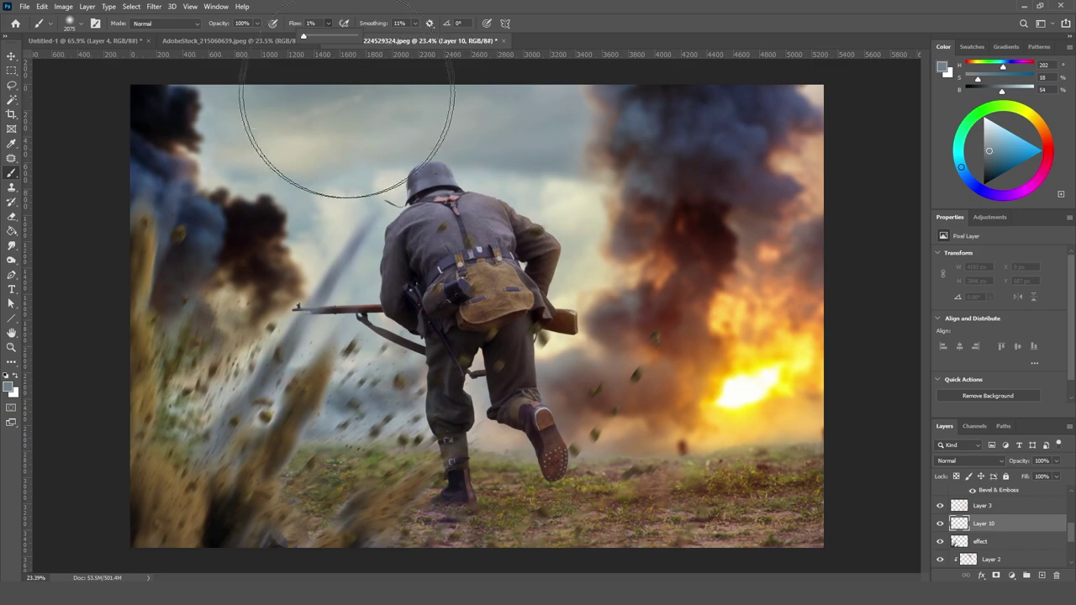
pyautogui.moveTo(580, 353); pyautogui.dragTo(530, 345)
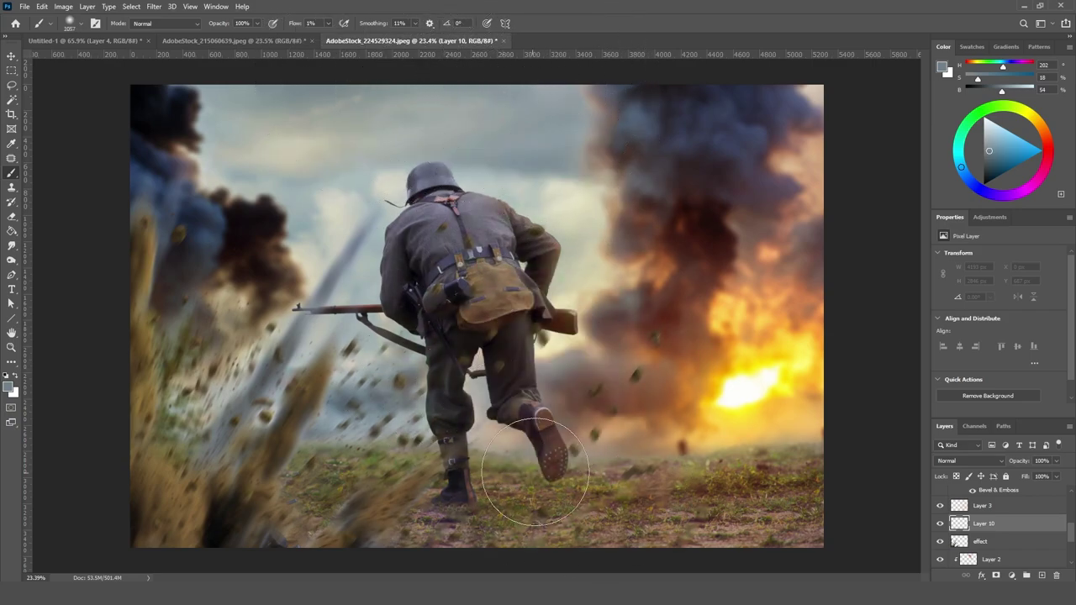
pyautogui.moveTo(534, 471); pyautogui.dragTo(521, 425)
pyautogui.moveTo(280, 447); pyautogui.dragTo(403, 435)
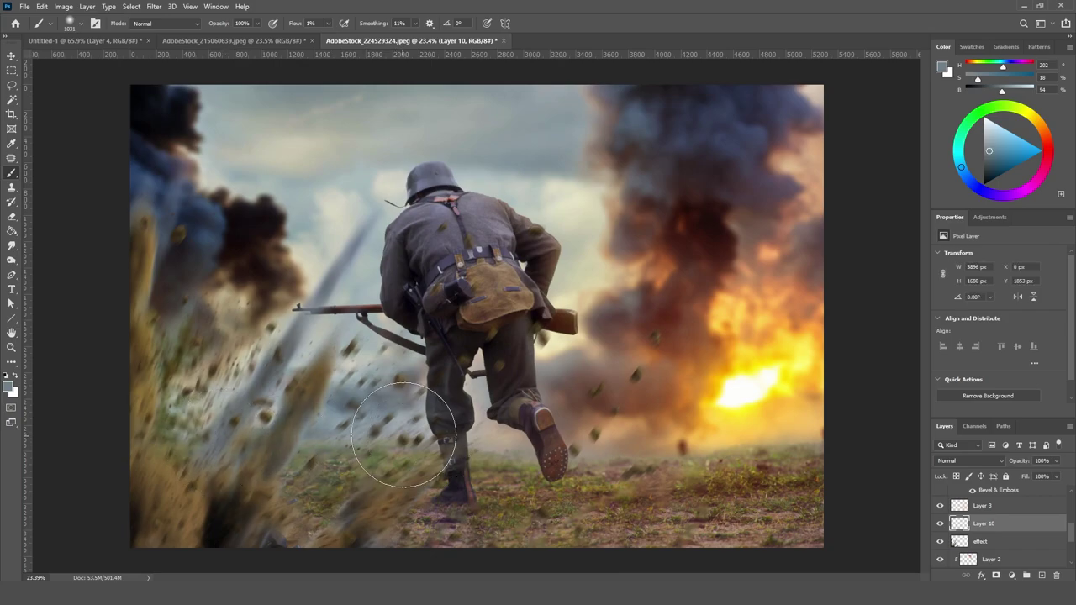
# - Paint a soft yellow glow sampled from the explosion on the ground below the fireball
pyautogui.keyDown('alt'); pyautogui.click(758, 404); pyautogui.keyUp('alt')
pyautogui.moveTo(853, 428)
pyautogui.mouseDown()
pyautogui.moveTo(679, 440)
pyautogui.moveTo(736, 419)
pyautogui.mouseUp()
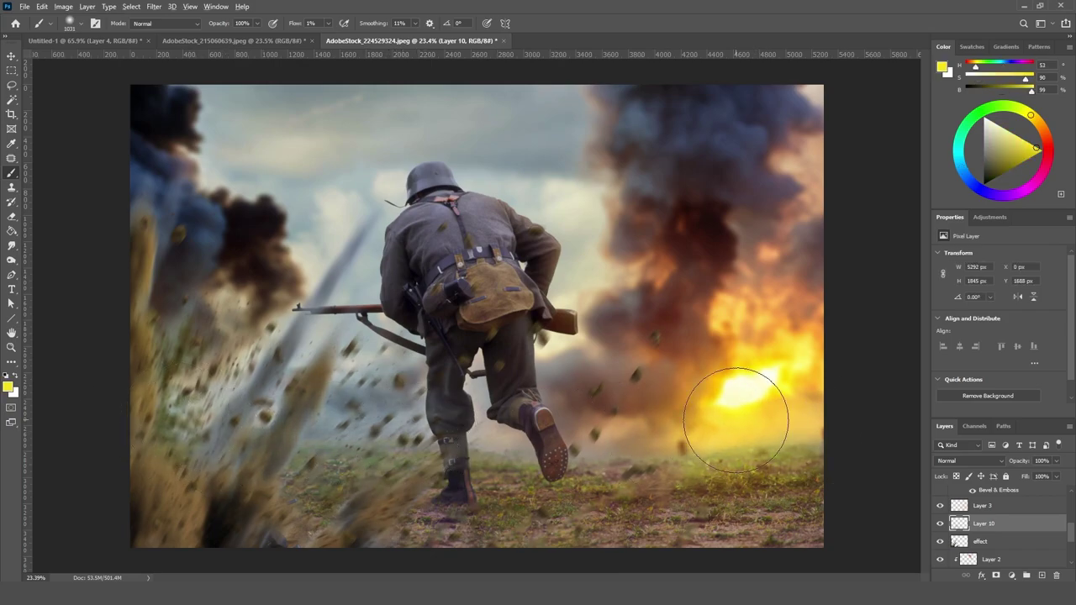
pyautogui.keyDown('alt'); pyautogui.click(693, 365); pyautogui.keyUp('alt')
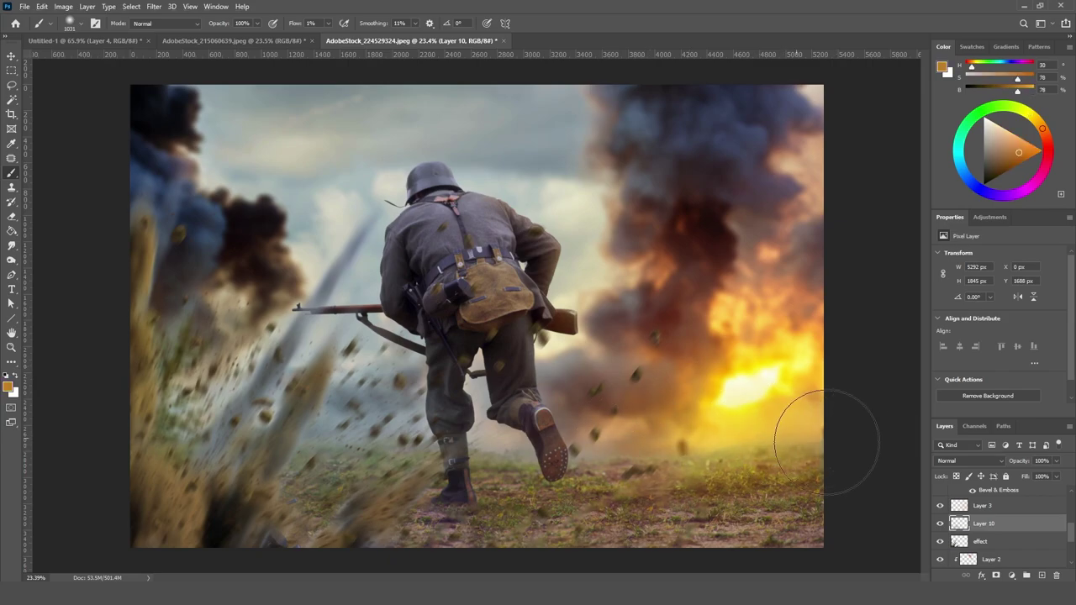